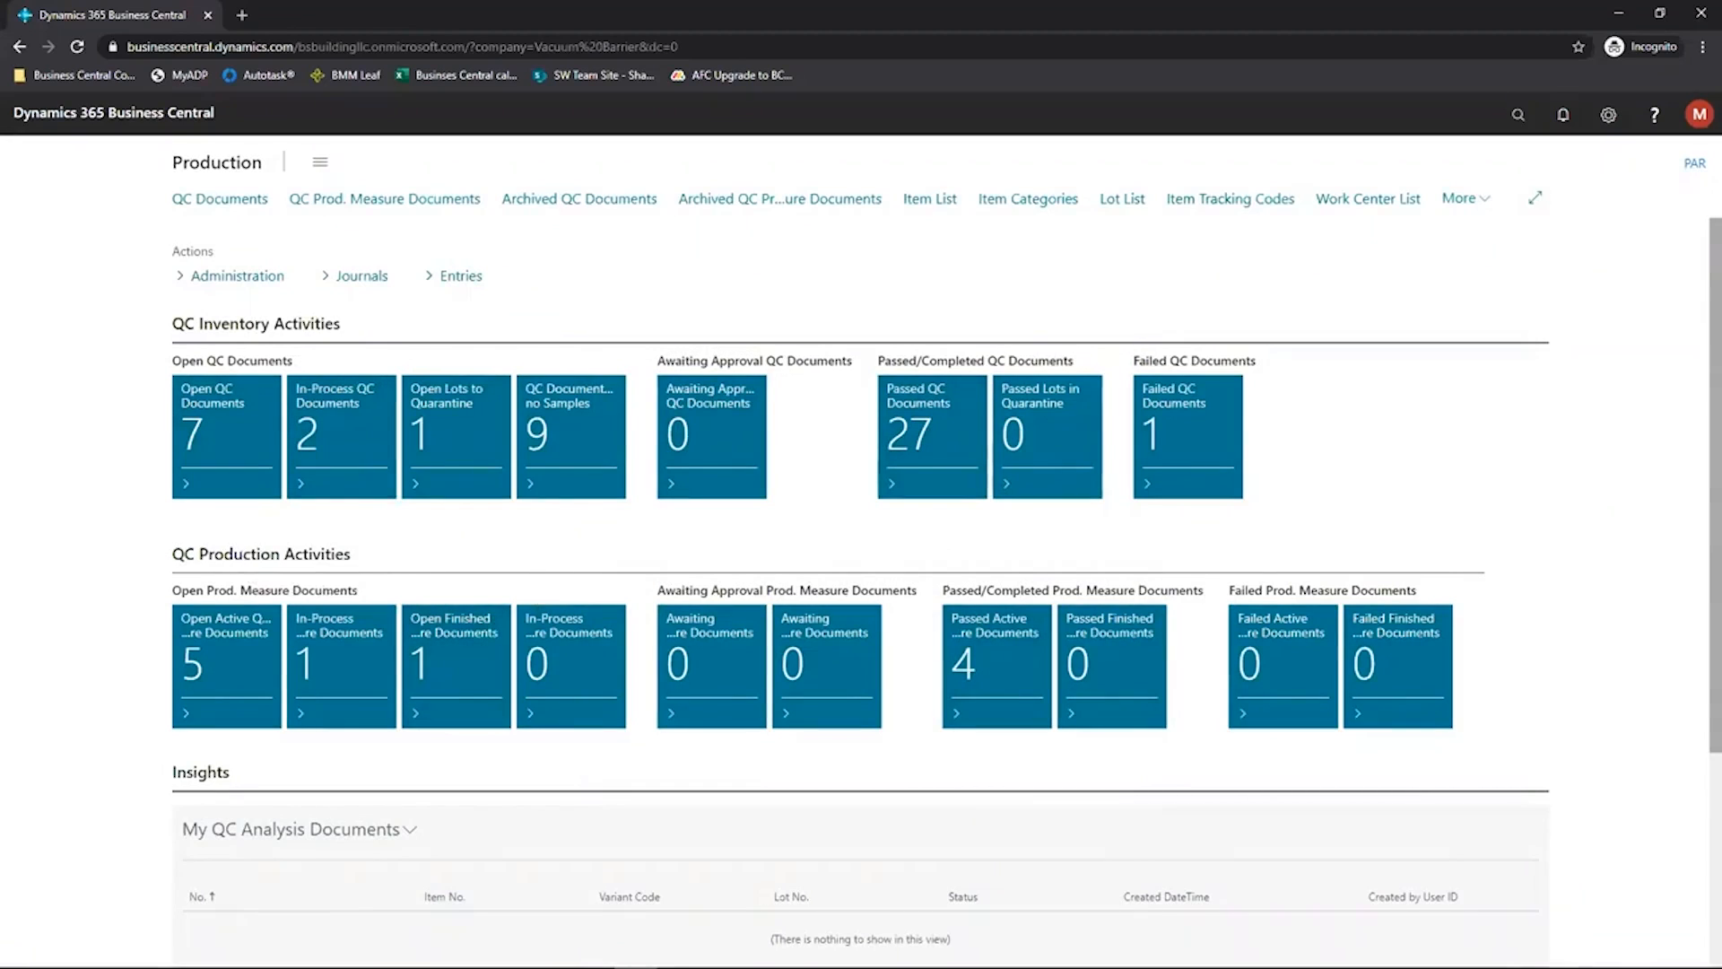
- Review the QC Setup card from the quarantine settings through the COA reports, and open the QC location in the locations list
{"action": "key", "text": "alt+Tab"}
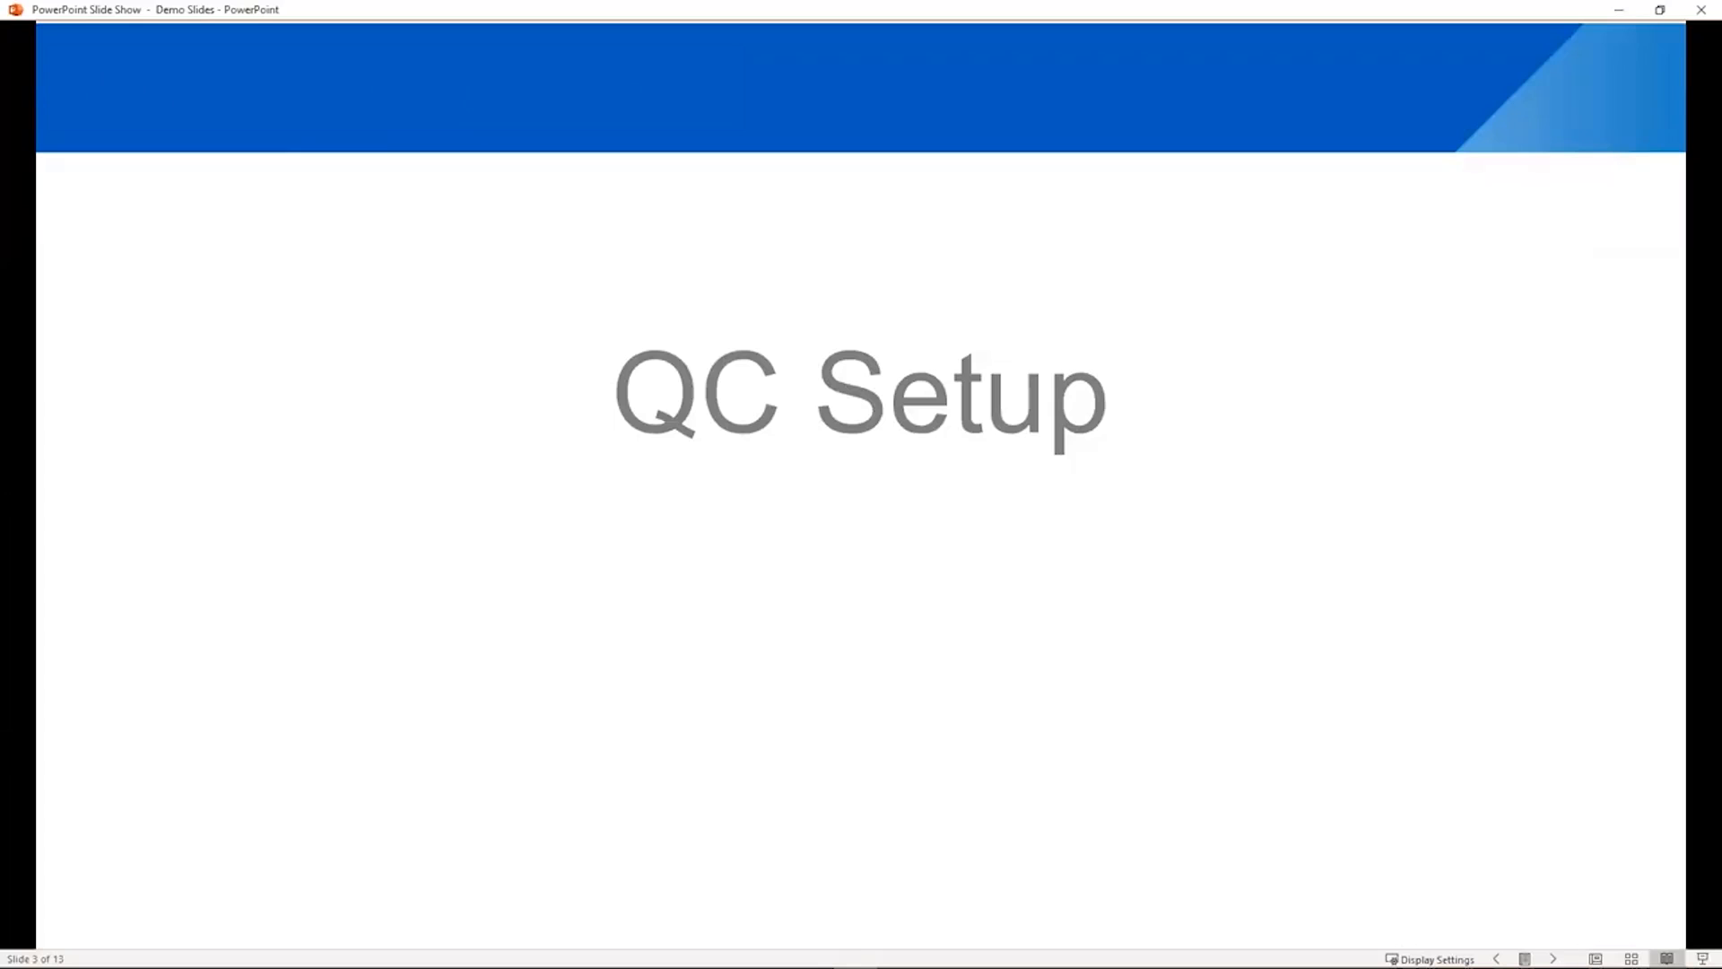
{"action": "key", "text": "alt+Tab"}
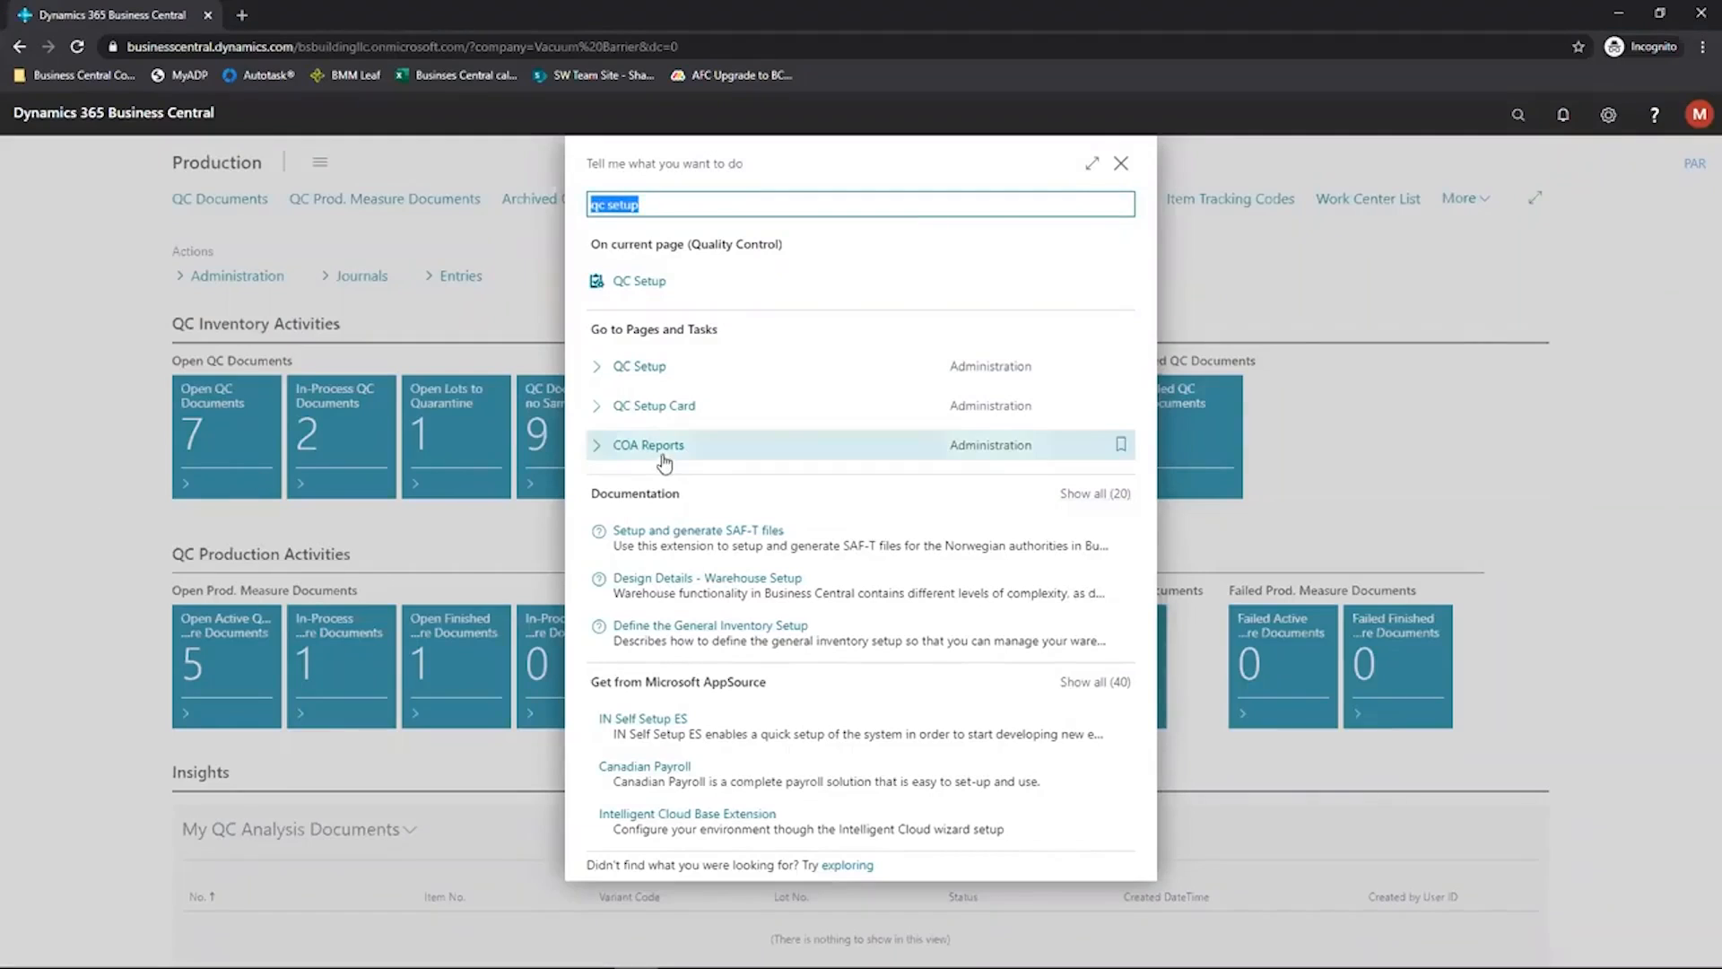
{"action": "key", "text": "Return"}
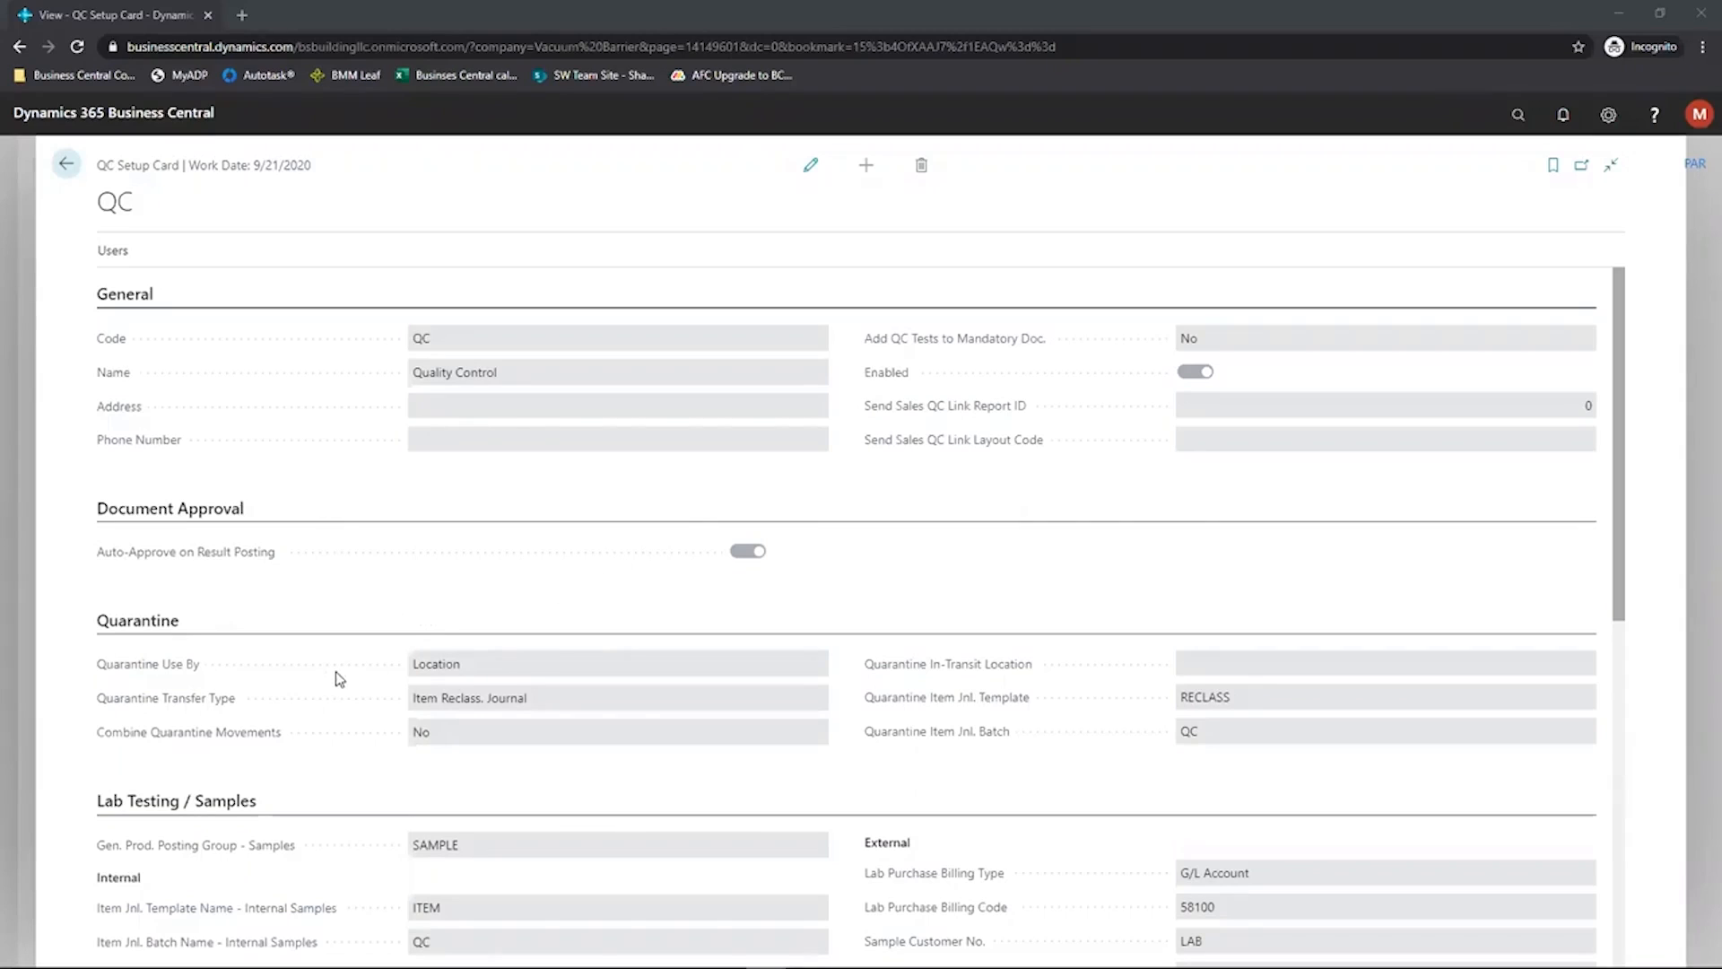
{"action": "scroll", "coordinate": [339, 679], "scroll_direction": "down", "scroll_amount": 3}
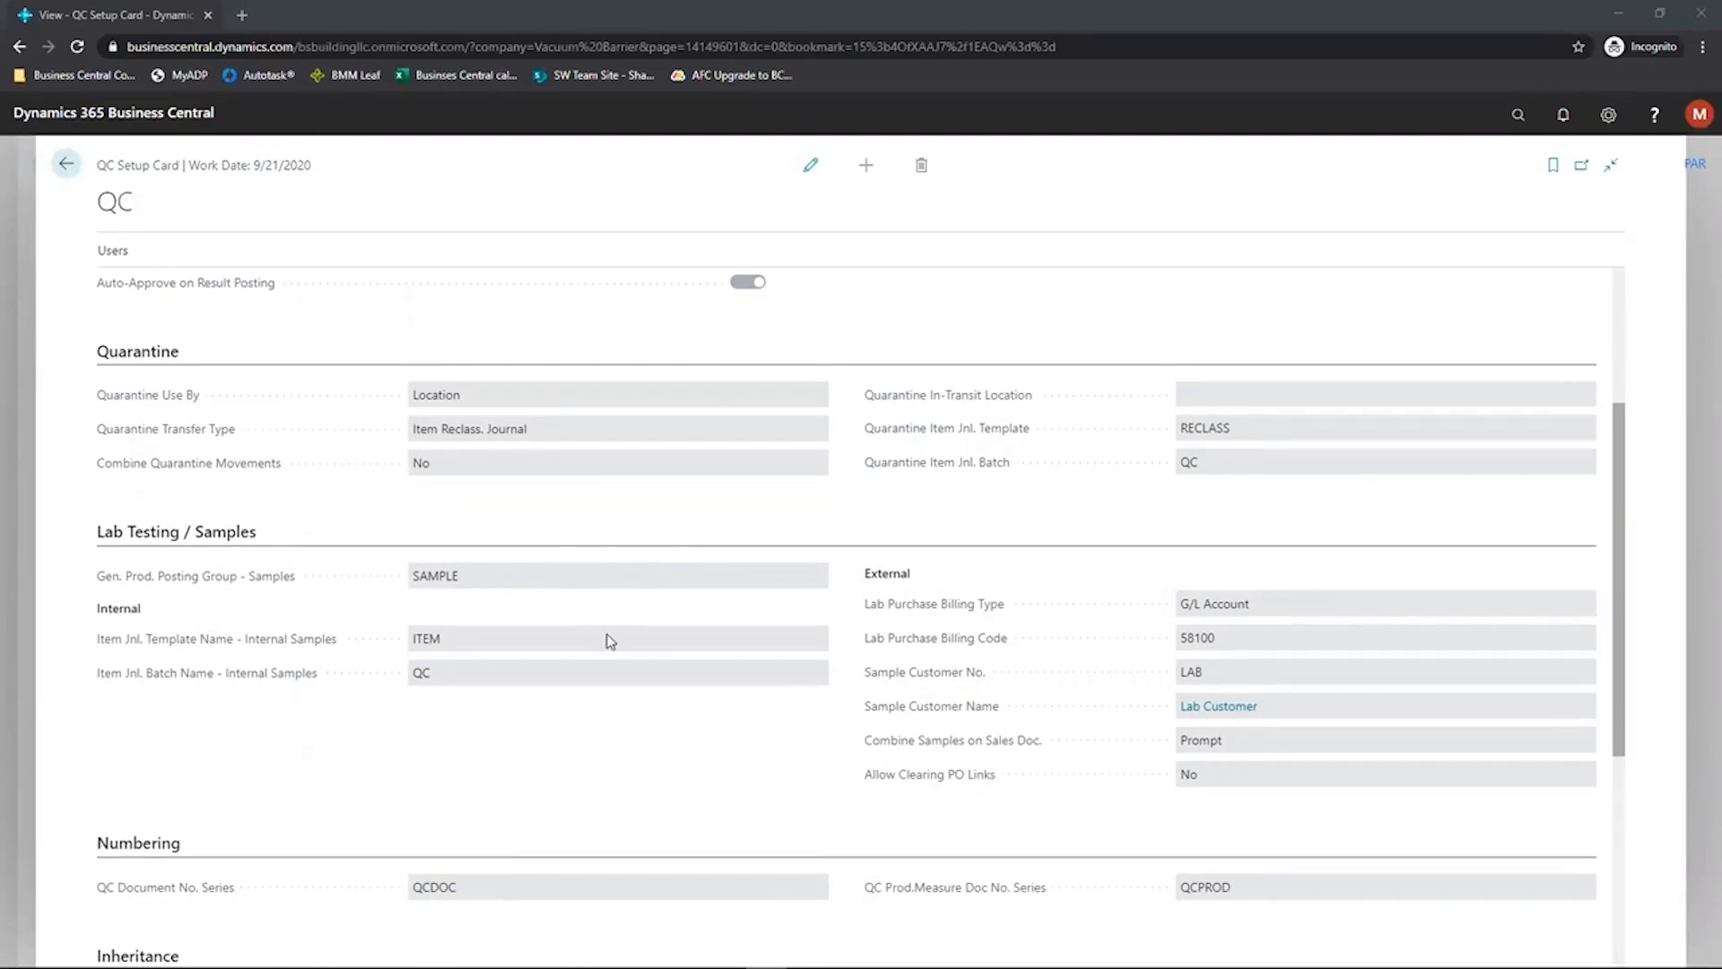
{"action": "scroll", "coordinate": [607, 639], "scroll_direction": "down", "scroll_amount": 4}
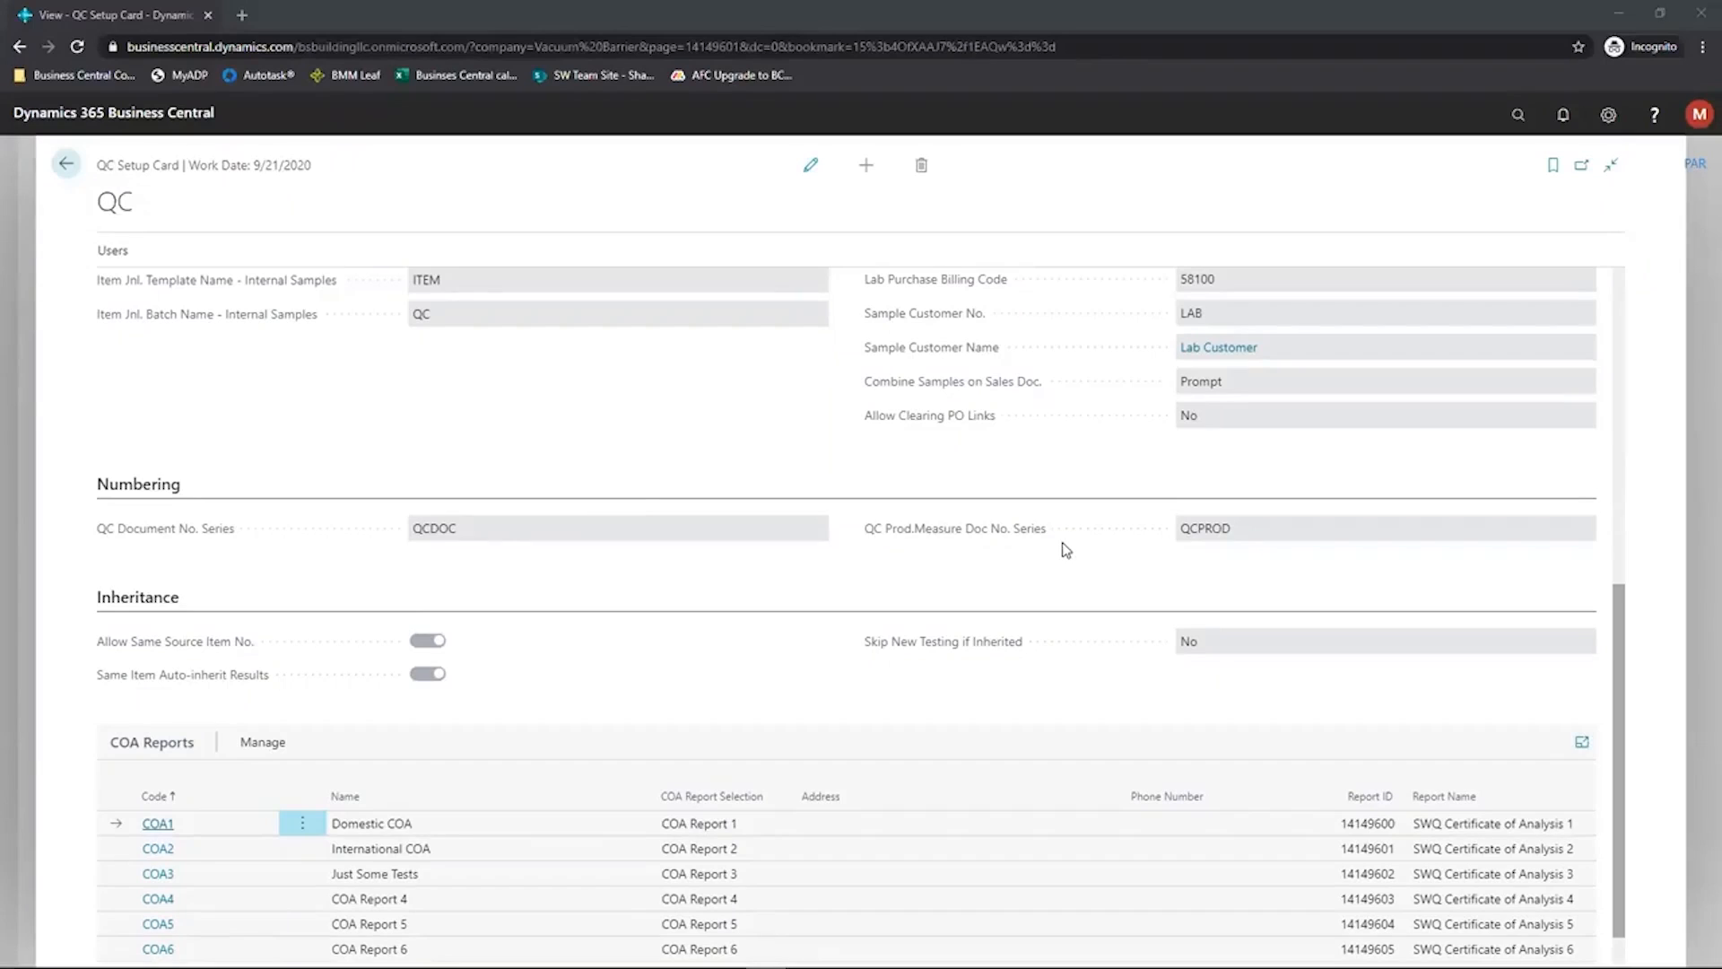
{"action": "scroll", "coordinate": [1065, 549], "scroll_direction": "down", "scroll_amount": 1}
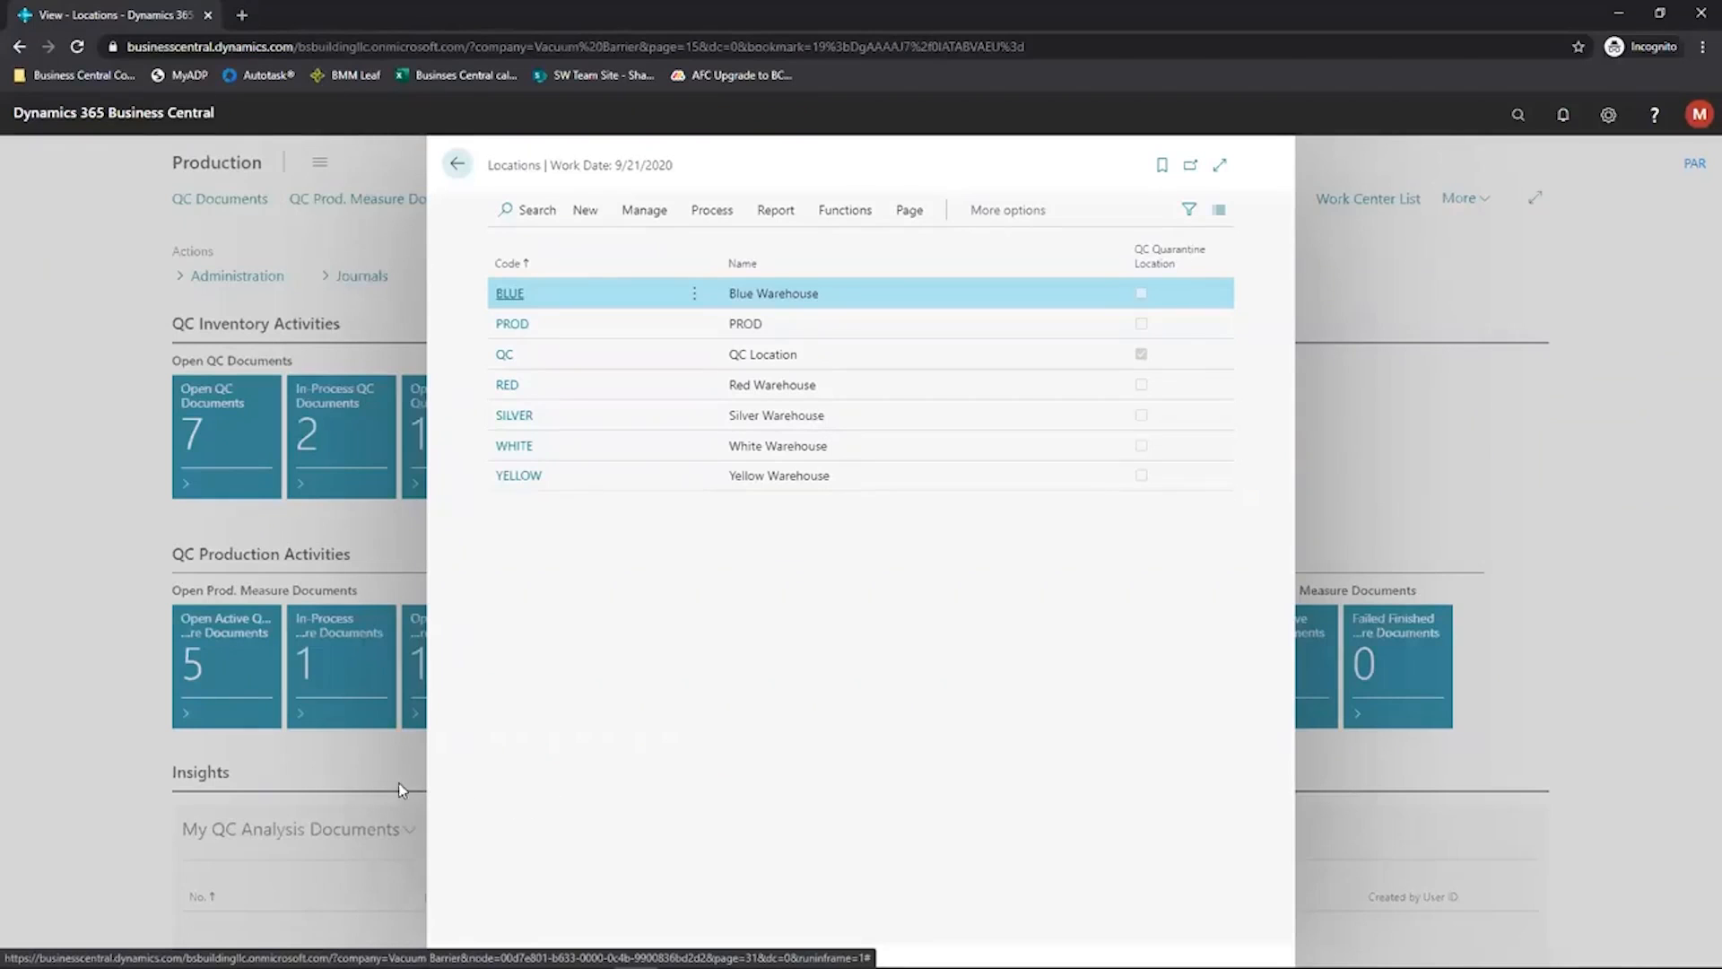
{"action": "left_click", "coordinate": [500, 356]}
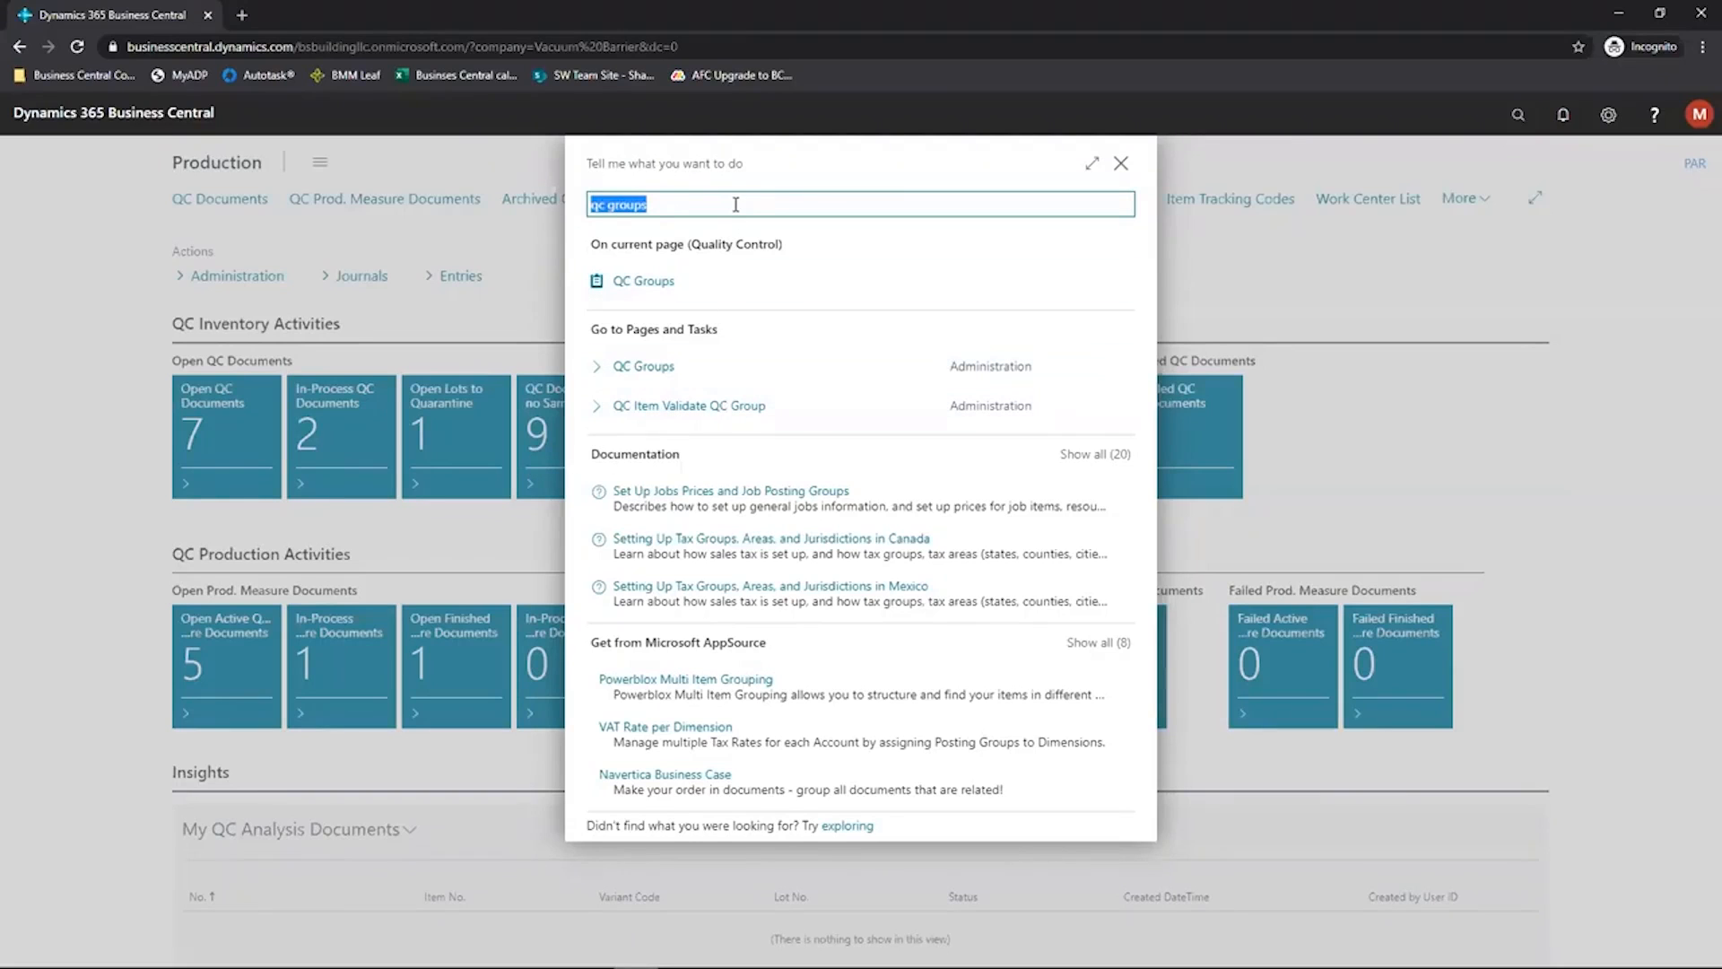
- Open the CHEMISTRY QC group and examine its sampling settings, the Carbon and Chemistry Testing tests, and their result options
{"action": "key", "text": "Return"}
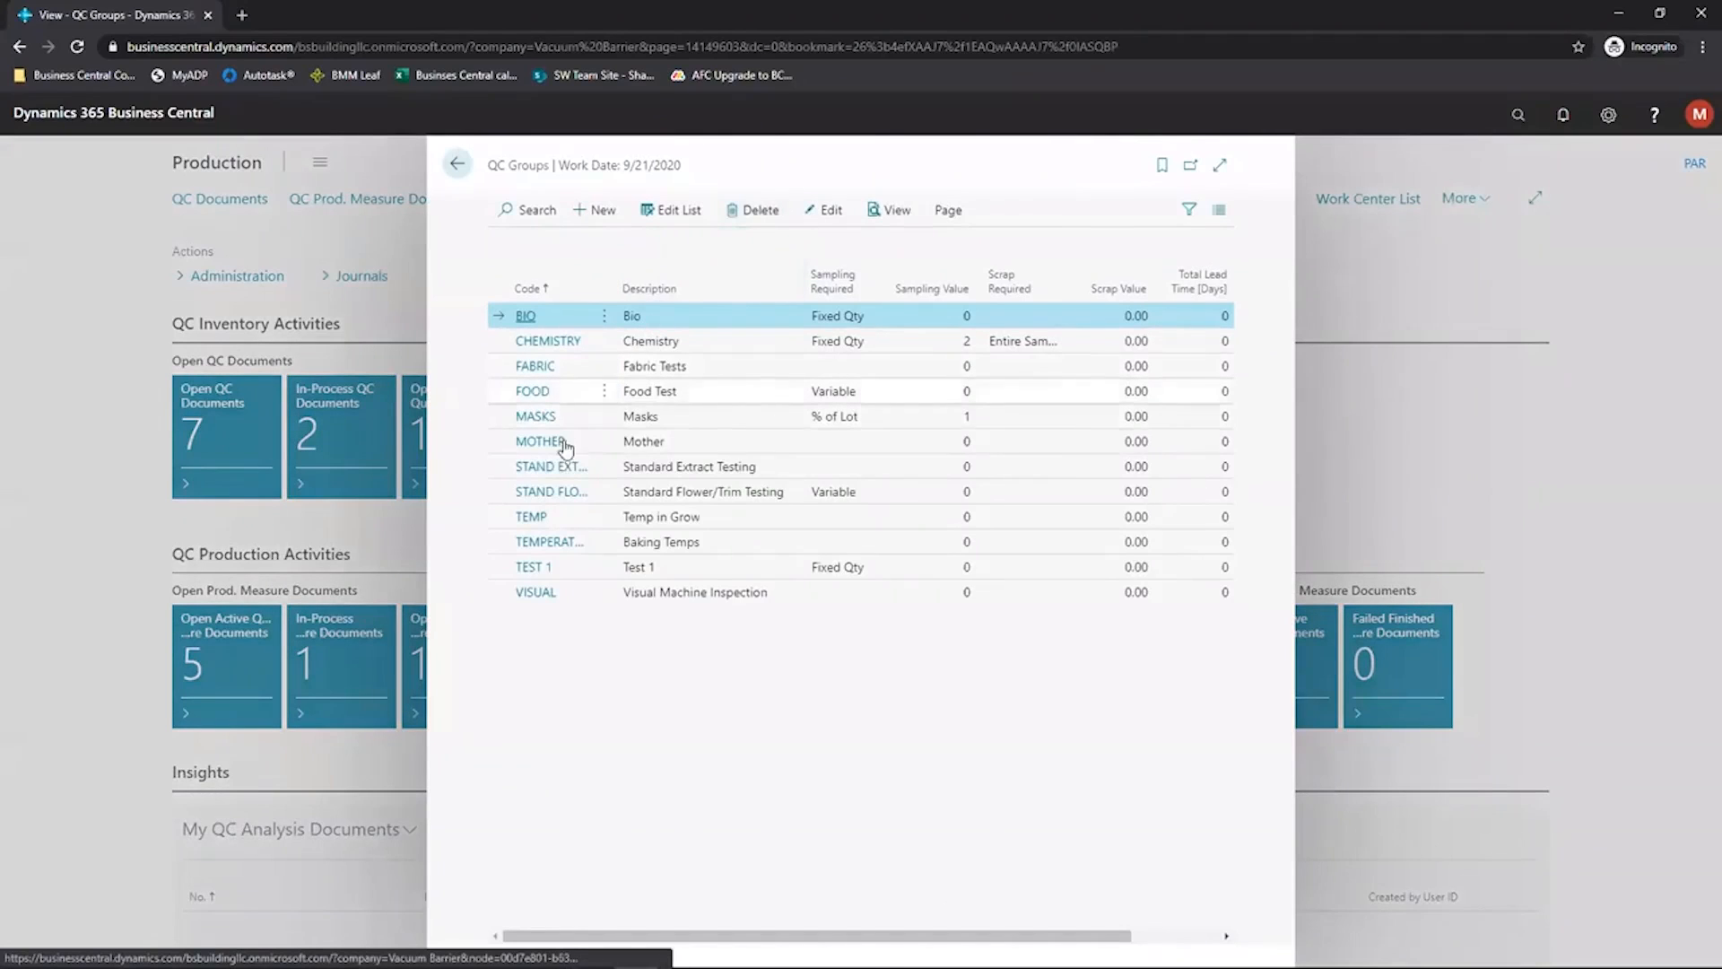
{"action": "left_click", "coordinate": [561, 342]}
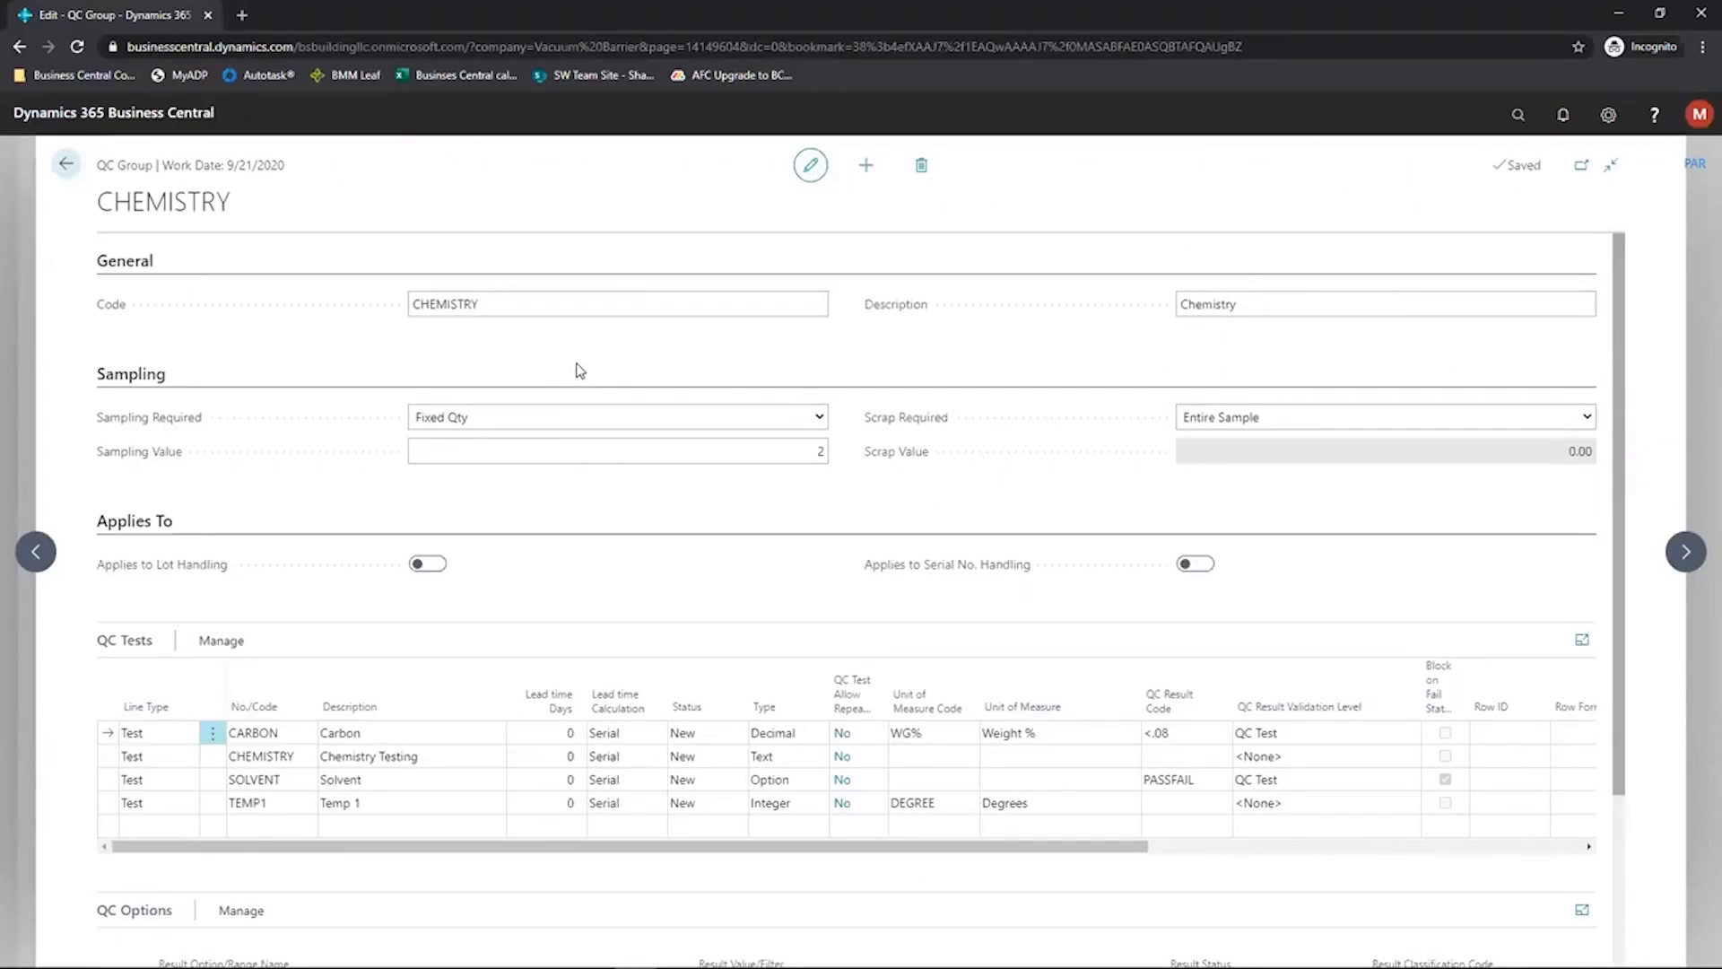
{"action": "left_click", "coordinate": [617, 438]}
{"action": "scroll", "coordinate": [626, 587], "scroll_direction": "down", "scroll_amount": 1}
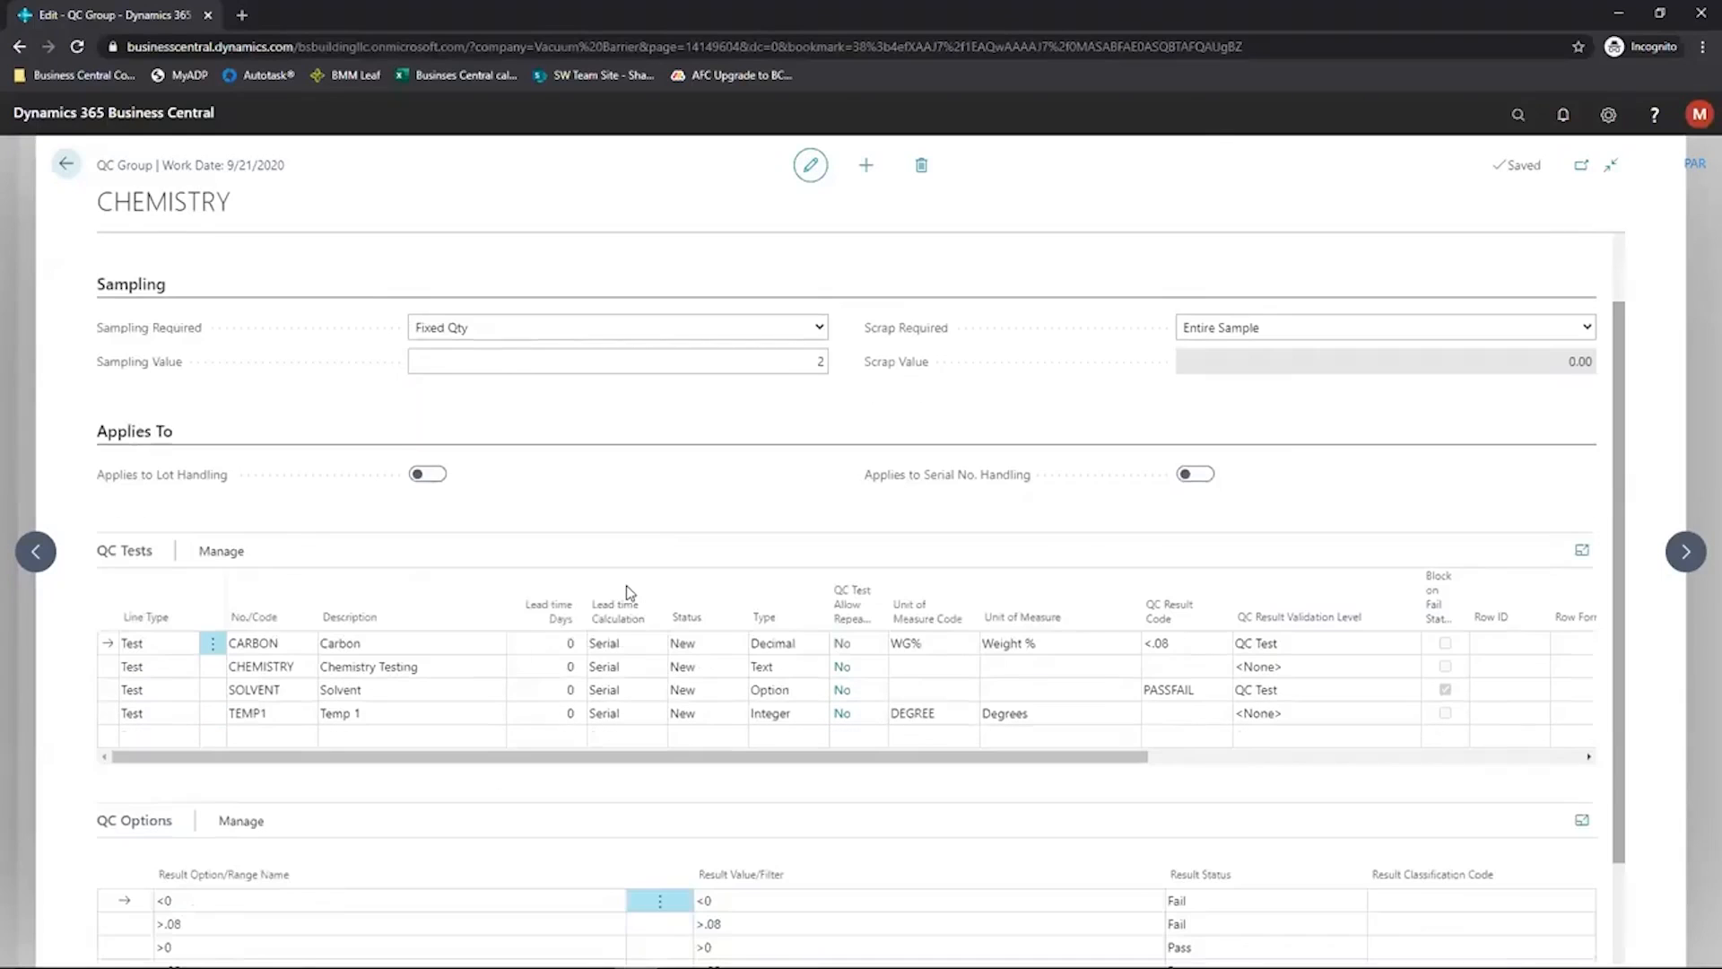
{"action": "left_click", "coordinate": [475, 643]}
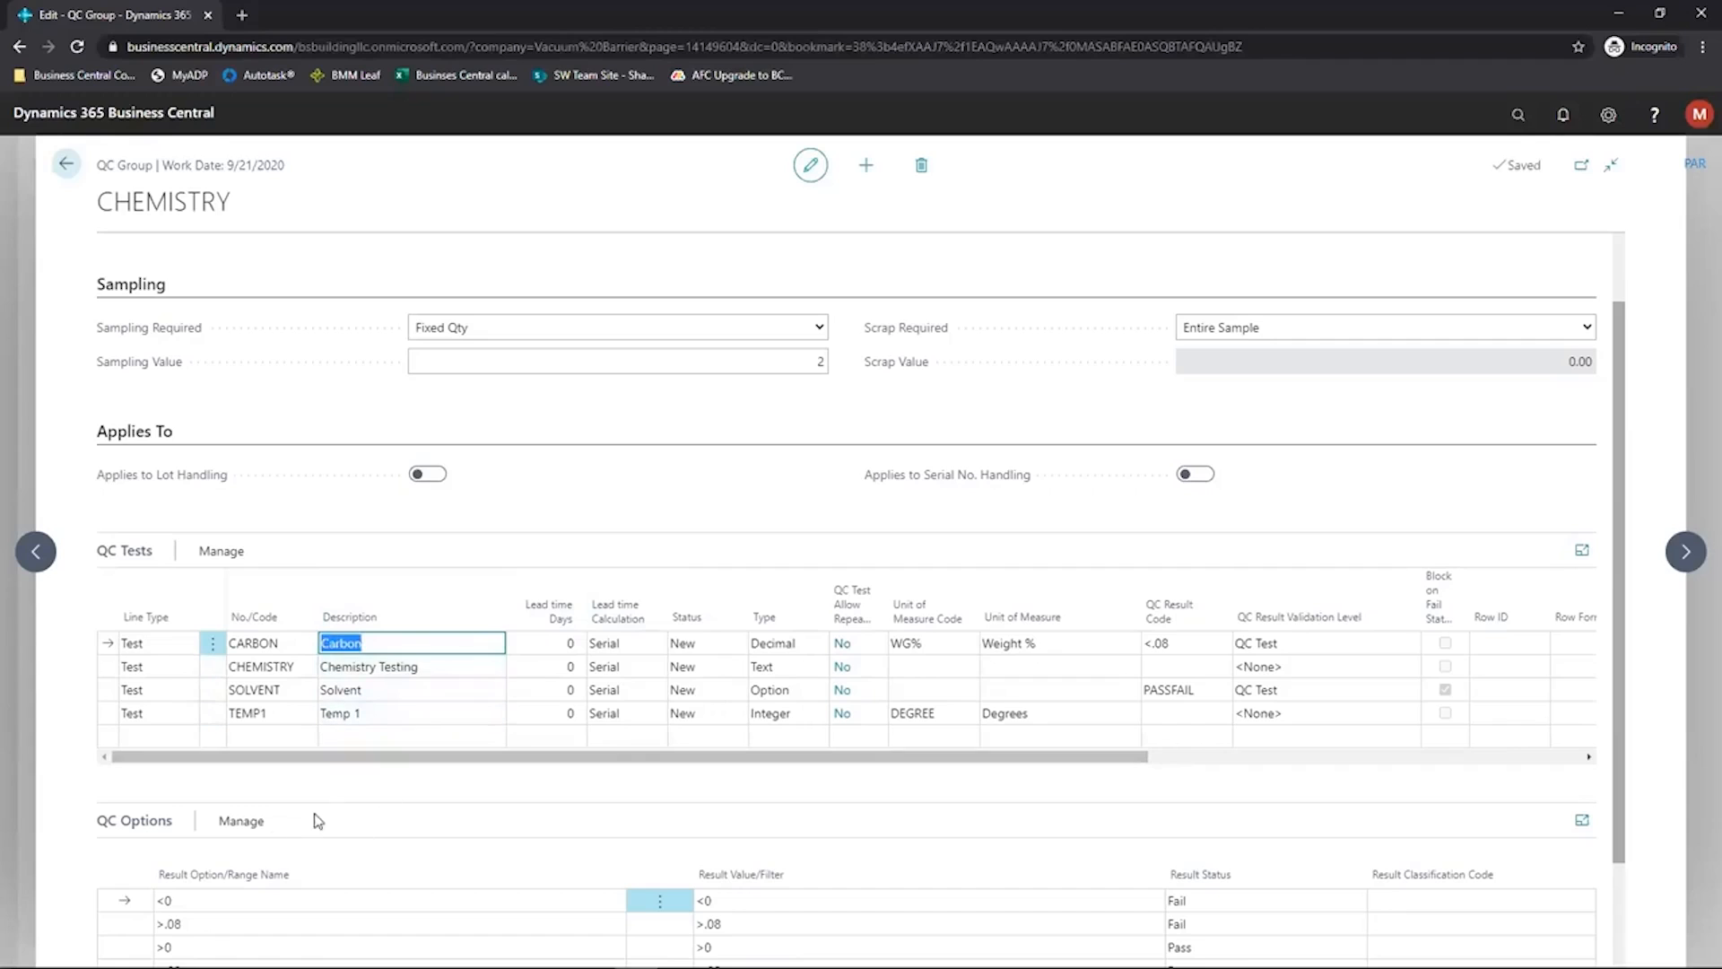
{"action": "scroll", "coordinate": [375, 867], "scroll_direction": "down", "scroll_amount": 1}
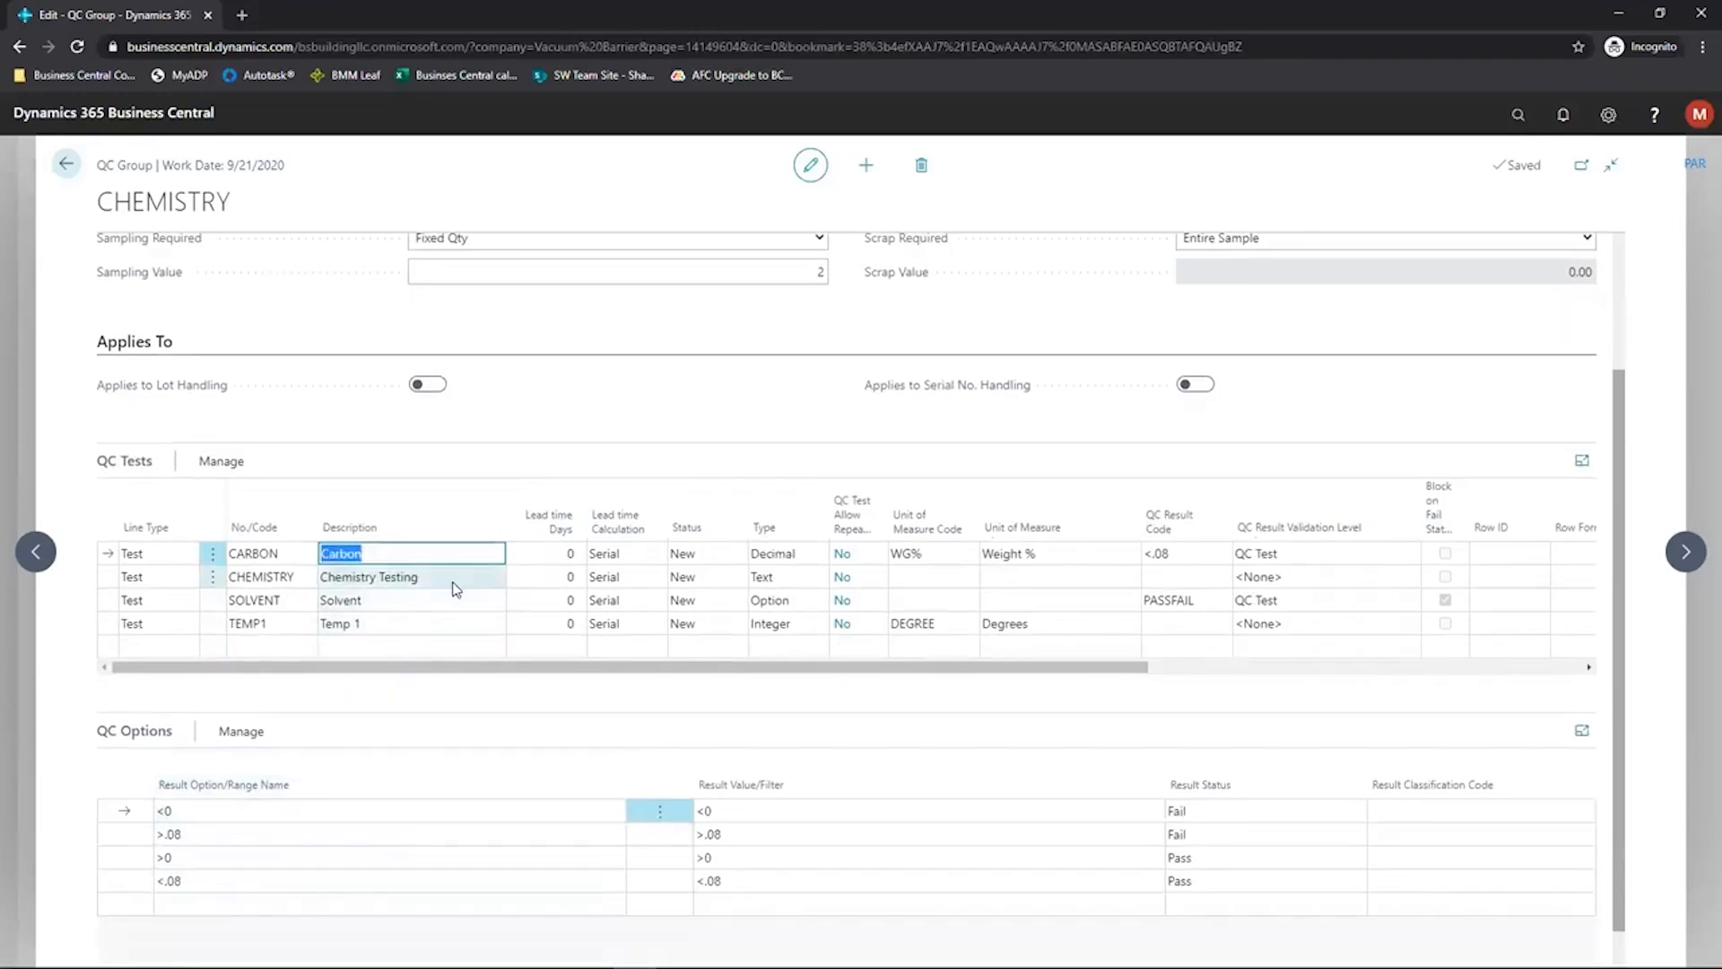
{"action": "left_click", "coordinate": [454, 577]}
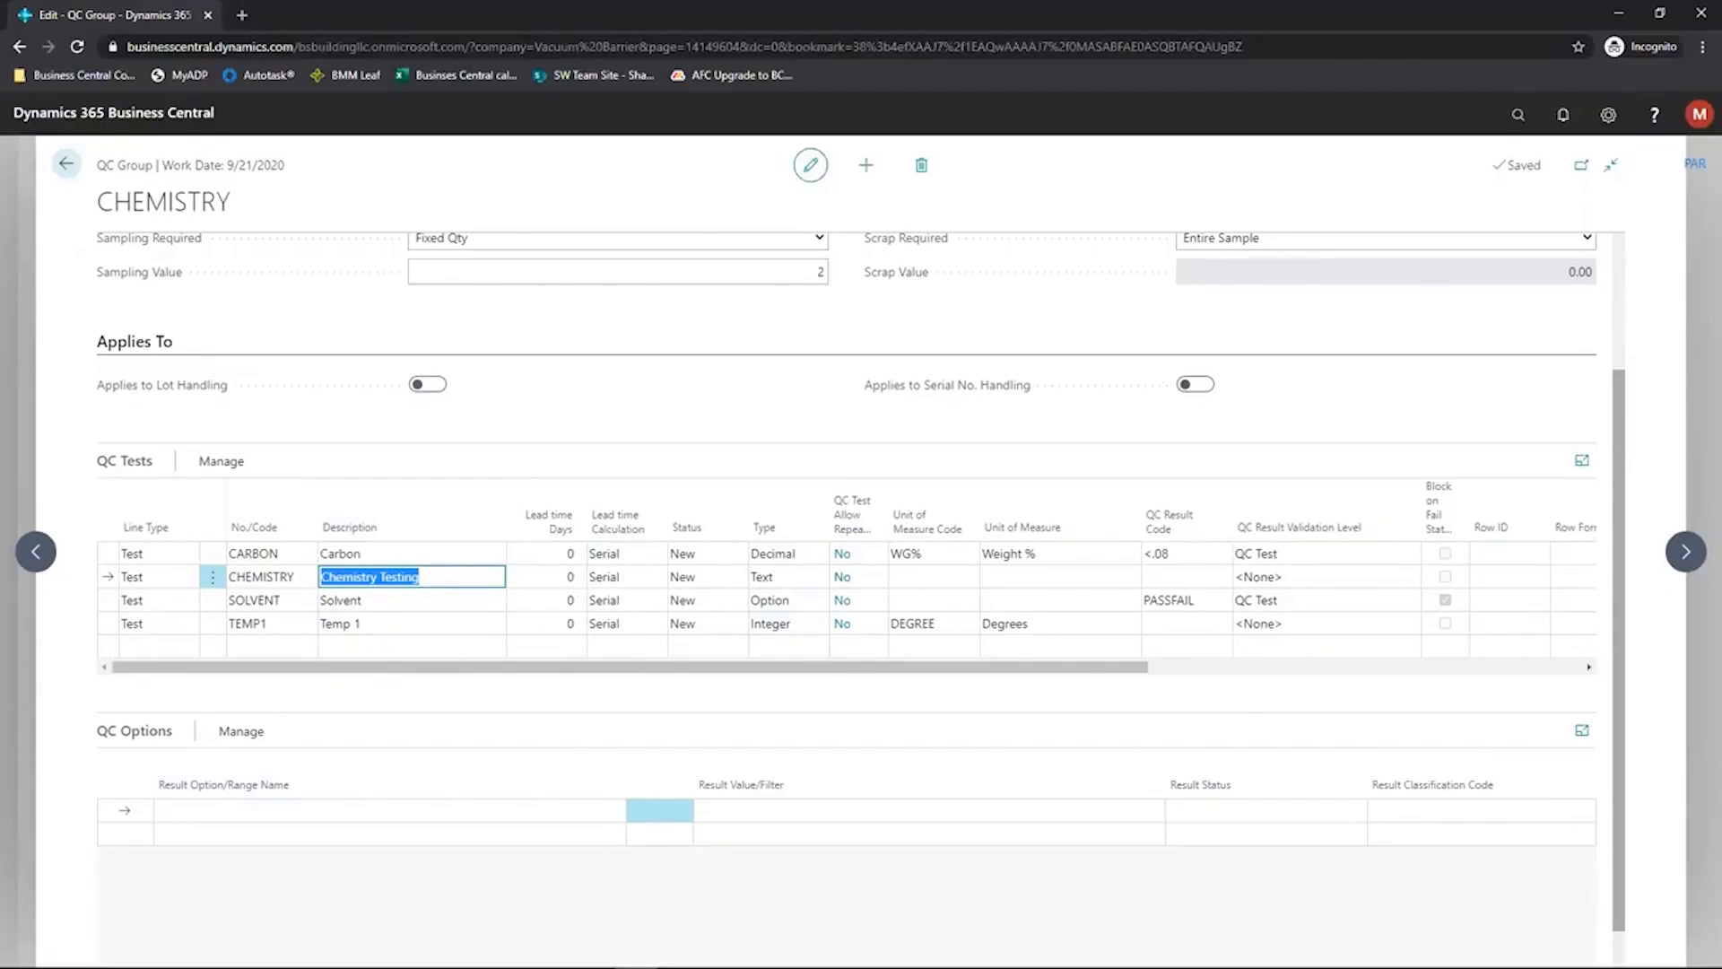
{"action": "left_click", "coordinate": [68, 165]}
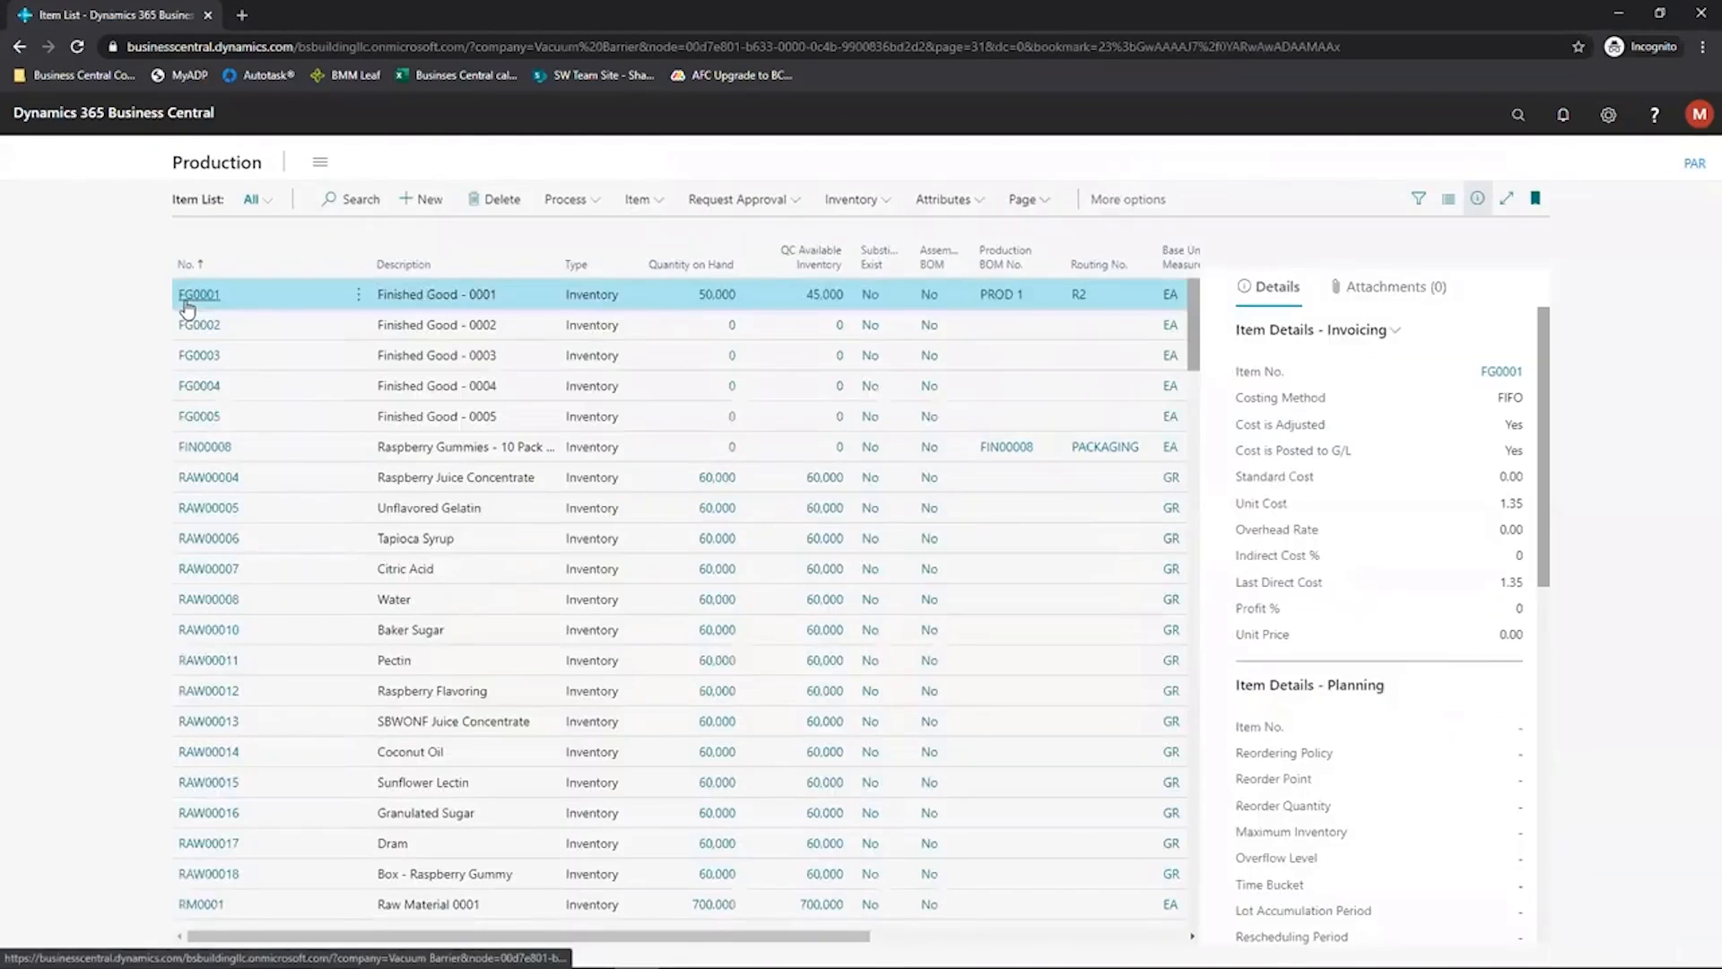
- Open item FG0001 from the item list and examine the QC groups assigned on its card
{"action": "left_click", "coordinate": [189, 297]}
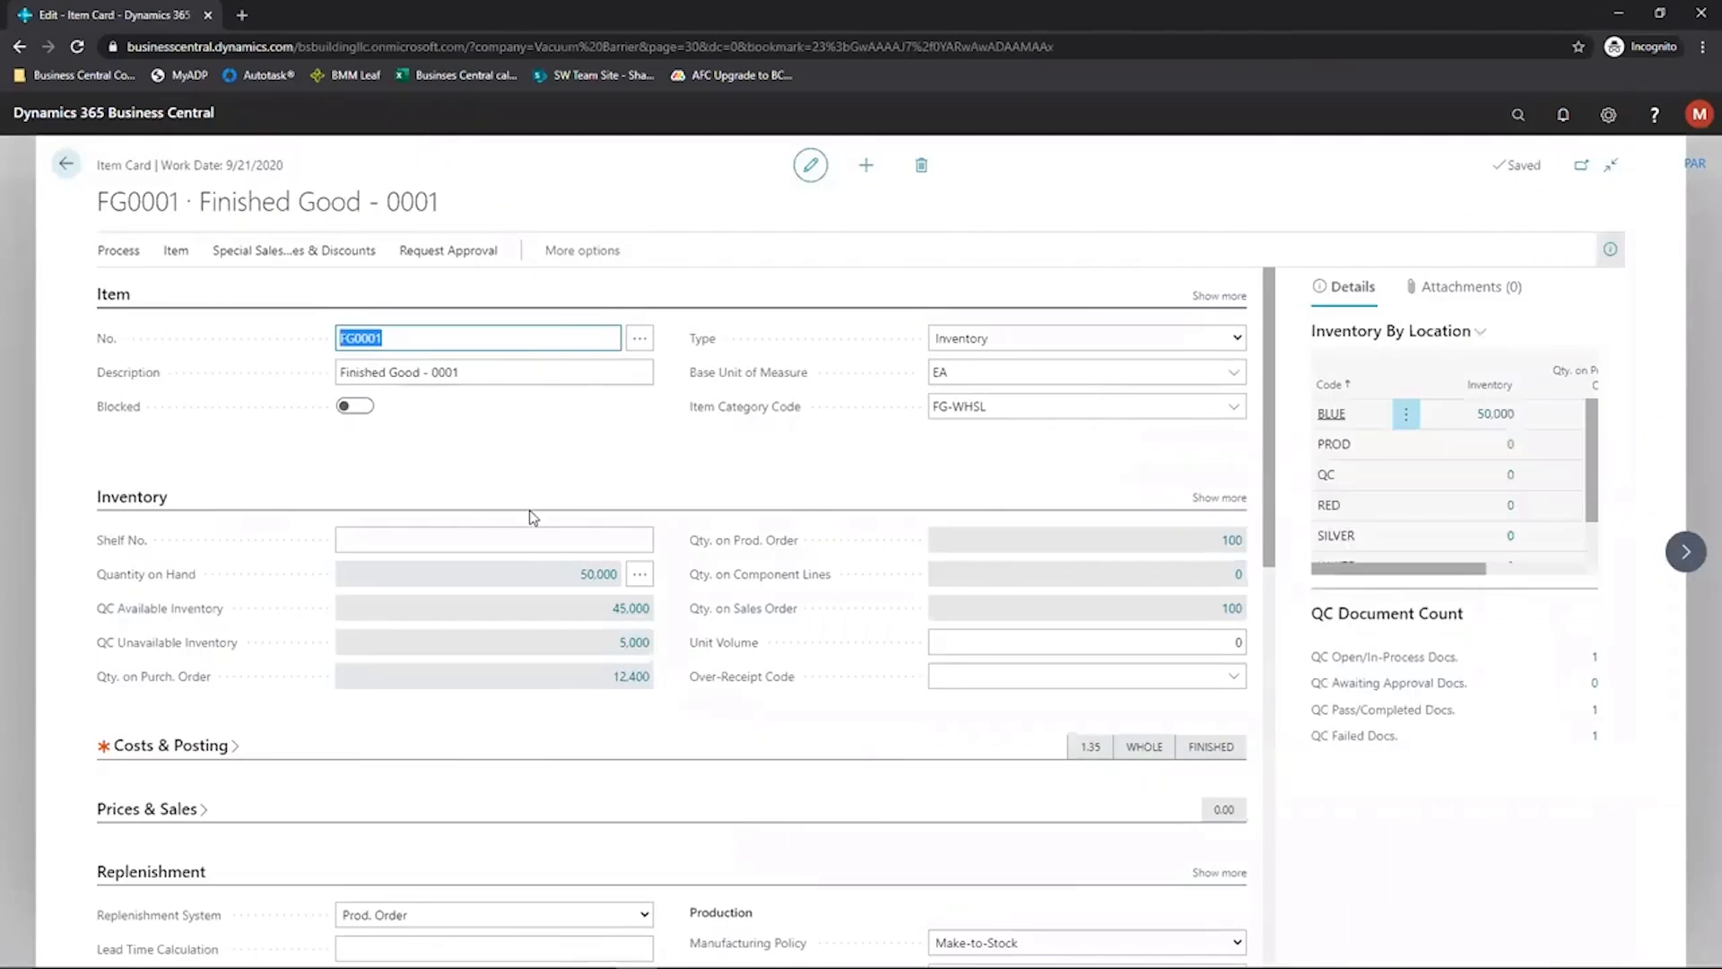
{"action": "scroll", "coordinate": [529, 514], "scroll_direction": "down", "scroll_amount": 9}
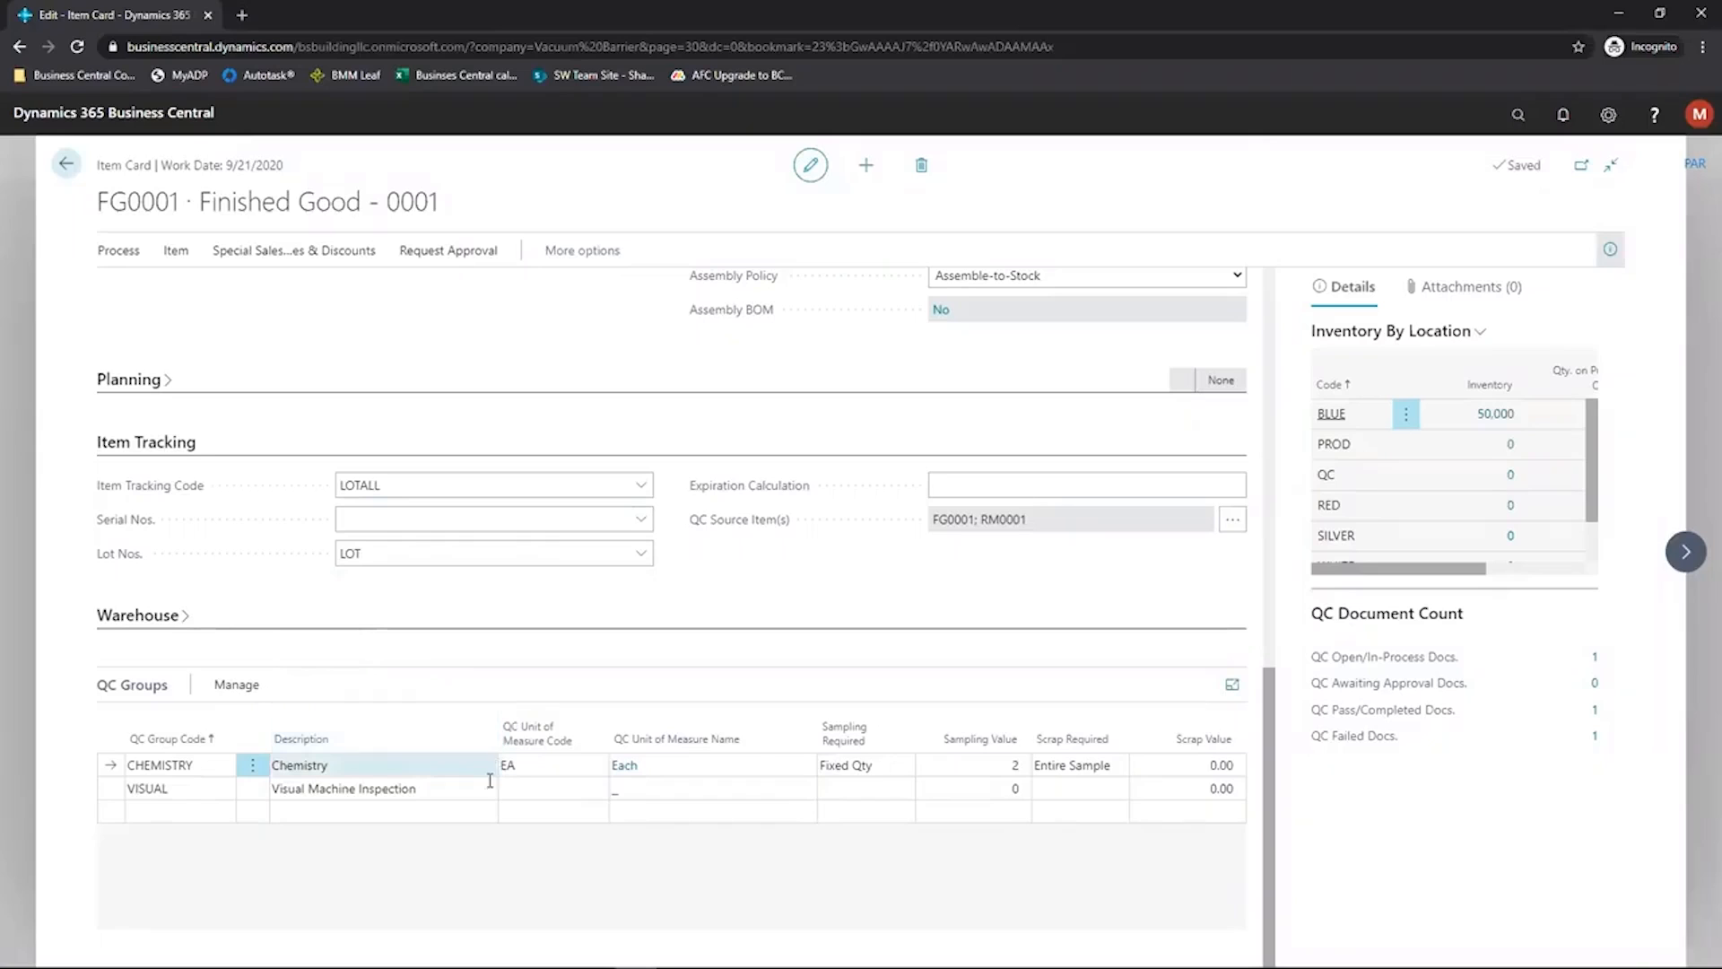
{"action": "left_click", "coordinate": [557, 785]}
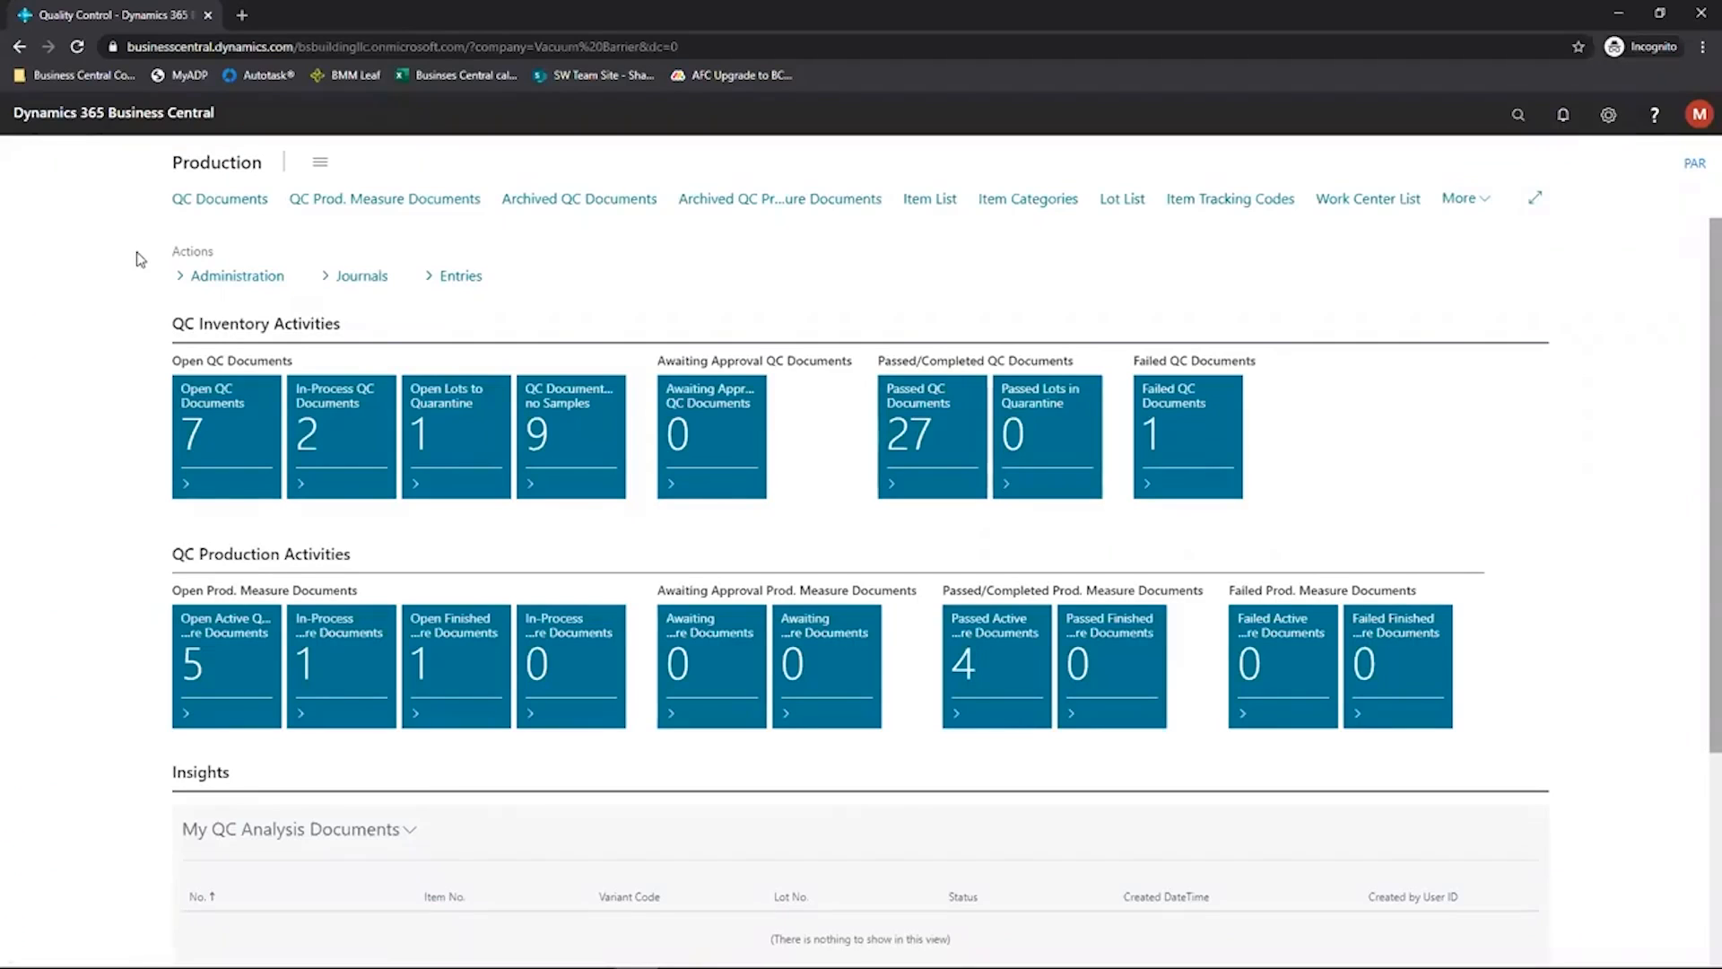
- Look at the QC documents, find the purchase orders list, and open the Specialty Co. Group LLC order
{"action": "left_click", "coordinate": [186, 201]}
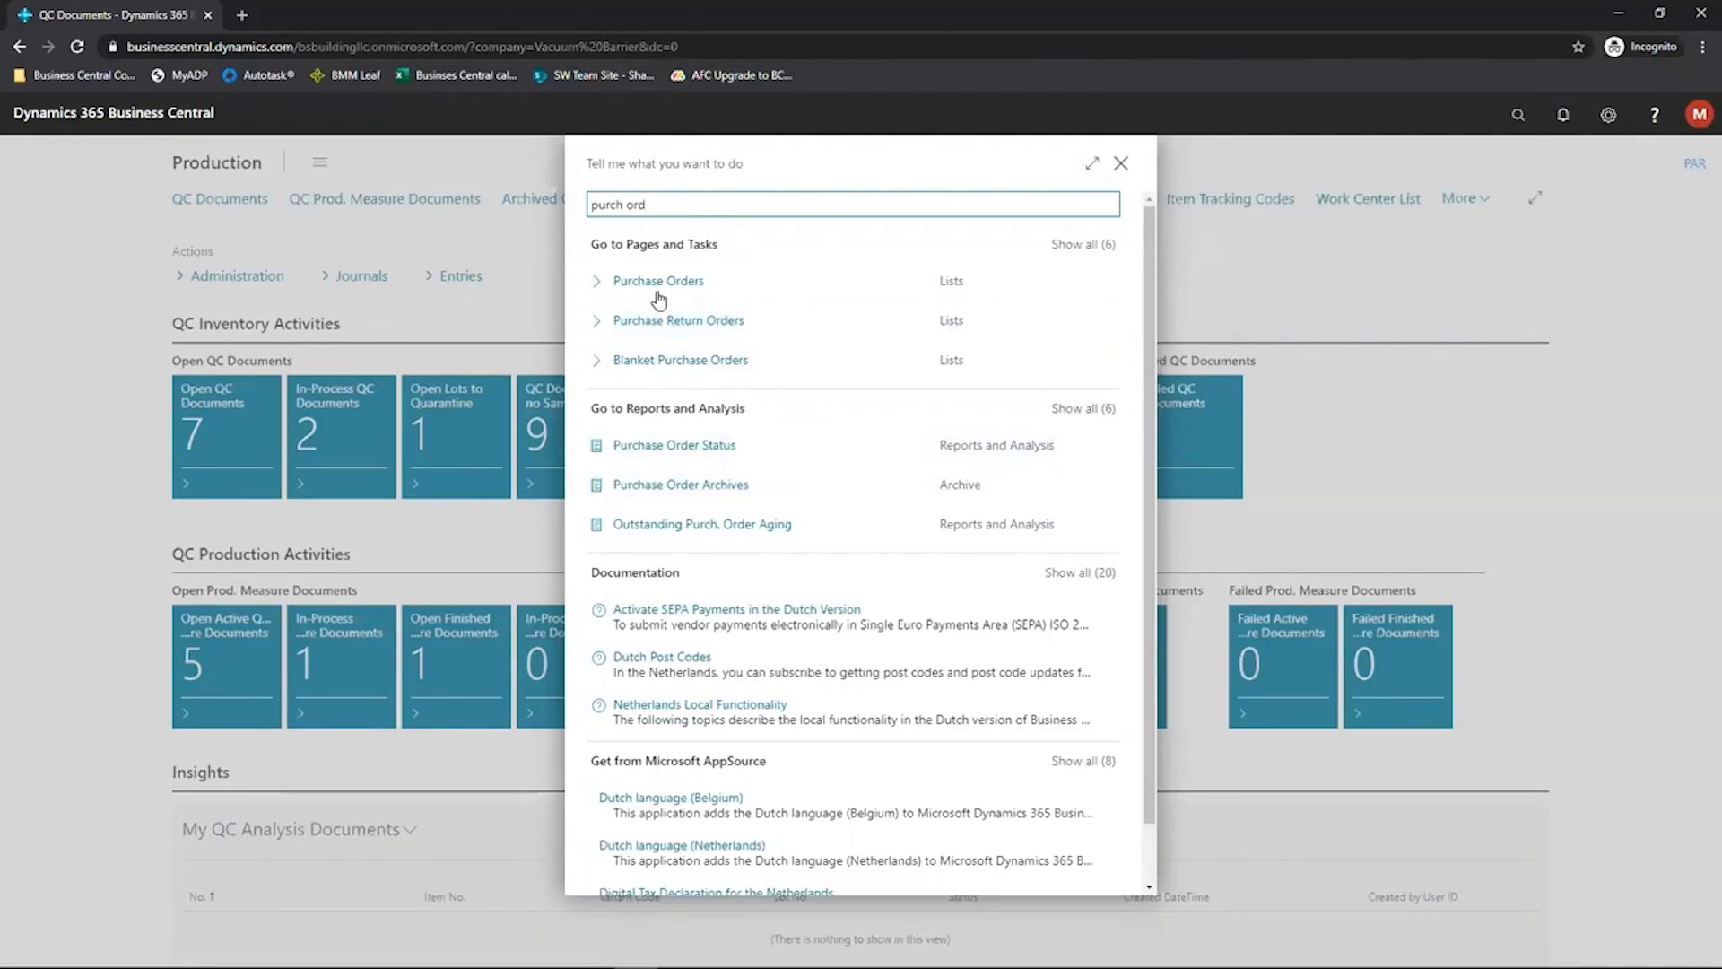
{"action": "left_click", "coordinate": [653, 285]}
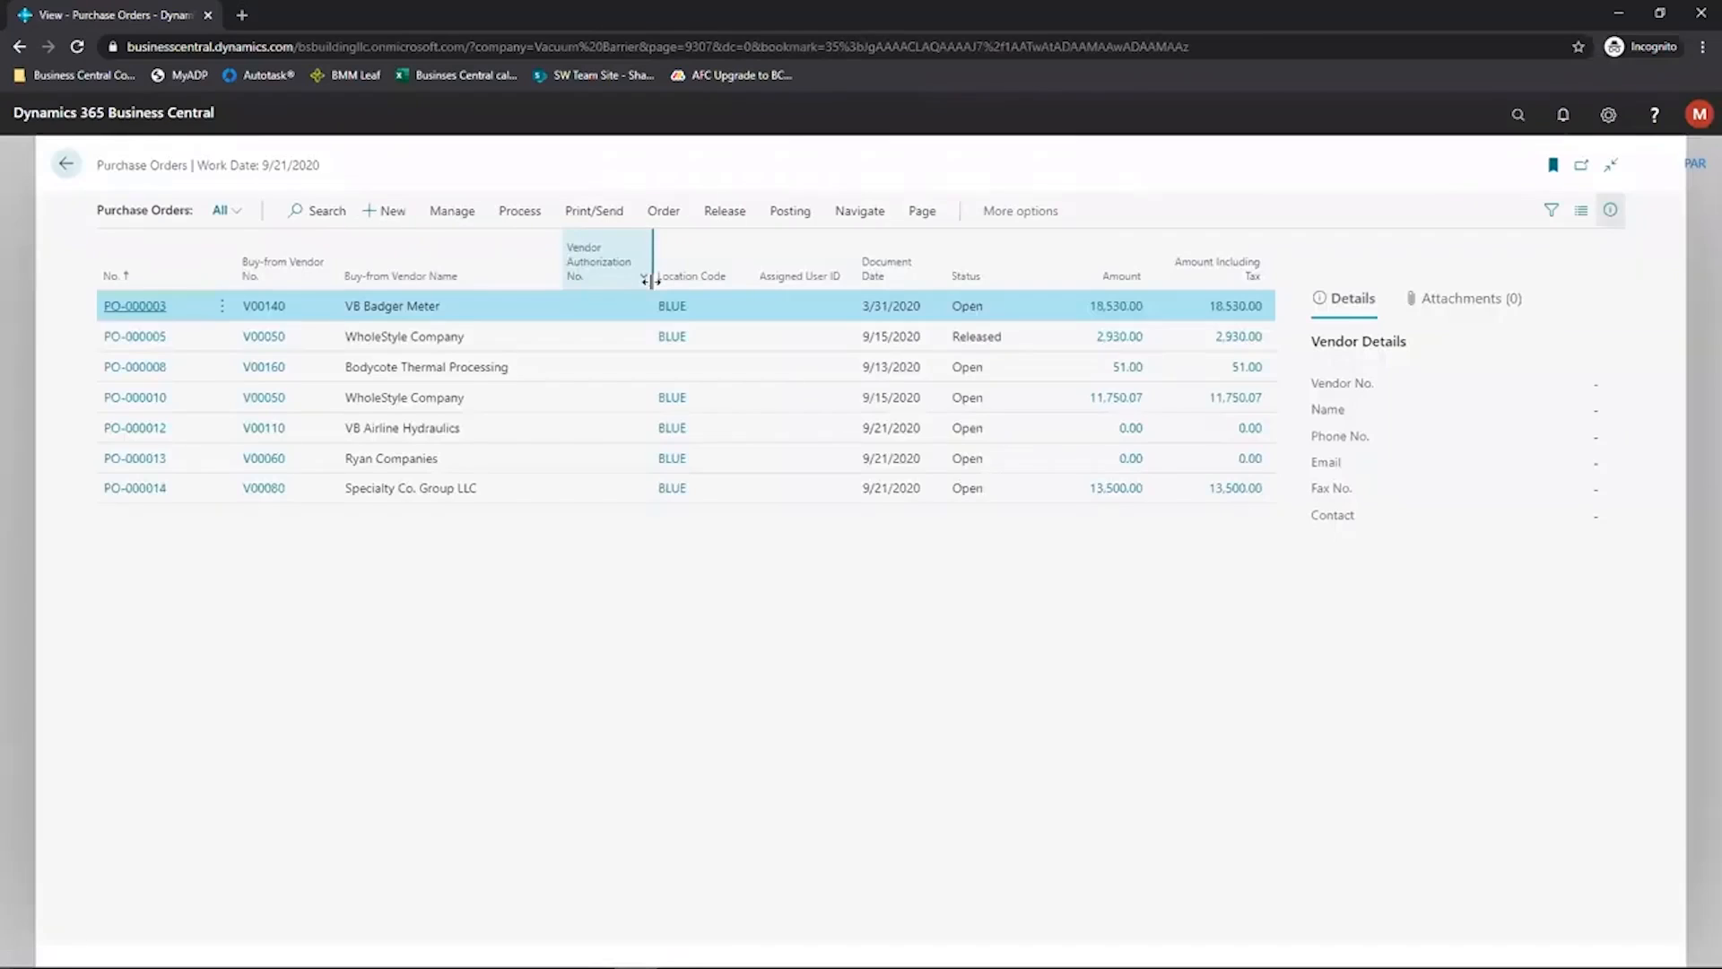
{"action": "left_click", "coordinate": [150, 491]}
{"action": "left_click", "coordinate": [151, 489]}
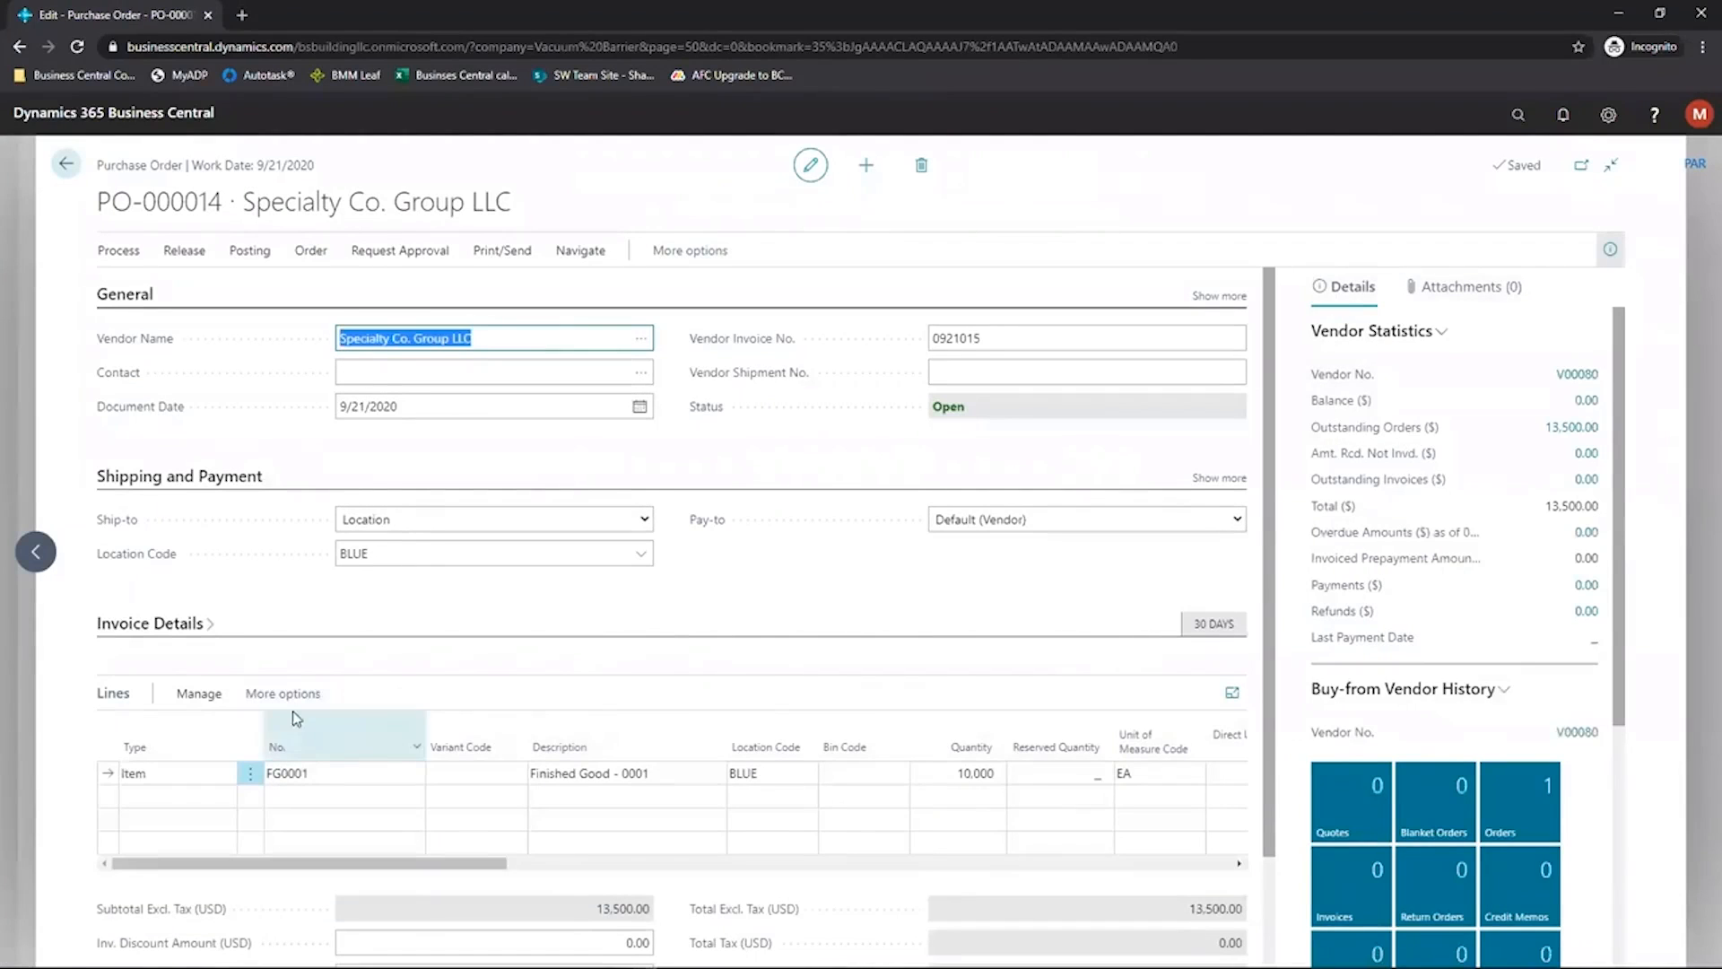
- Check the lot number assigned to the FG0001 purchase line in its item tracking lines, and return to the order
{"action": "left_click", "coordinate": [198, 693]}
{"action": "left_click", "coordinate": [388, 729]}
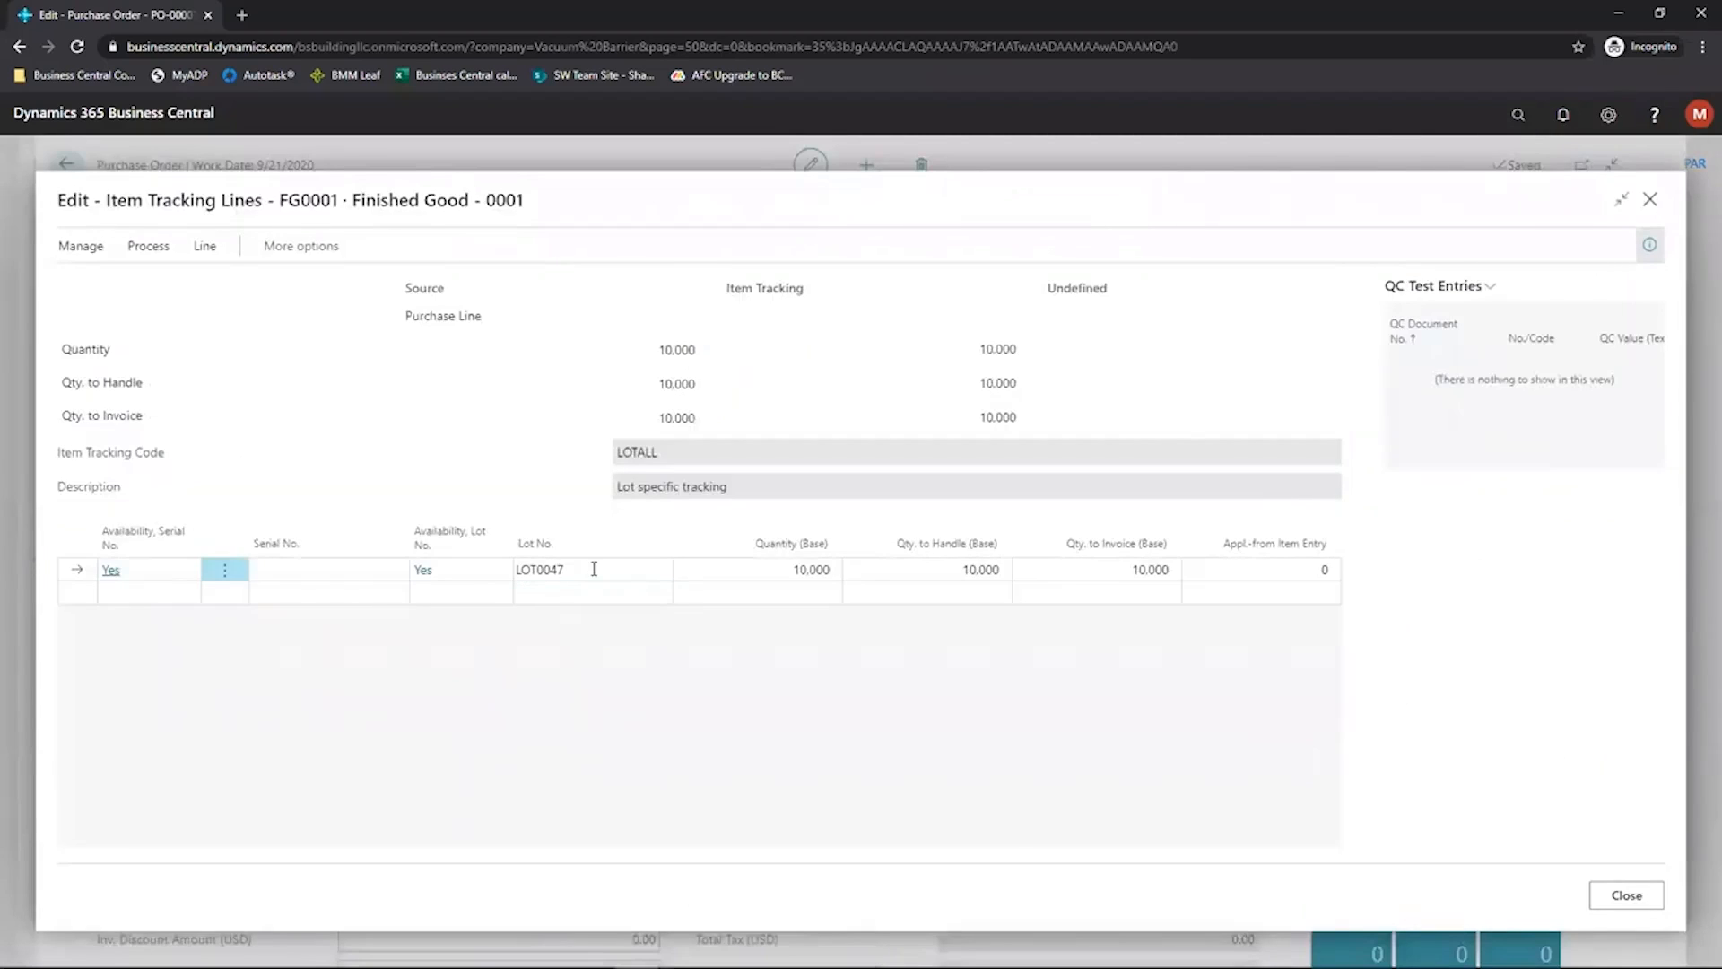
{"action": "left_click", "coordinate": [592, 570]}
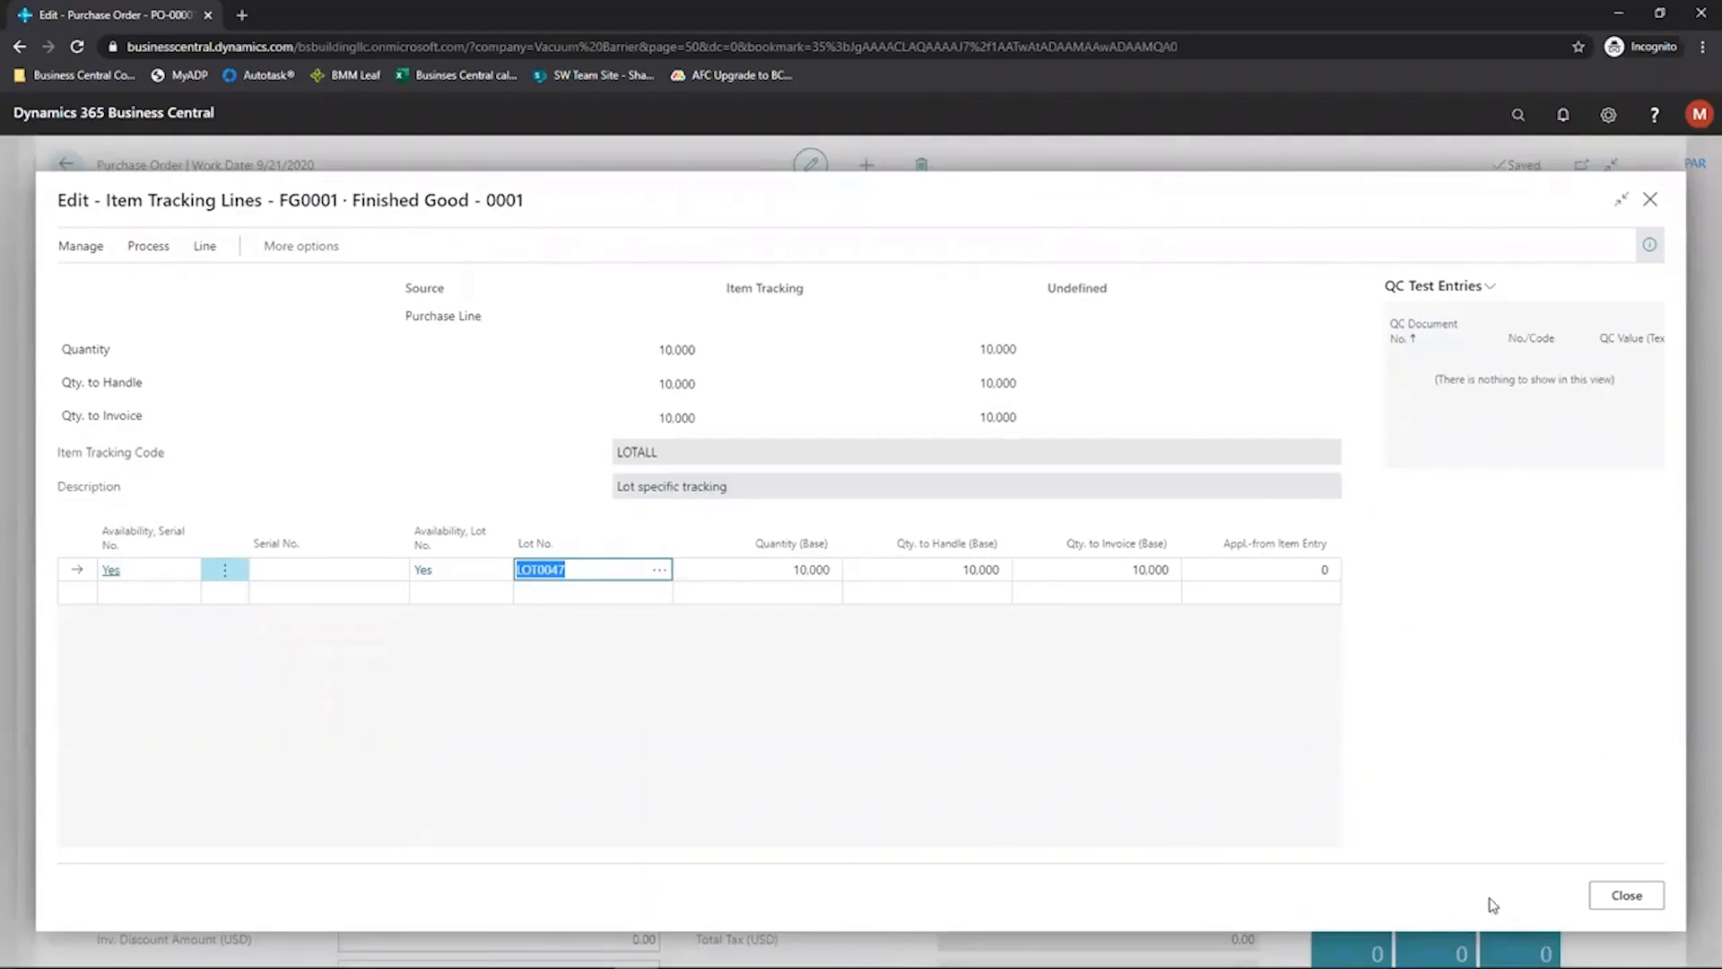
{"action": "left_click", "coordinate": [1614, 893]}
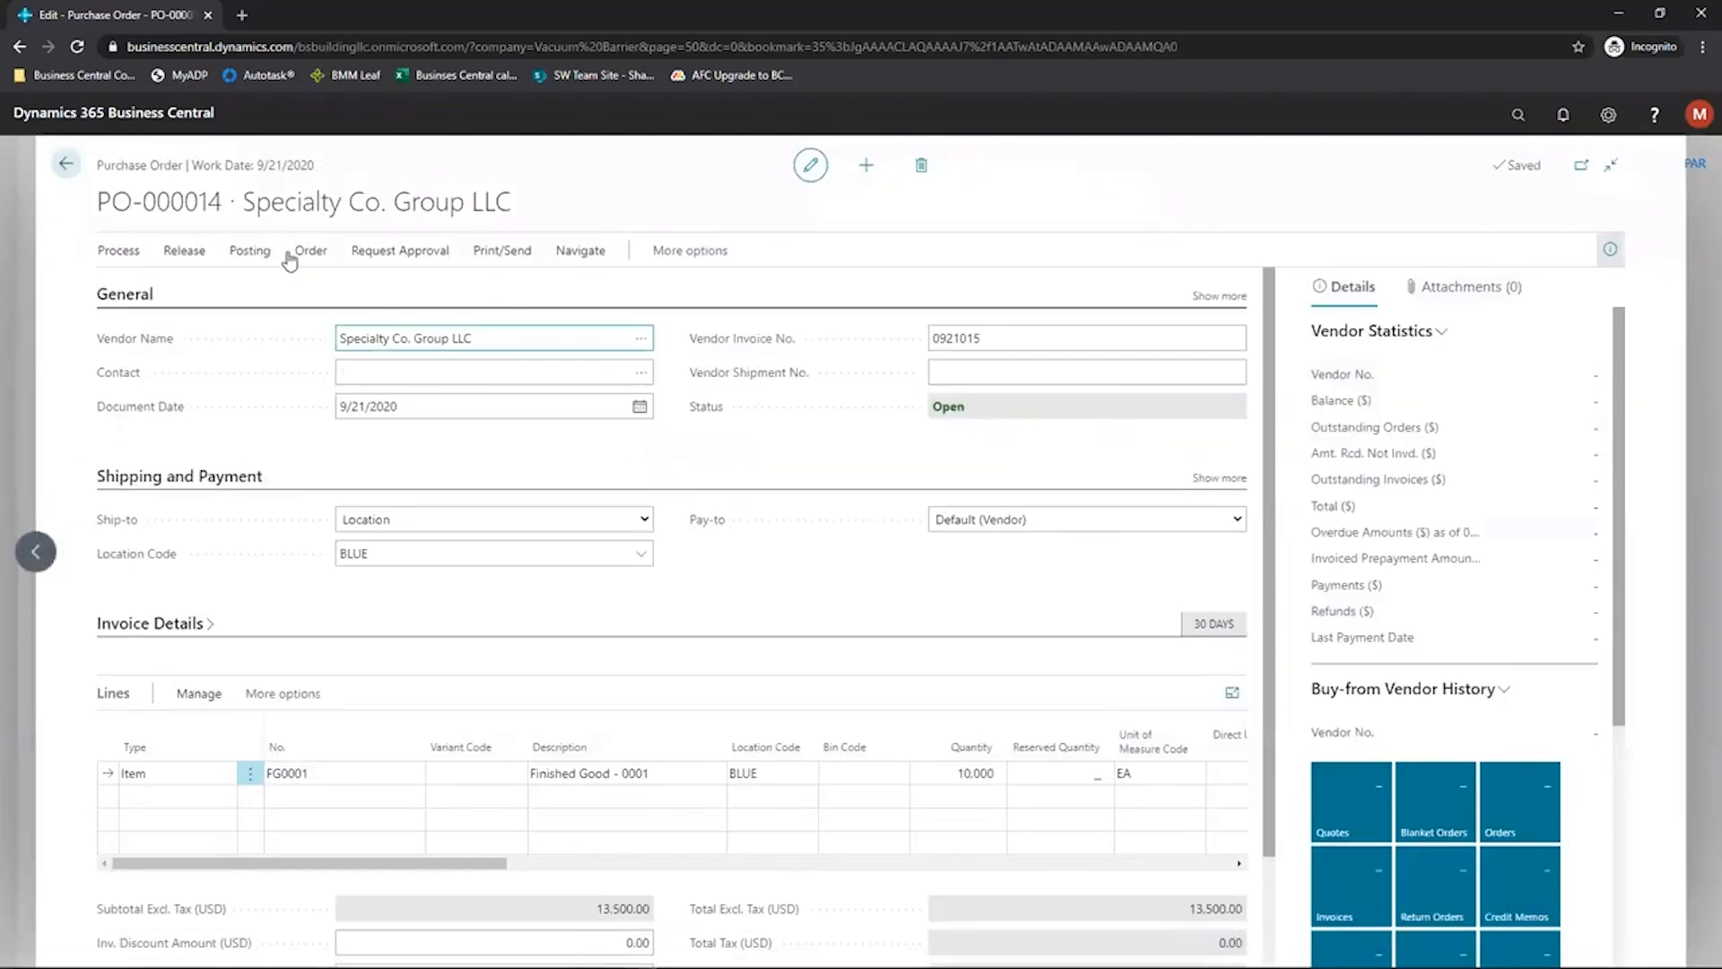
- Post the Specialty Co. Group LLC purchase order with the Receive option, and return to the Production home page
{"action": "left_click", "coordinate": [250, 252]}
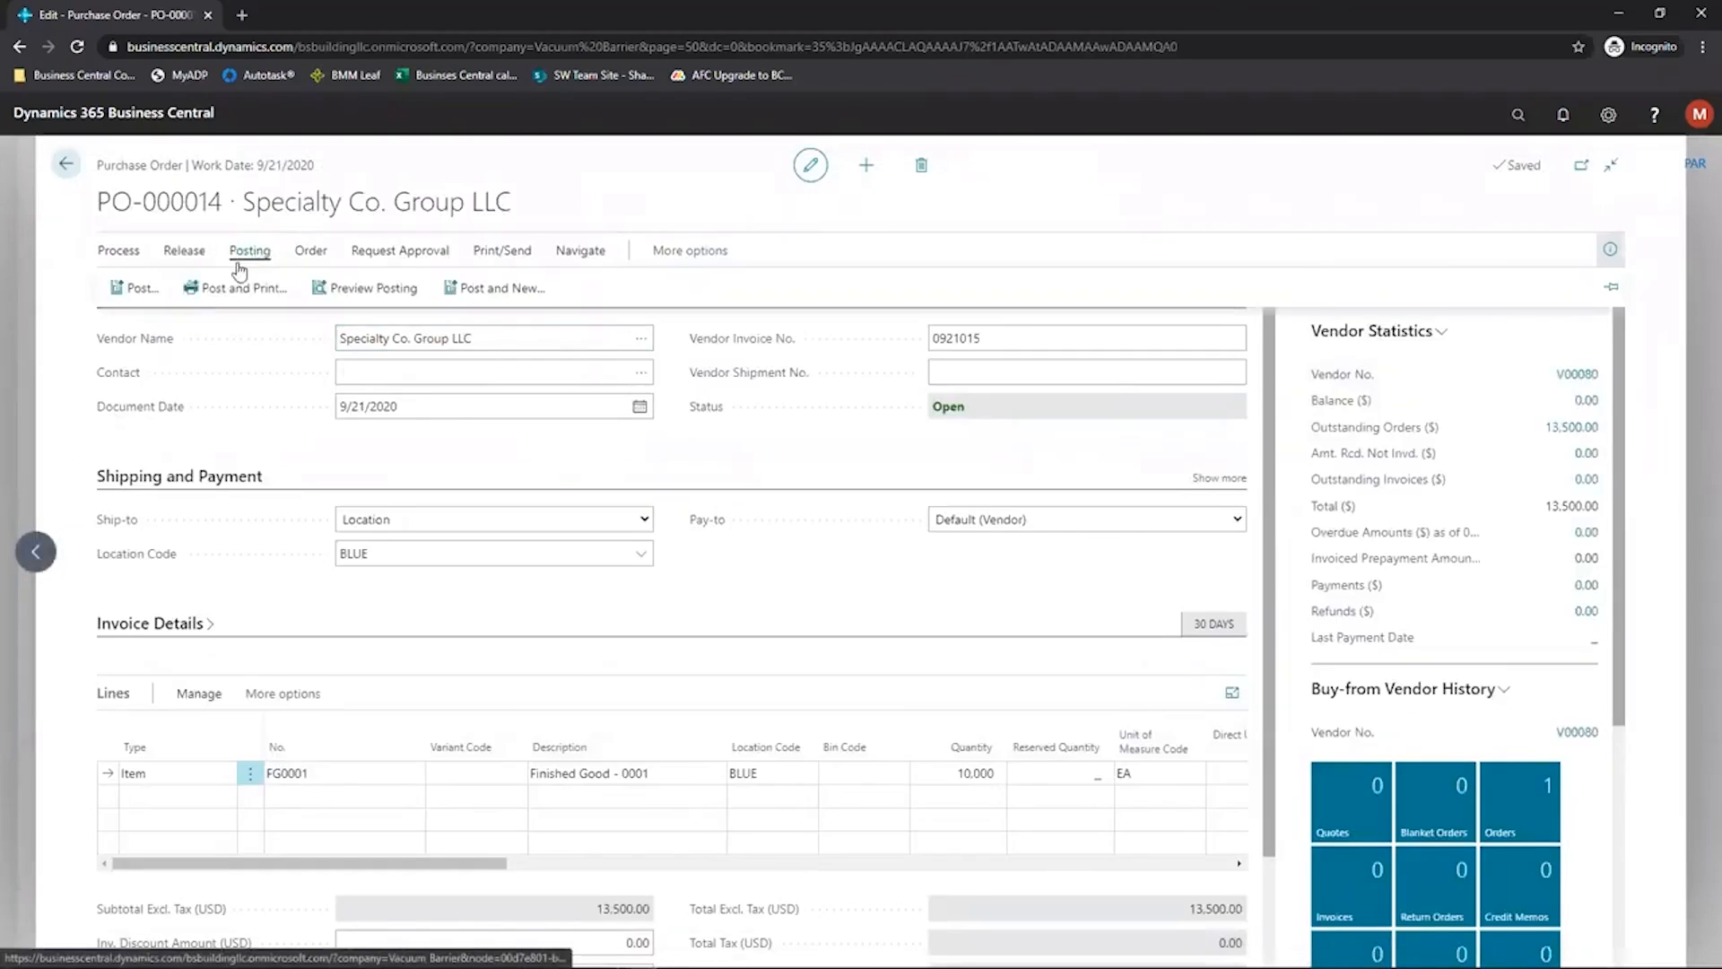
{"action": "left_click", "coordinate": [141, 291]}
{"action": "left_click", "coordinate": [697, 496]}
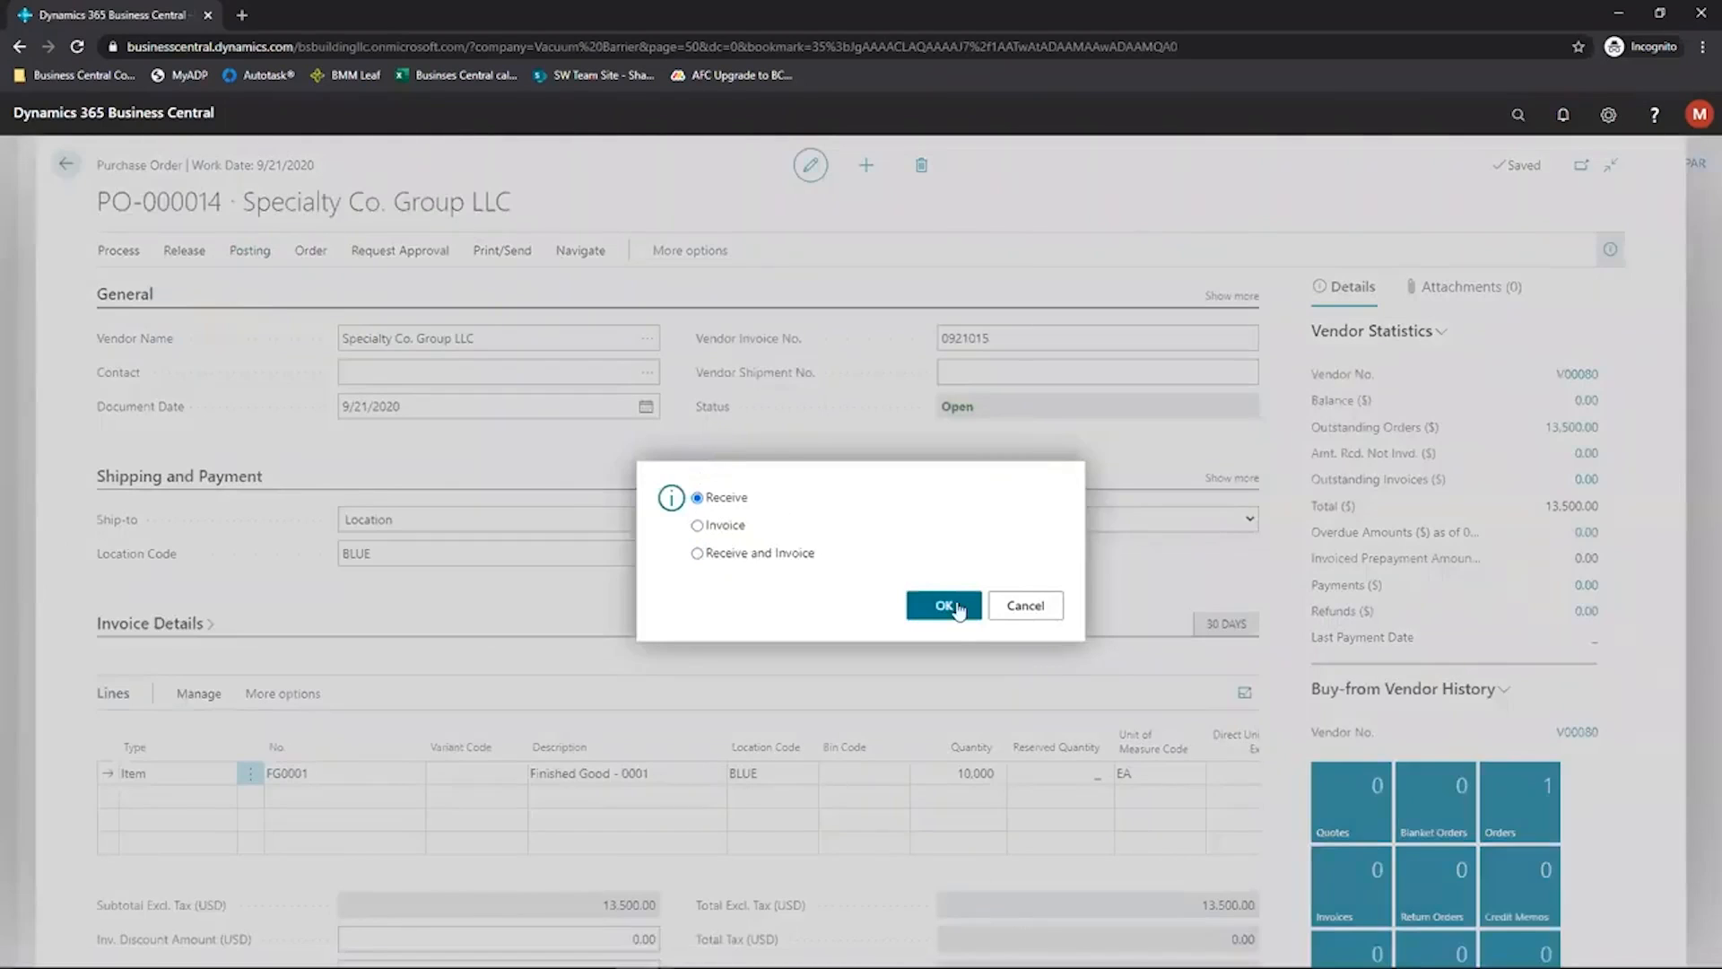
{"action": "left_click", "coordinate": [938, 609]}
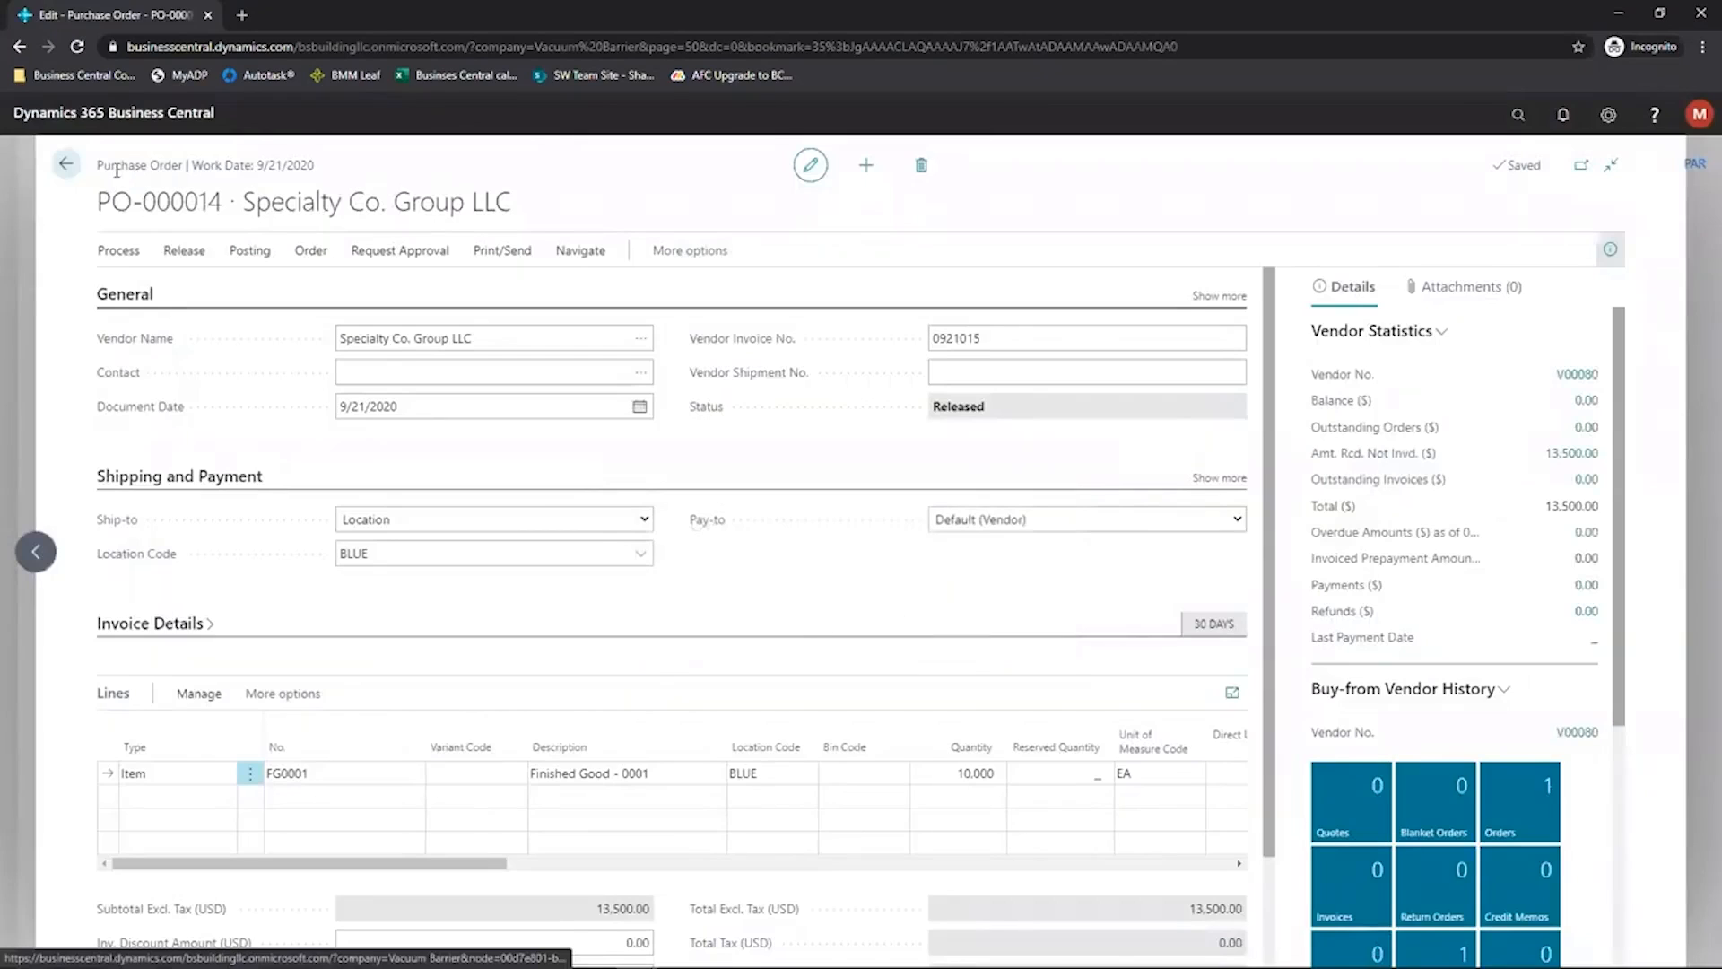
{"action": "left_click", "coordinate": [66, 164]}
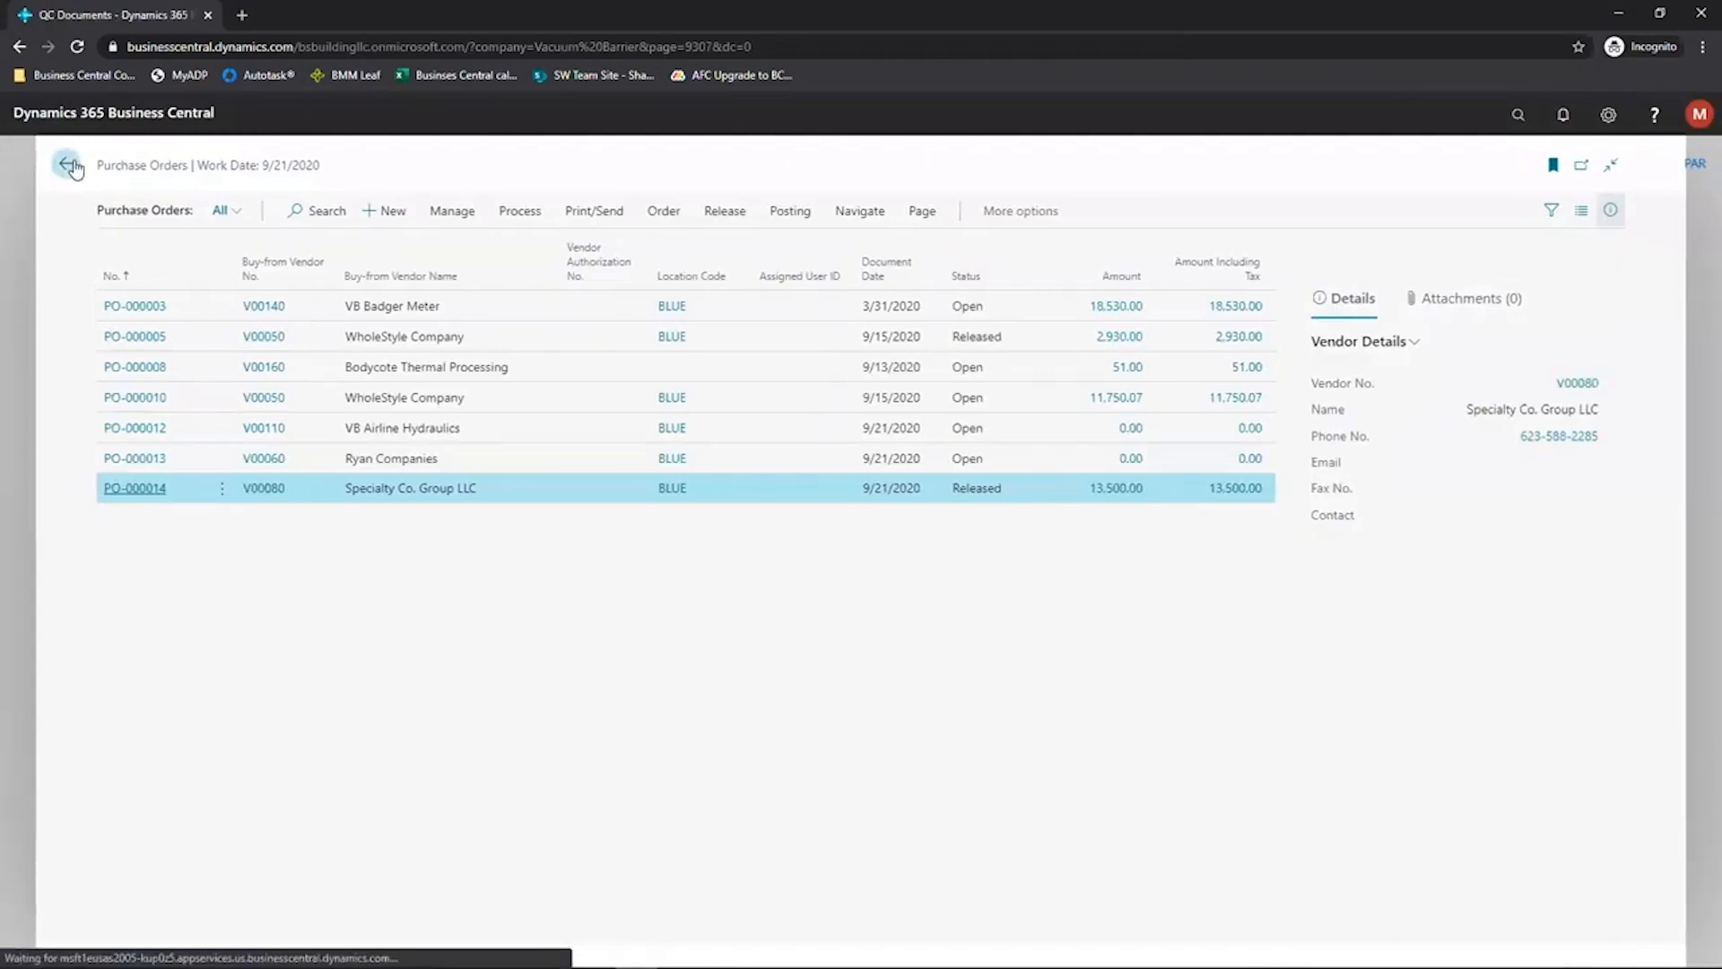
{"action": "left_click", "coordinate": [71, 165]}
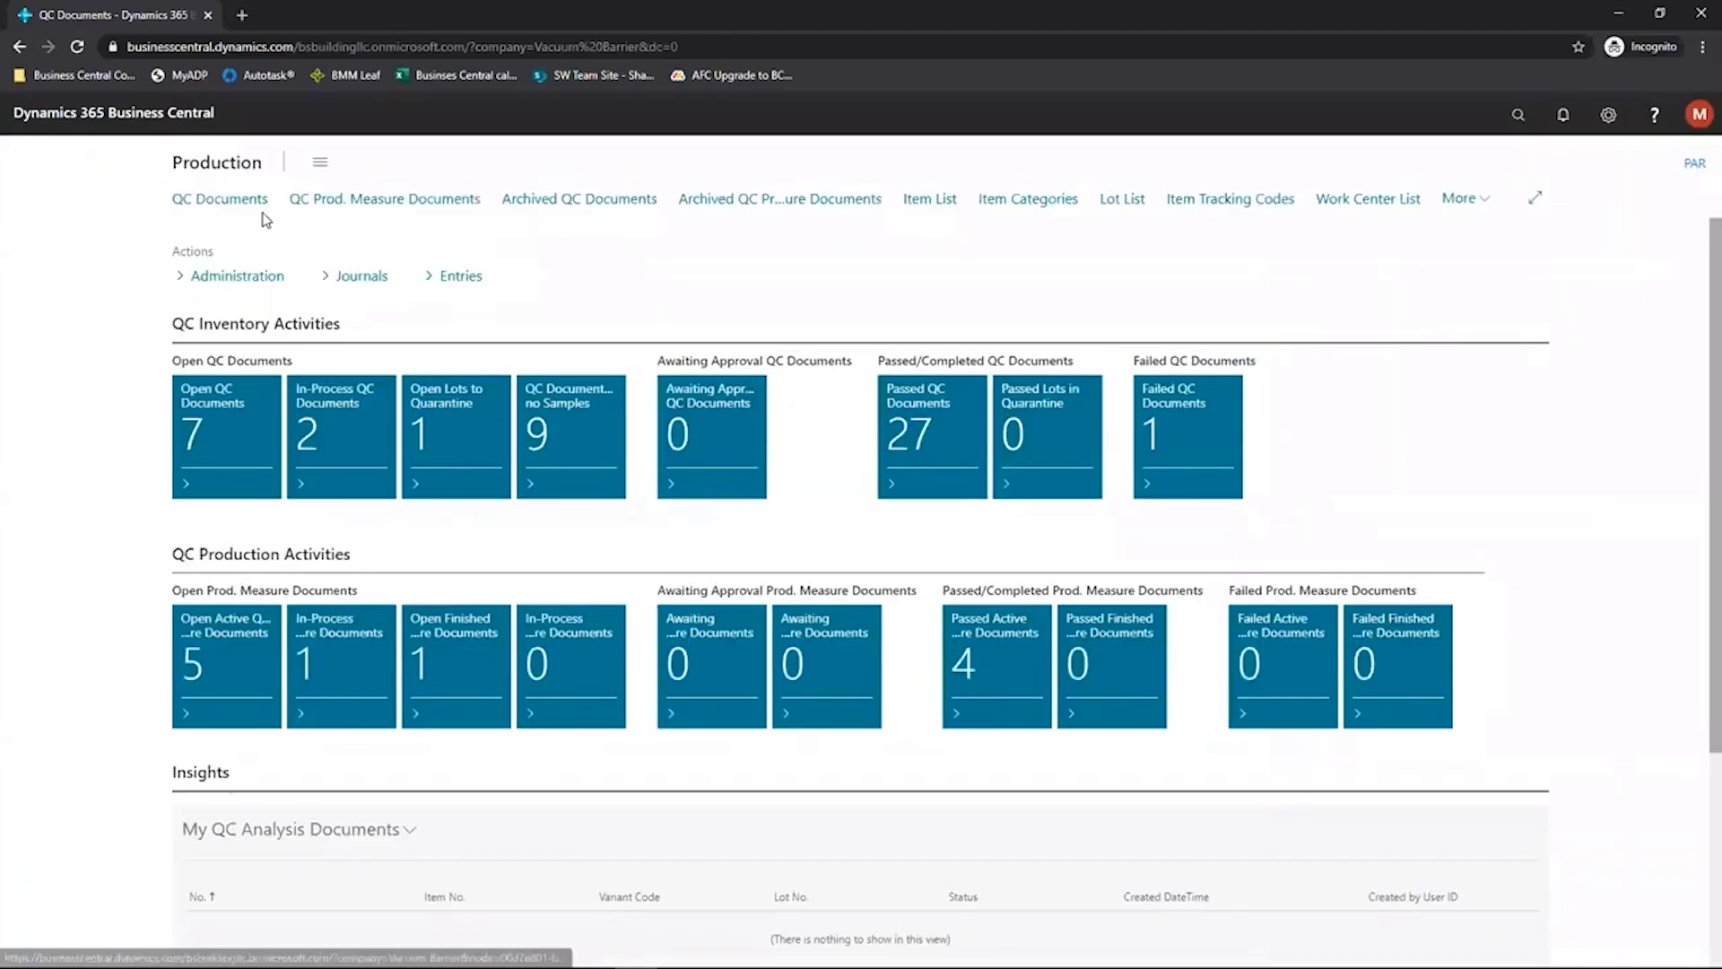
- Open item FG0001 and examine the ledger entries behind its QC available and QC unavailable inventory, returning to the item list
{"action": "left_click", "coordinate": [923, 201]}
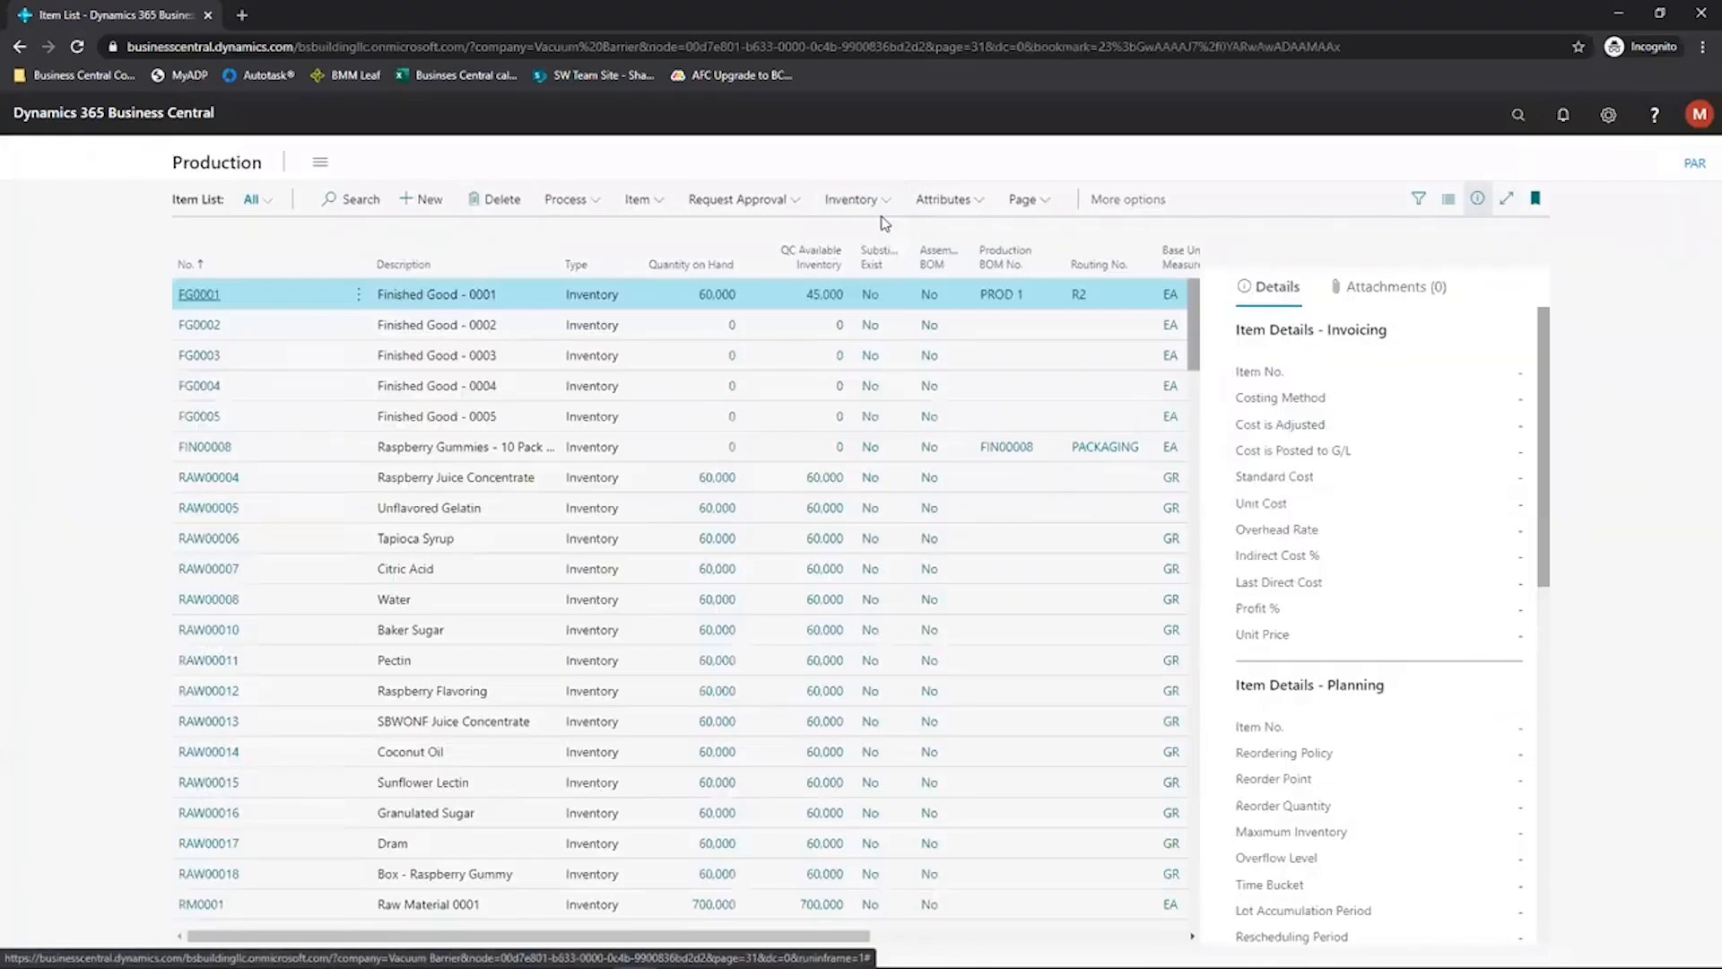
{"action": "left_click", "coordinate": [185, 296]}
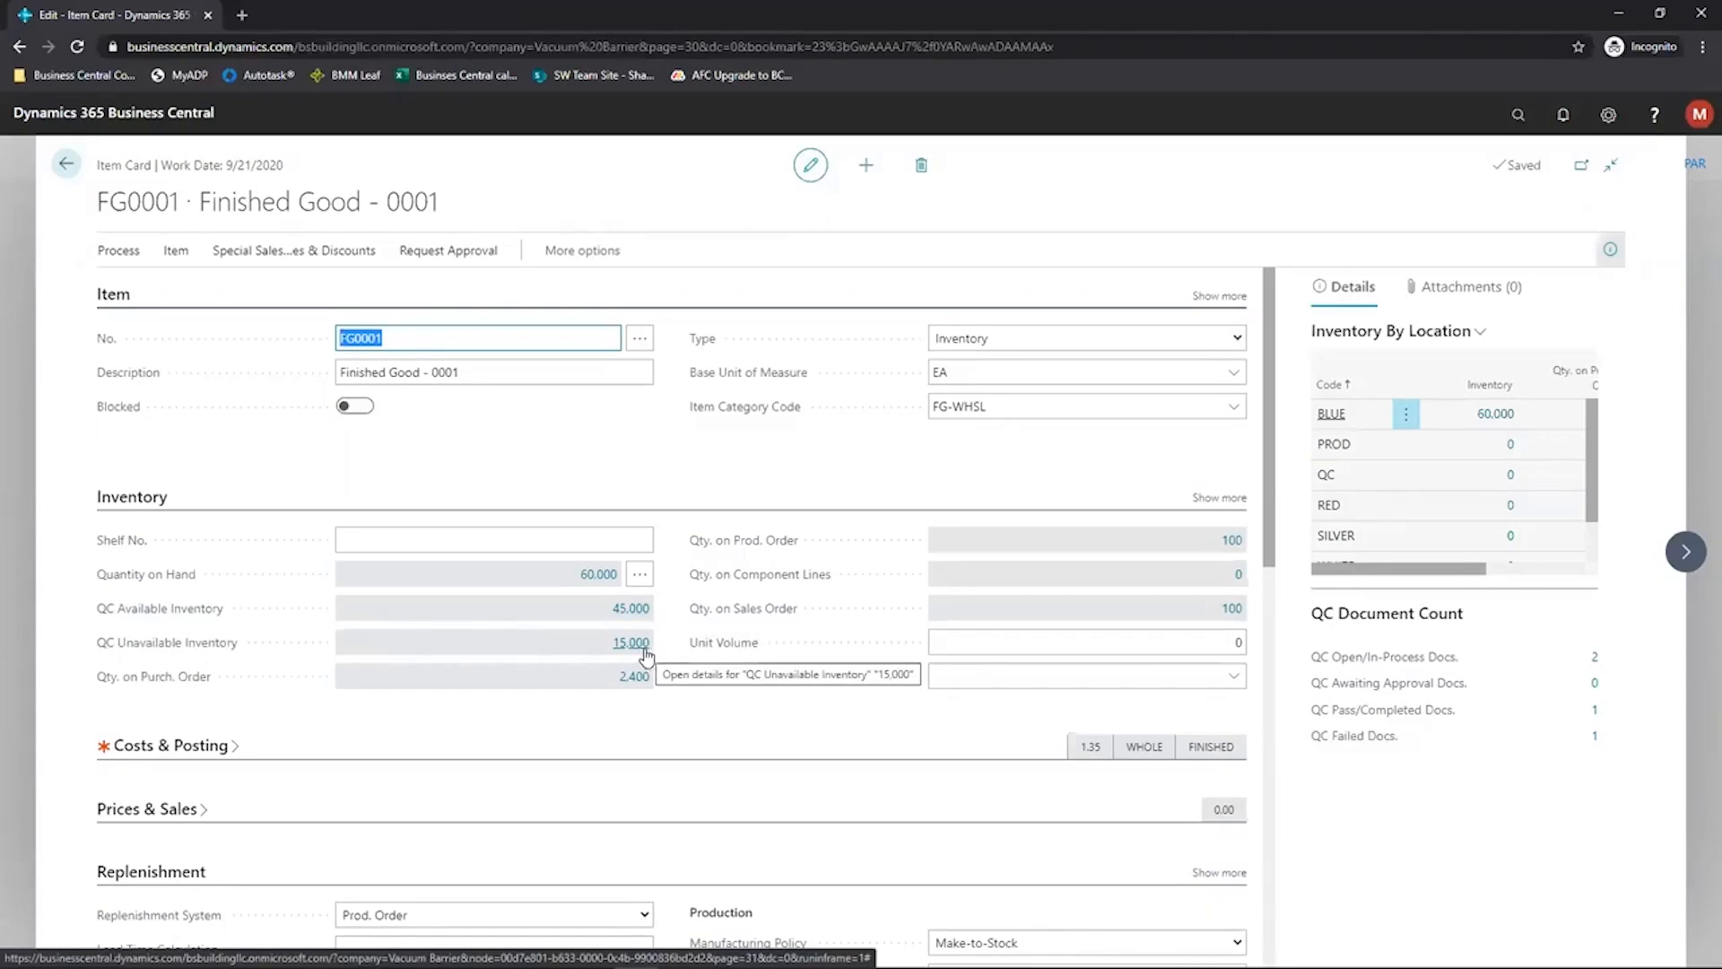
{"action": "left_click", "coordinate": [630, 606]}
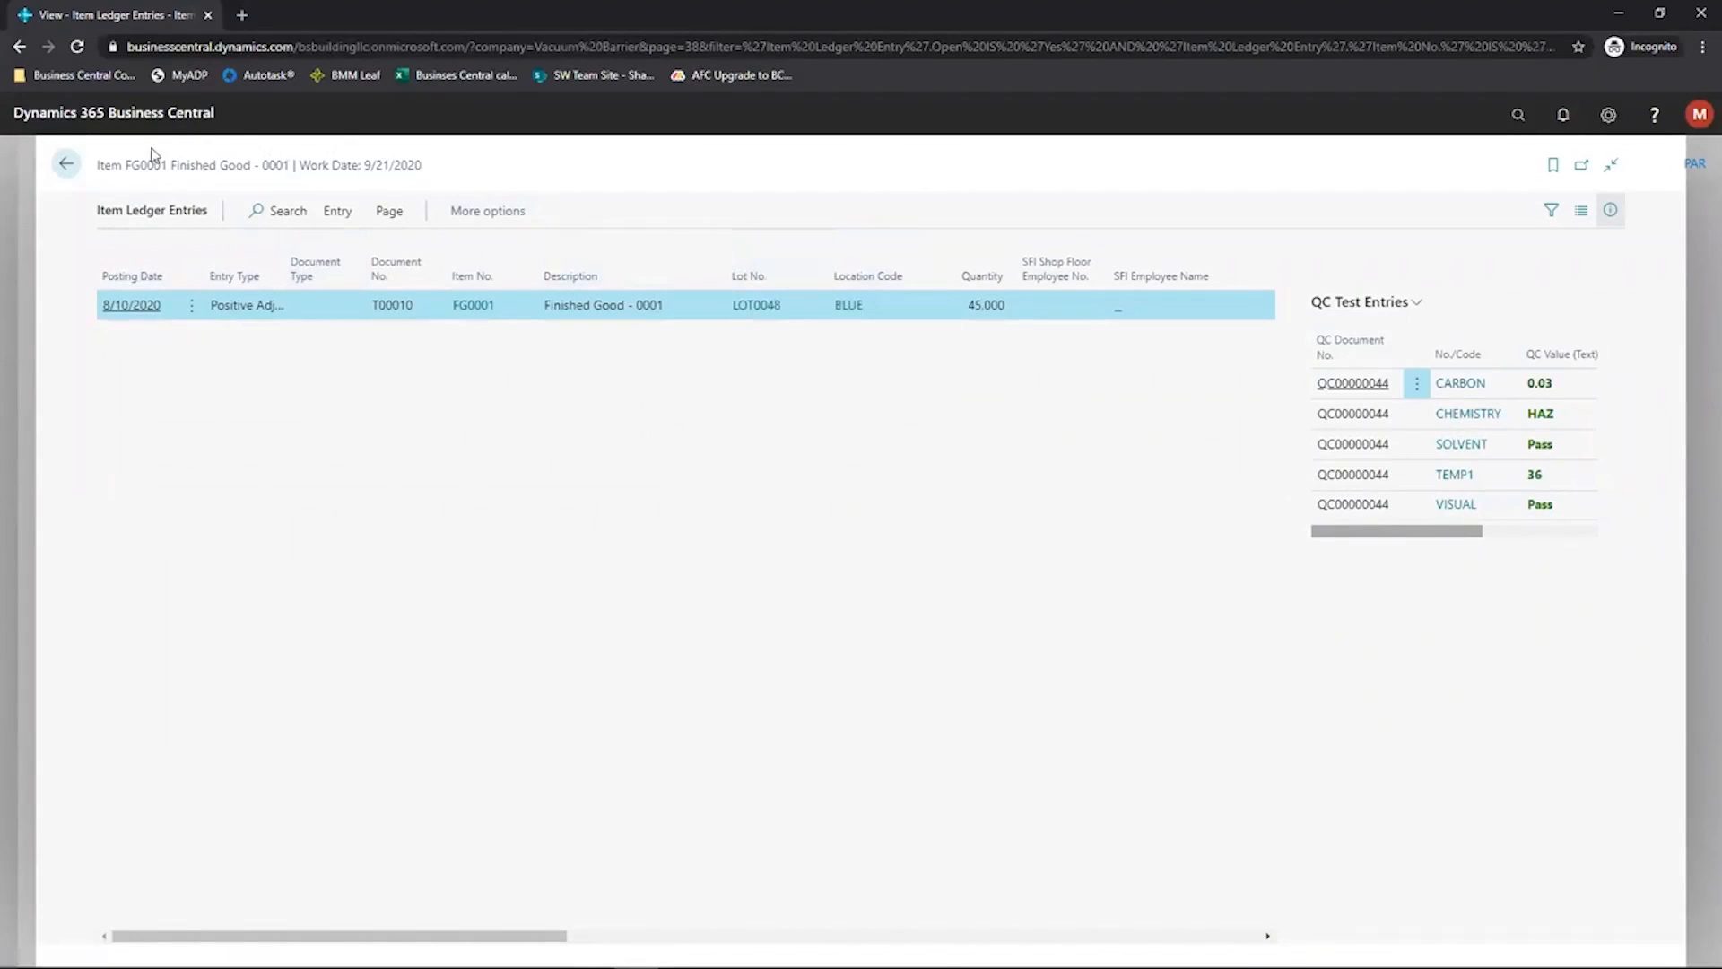
{"action": "left_click", "coordinate": [65, 163]}
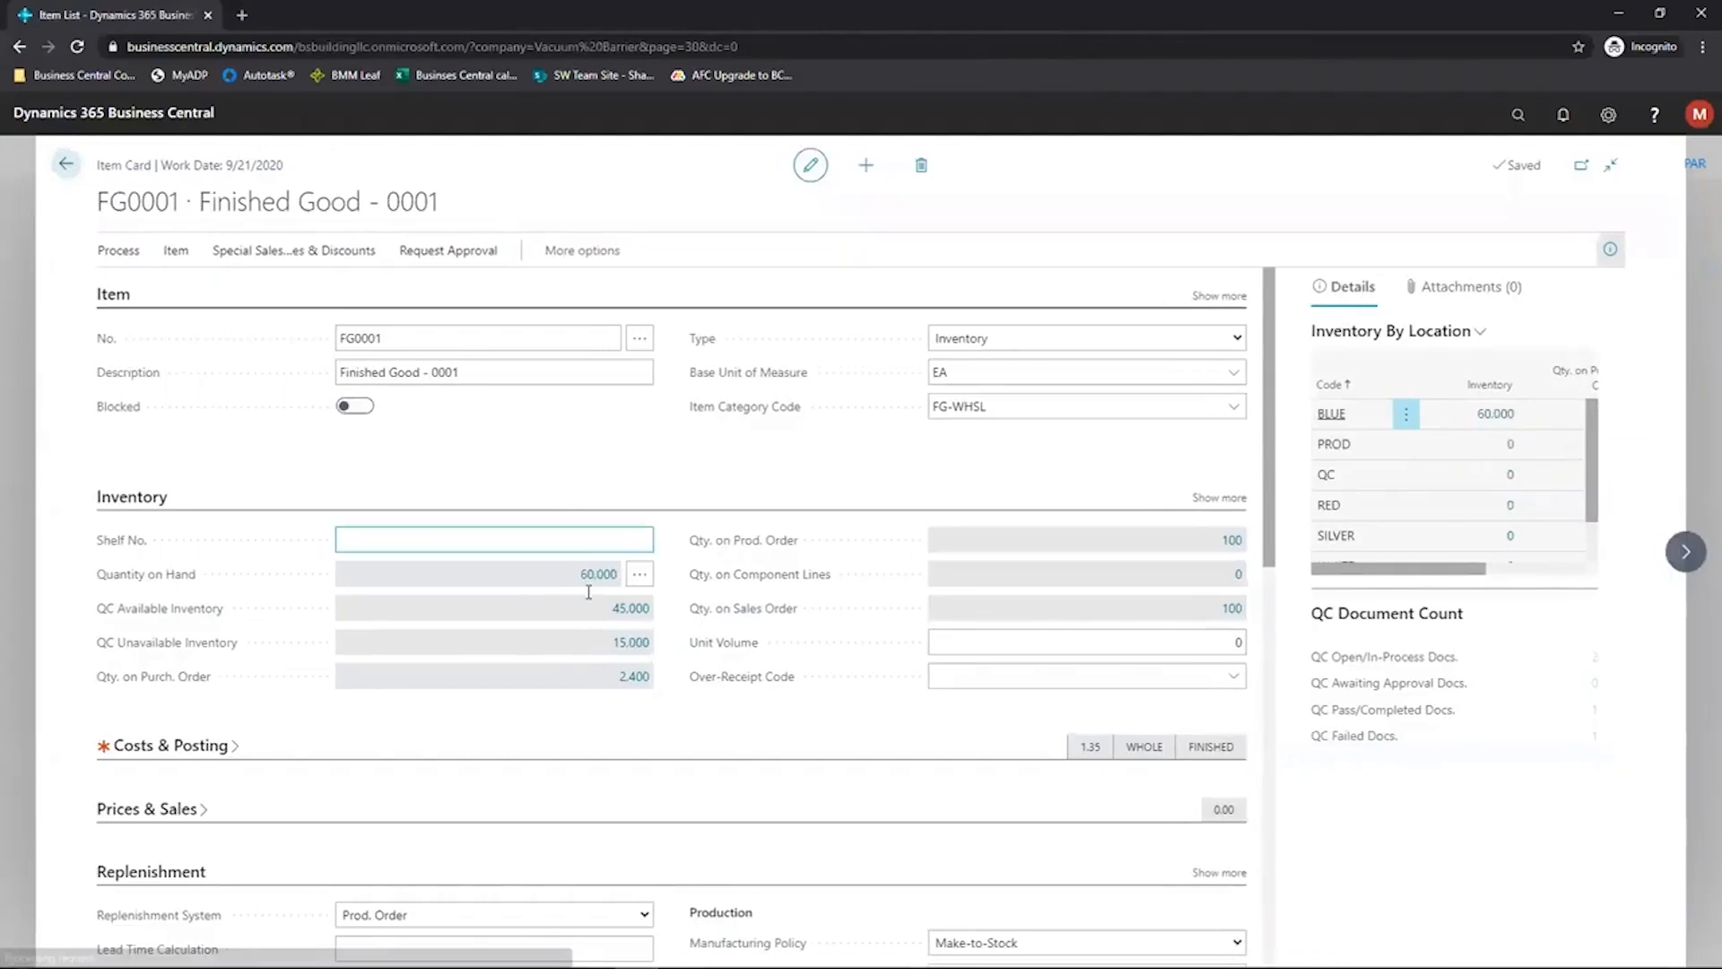
{"action": "left_click", "coordinate": [628, 643]}
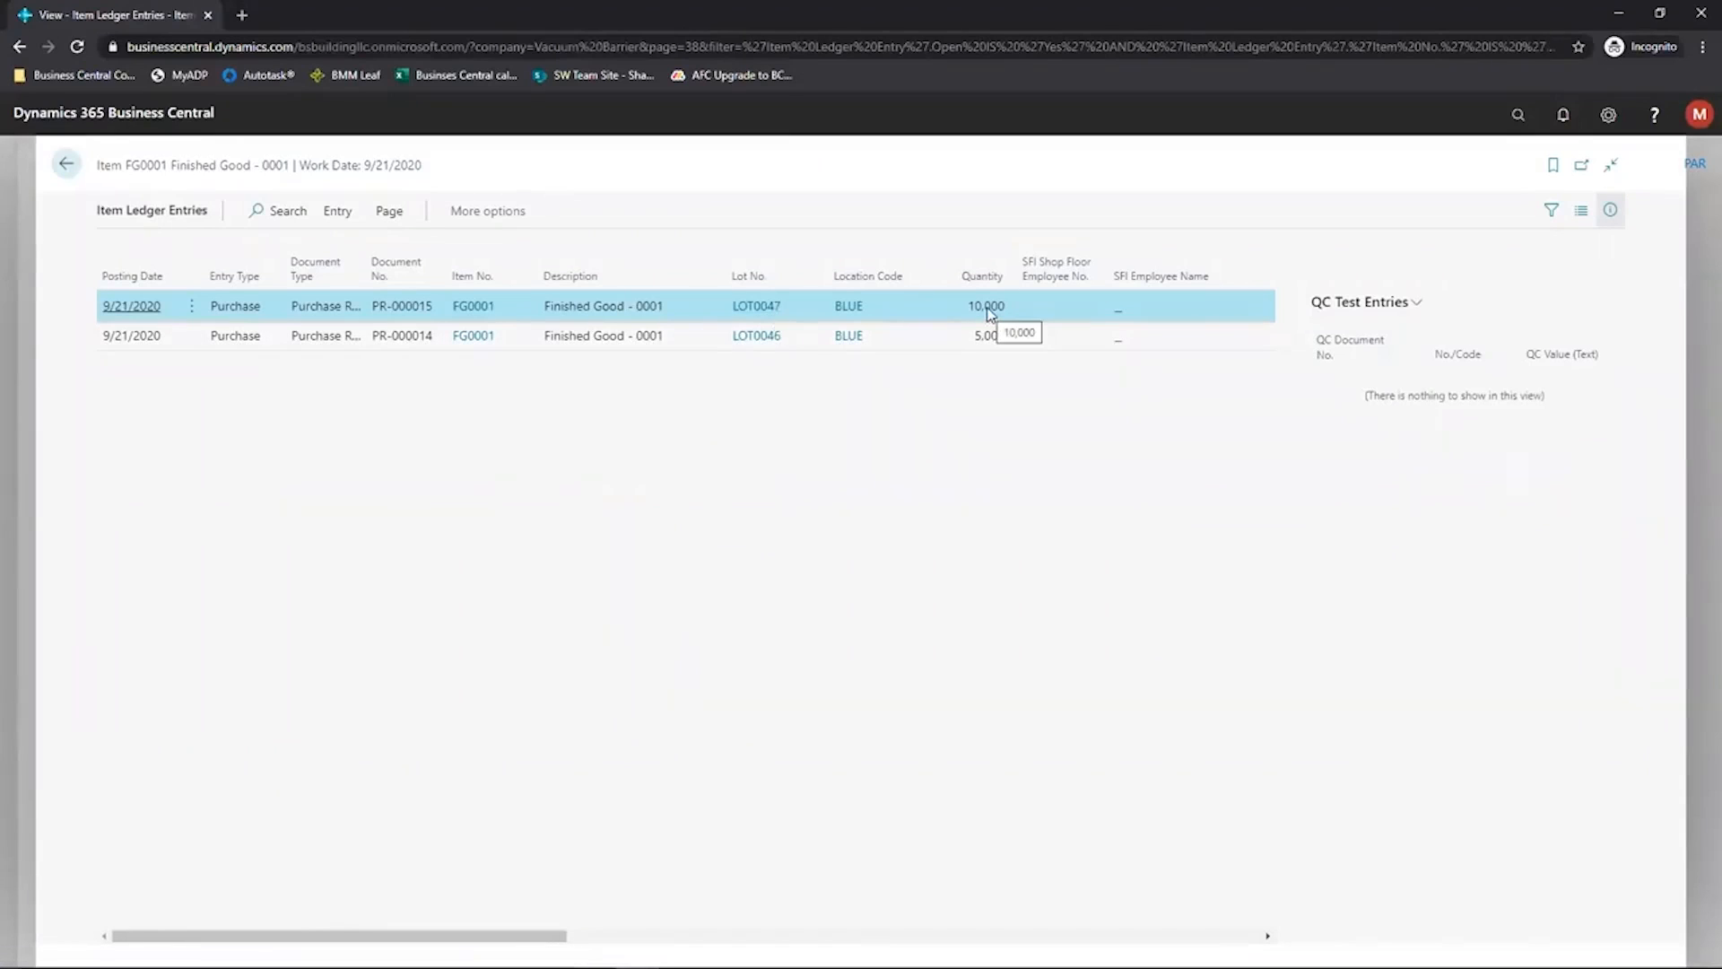
{"action": "left_click", "coordinate": [68, 165]}
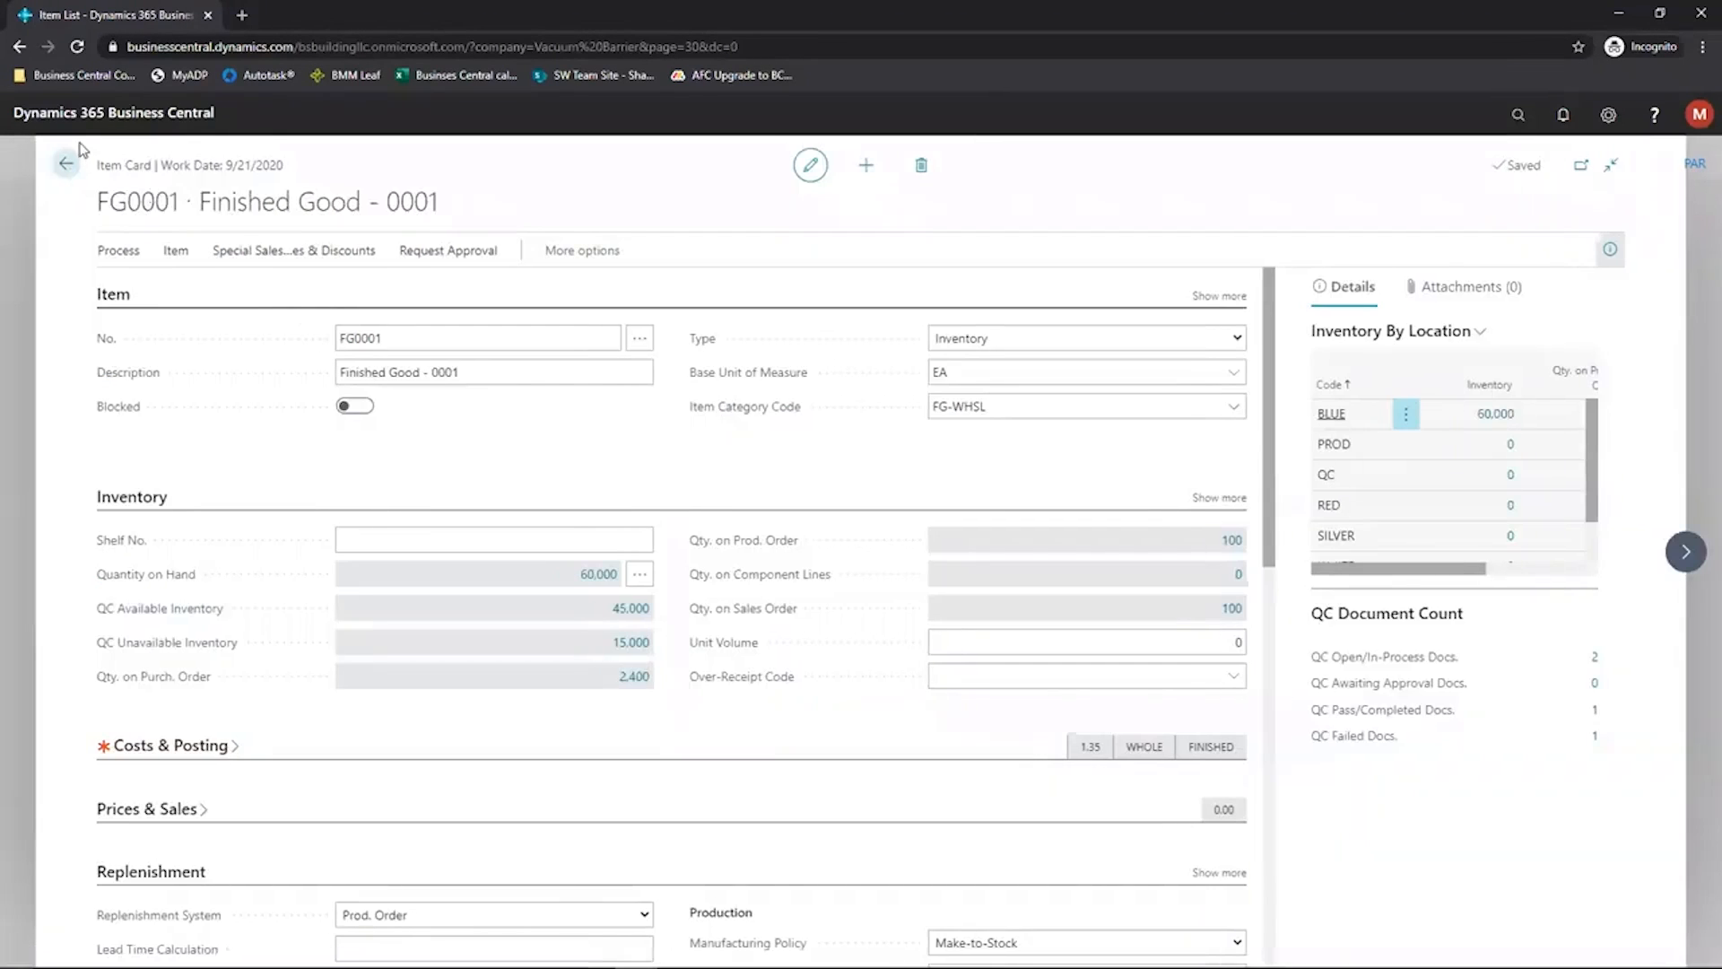
{"action": "left_click", "coordinate": [66, 165]}
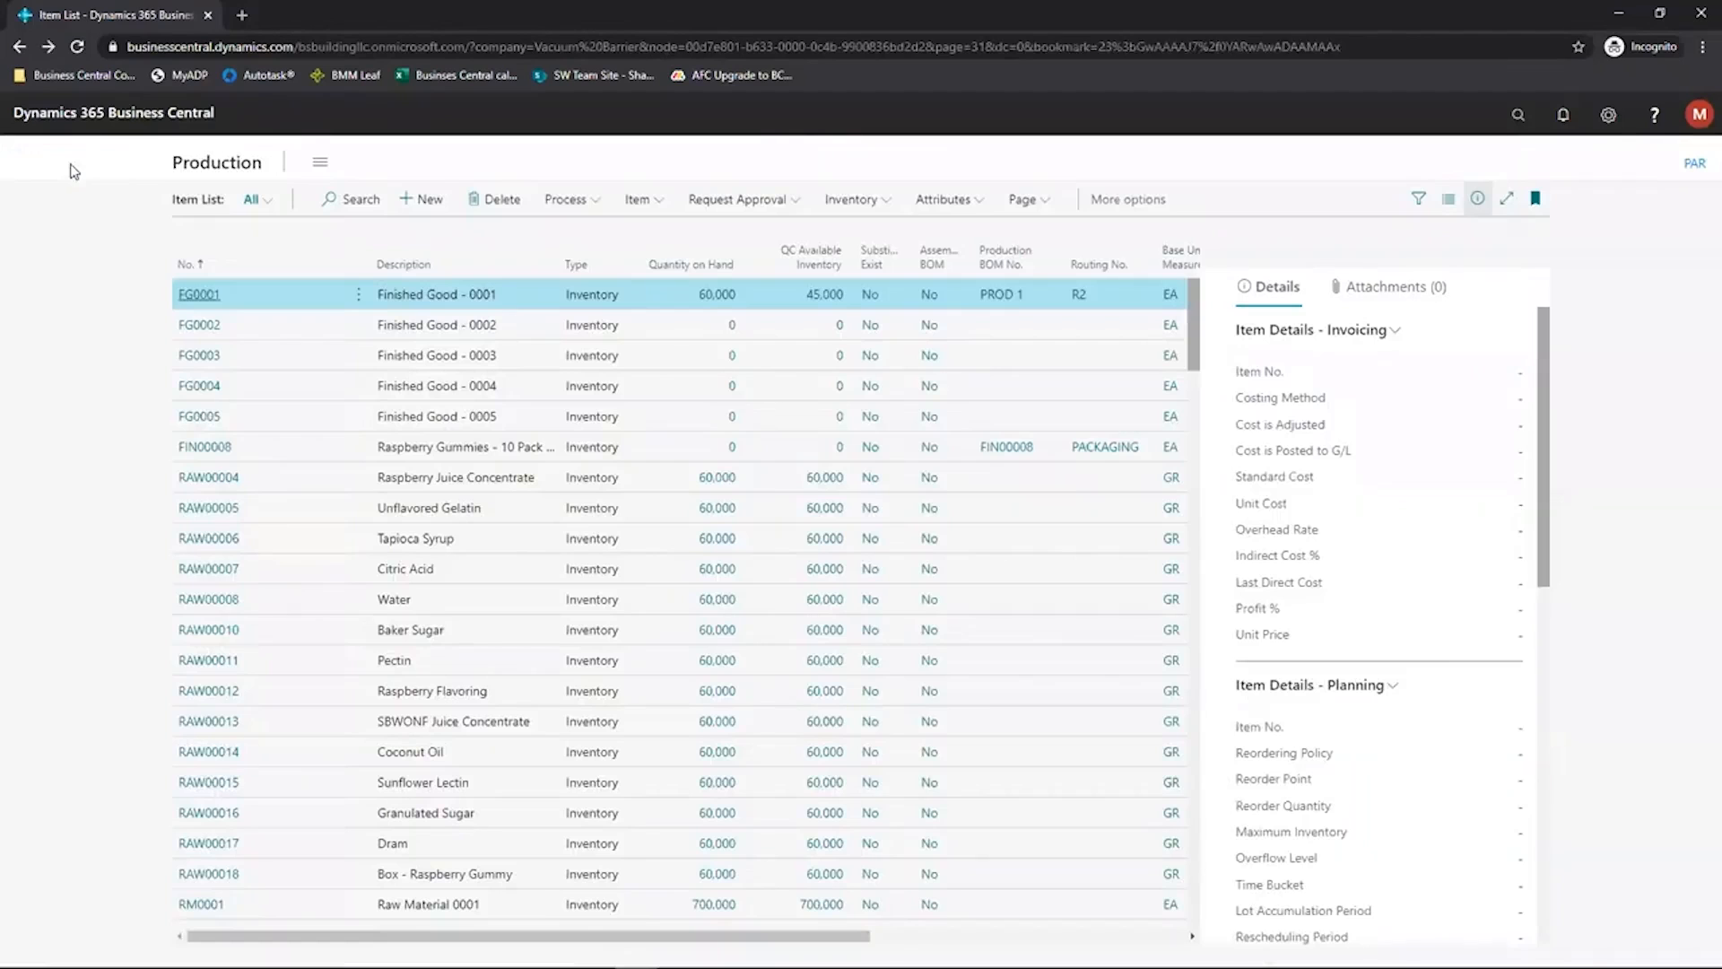
- Open the QC documents list and filter it by Lot No. LOT0047
{"action": "left_click", "coordinate": [199, 164]}
{"action": "left_click", "coordinate": [190, 201]}
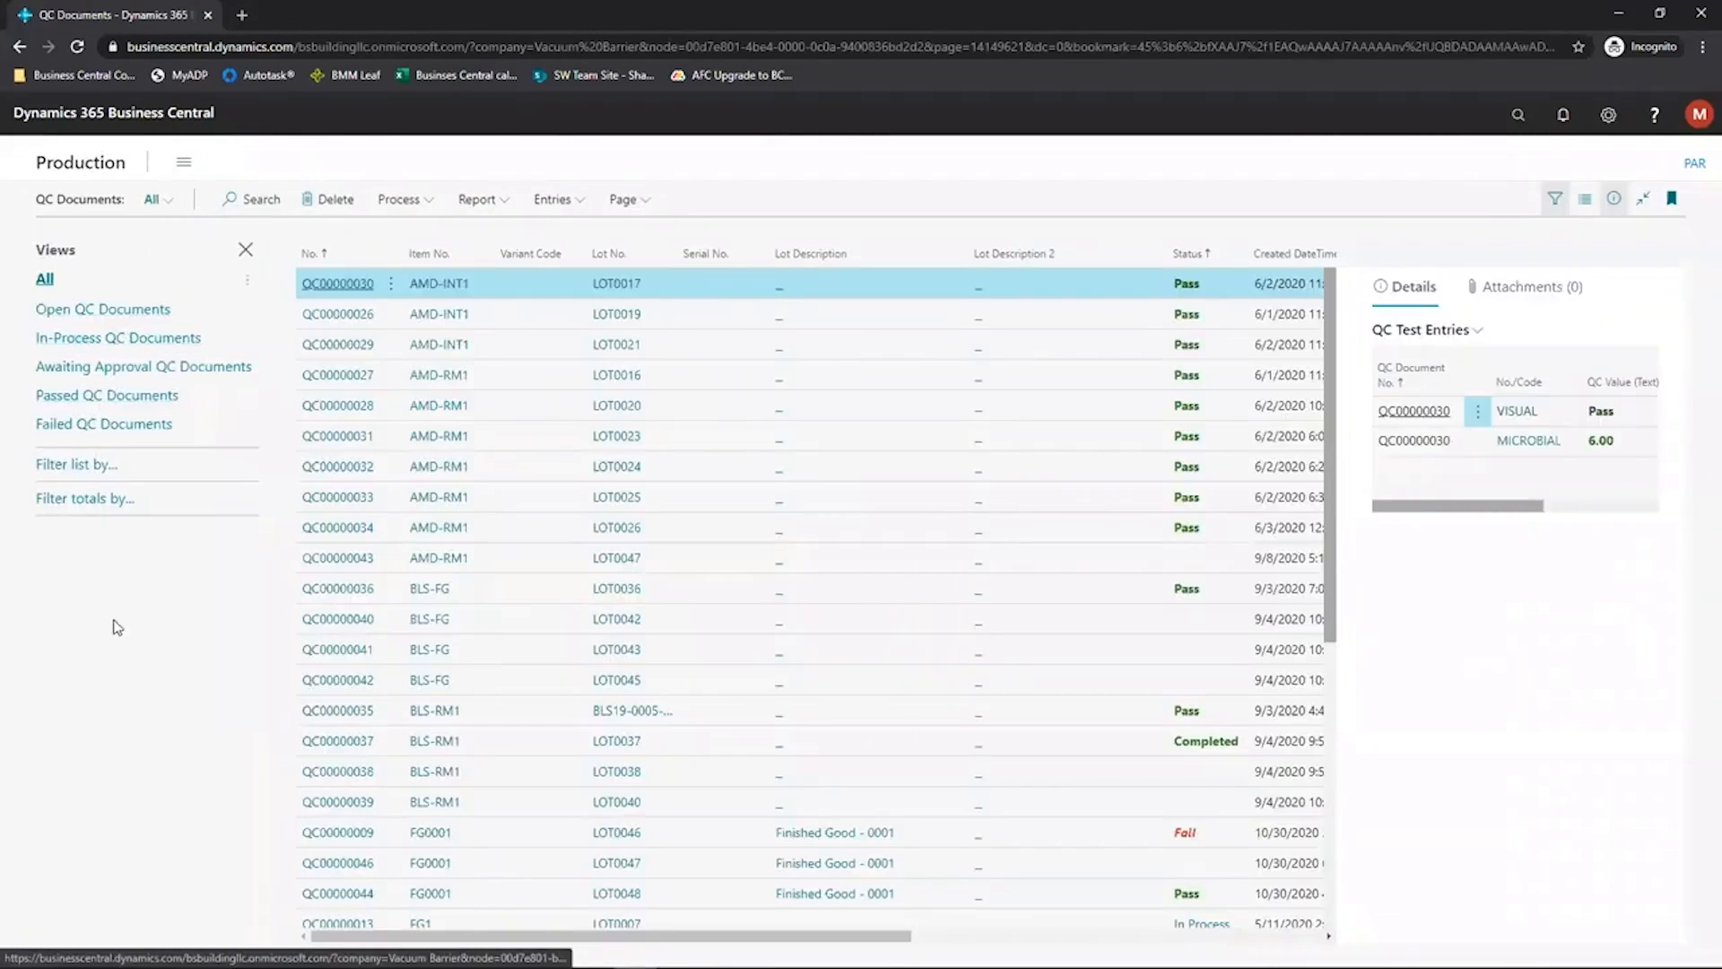
{"action": "left_click", "coordinate": [86, 466]}
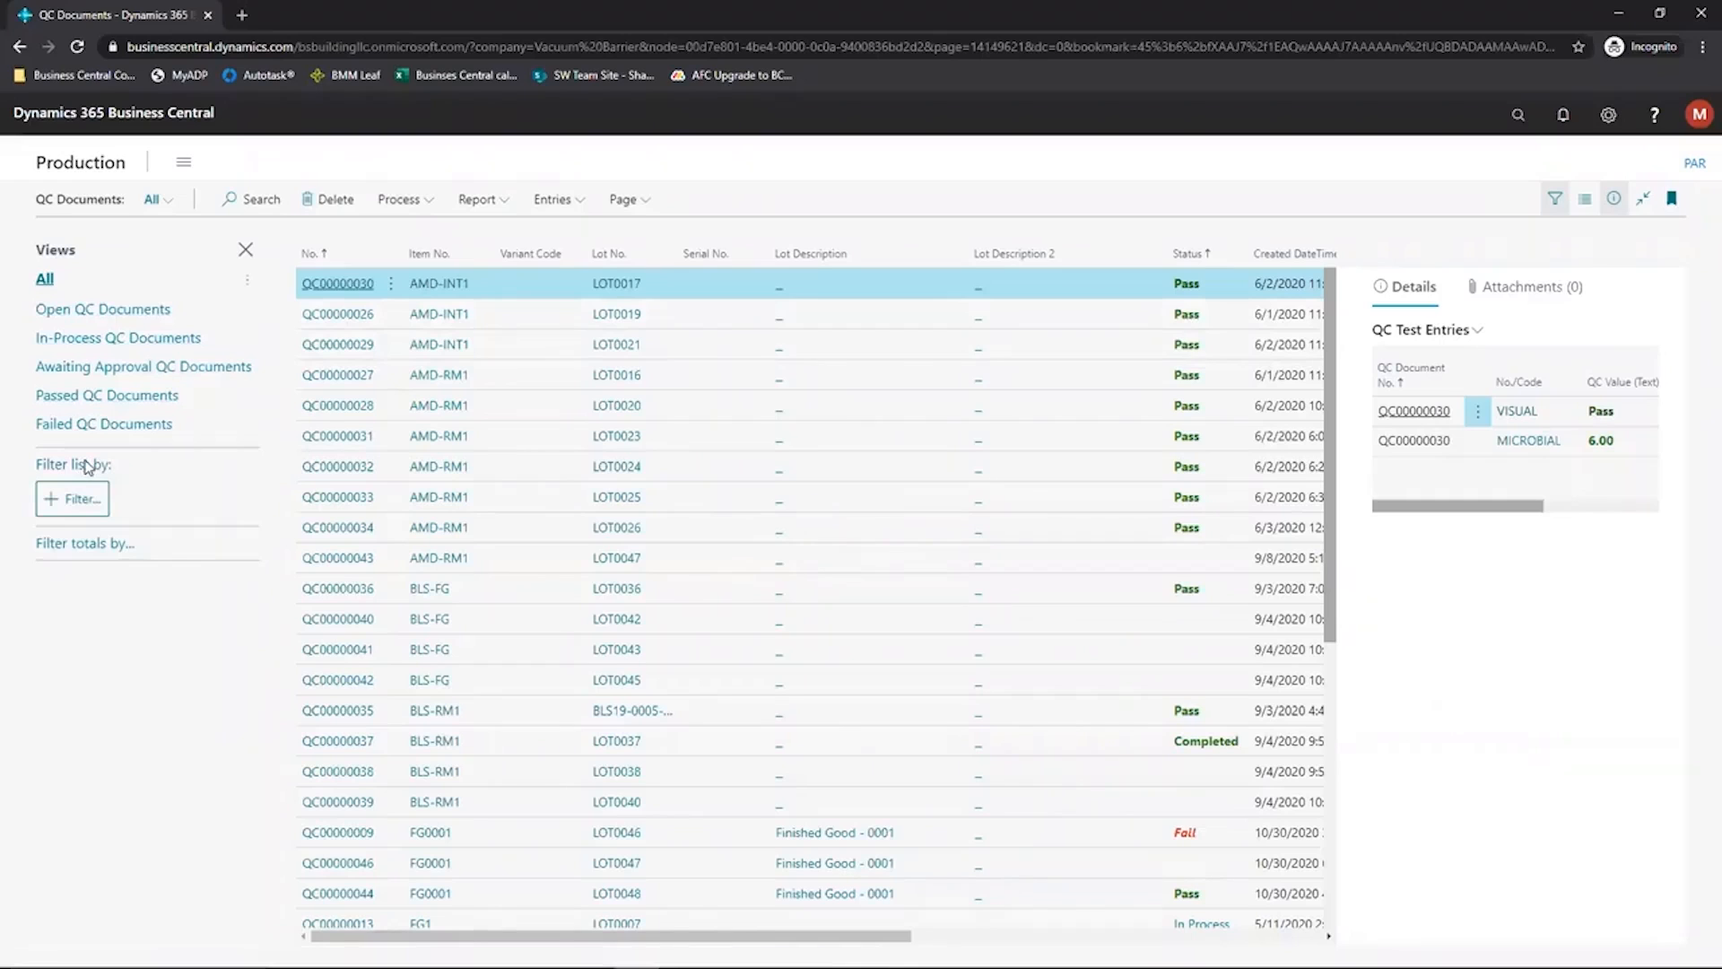
{"action": "left_click", "coordinate": [56, 502]}
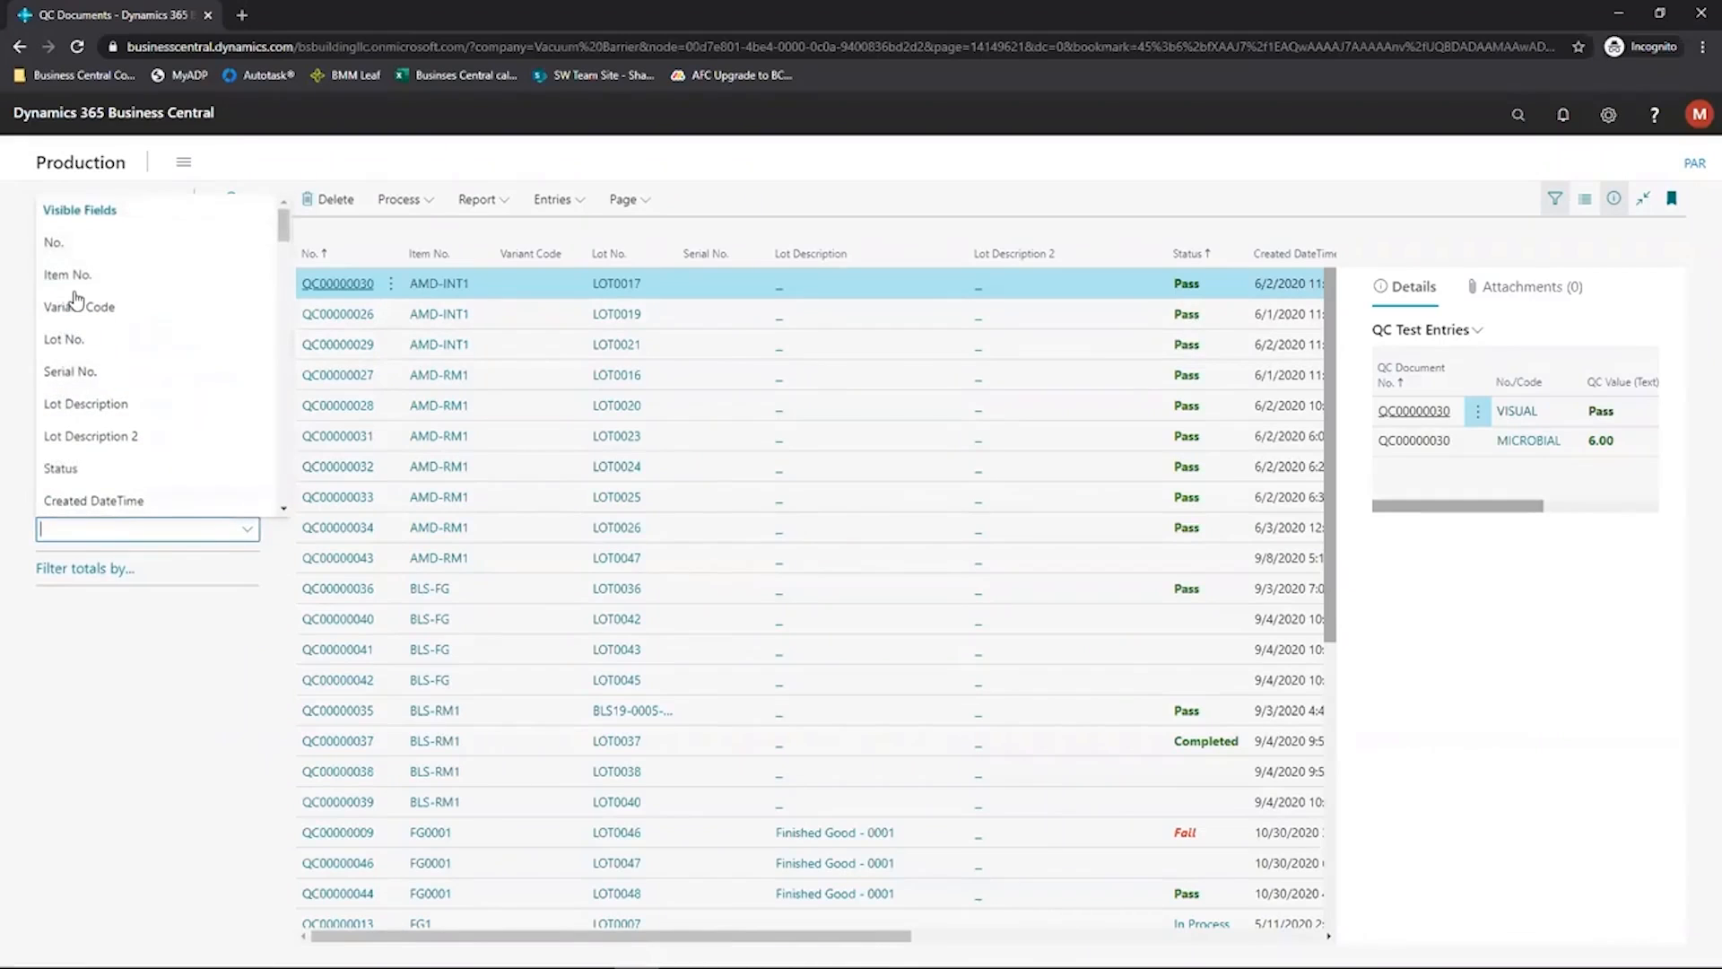
{"action": "left_click", "coordinate": [61, 339]}
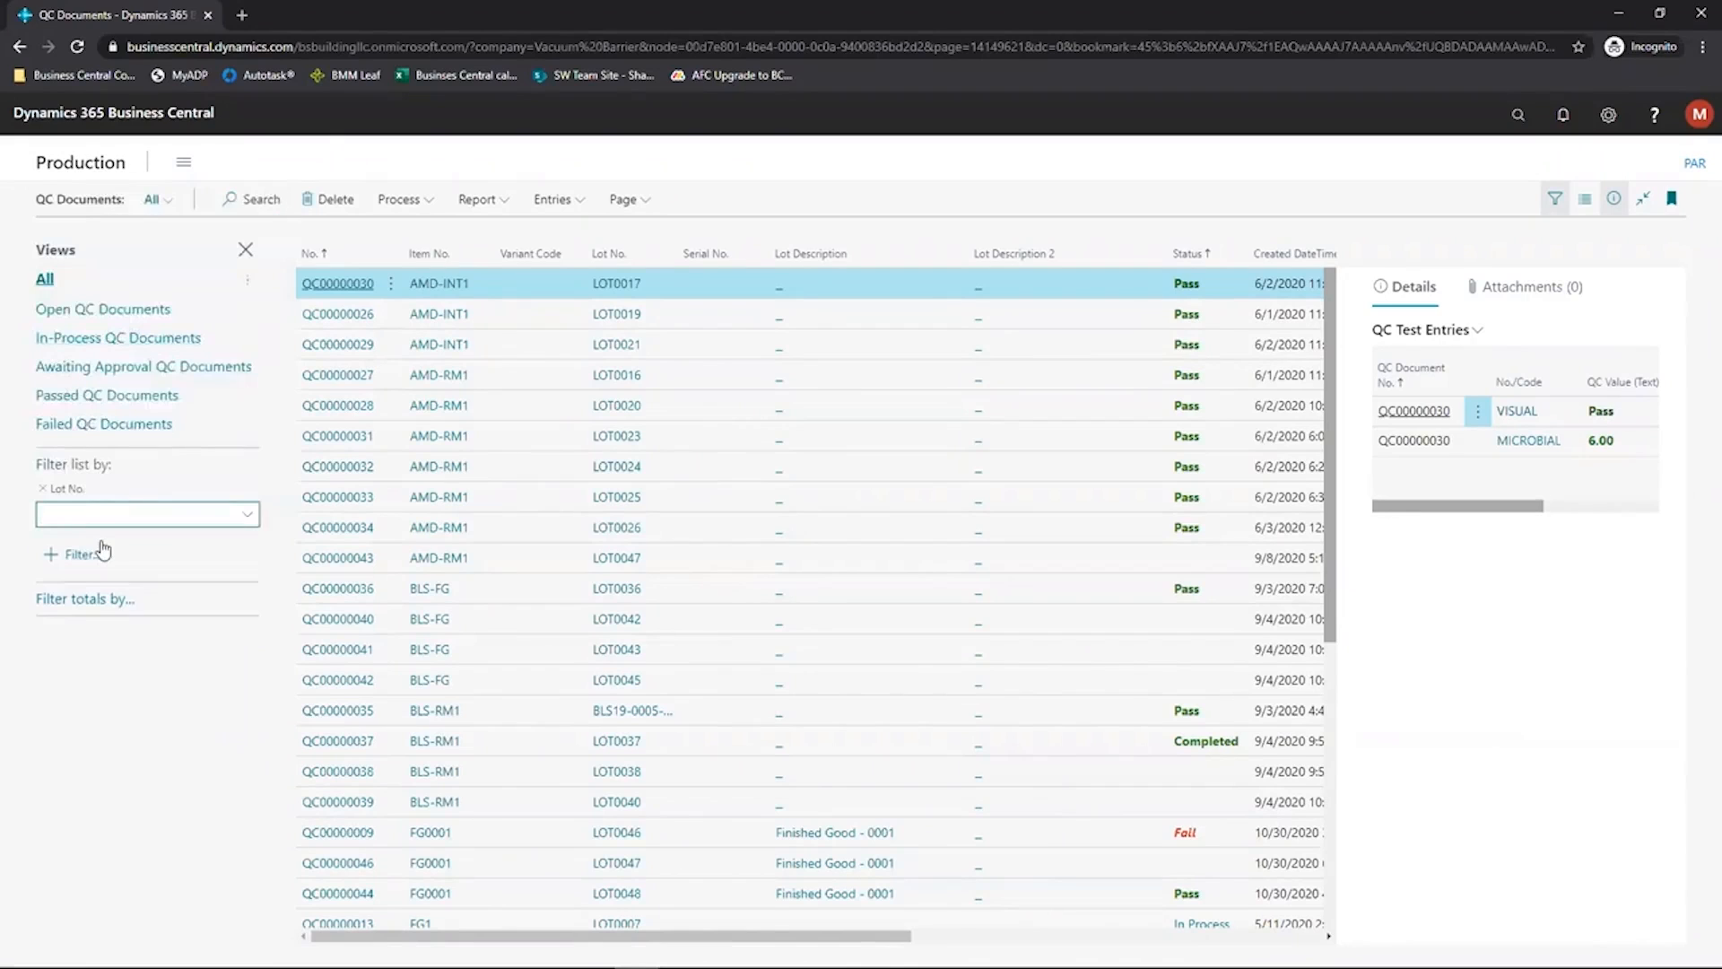
{"action": "type", "text": "LOT0047"}
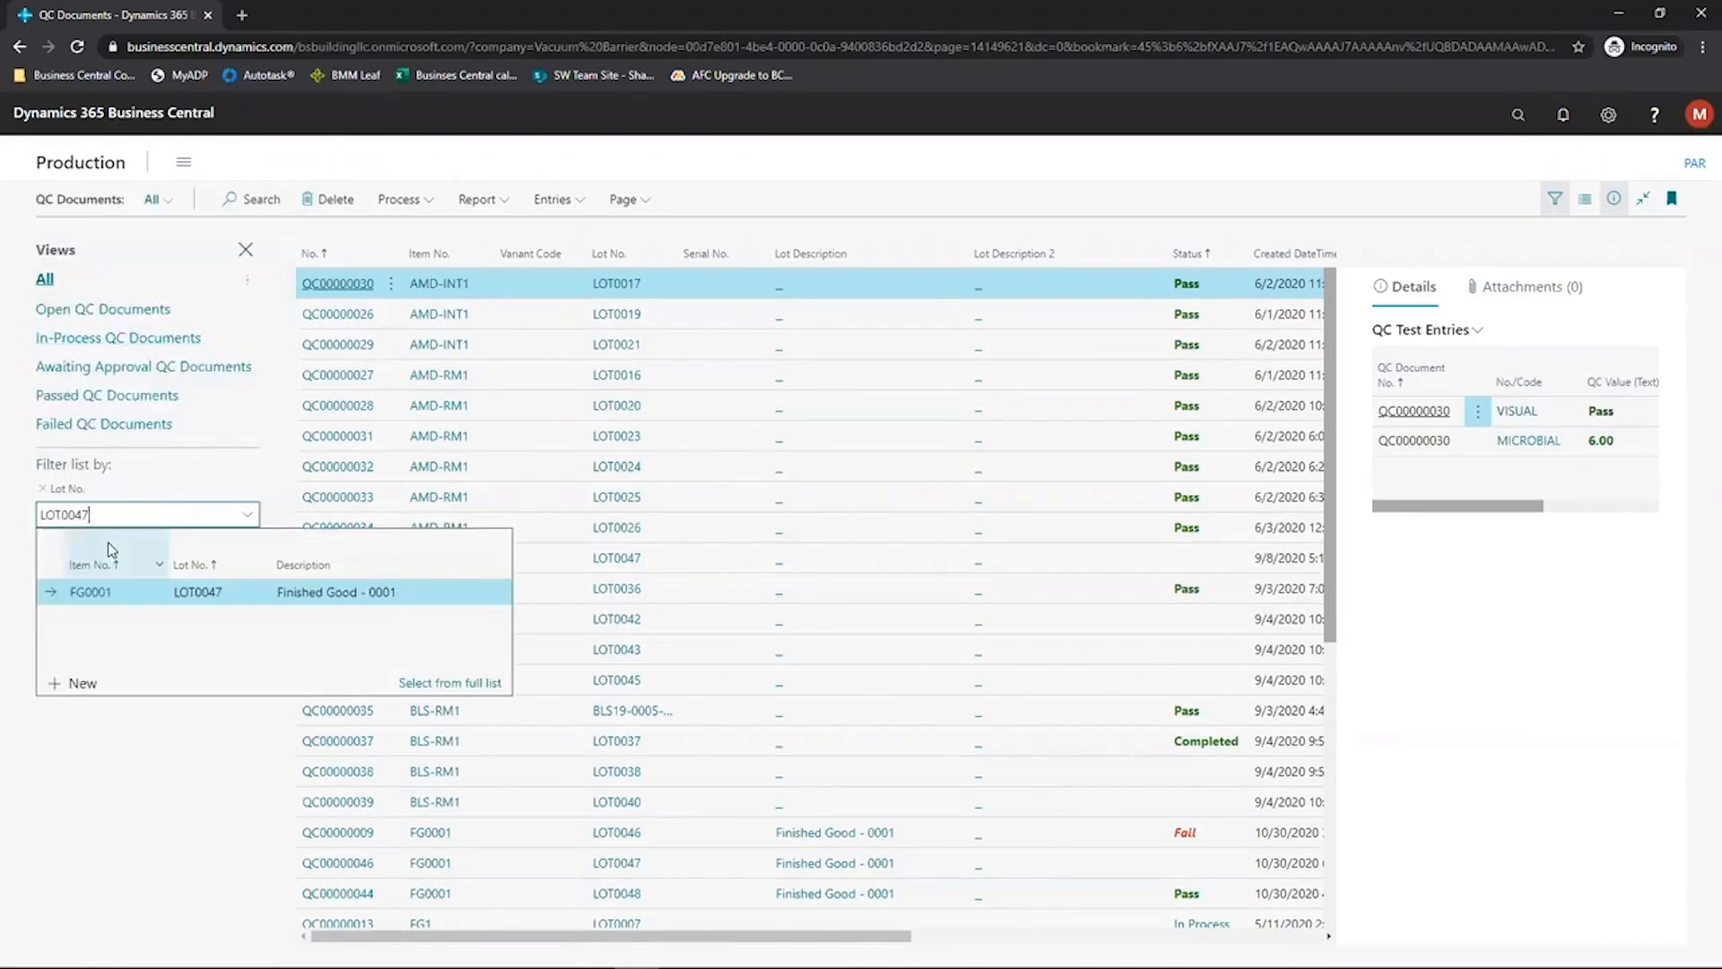
{"action": "key", "text": "Return"}
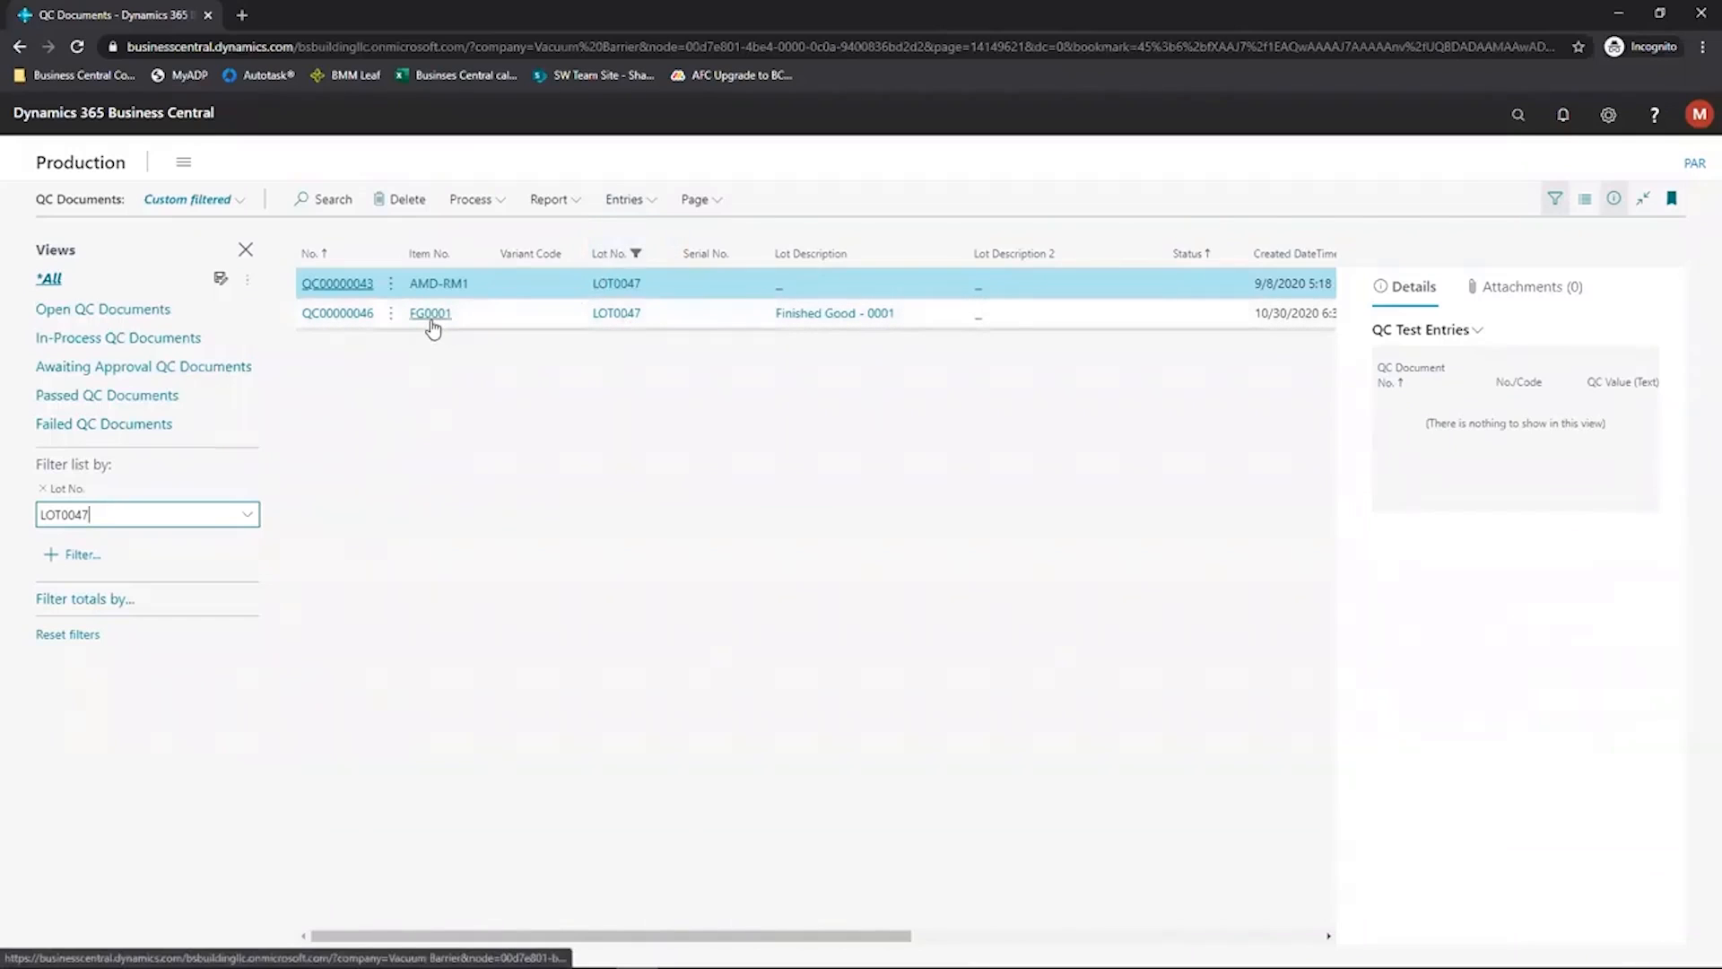
- Open the QC document for FG0001 and review its general, lab and sample, source, and inventory details
{"action": "left_click", "coordinate": [360, 316]}
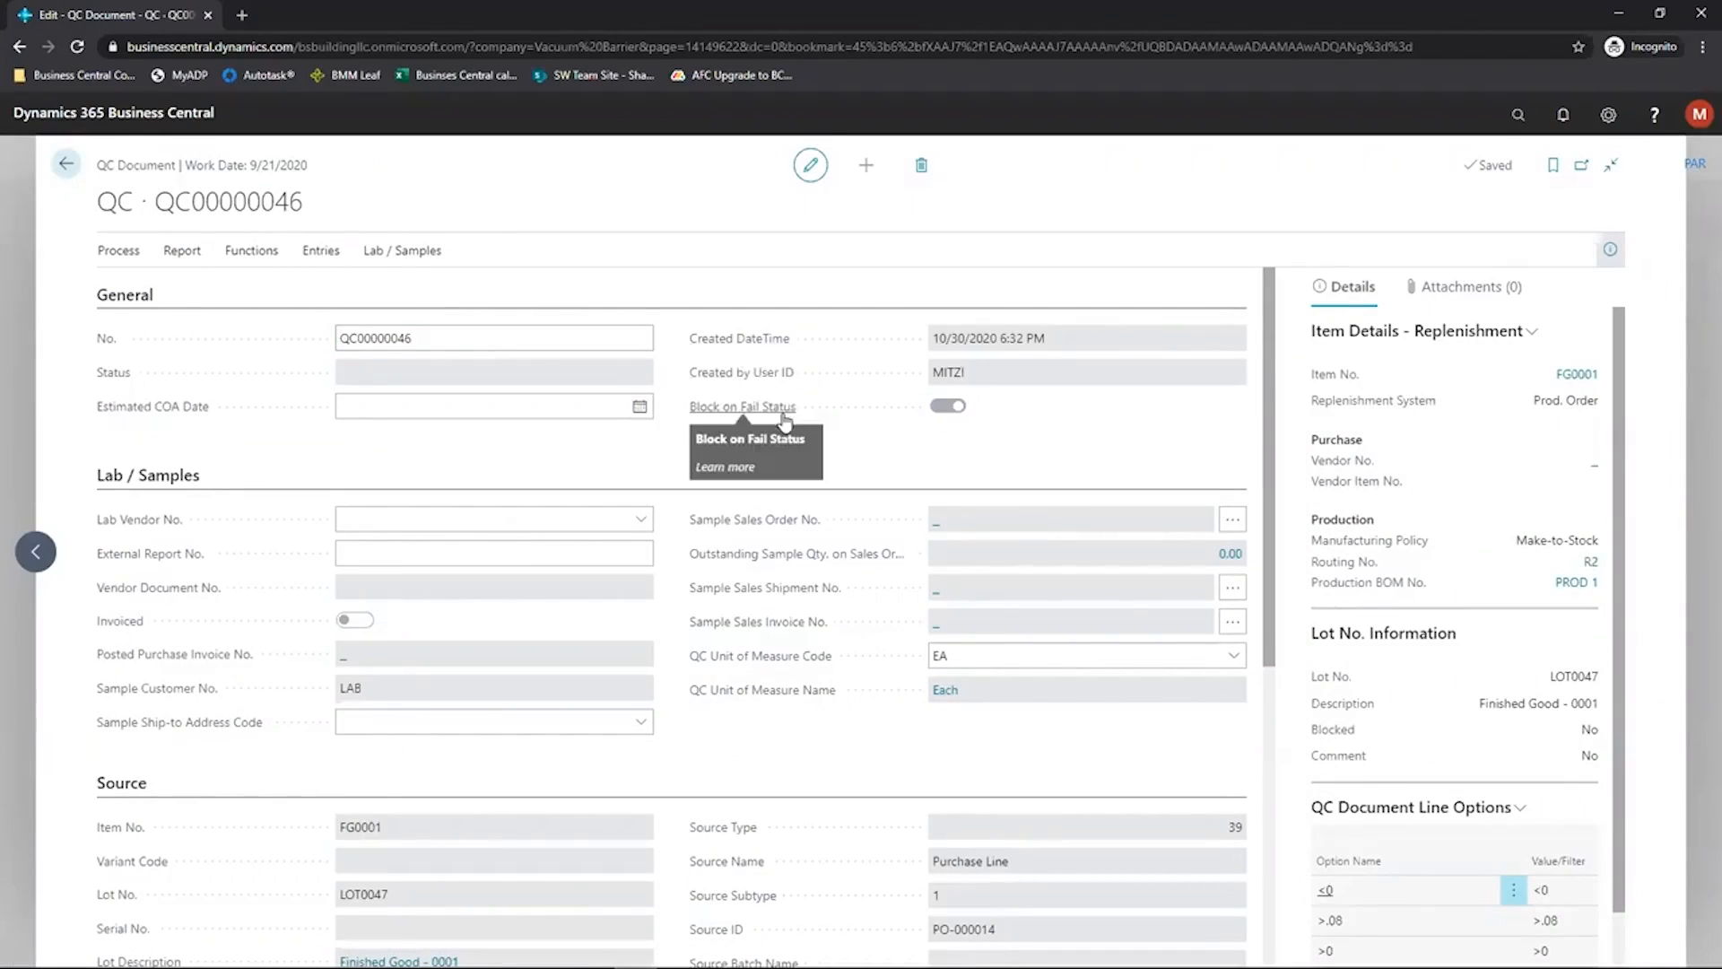
{"action": "scroll", "coordinate": [662, 492], "scroll_direction": "down", "scroll_amount": 2}
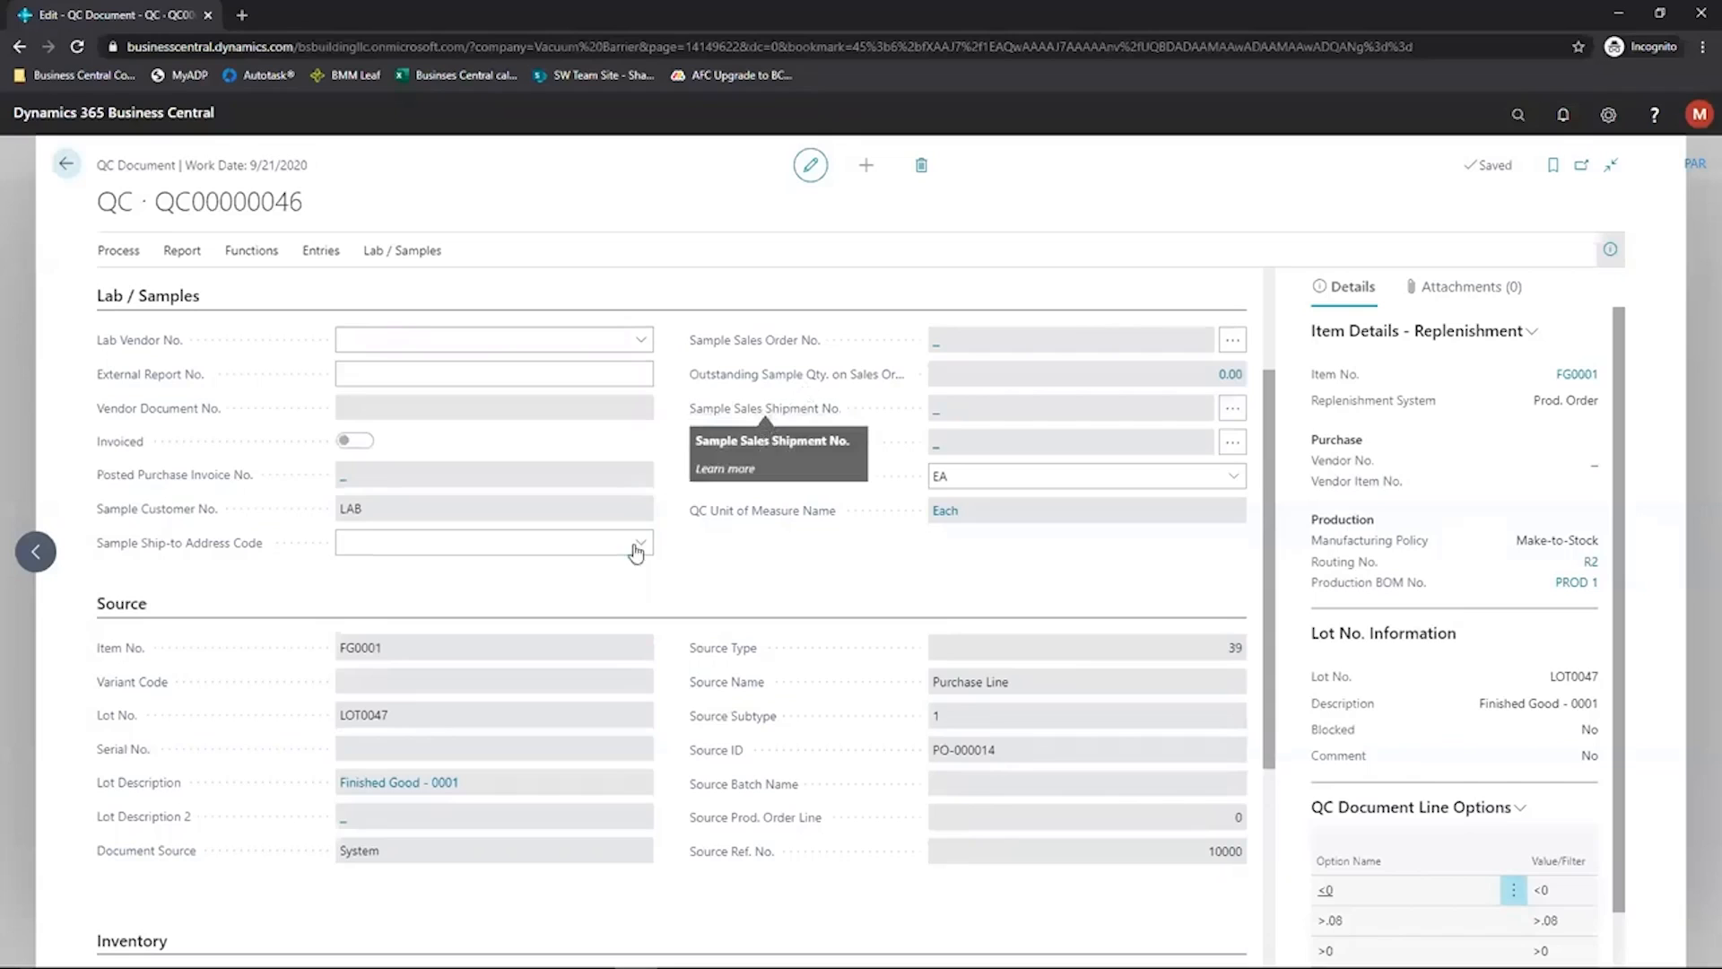
{"action": "scroll", "coordinate": [669, 636], "scroll_direction": "down", "scroll_amount": 1}
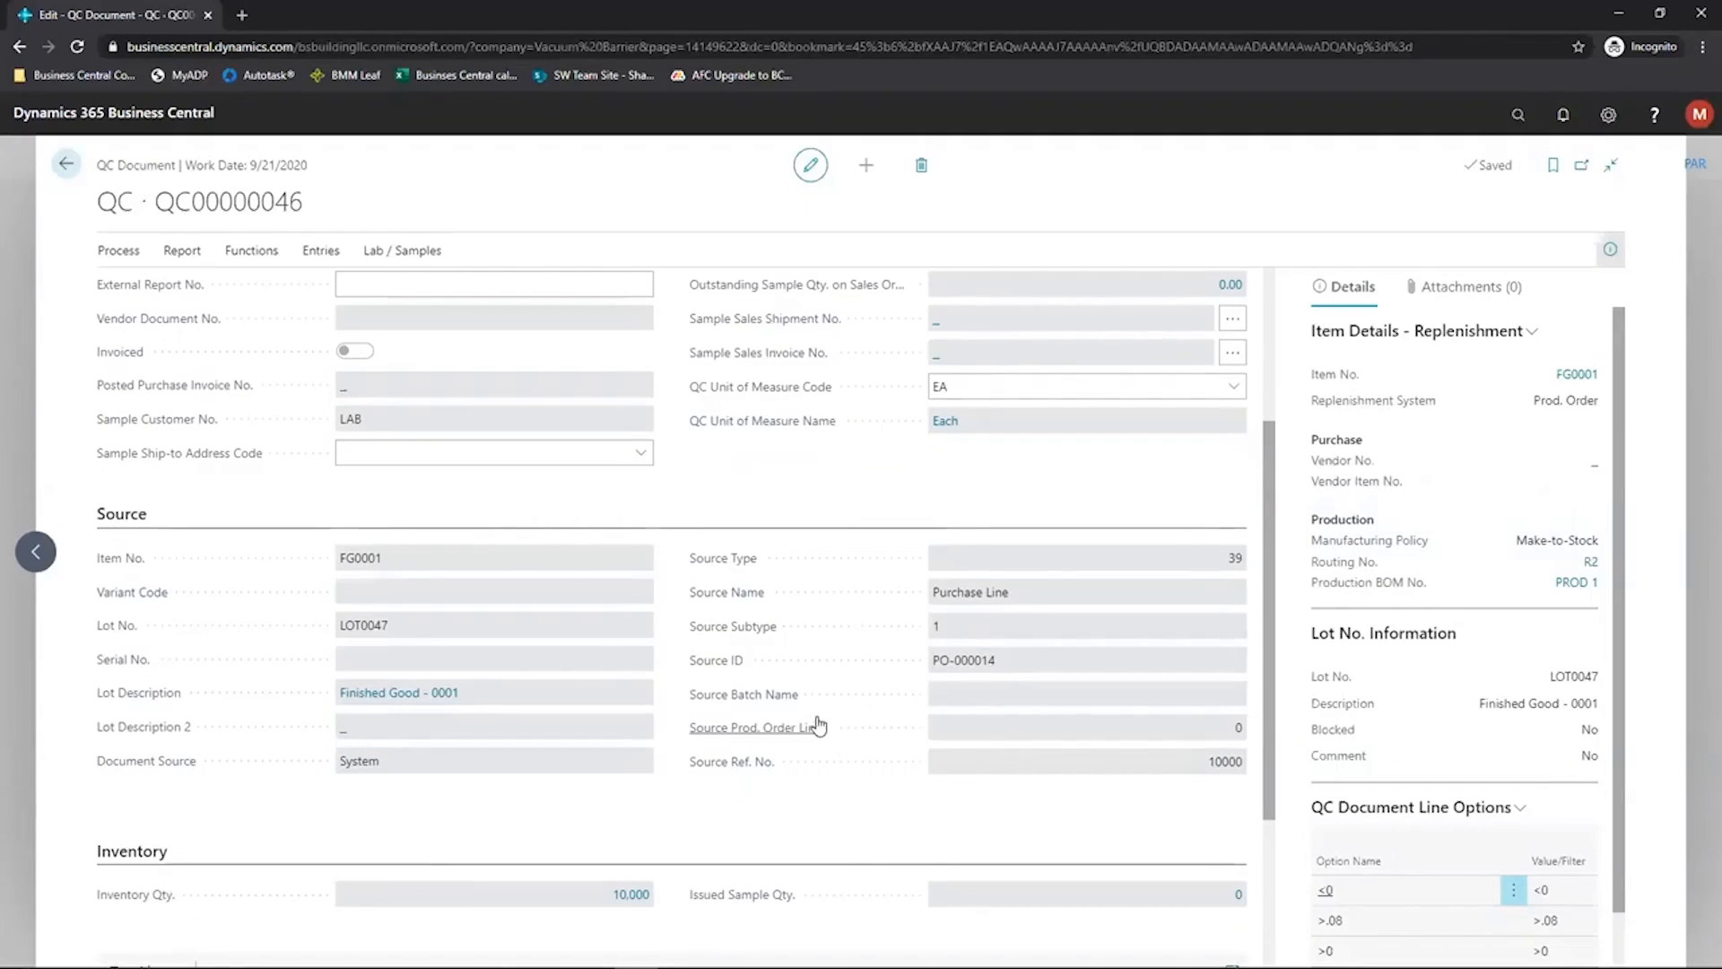
{"action": "scroll", "coordinate": [812, 726], "scroll_direction": "down", "scroll_amount": 2}
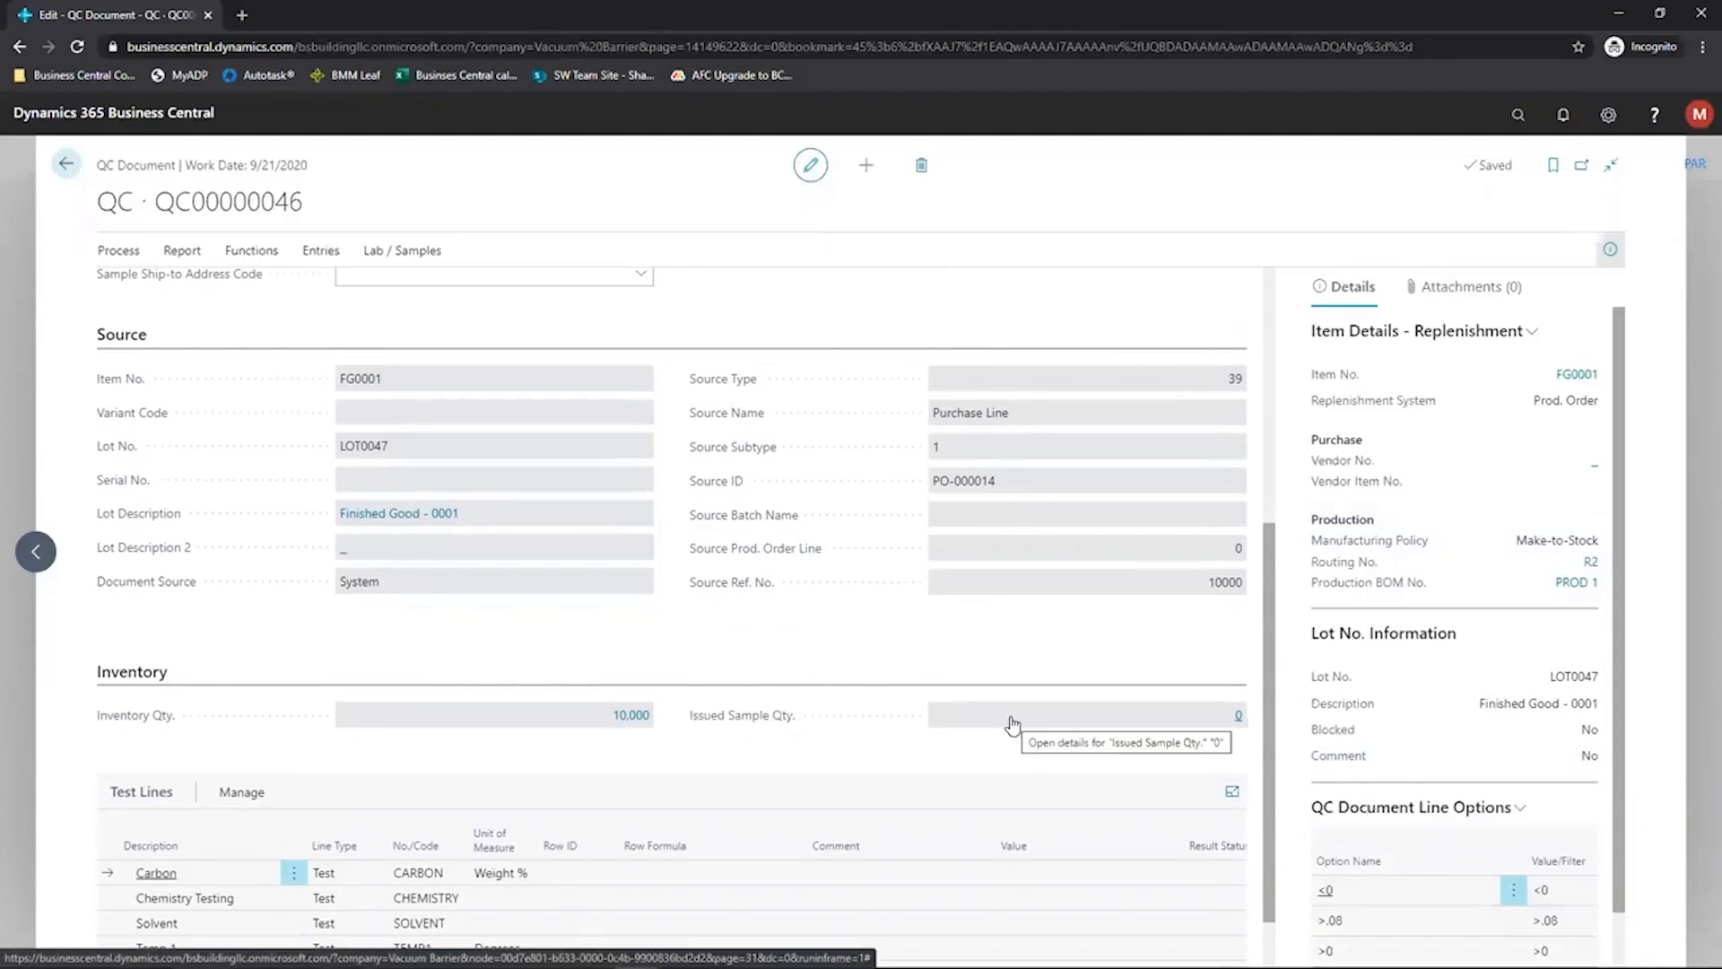
{"action": "scroll", "coordinate": [1013, 723], "scroll_direction": "up", "scroll_amount": 5}
- Set the QC document's lab vendor to Ionic Security
{"action": "left_click", "coordinate": [546, 519]}
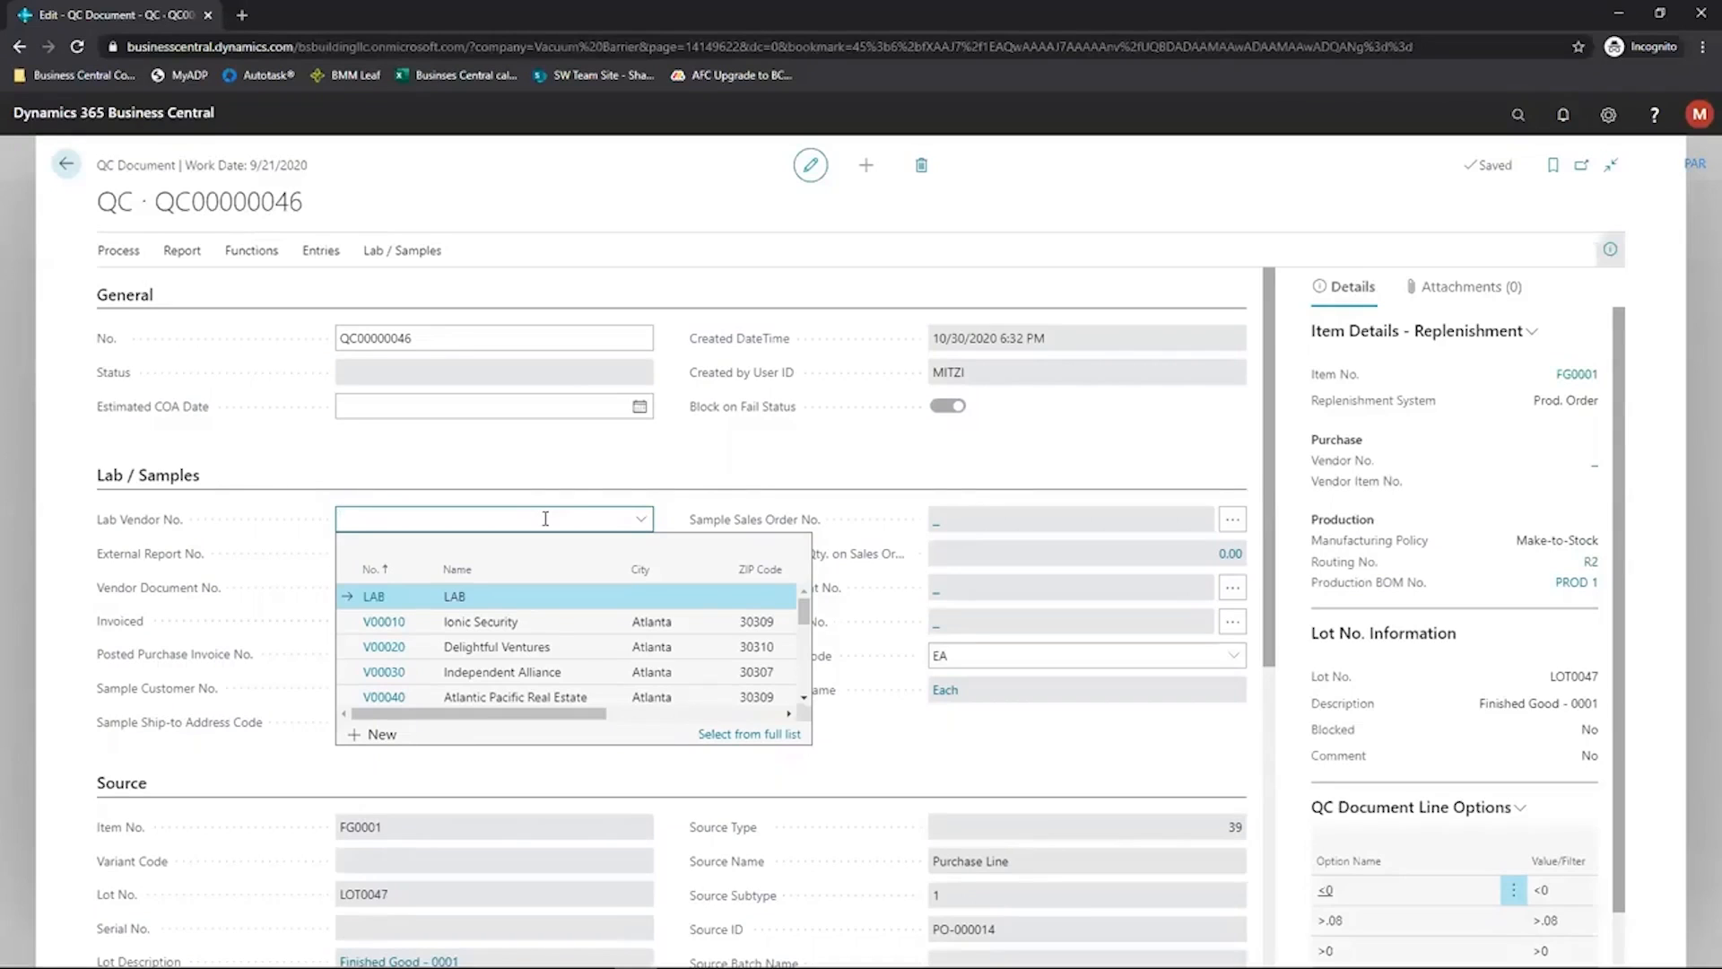
{"action": "key", "text": "Down"}
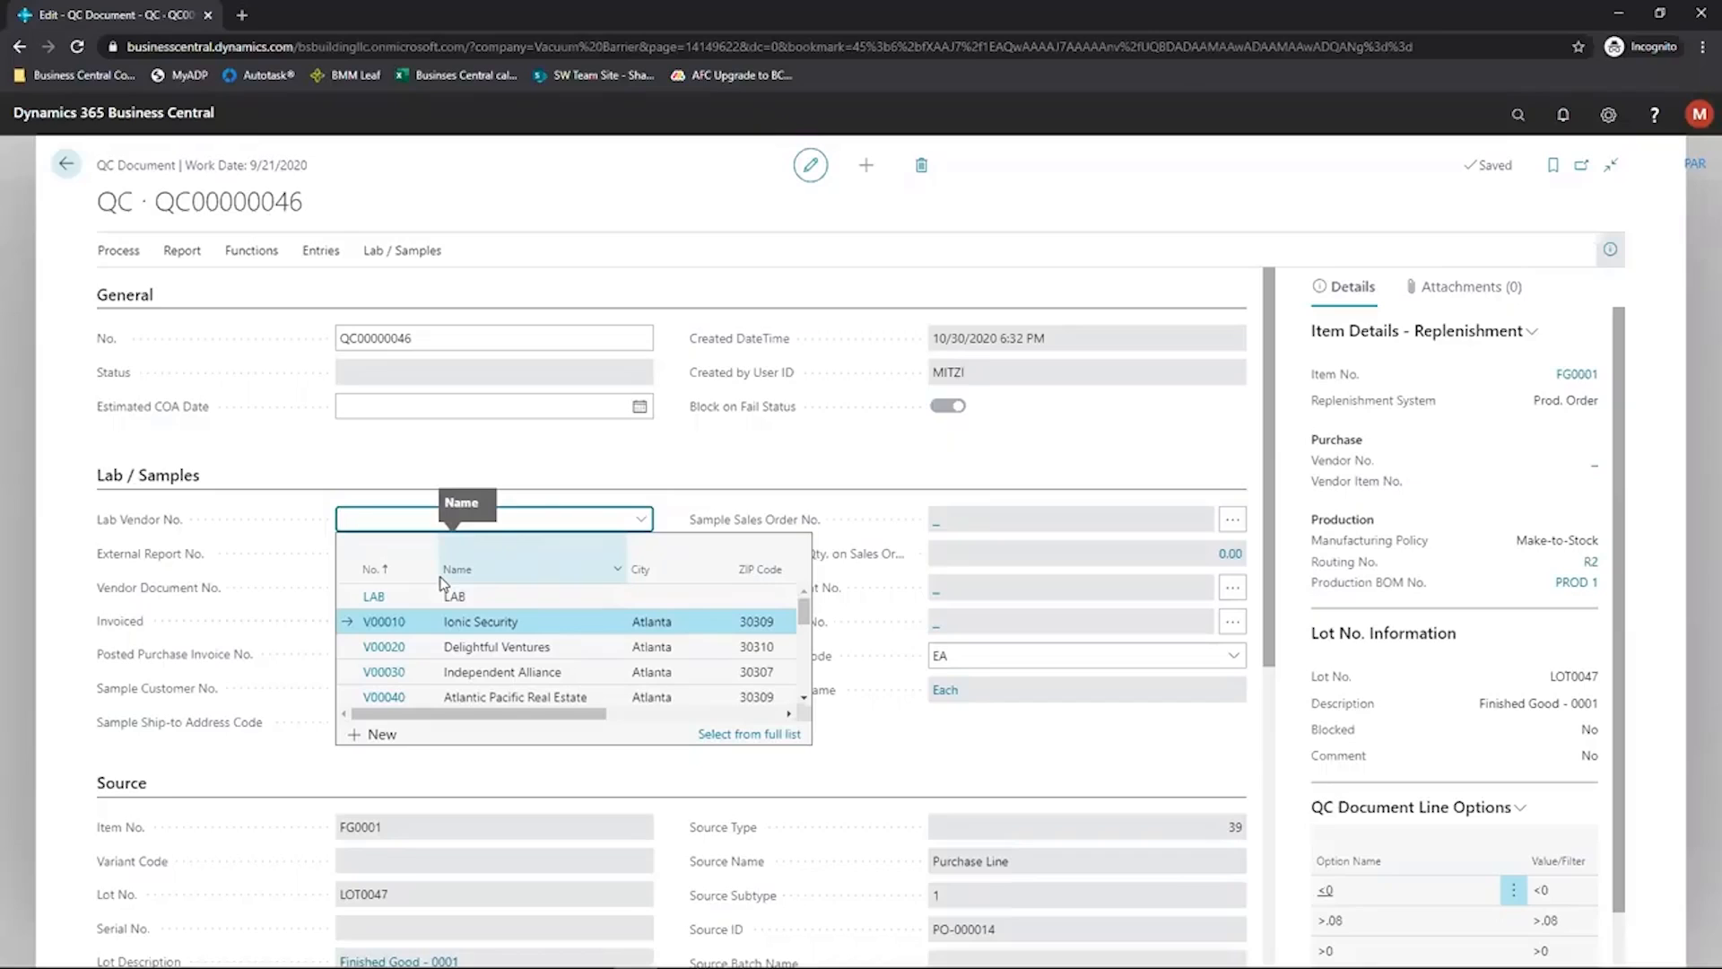
{"action": "left_click", "coordinate": [389, 619]}
{"action": "key", "text": "Tab"}
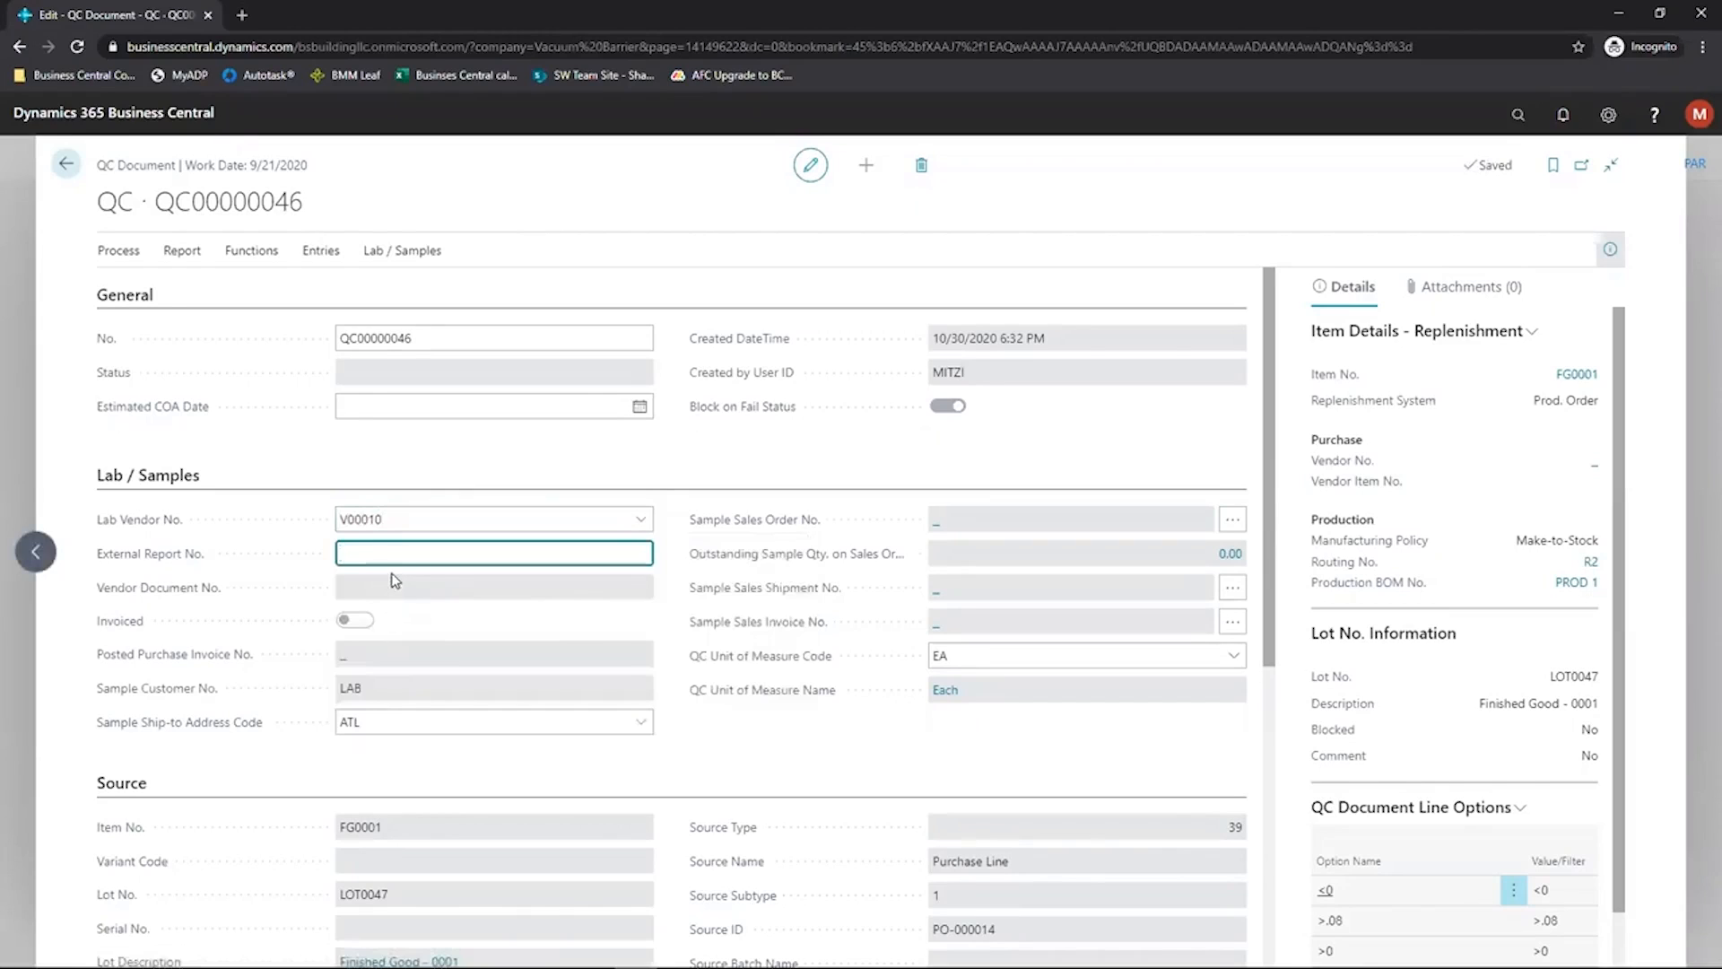
- Prepare an external sample with a sample quantity of 2, issued from location BLUE
{"action": "left_click", "coordinate": [401, 256]}
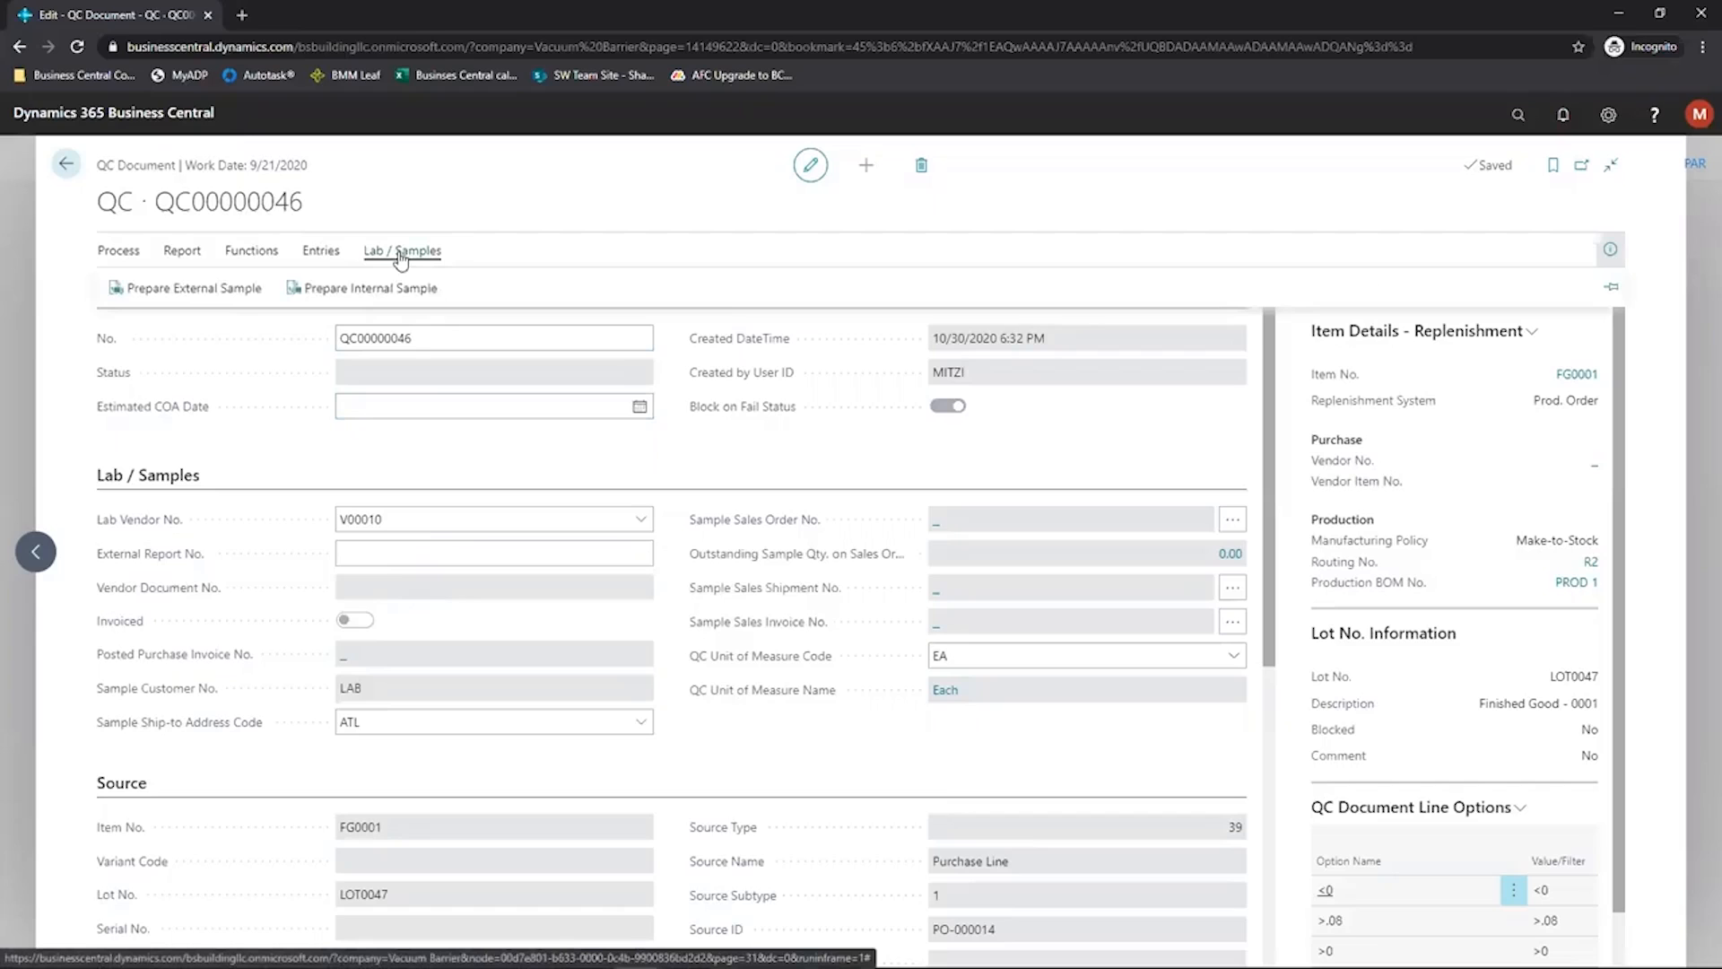
{"action": "left_click", "coordinate": [184, 297]}
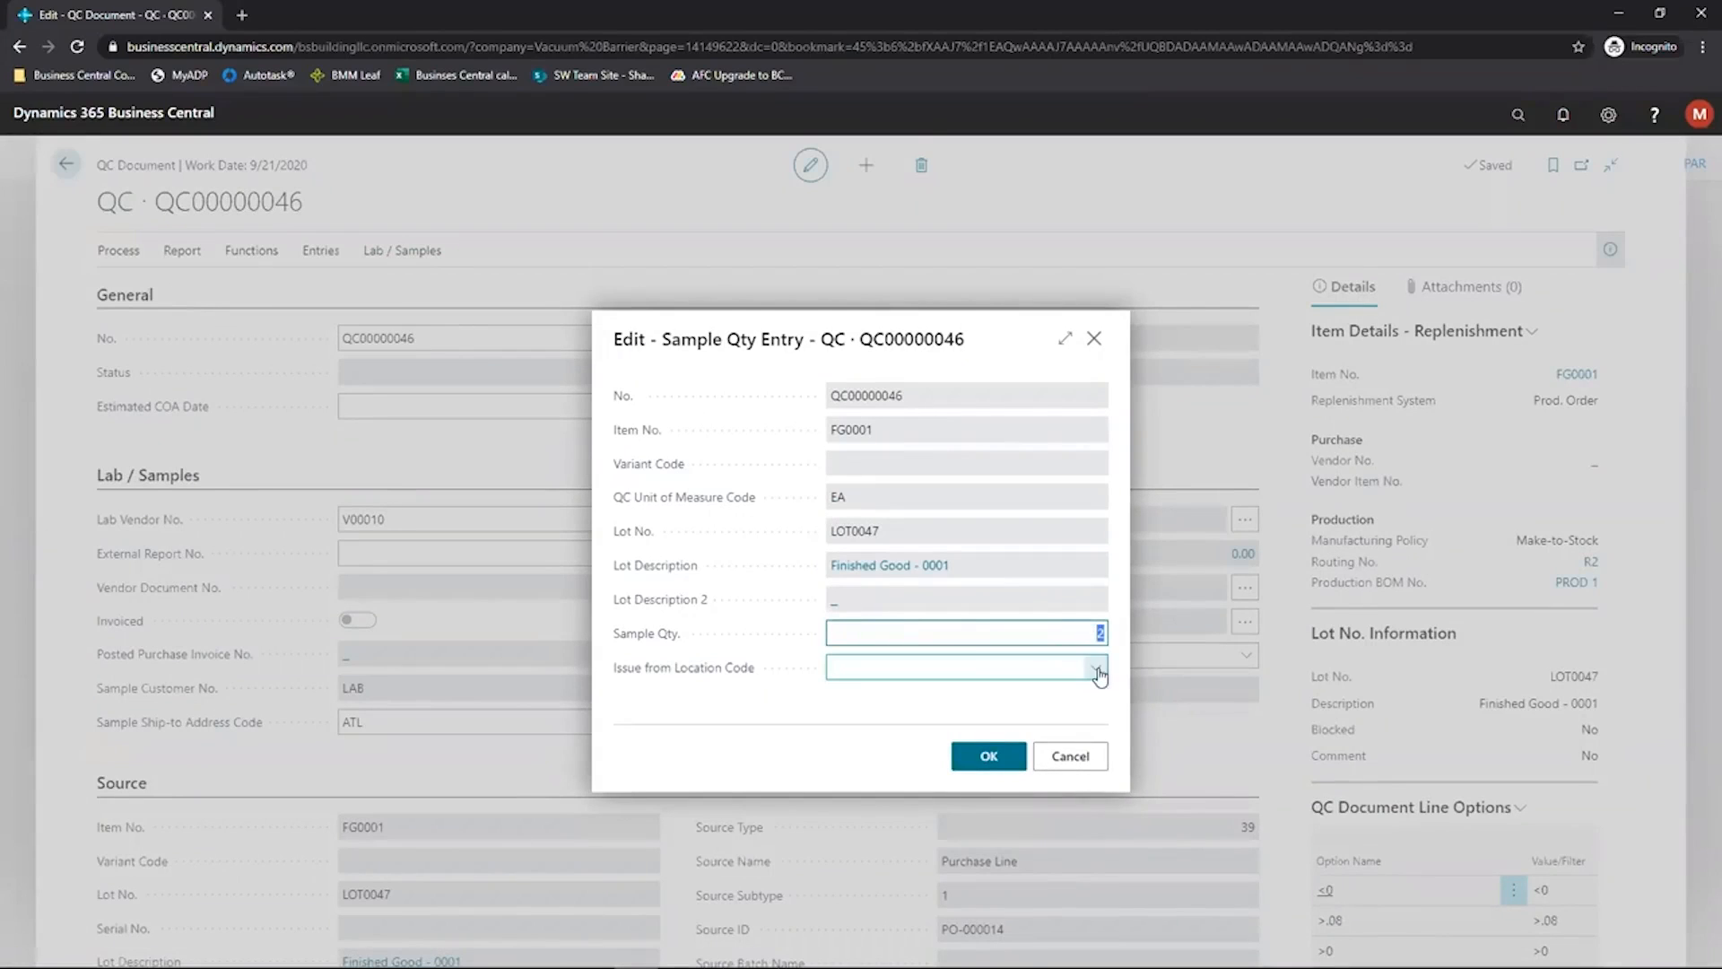
{"action": "left_click", "coordinate": [965, 664]}
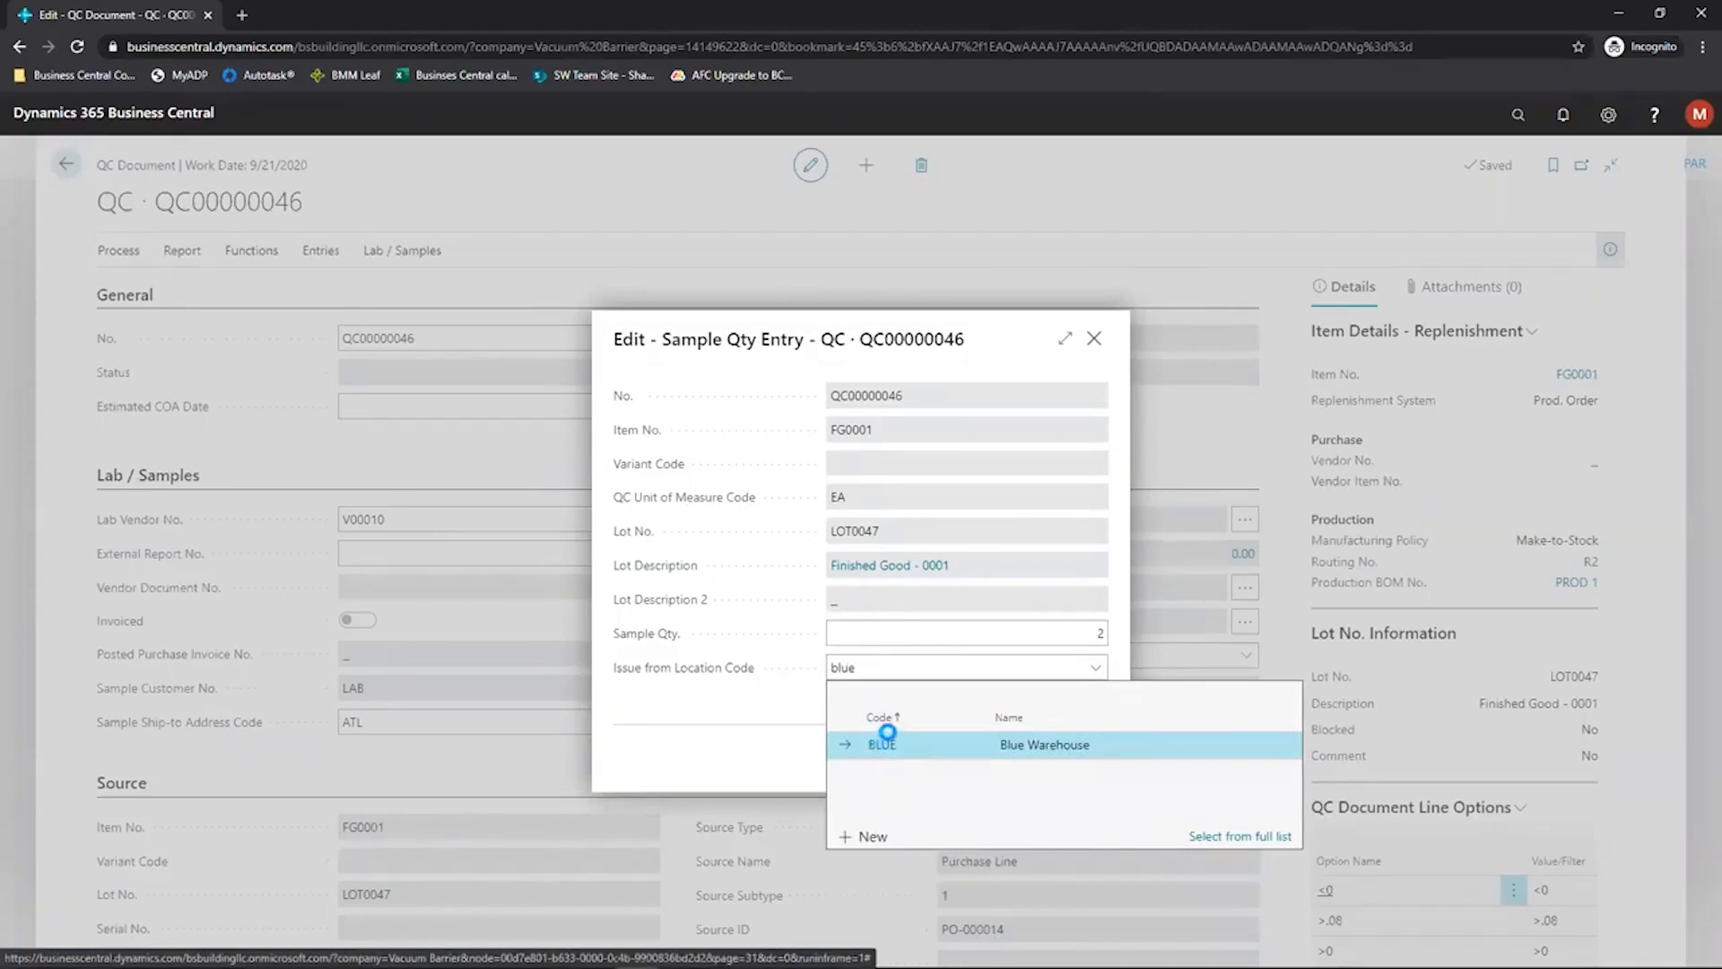
{"action": "left_click", "coordinate": [886, 737]}
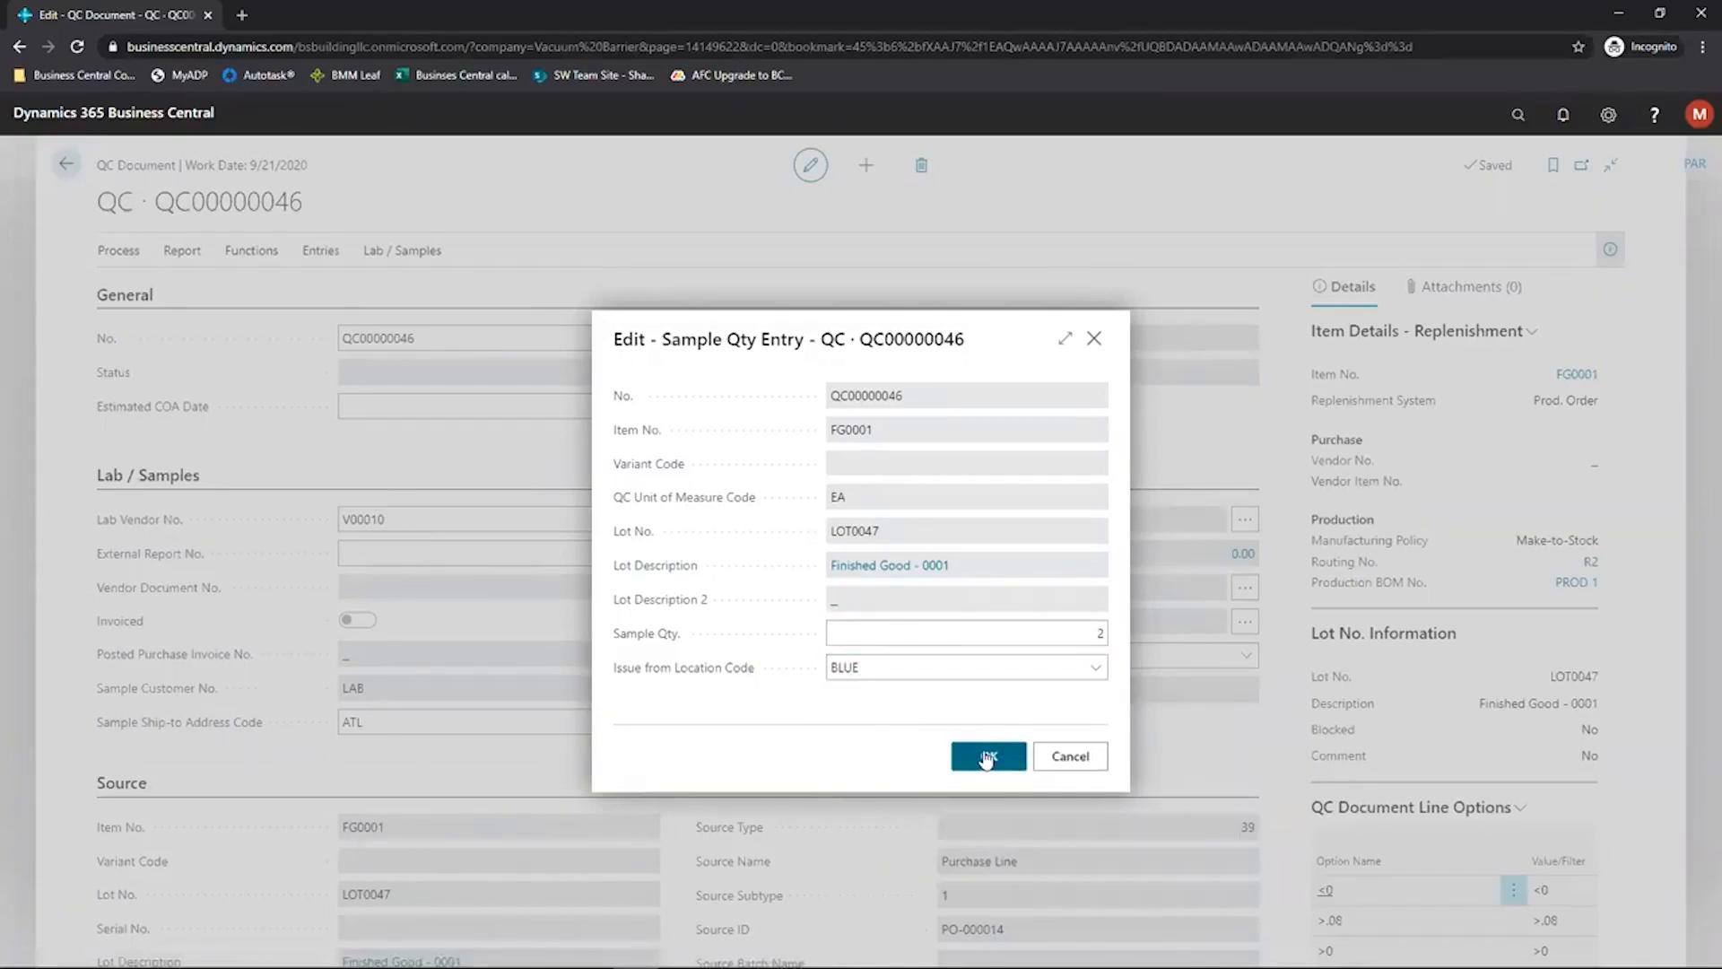
{"action": "left_click", "coordinate": [987, 758]}
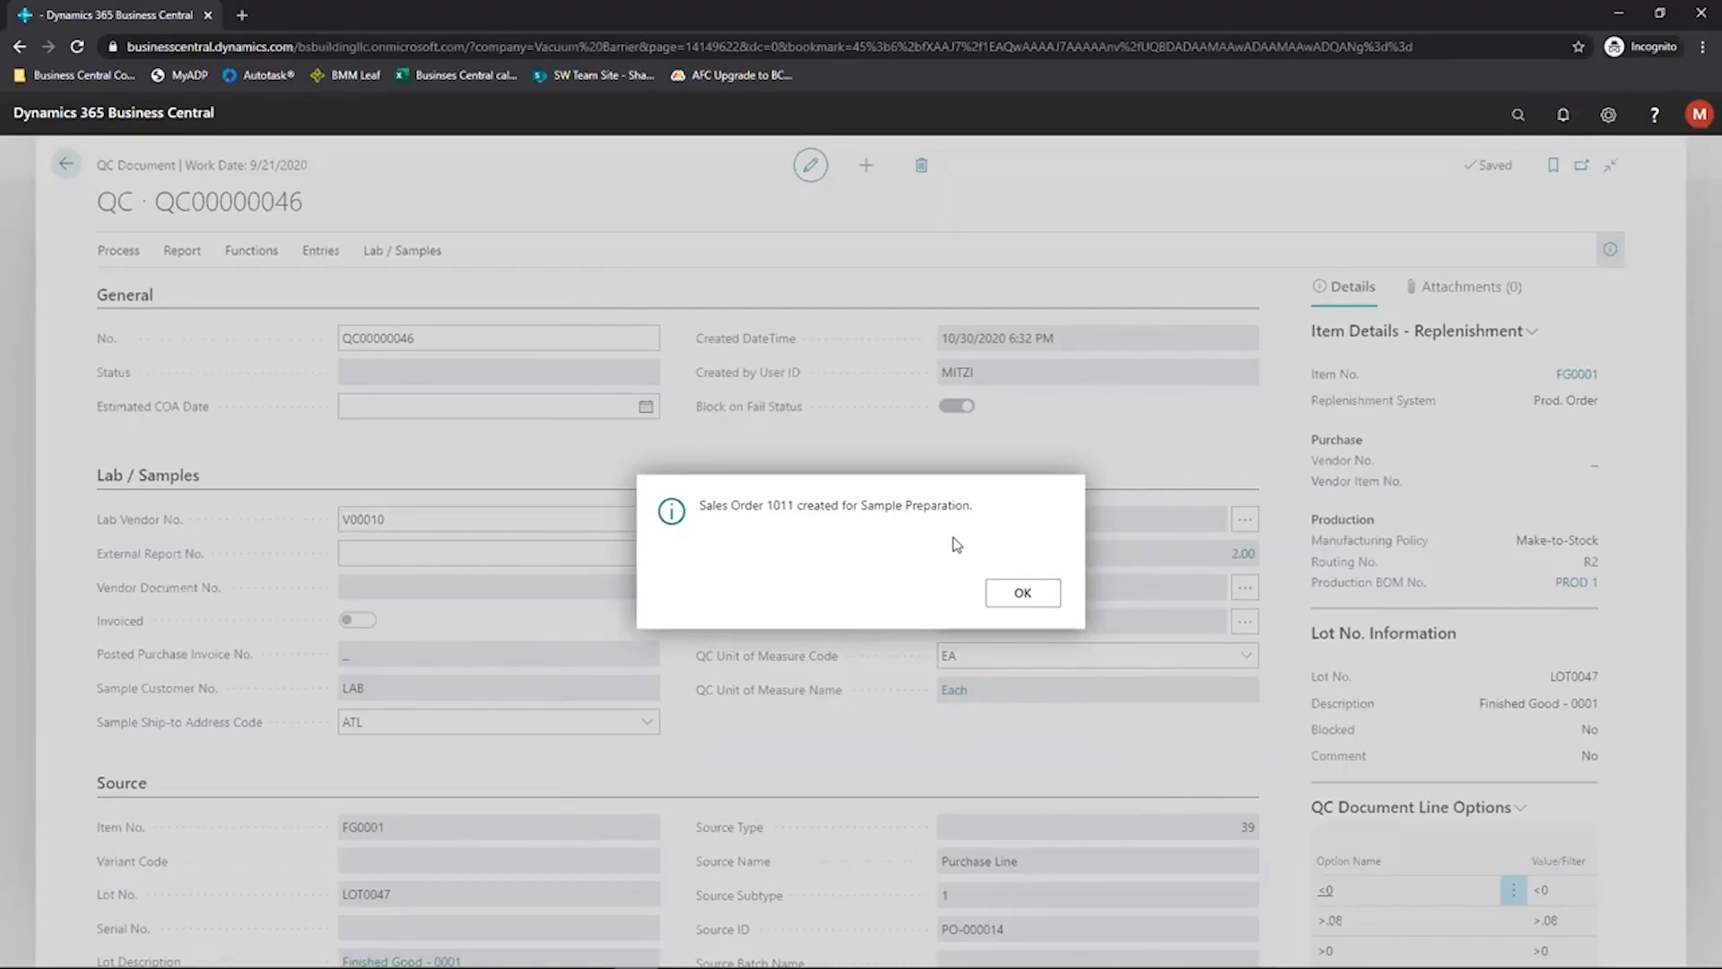
{"action": "left_click", "coordinate": [1023, 594]}
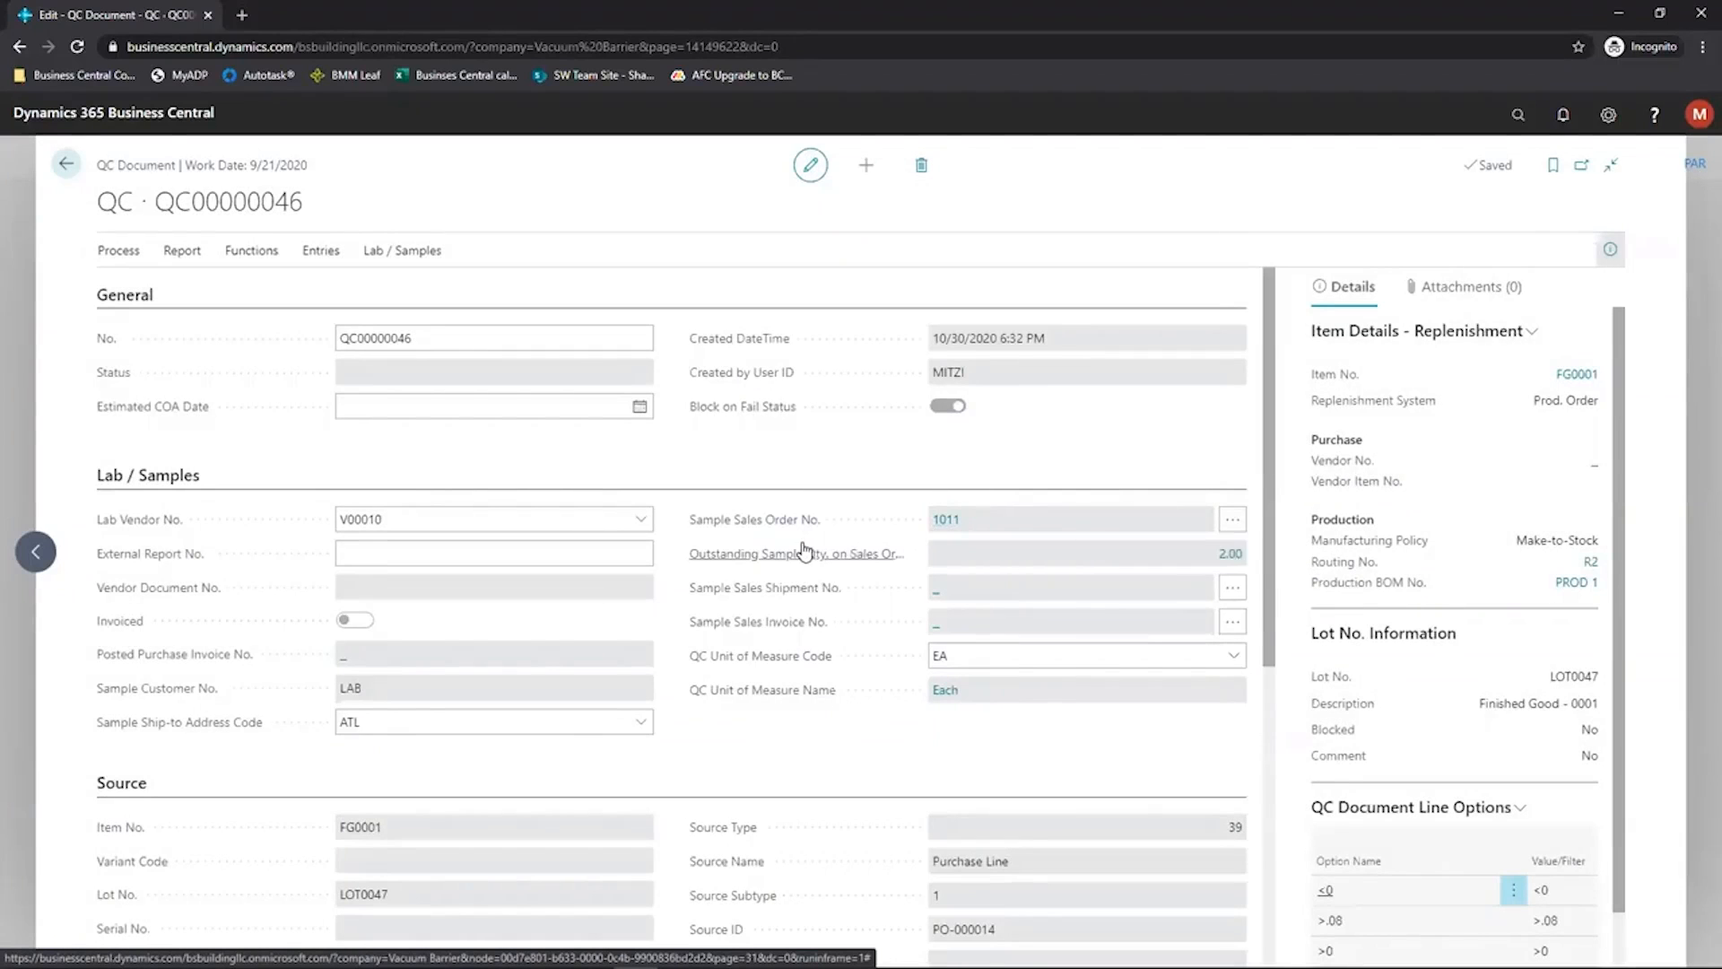
- Open the sample sales order from the QC document and check the lot number in the FG0001 line's item tracking lines
{"action": "left_click", "coordinate": [954, 522]}
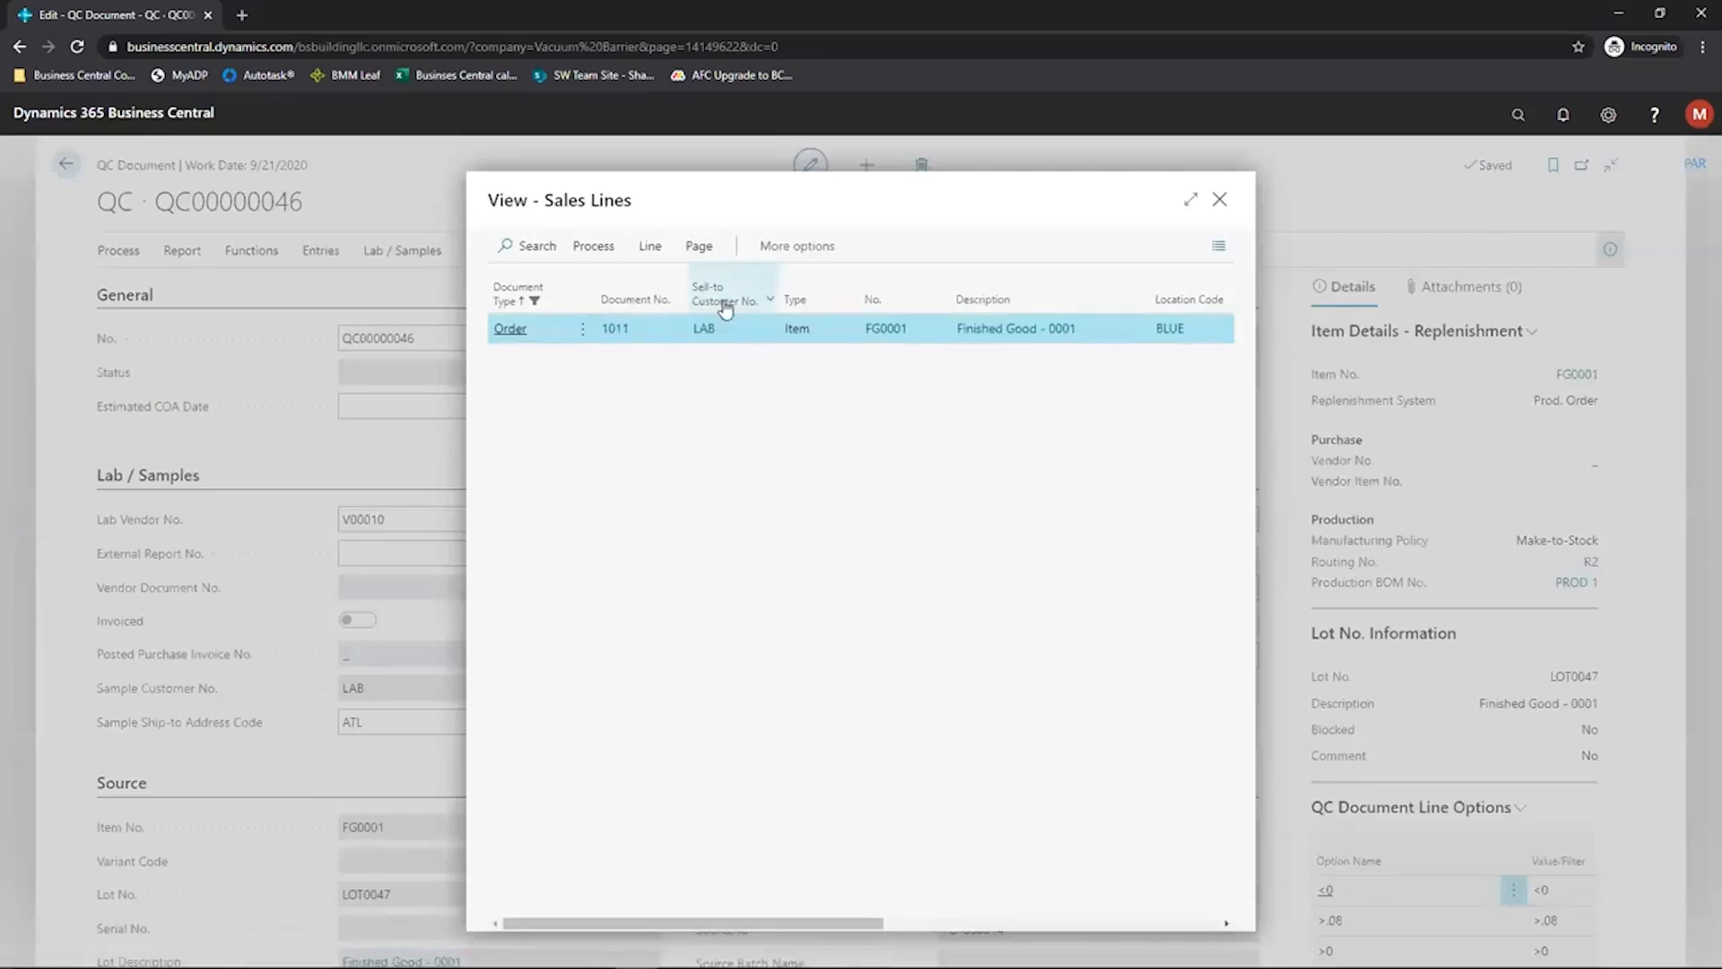
{"action": "left_click", "coordinate": [594, 253]}
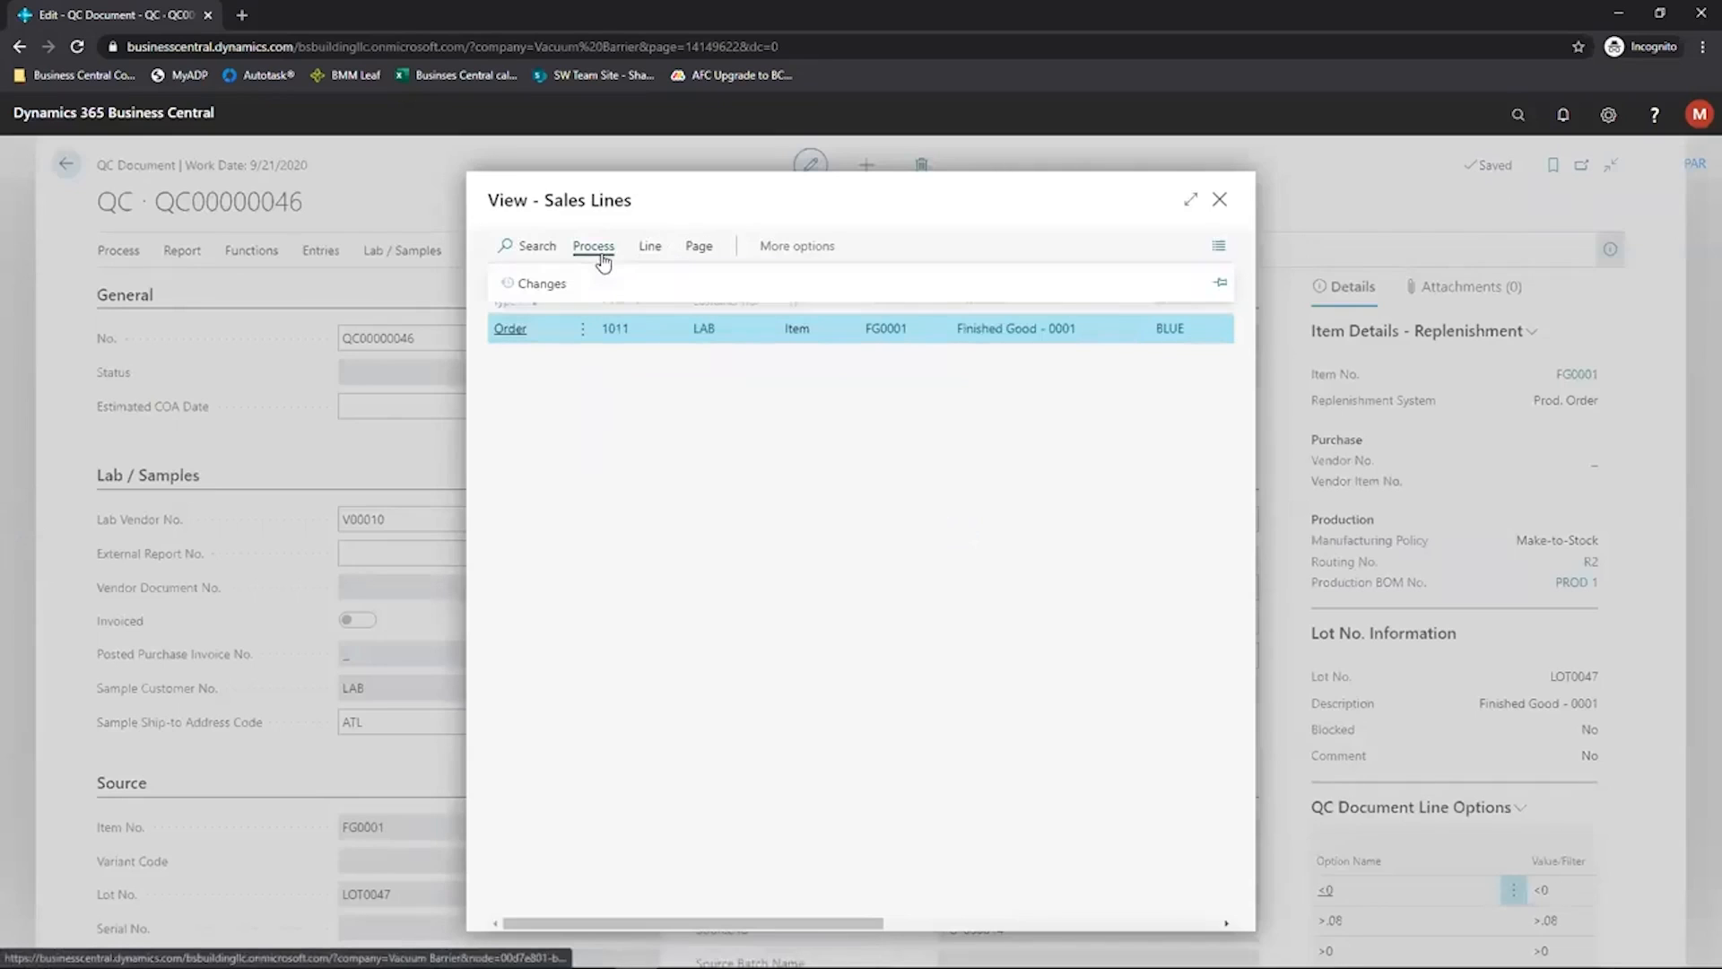
{"action": "left_click", "coordinate": [657, 250]}
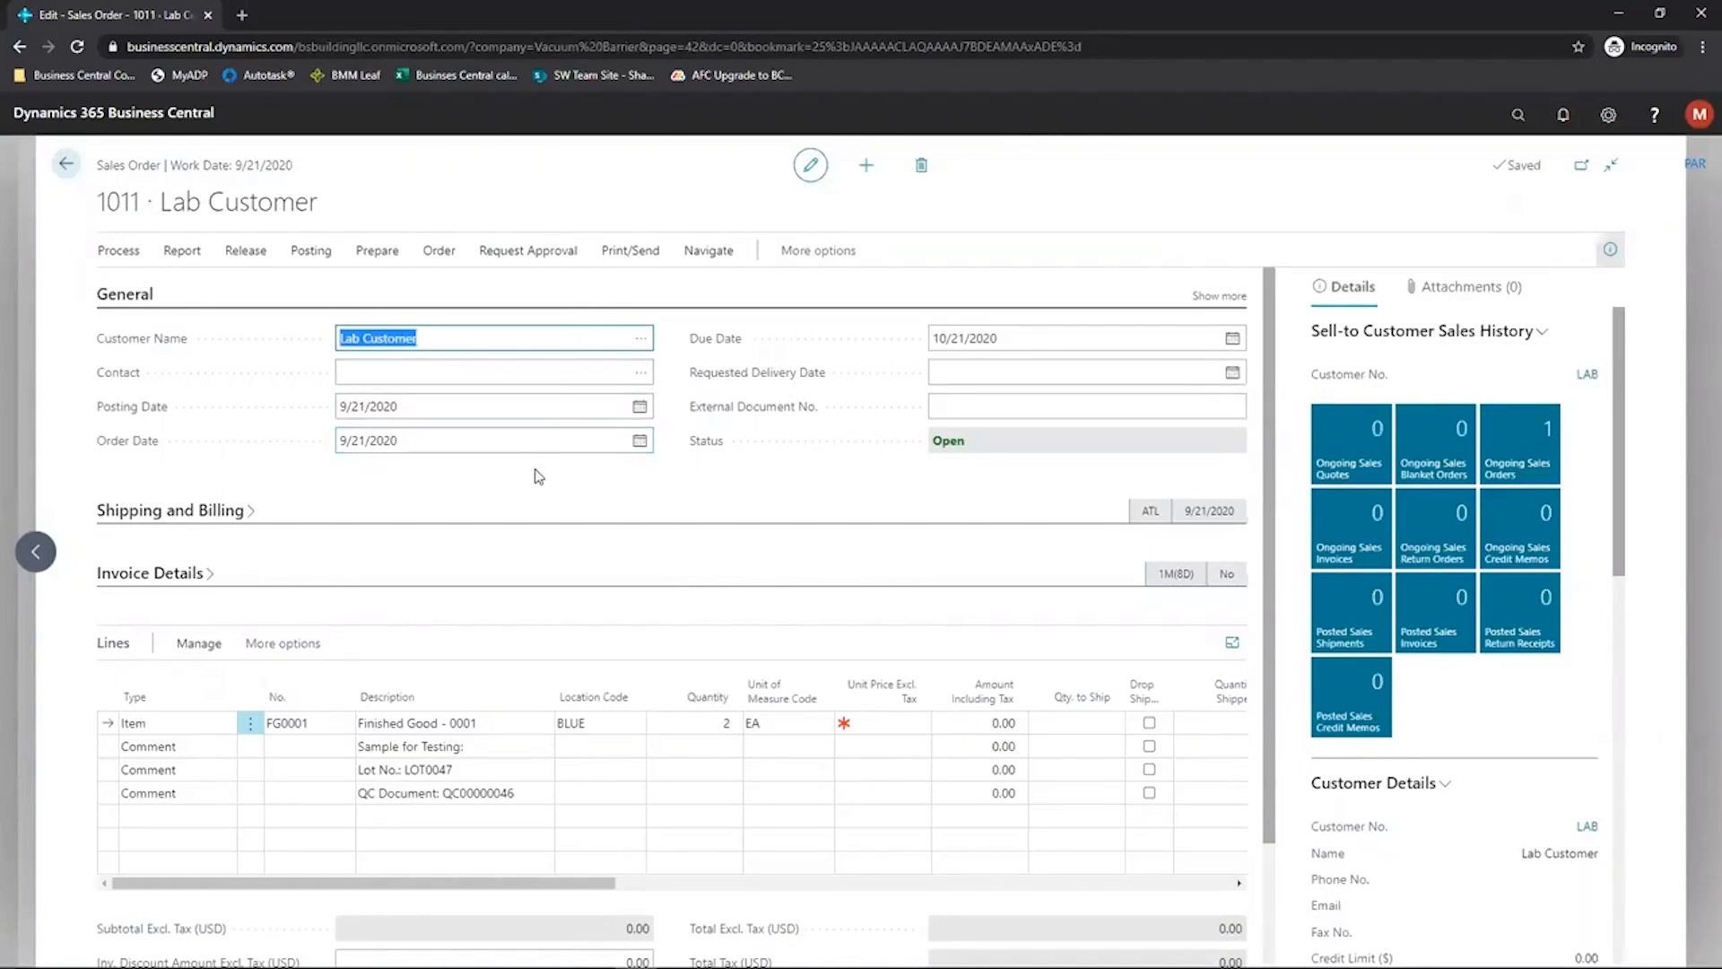
{"action": "scroll", "coordinate": [557, 489], "scroll_direction": "down", "scroll_amount": 1}
{"action": "scroll", "coordinate": [556, 491], "scroll_direction": "down", "scroll_amount": 1}
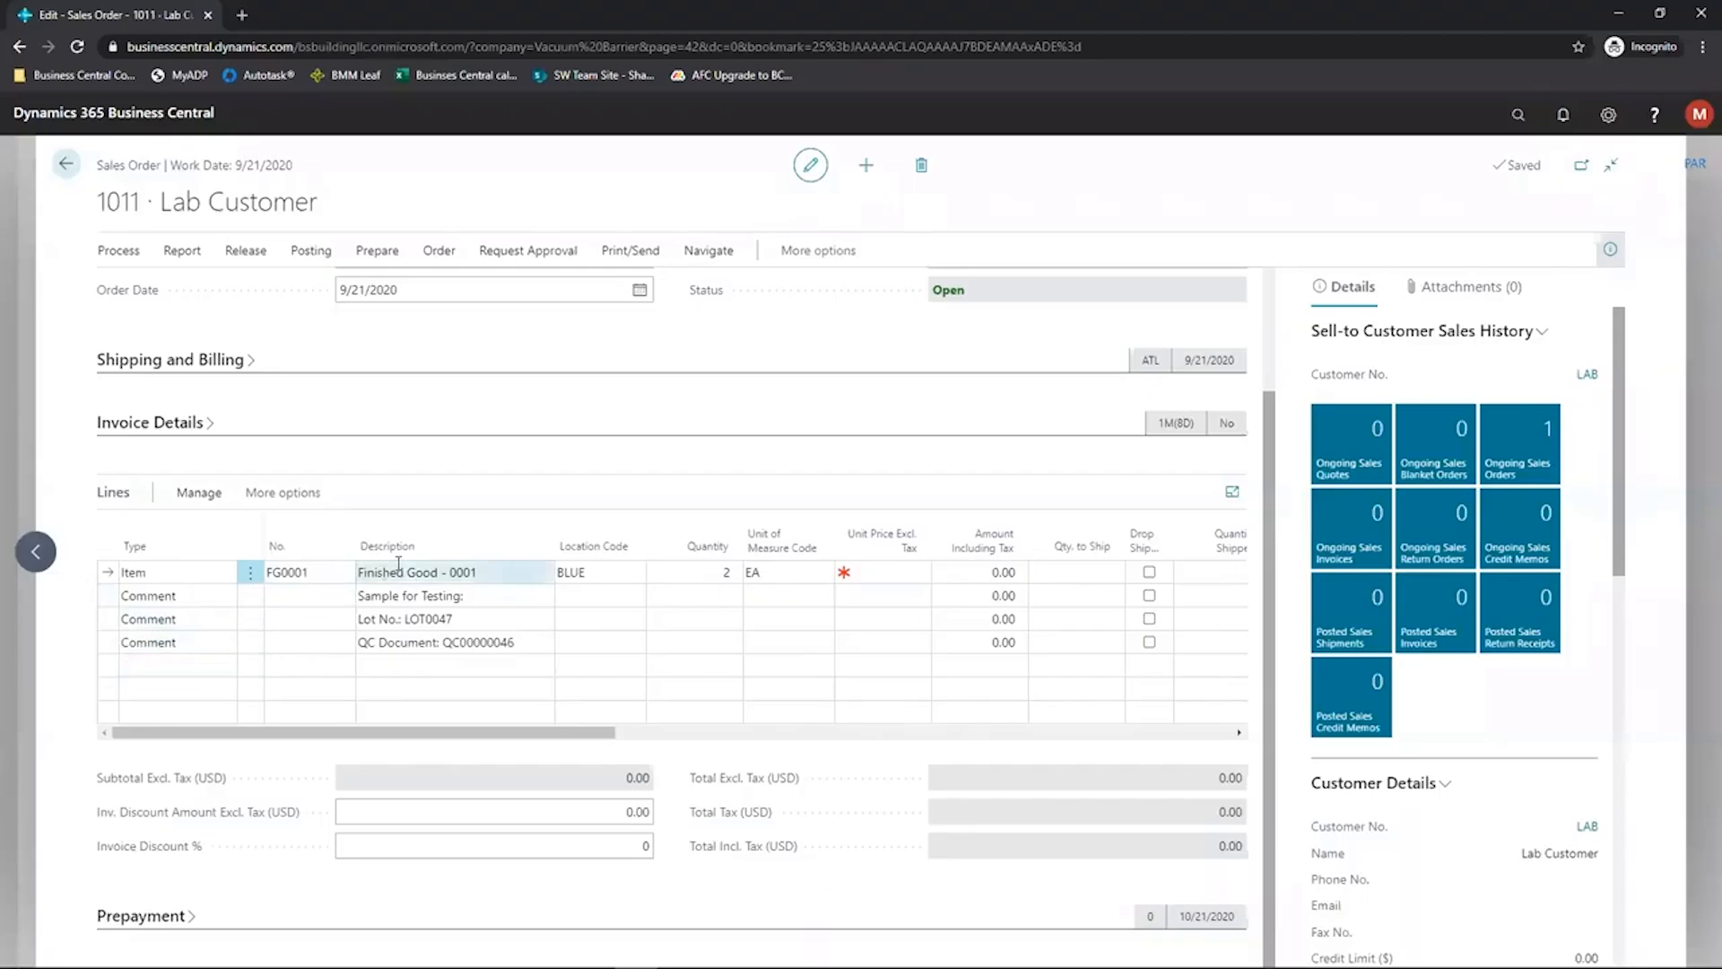
{"action": "left_click", "coordinate": [200, 492]}
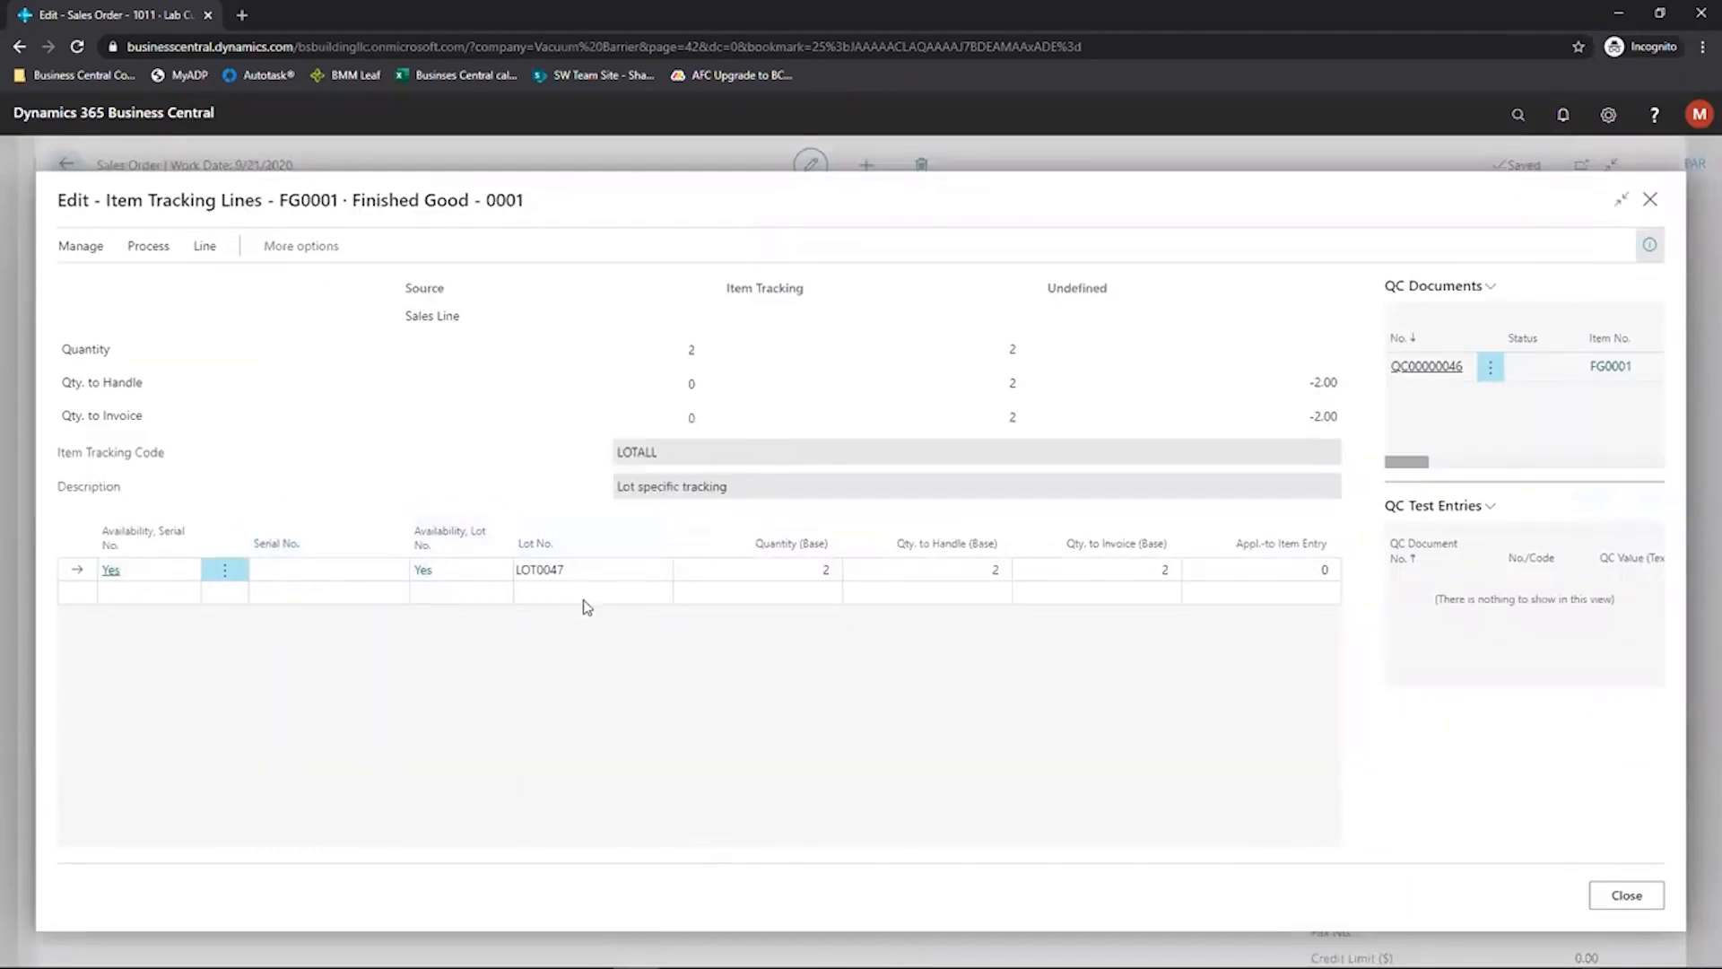
{"action": "left_click", "coordinate": [1650, 892]}
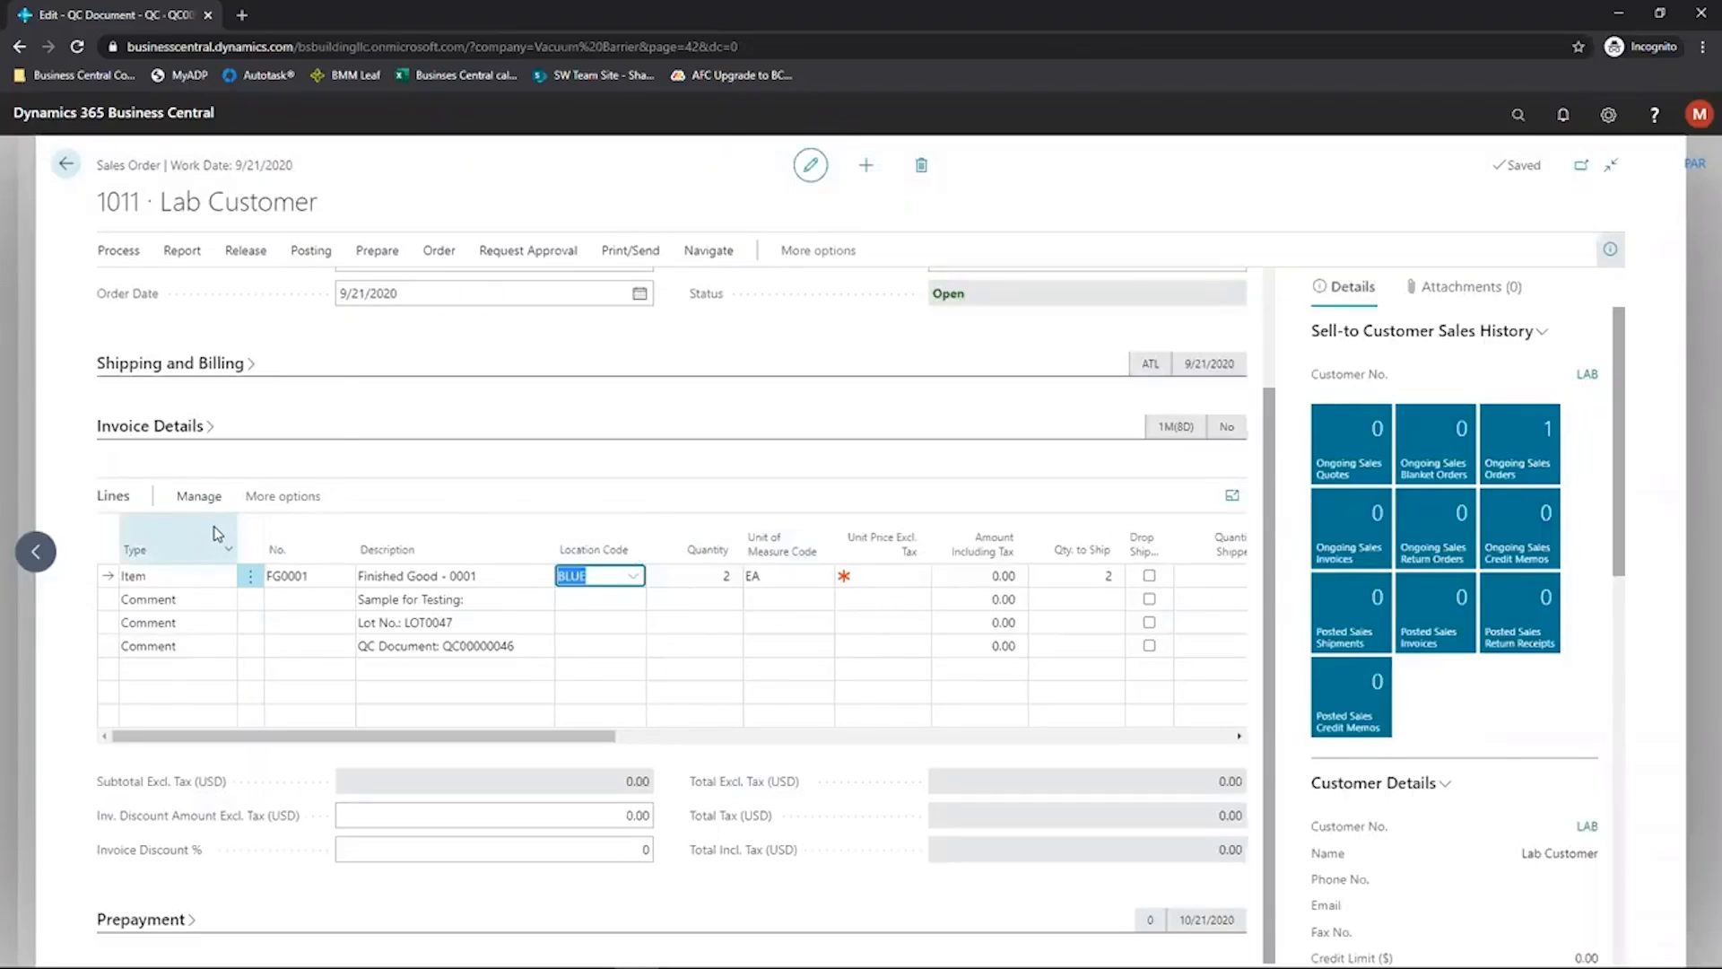
- Release the sample sales order, post it with the Ship option, and return to the QC document
{"action": "left_click", "coordinate": [245, 250]}
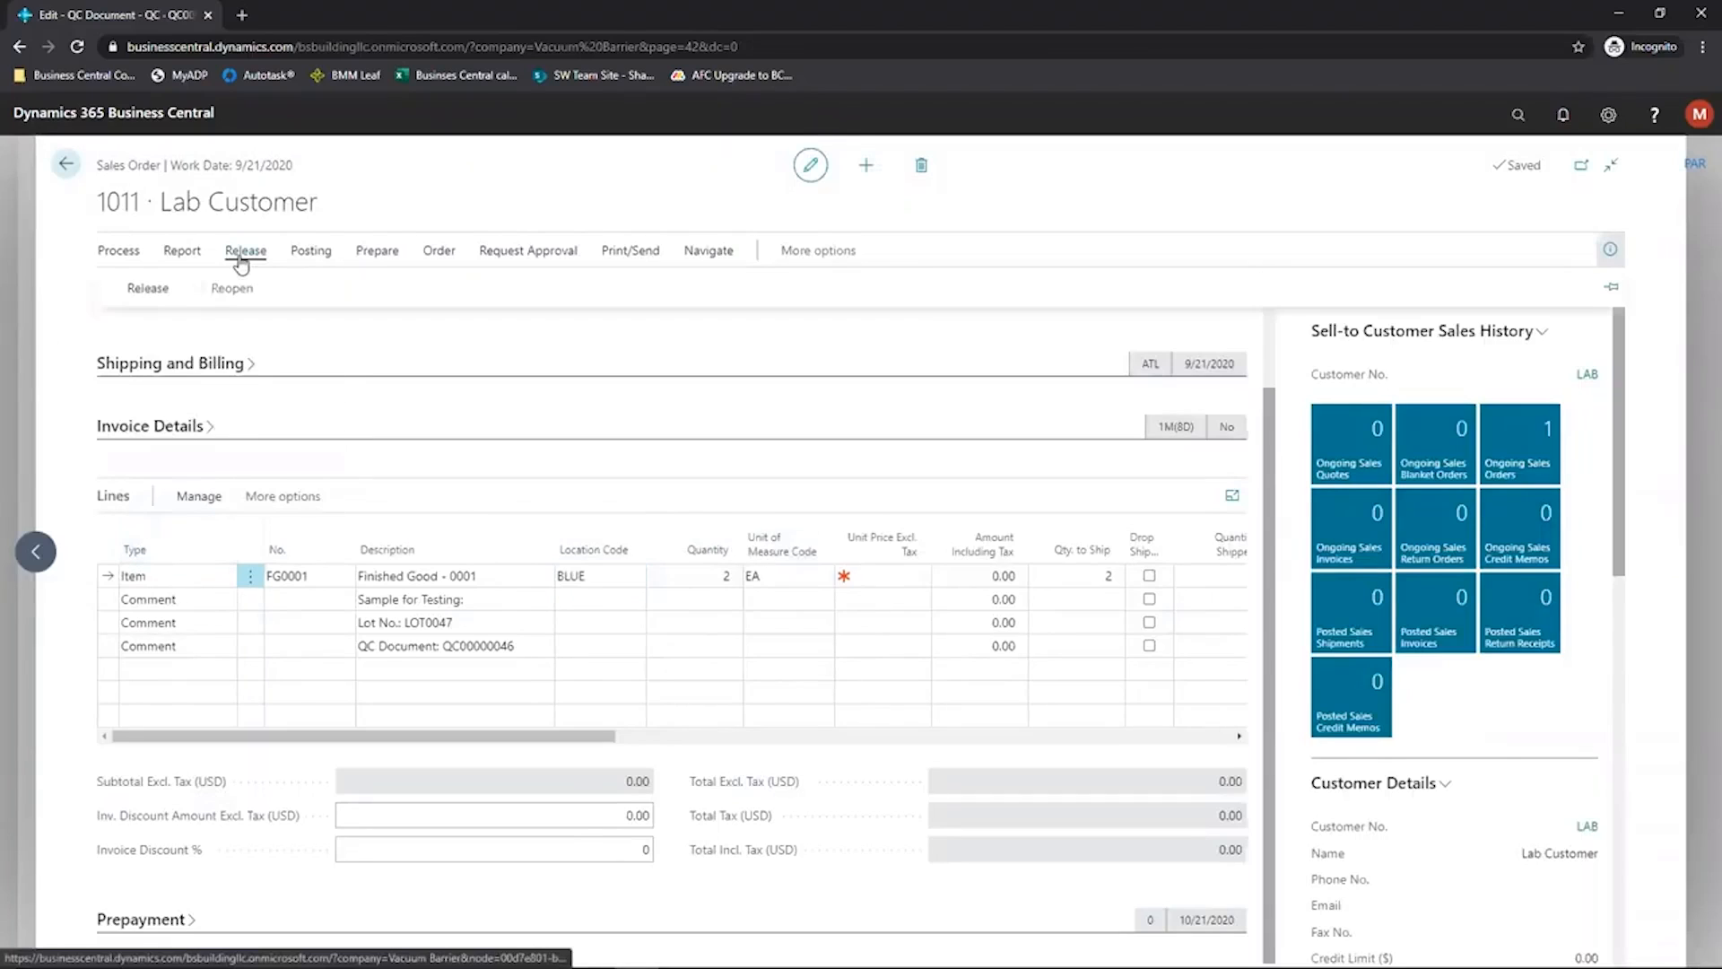
{"action": "left_click", "coordinate": [143, 288]}
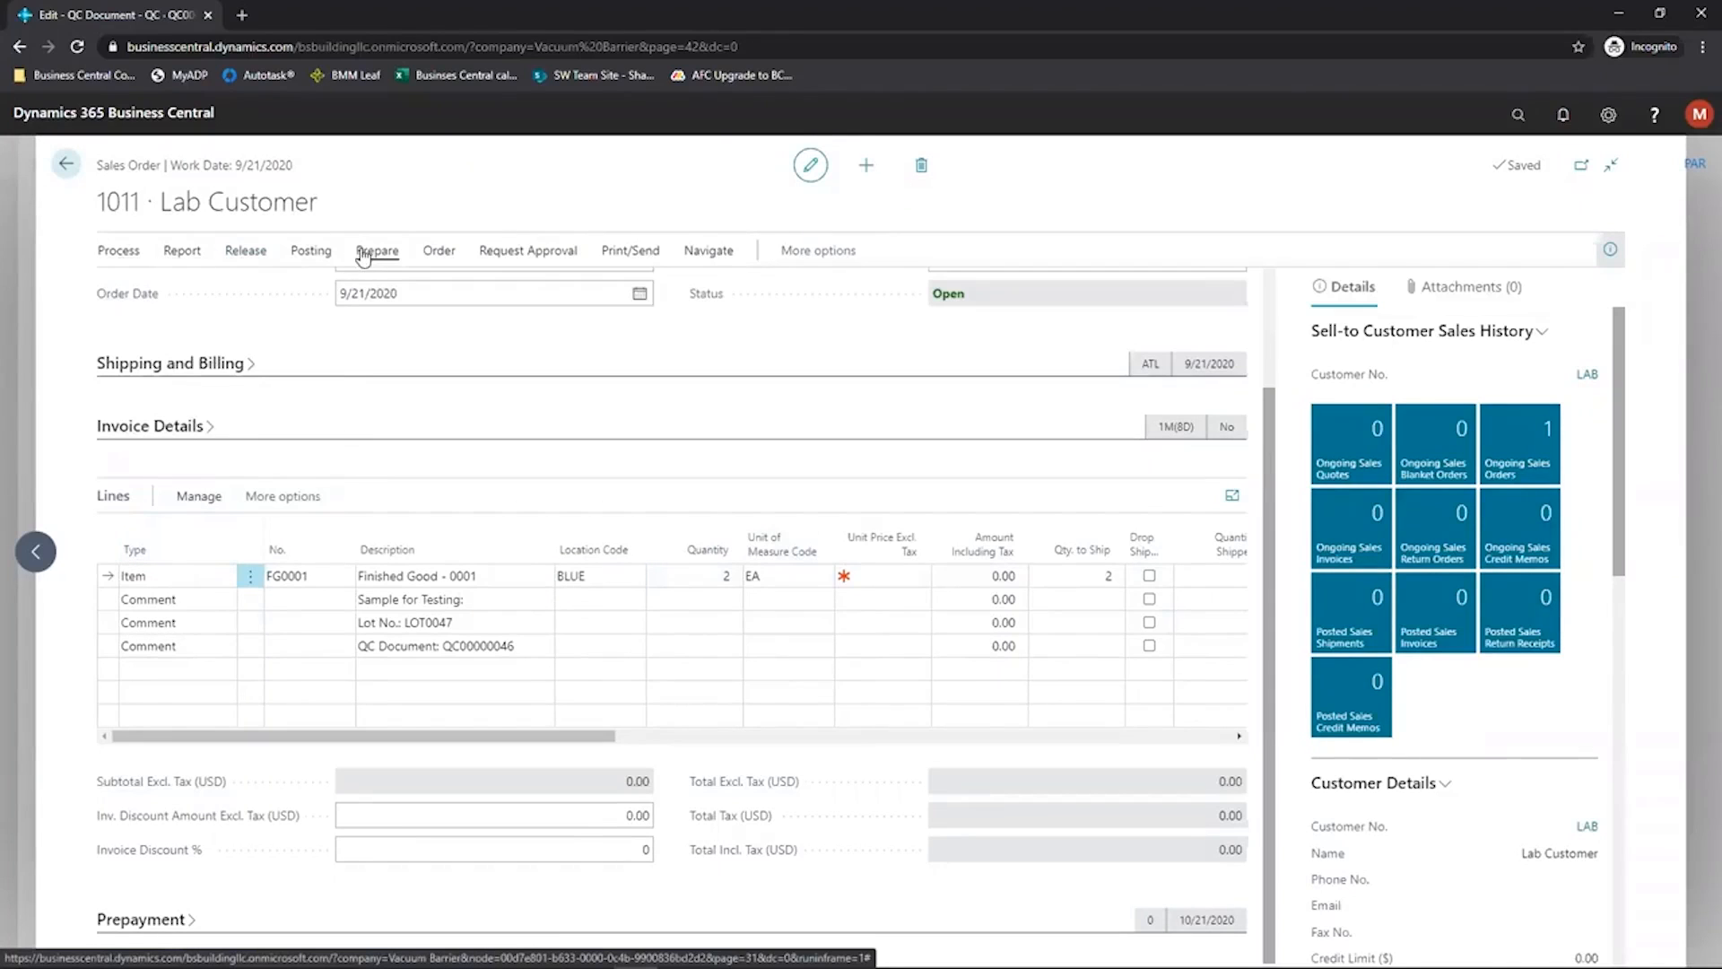
{"action": "left_click", "coordinate": [310, 251]}
{"action": "left_click", "coordinate": [161, 294]}
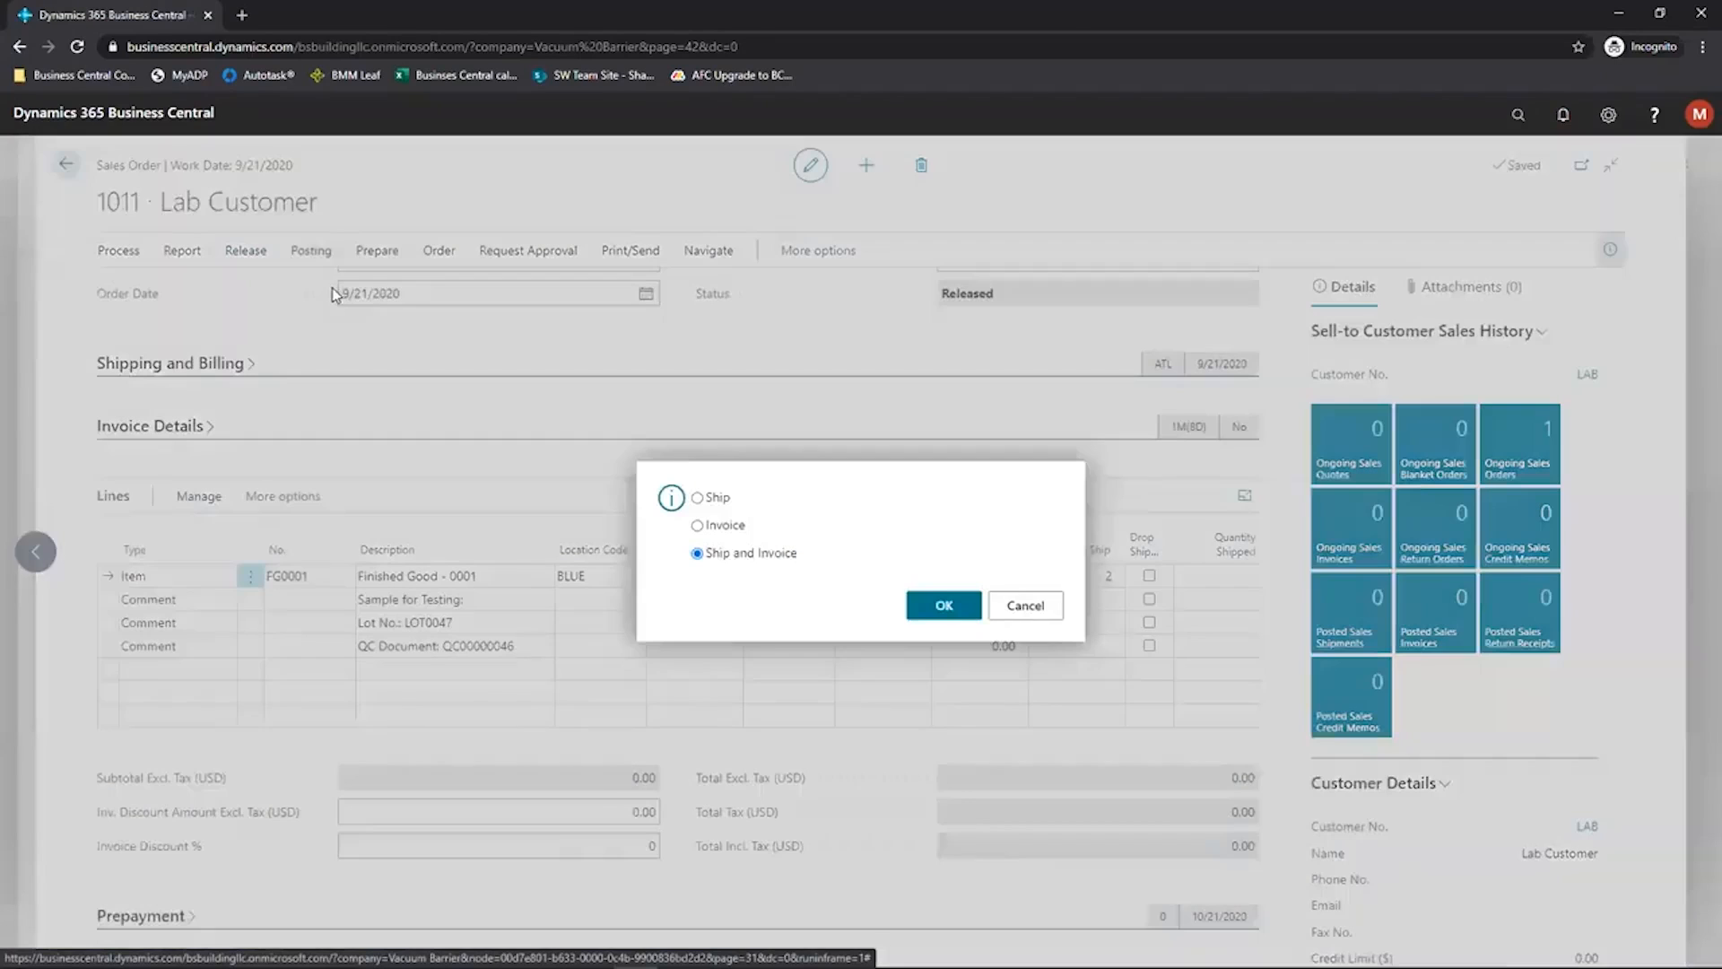
{"action": "left_click", "coordinate": [693, 497]}
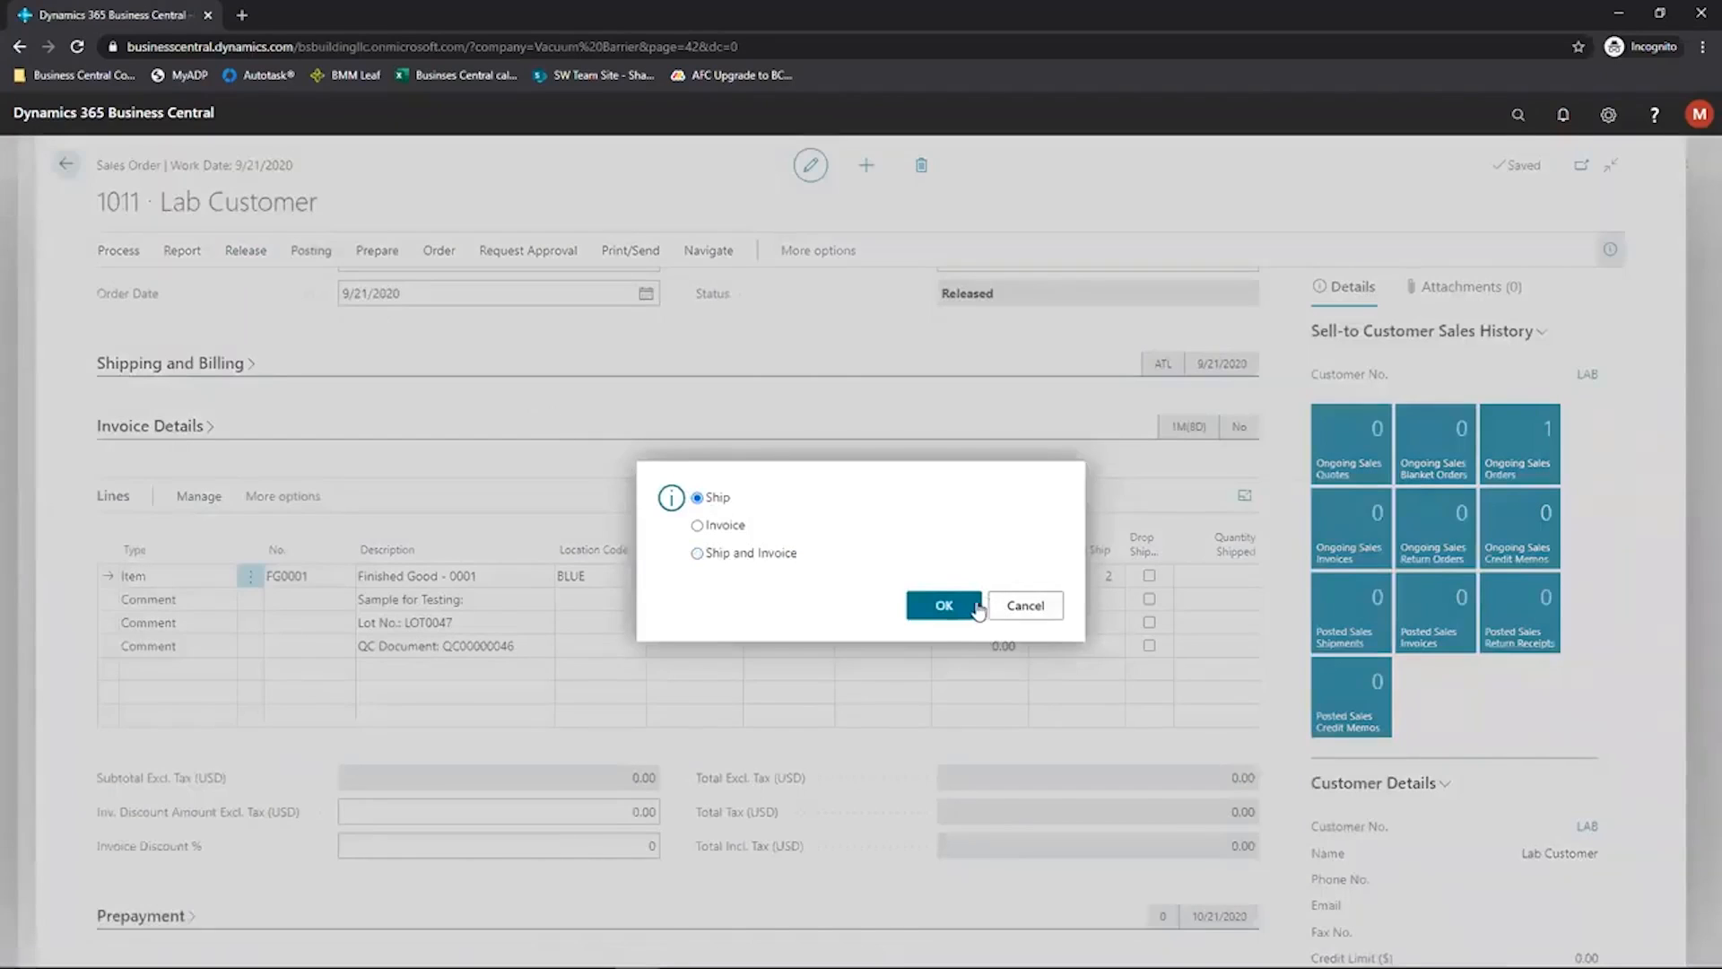
{"action": "left_click", "coordinate": [973, 607]}
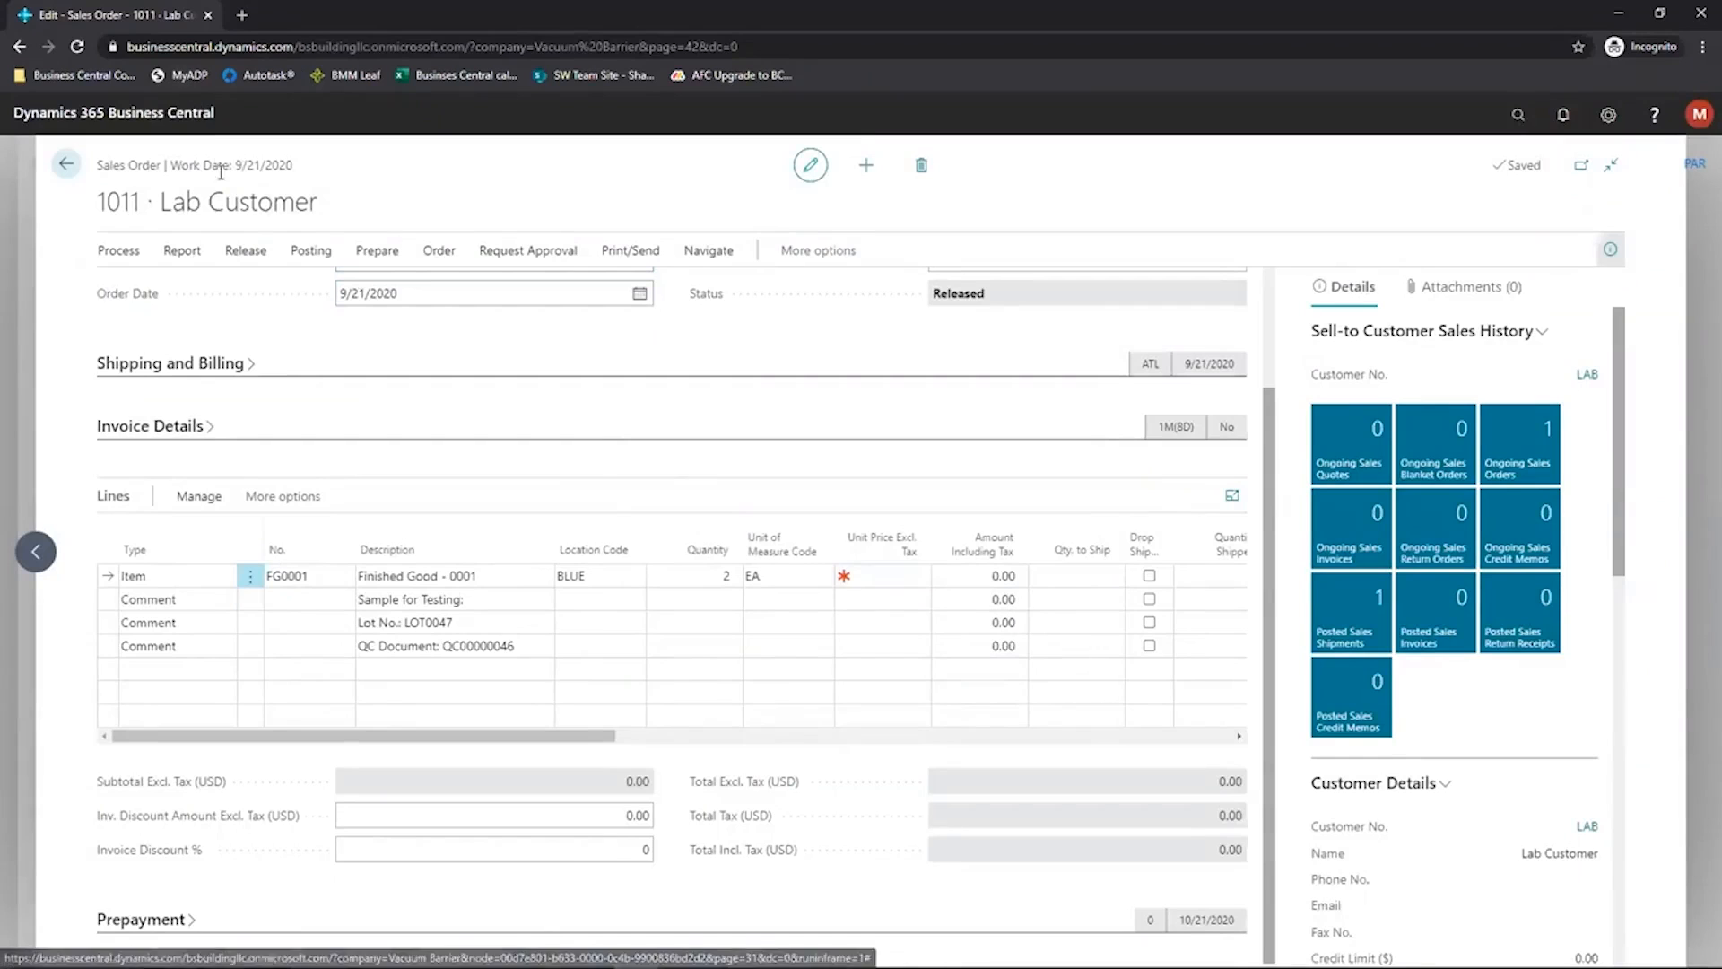
{"action": "left_click", "coordinate": [62, 174]}
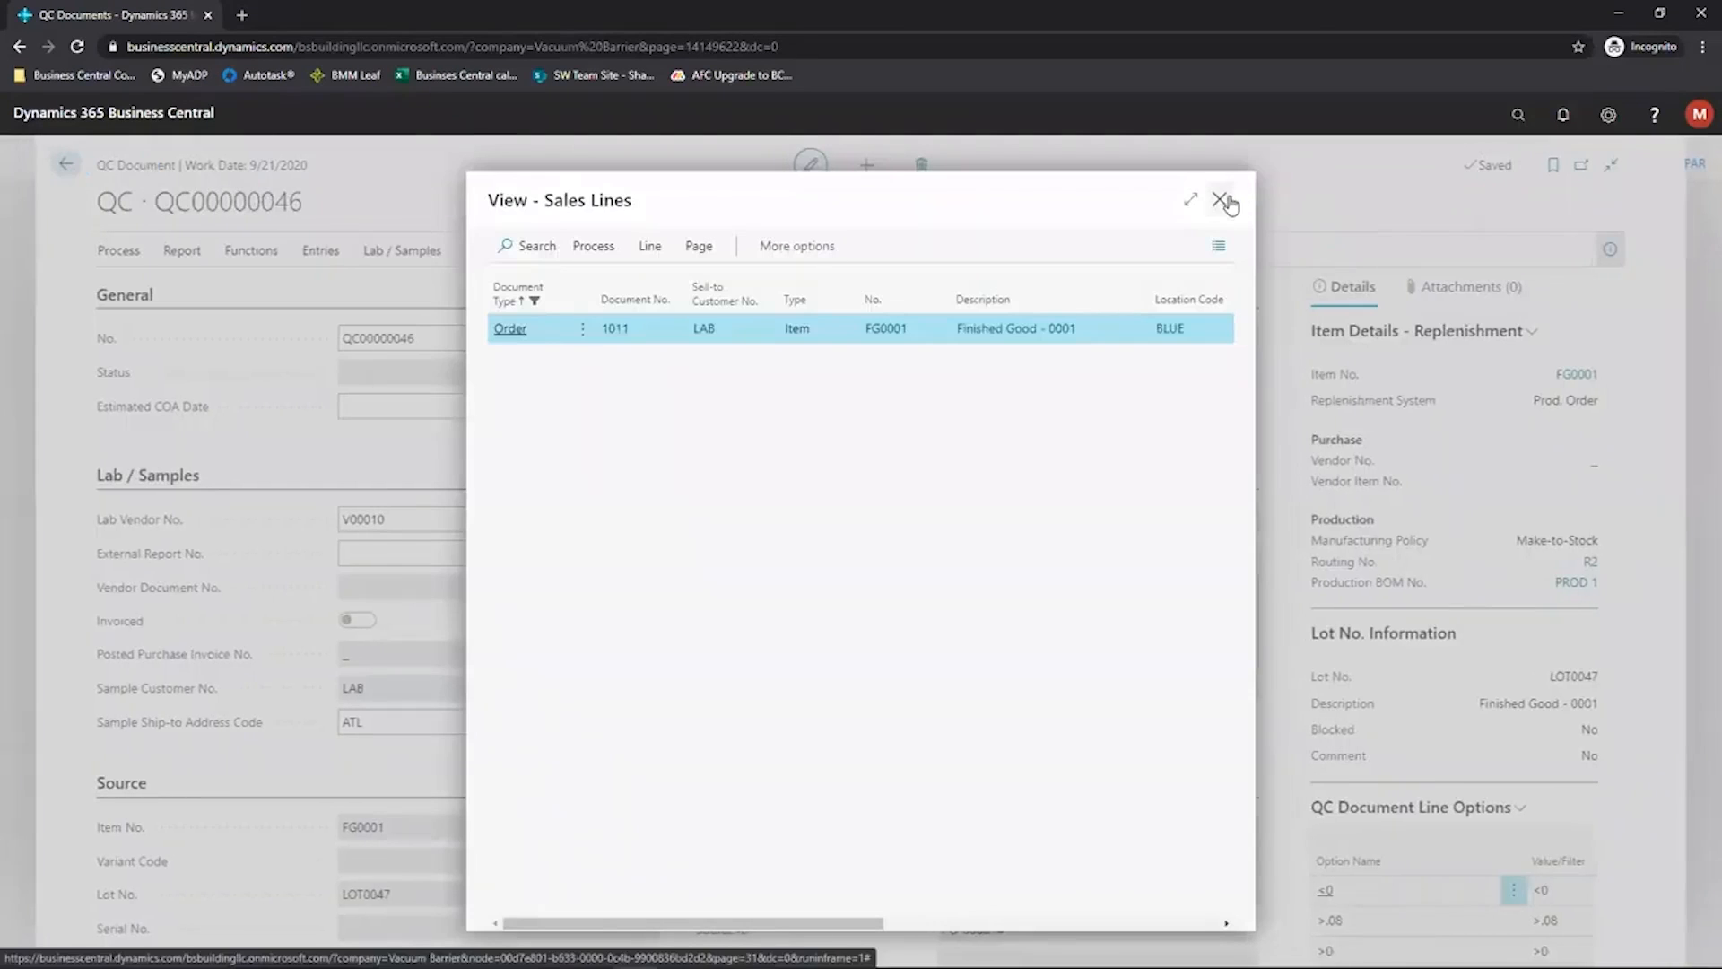
{"action": "left_click", "coordinate": [1220, 199]}
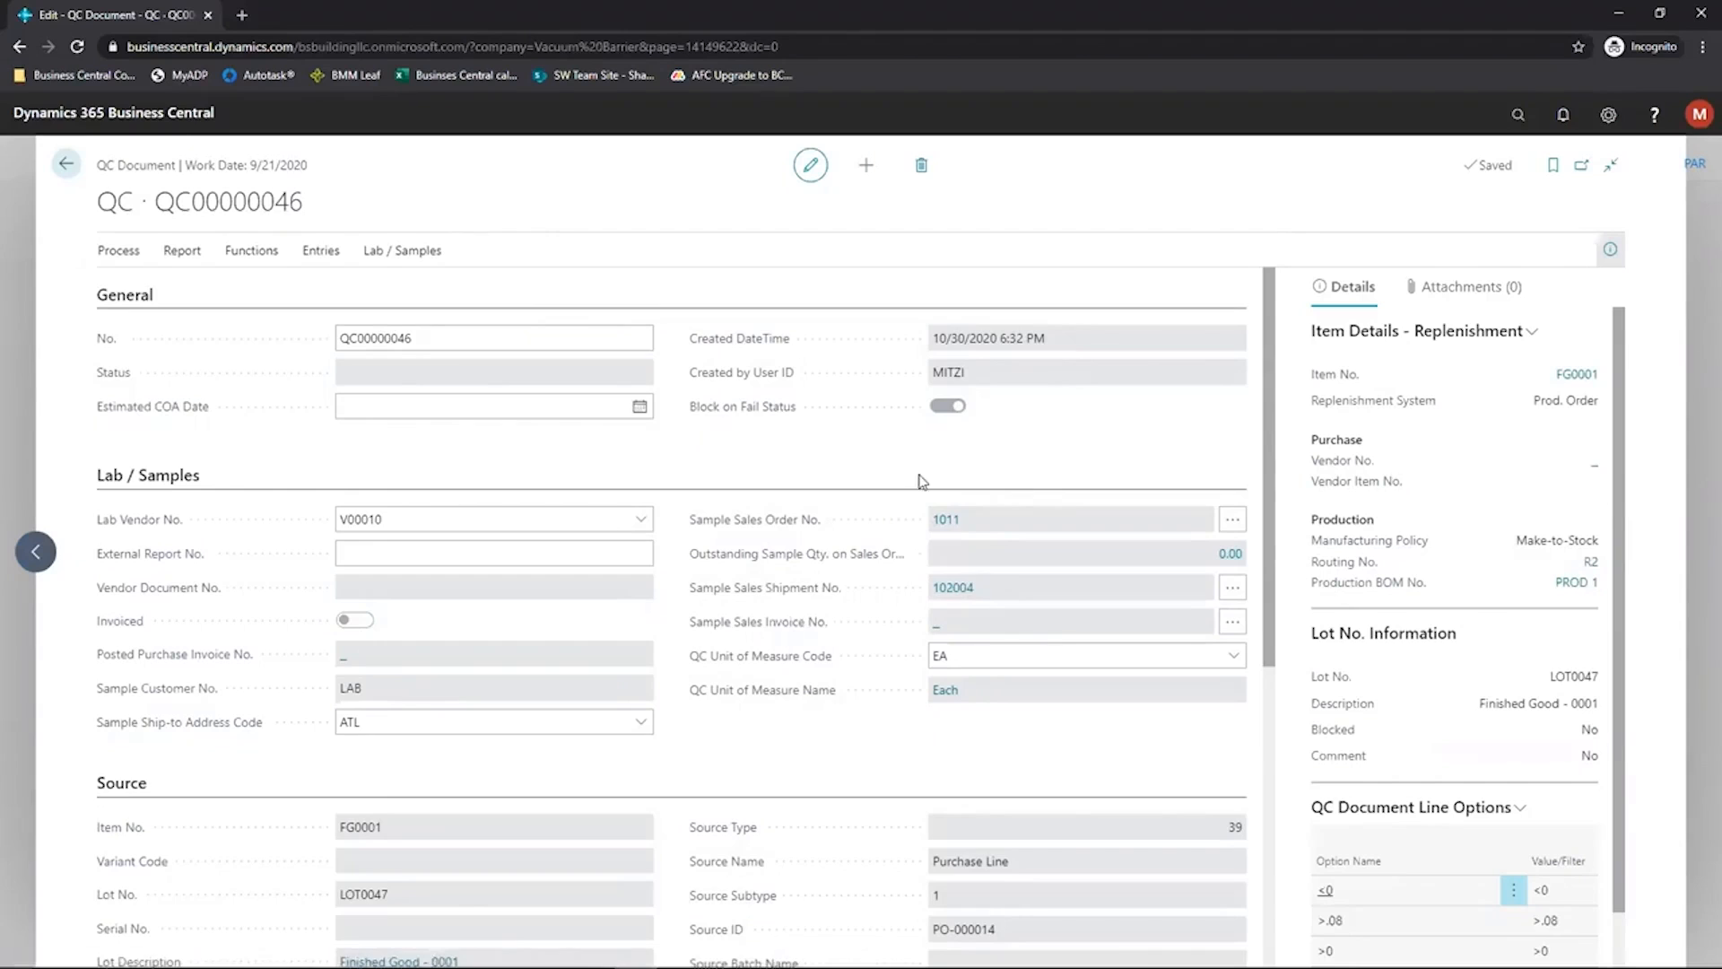
- Review the QC document's source and inventory details and set its External Report No. to WXY4564
{"action": "scroll", "coordinate": [920, 482], "scroll_direction": "down", "scroll_amount": 5}
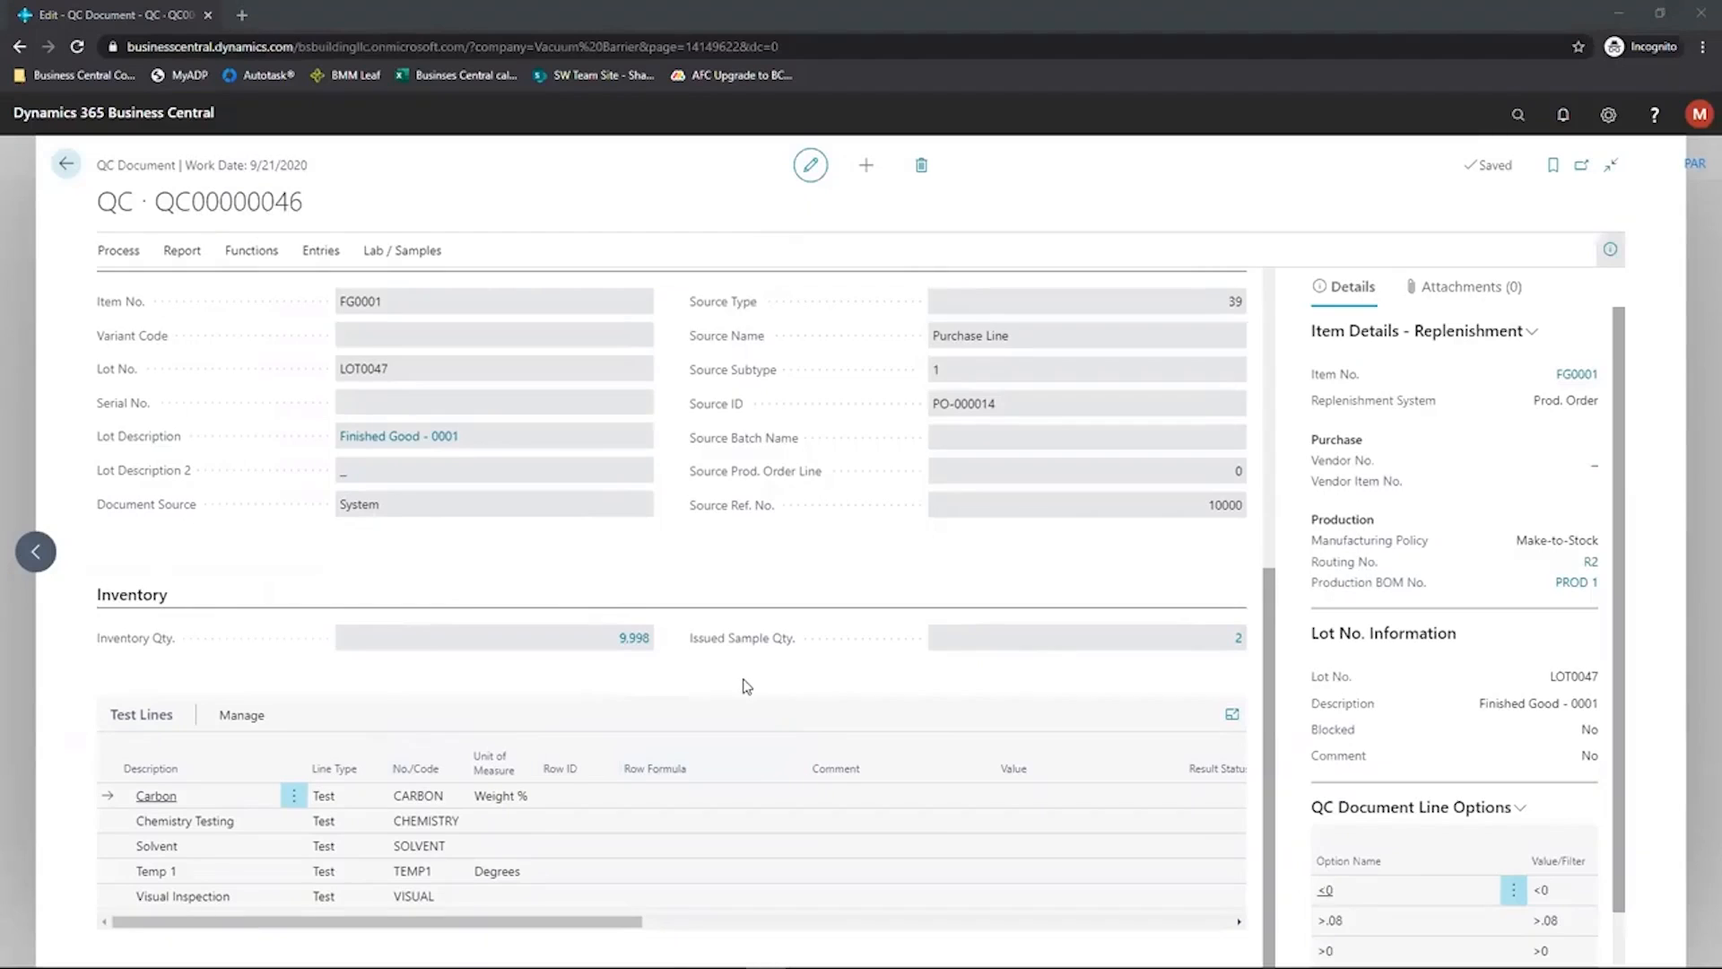
{"action": "scroll", "coordinate": [747, 686], "scroll_direction": "up", "scroll_amount": 3}
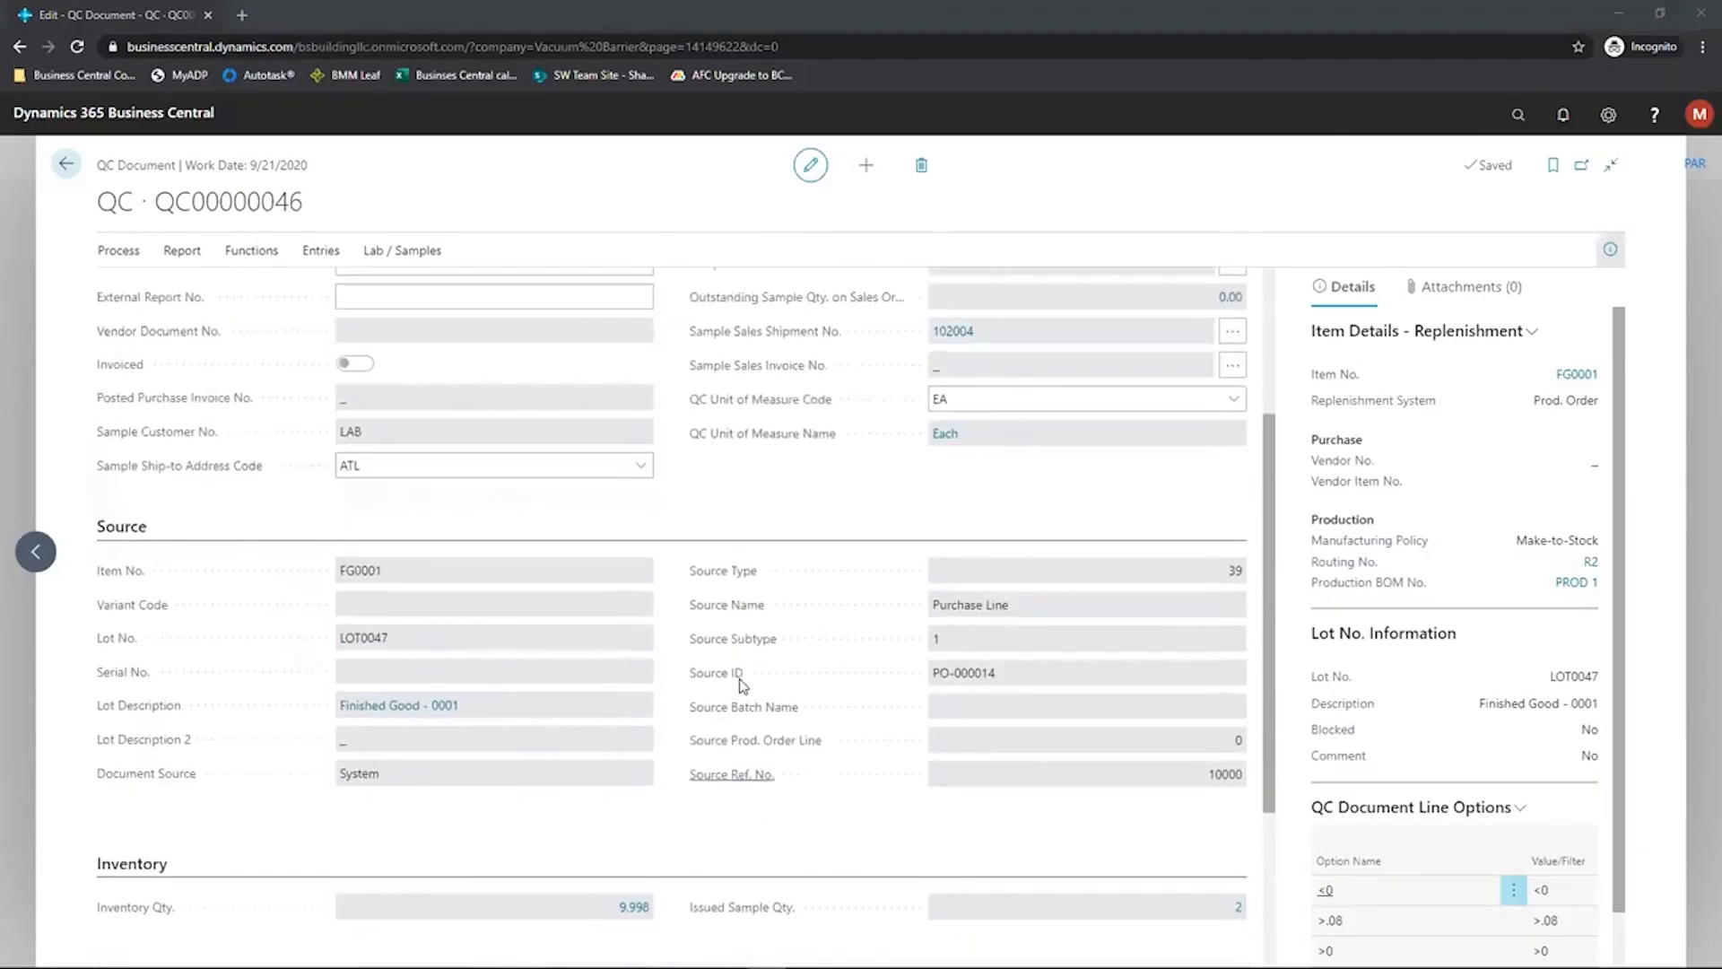
{"action": "scroll", "coordinate": [739, 681], "scroll_direction": "up", "scroll_amount": 3}
{"action": "left_click", "coordinate": [382, 557]}
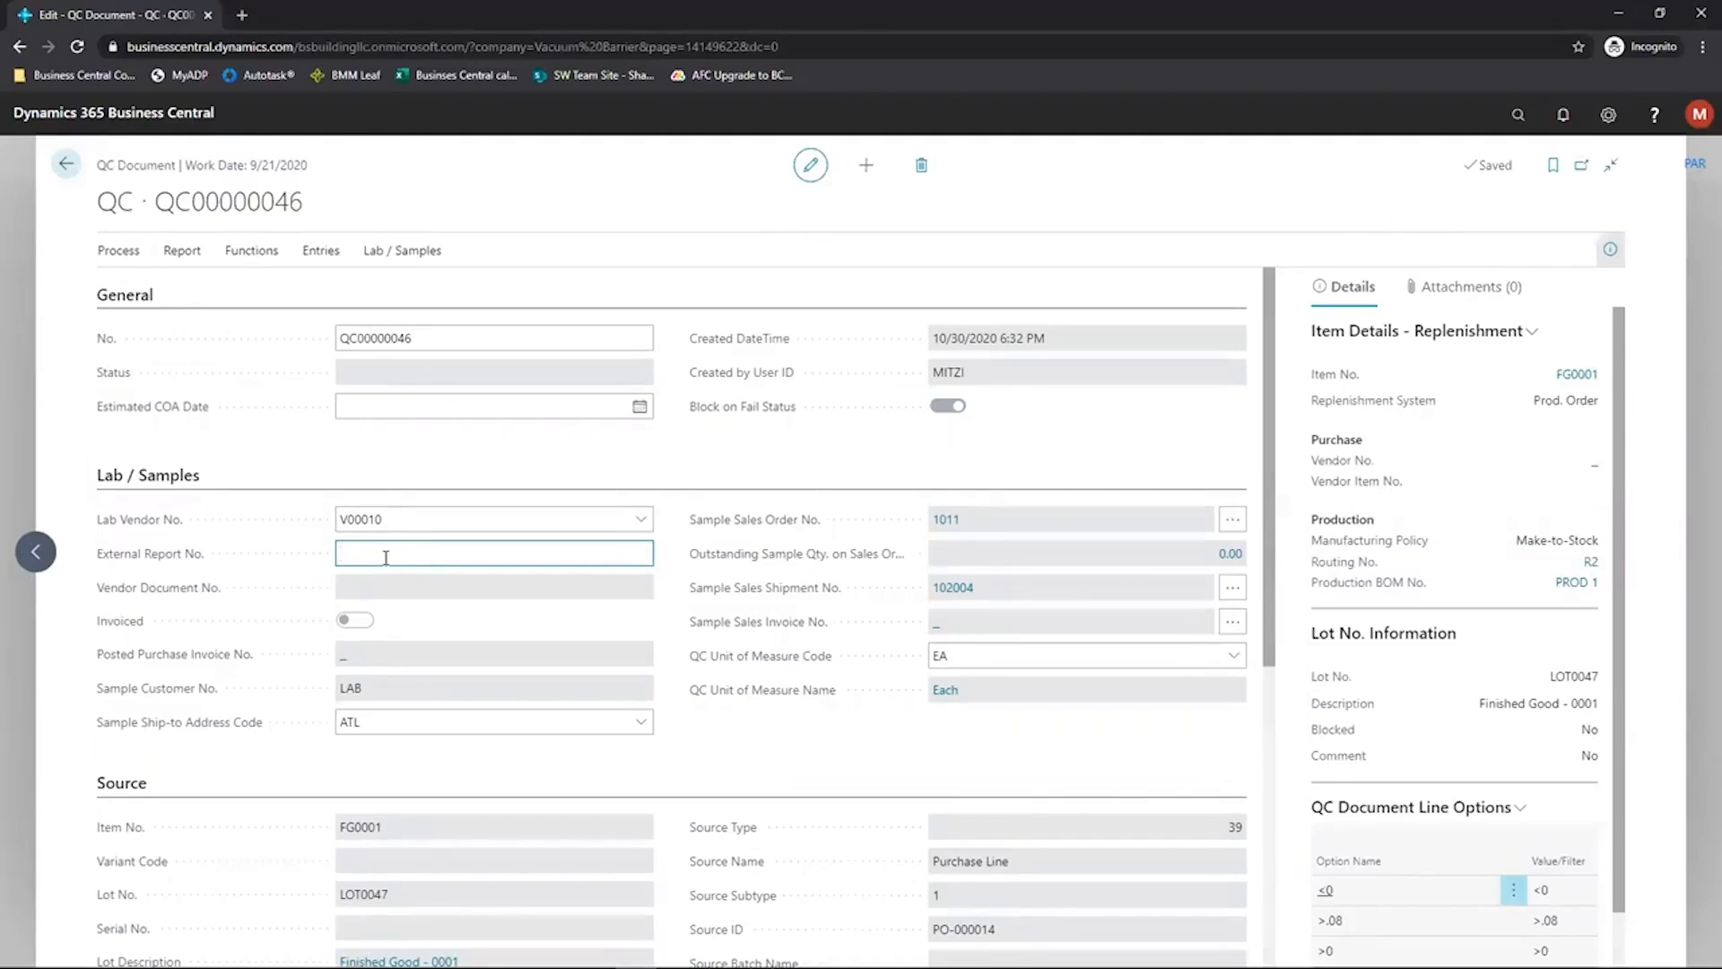
{"action": "type", "text": "4564"}
{"action": "key", "text": "Tab"}
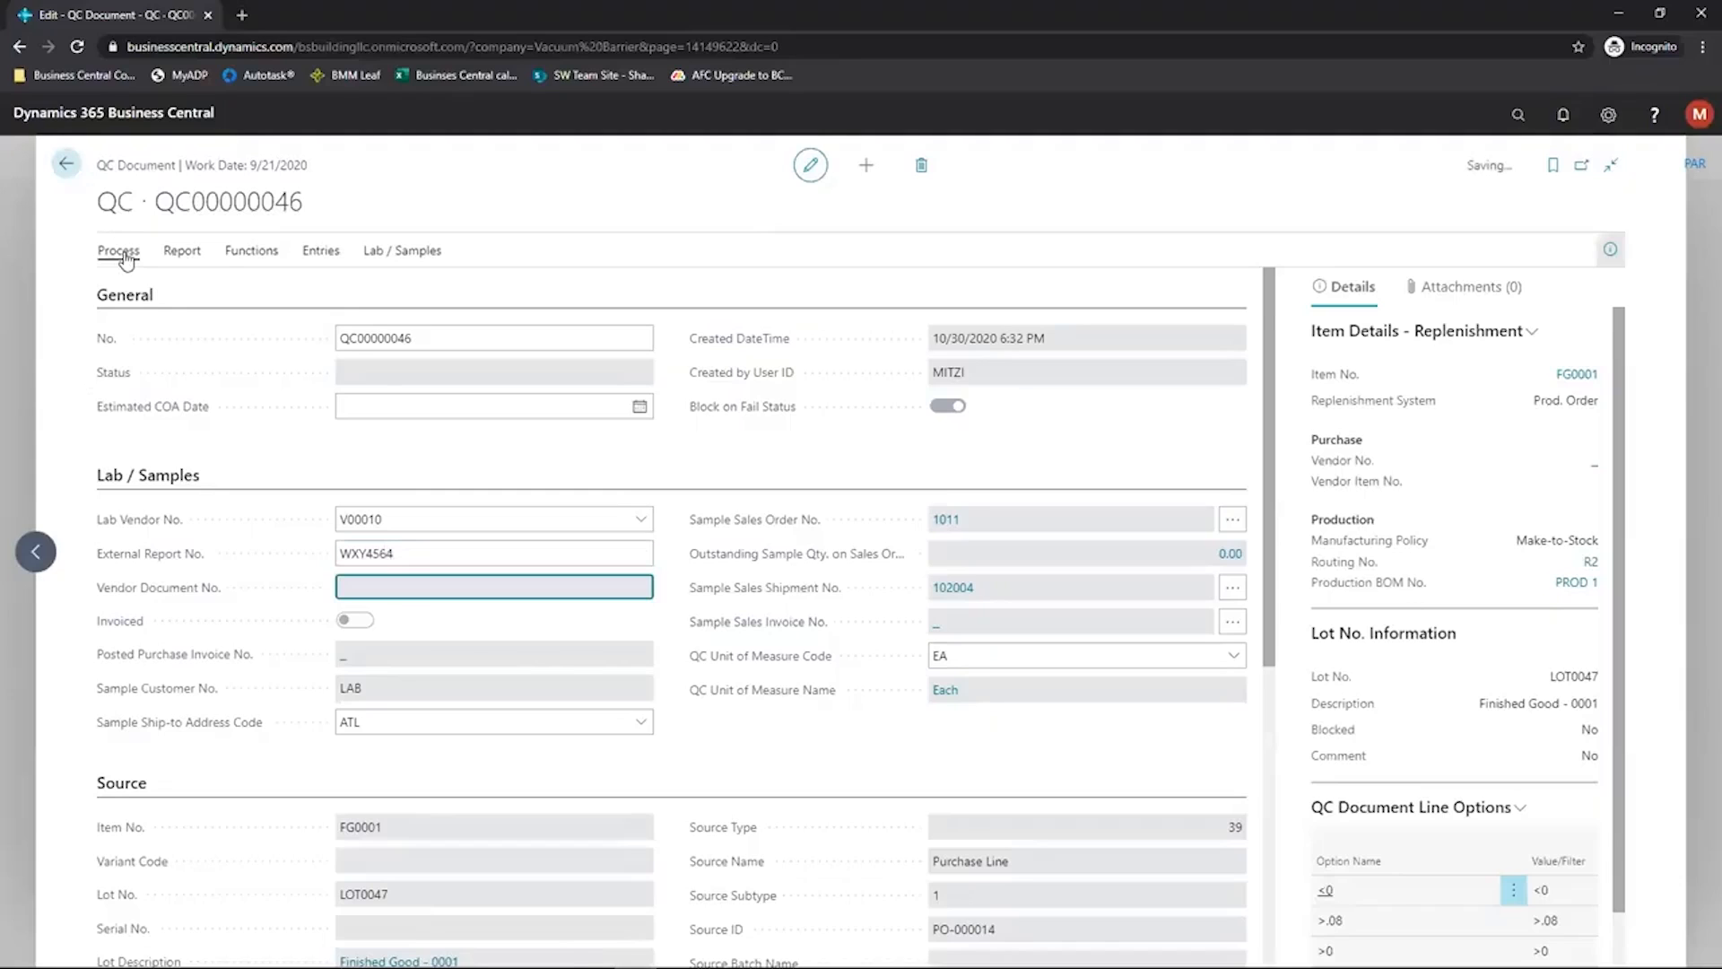
- Open the QC Document Journal for result entry and record a Carbon test value of 0.04
{"action": "left_click", "coordinate": [119, 251]}
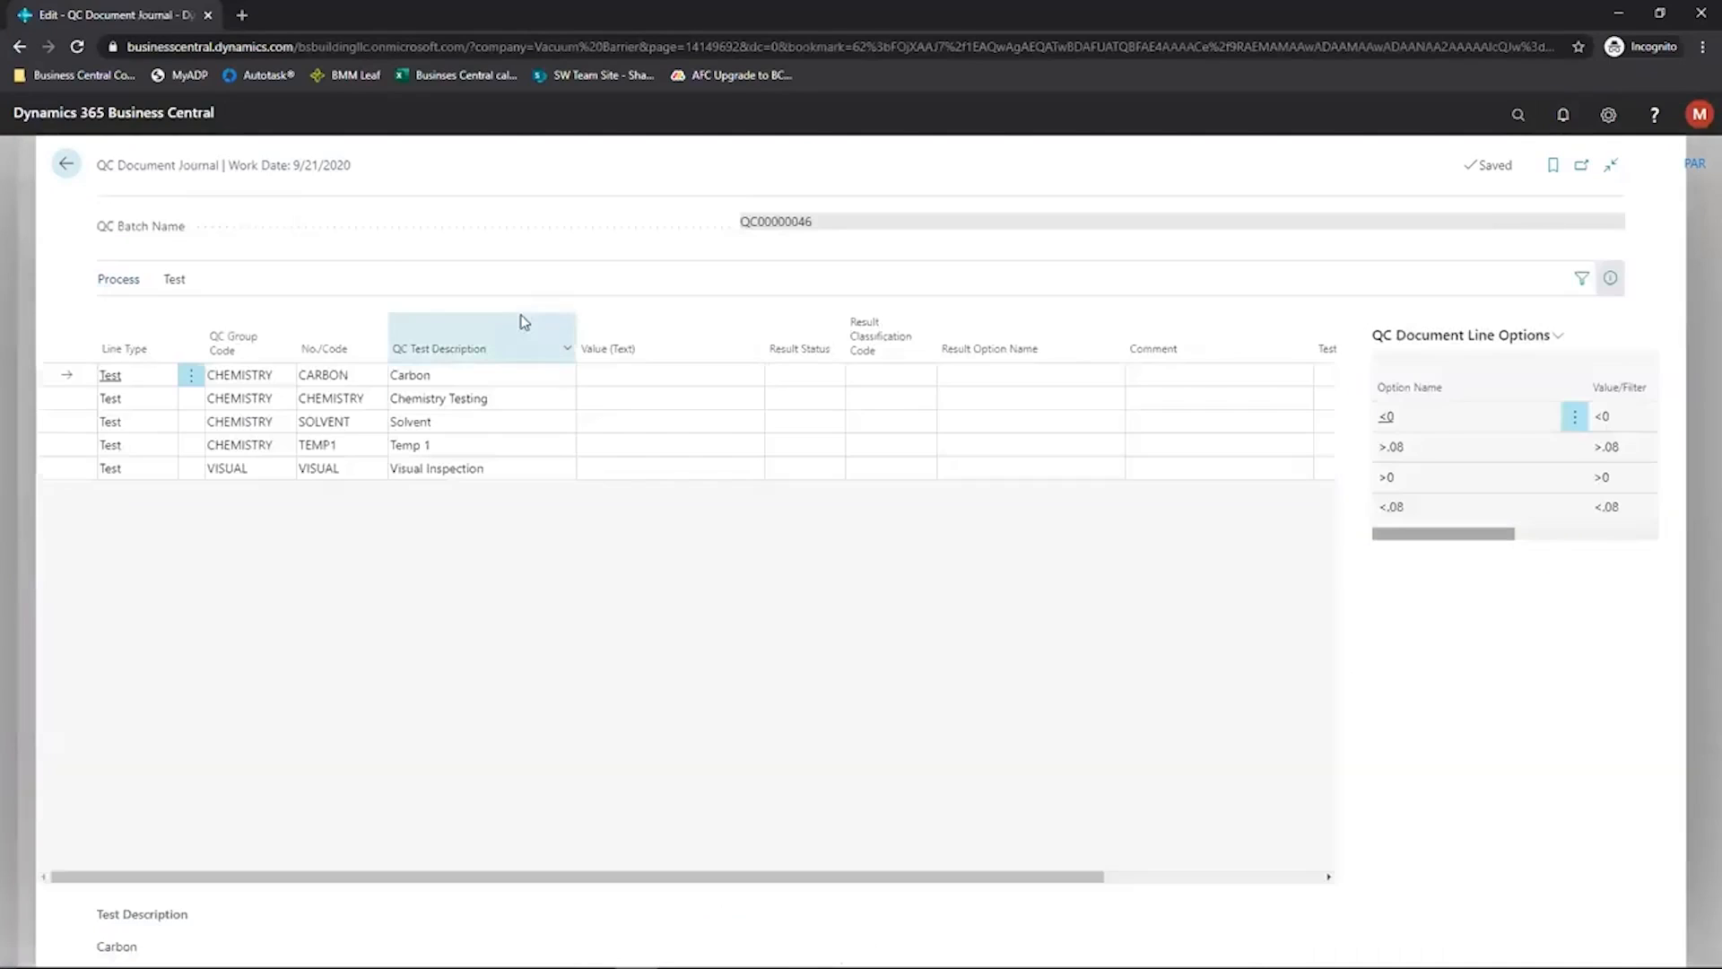
{"action": "left_click", "coordinate": [639, 377]}
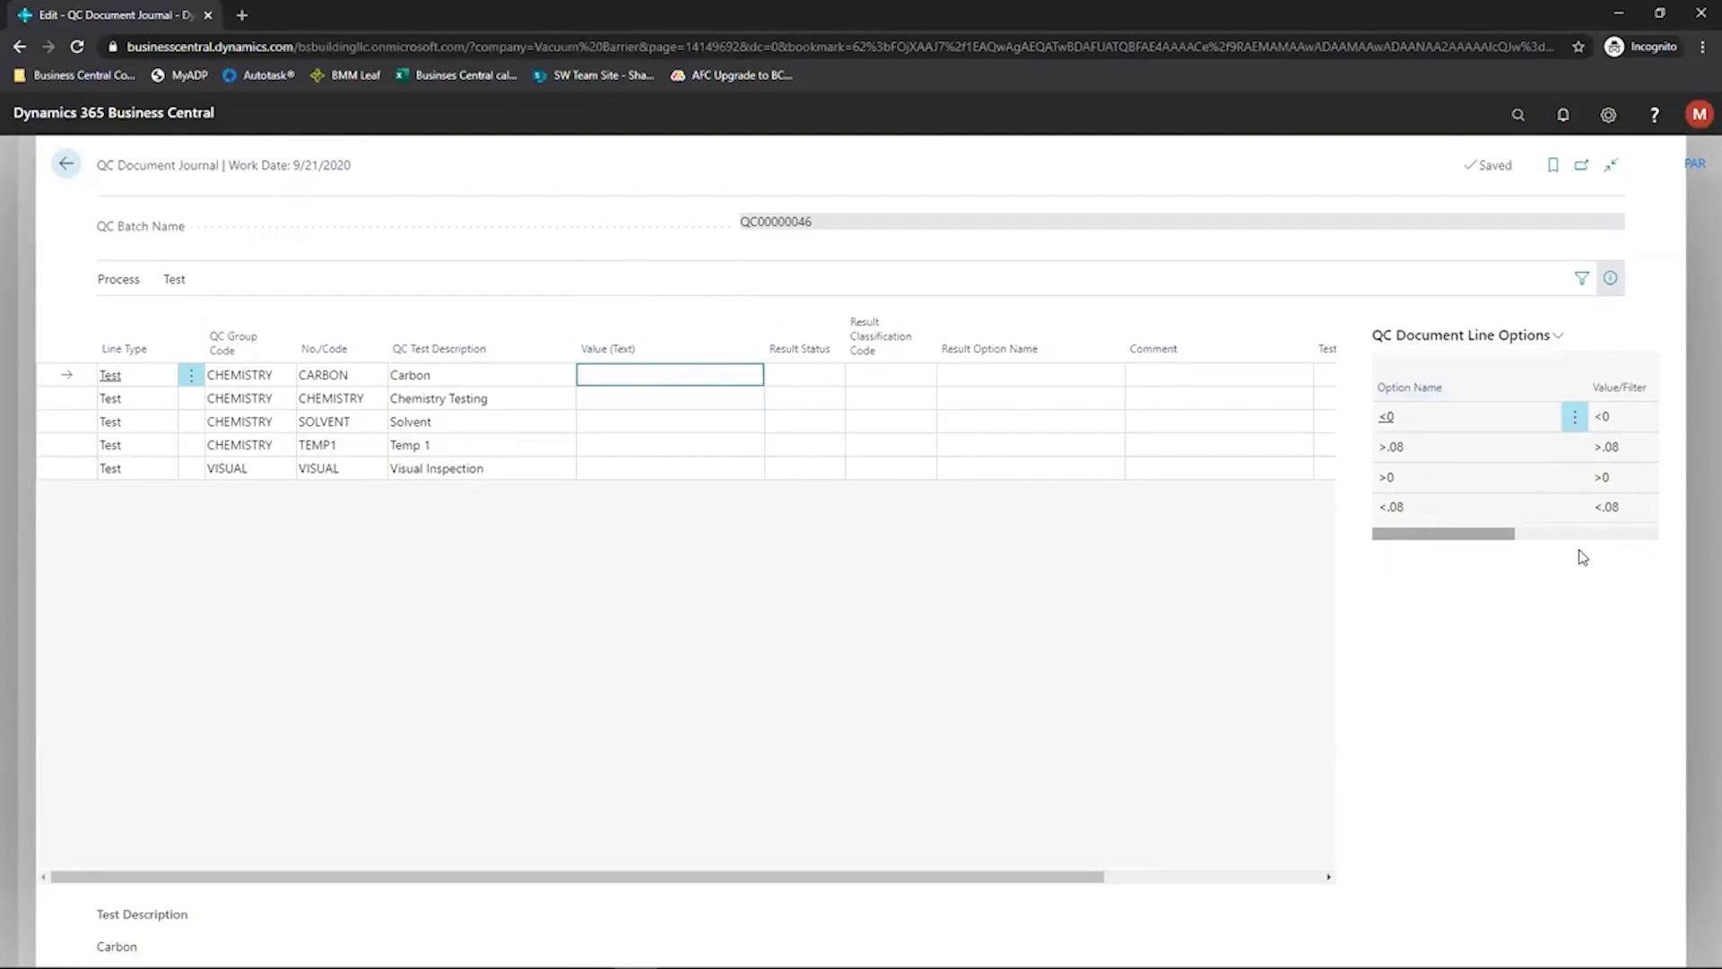
{"action": "mouse_move", "coordinate": [1506, 536]}
{"action": "left_mouse_down"}
{"action": "mouse_move", "coordinate": [1639, 538]}
{"action": "mouse_move", "coordinate": [1495, 557]}
{"action": "left_mouse_up"}
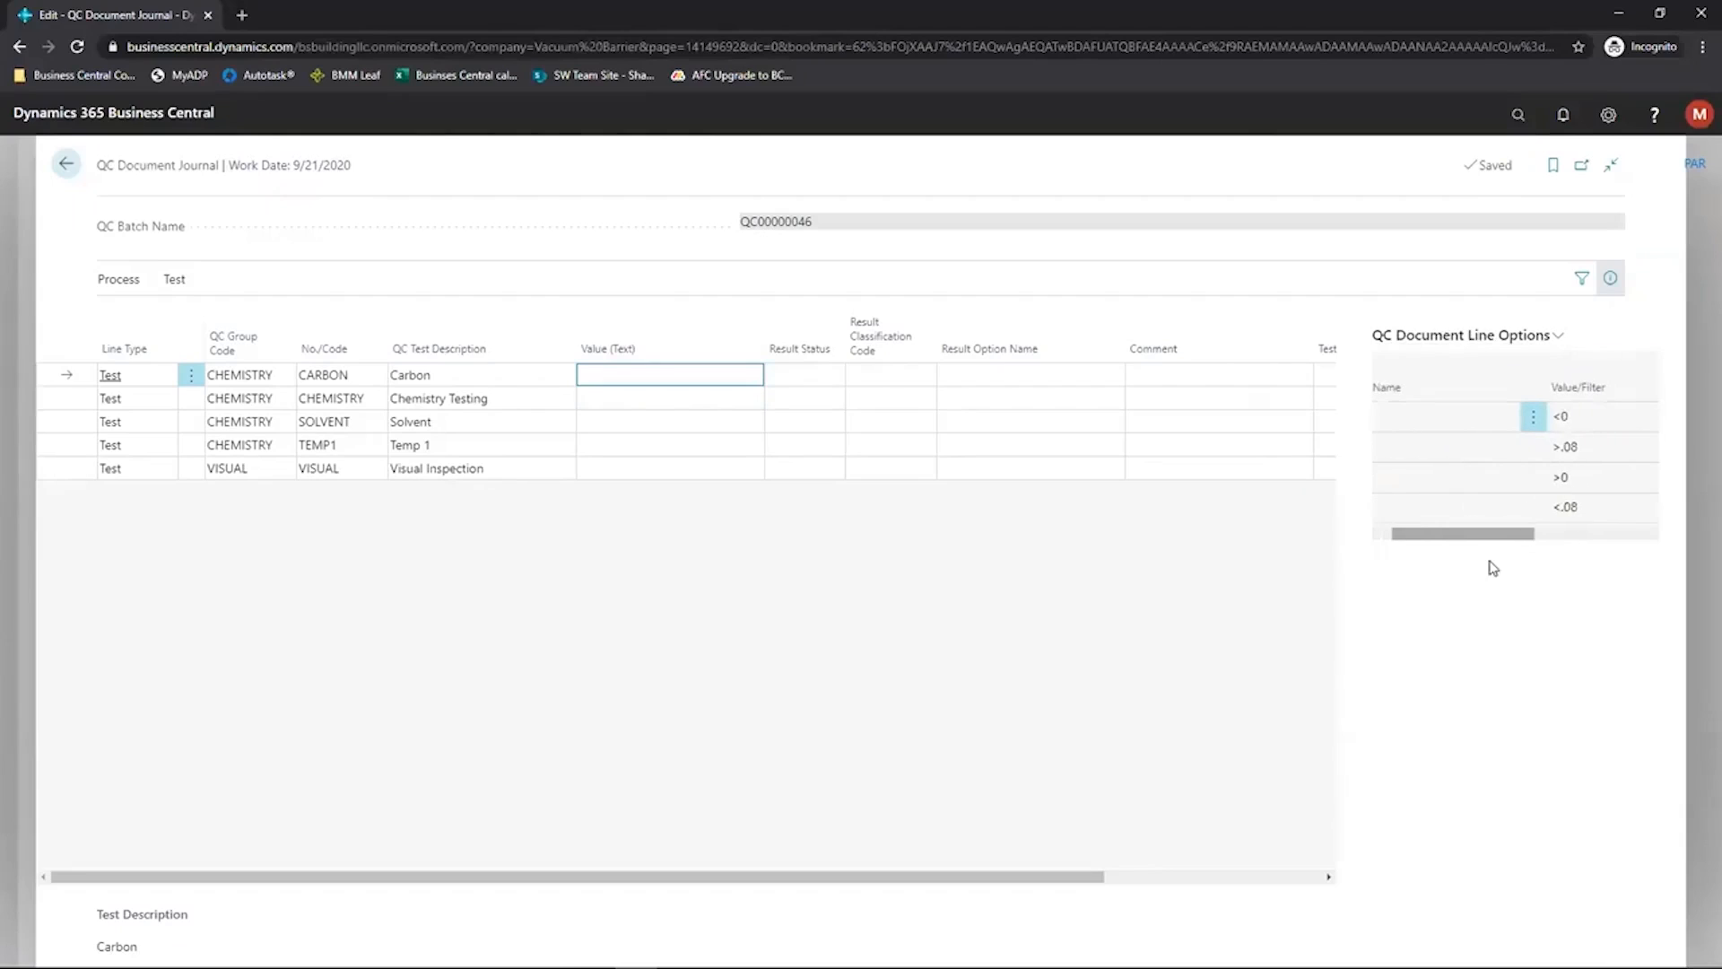
{"action": "left_click", "coordinate": [623, 375]}
{"action": "type", "text": ".04"}
{"action": "key", "text": "Return"}
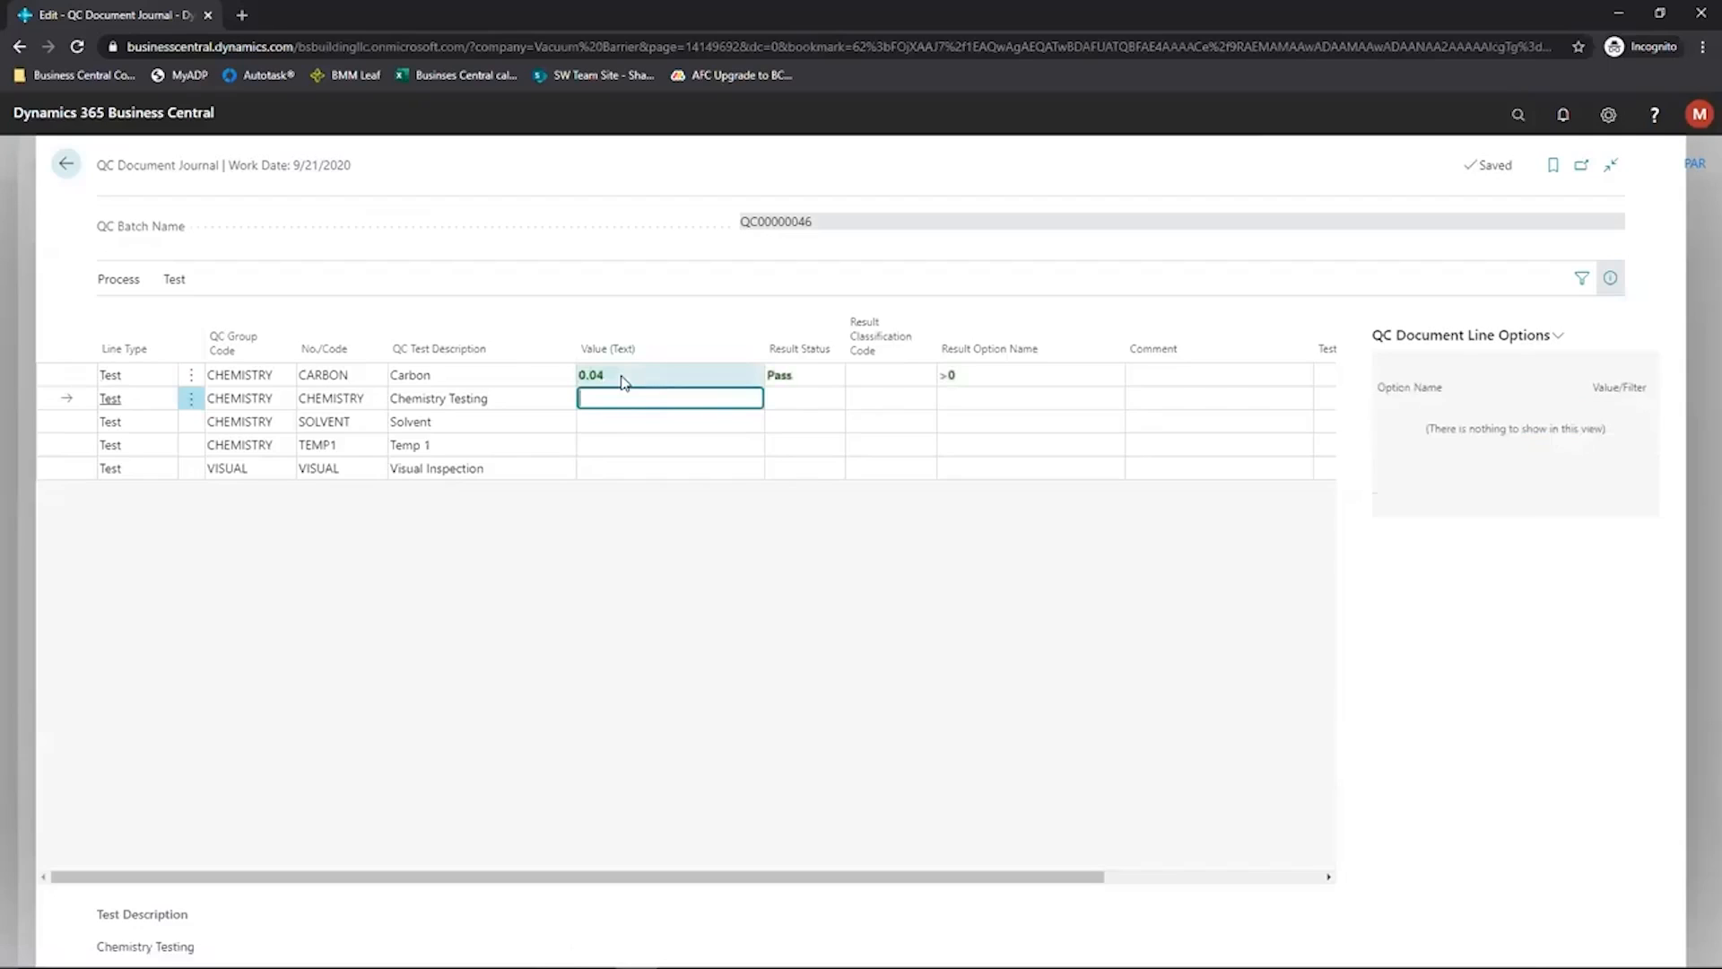
- Record Bio as the Chemistry Testing value and Pass as the Solvent value
{"action": "type", "text": "Bio"}
{"action": "key", "text": "Tab"}
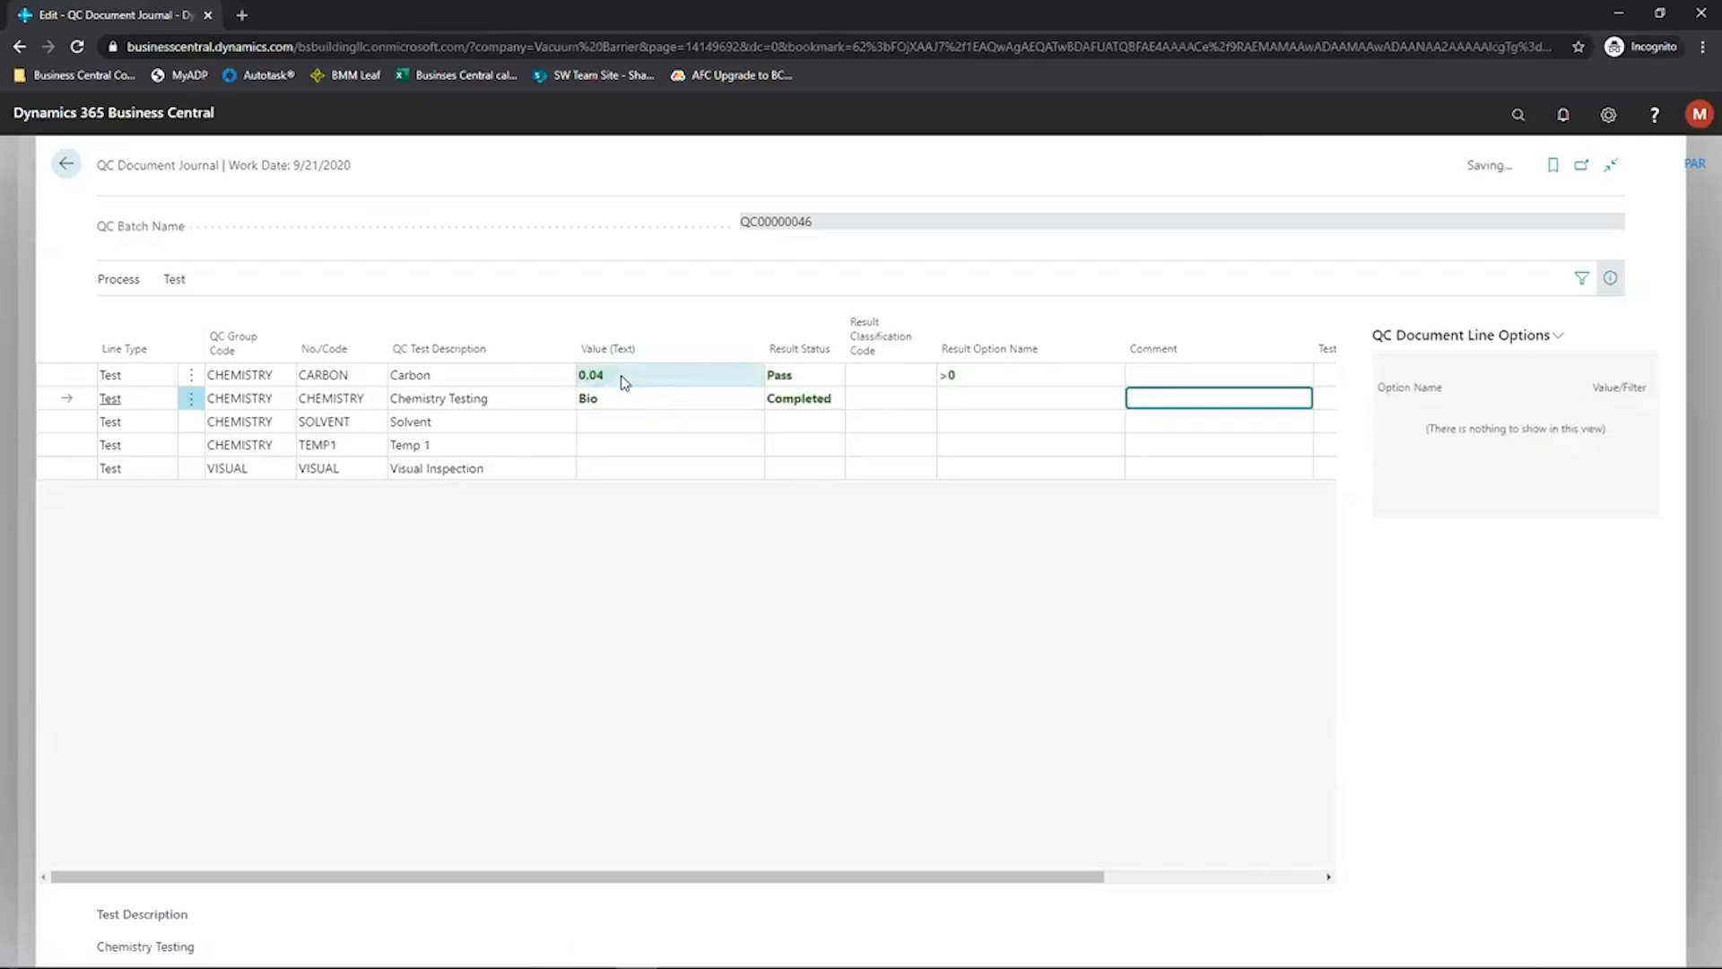
{"action": "left_click", "coordinate": [617, 414]}
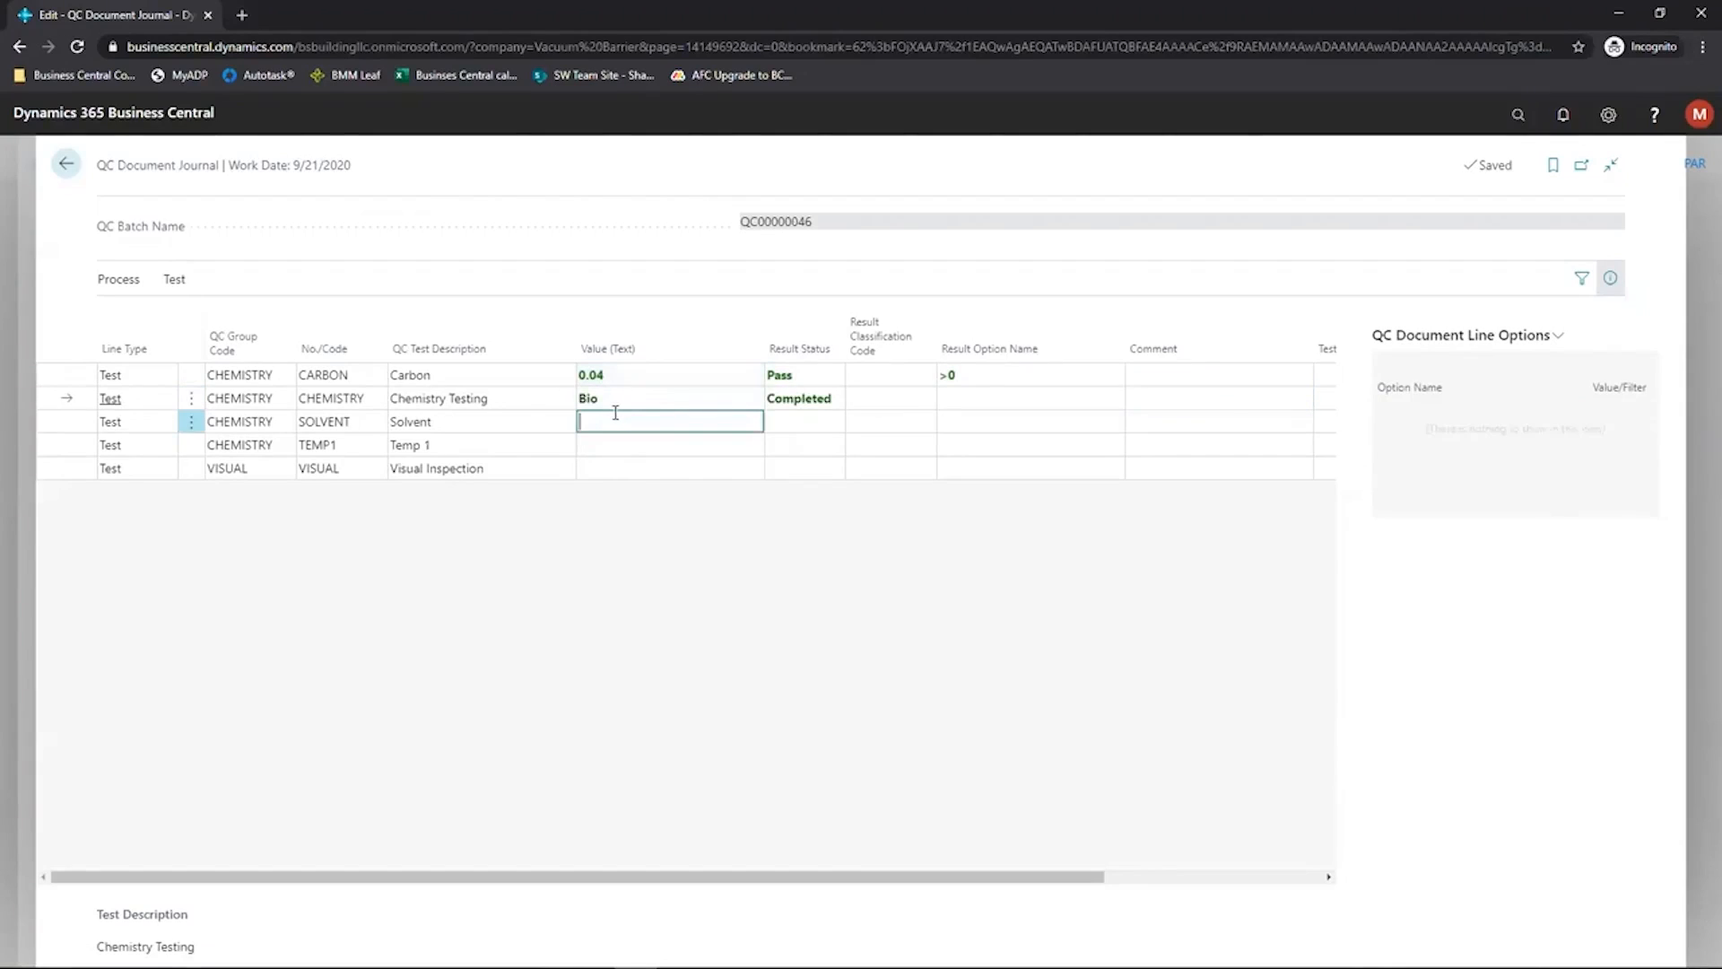
{"action": "type", "text": "p"}
{"action": "key", "text": "Tab"}
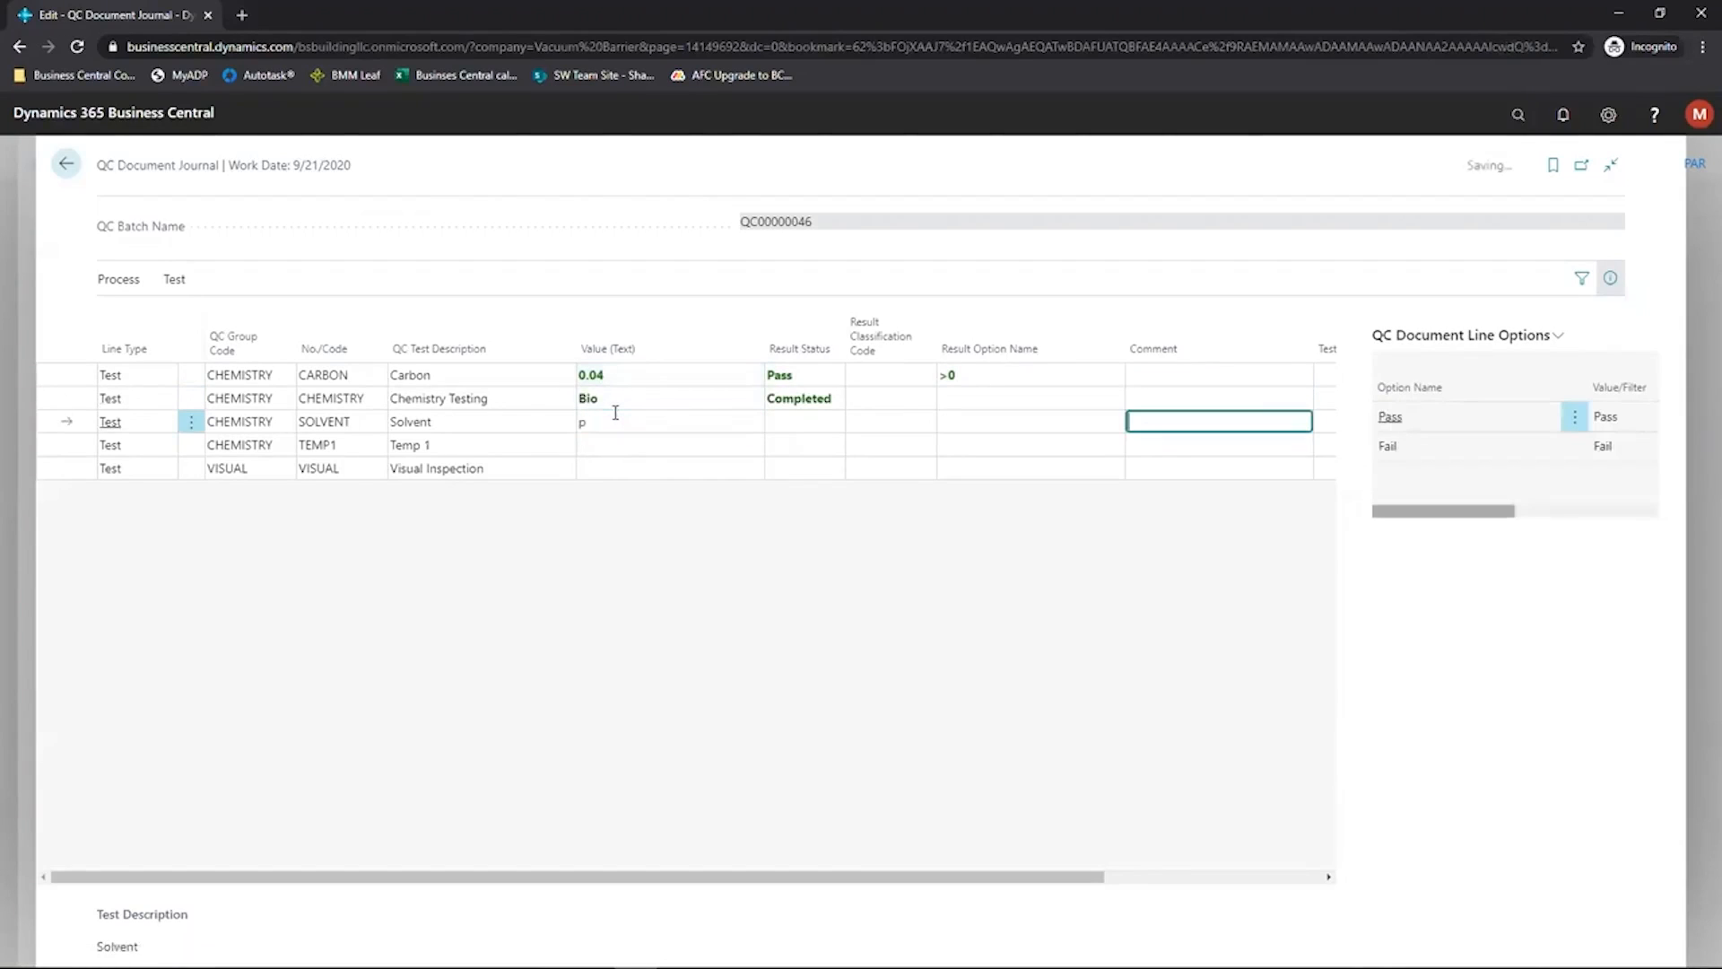
{"action": "key", "text": "shift+Tab"}
{"action": "key", "text": "shift+Tab"}
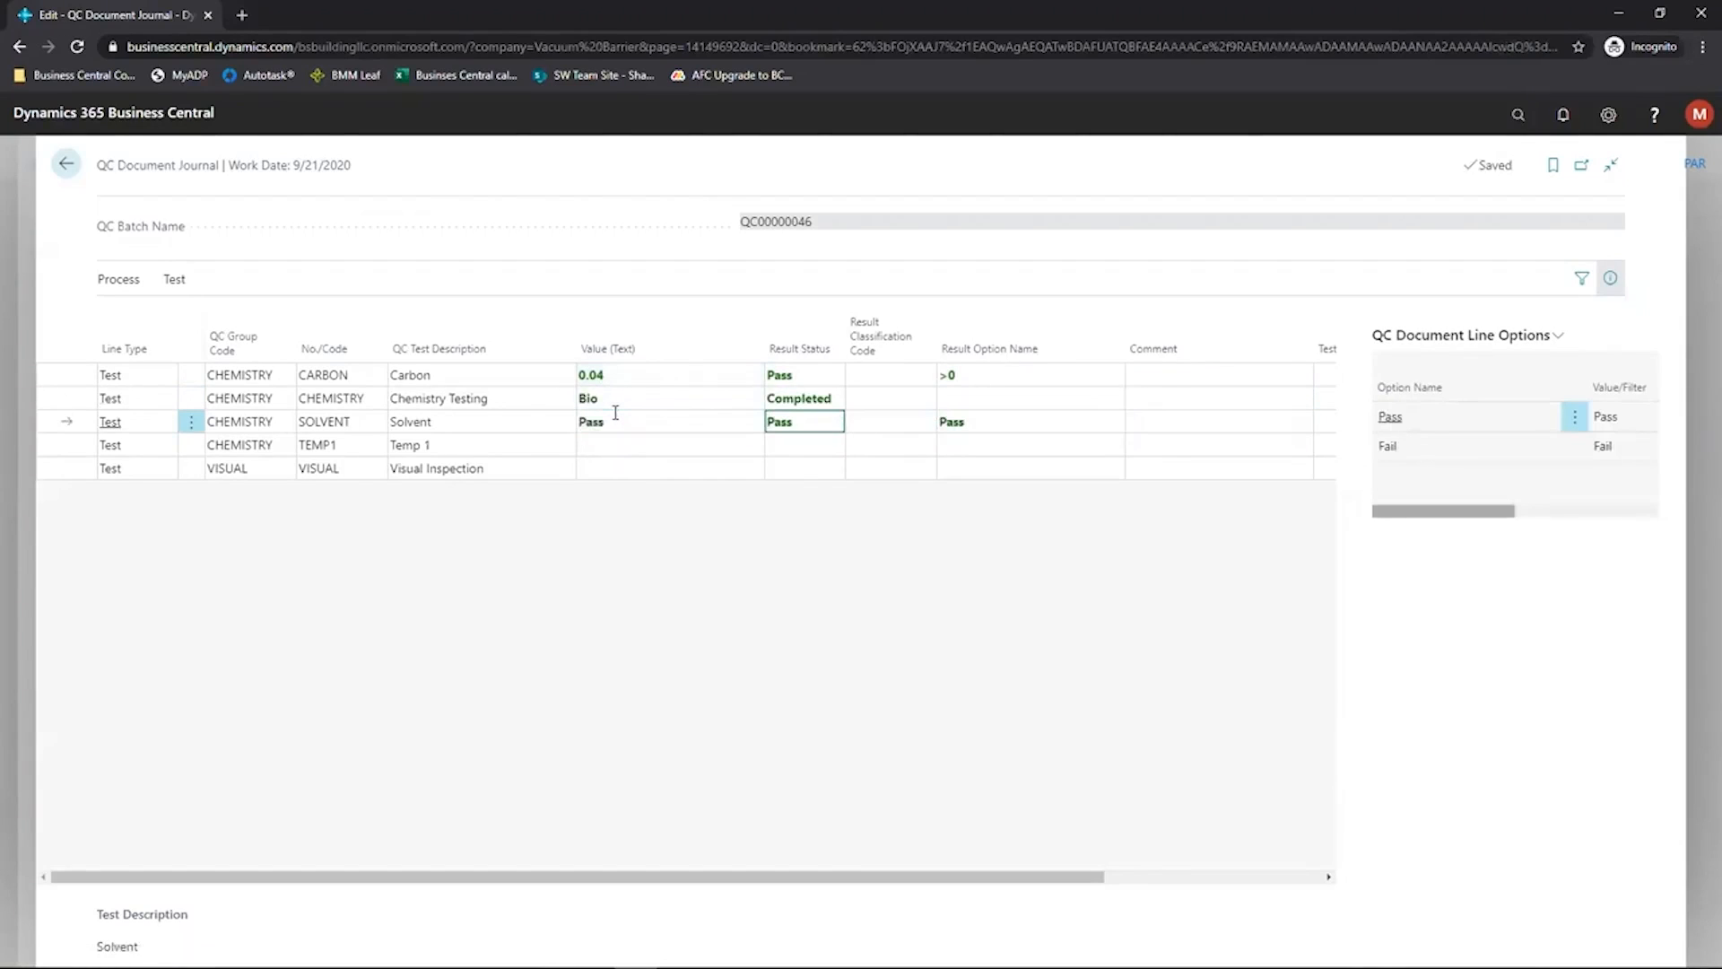
- Record 69 as the Temp 1 value and Pass for the Visual Inspection test
{"action": "key", "text": "Return"}
{"action": "type", "text": "69"}
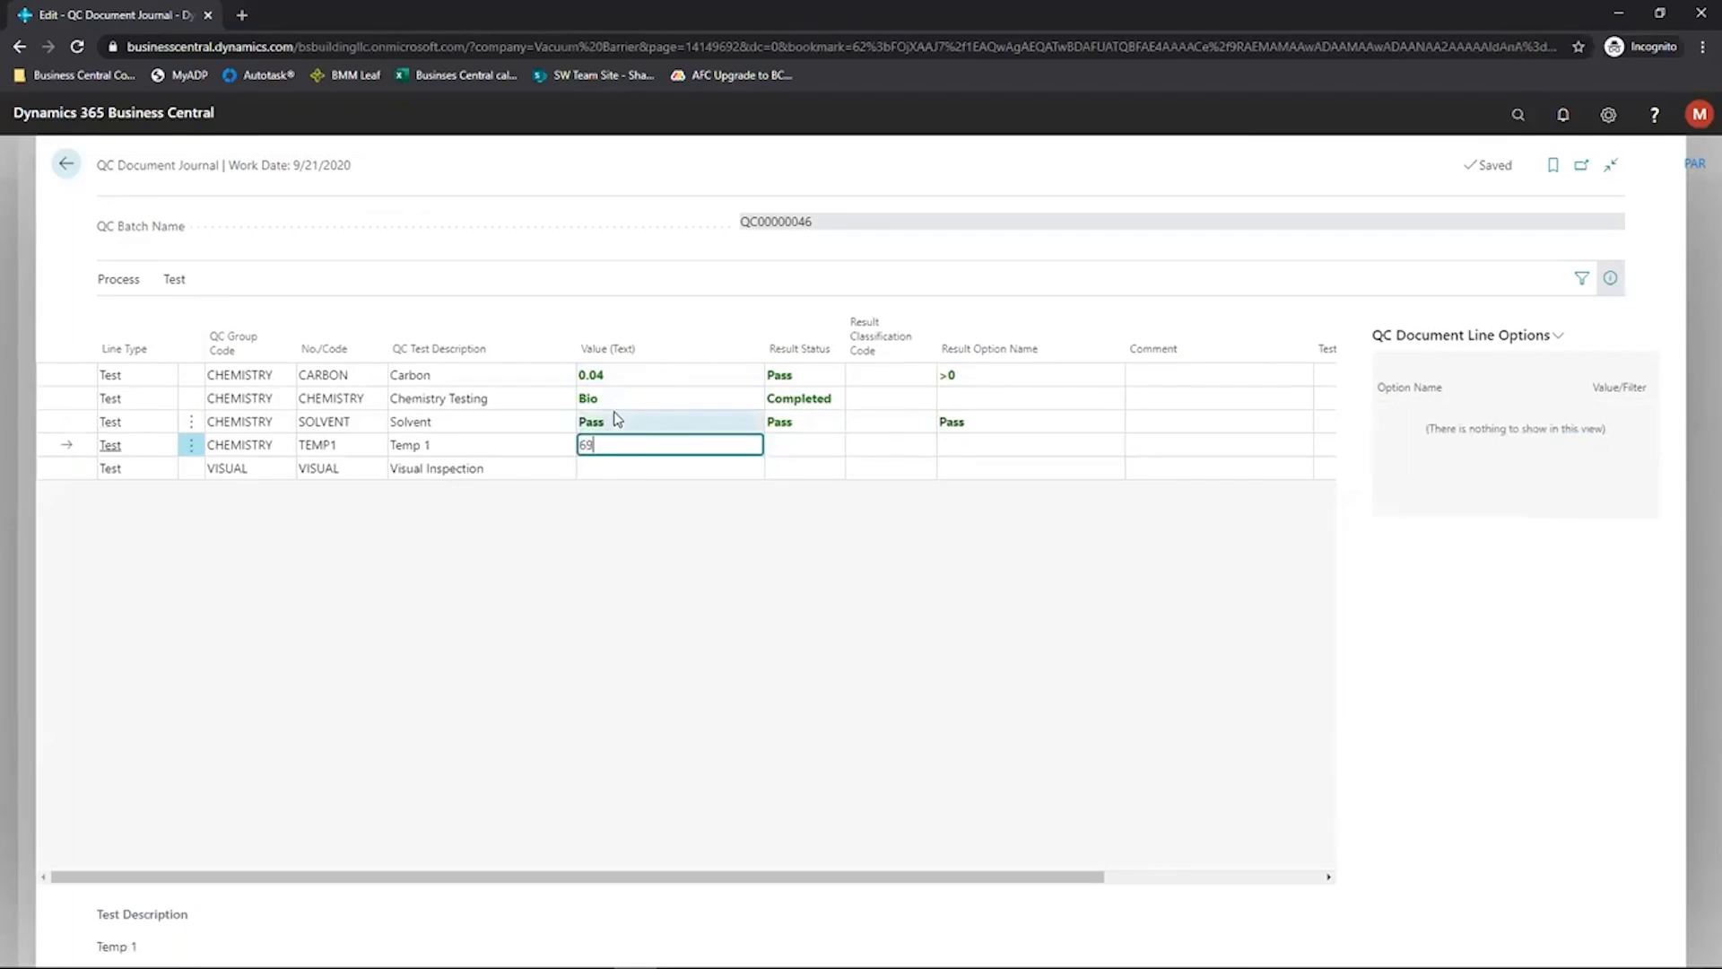
{"action": "key", "text": "Return"}
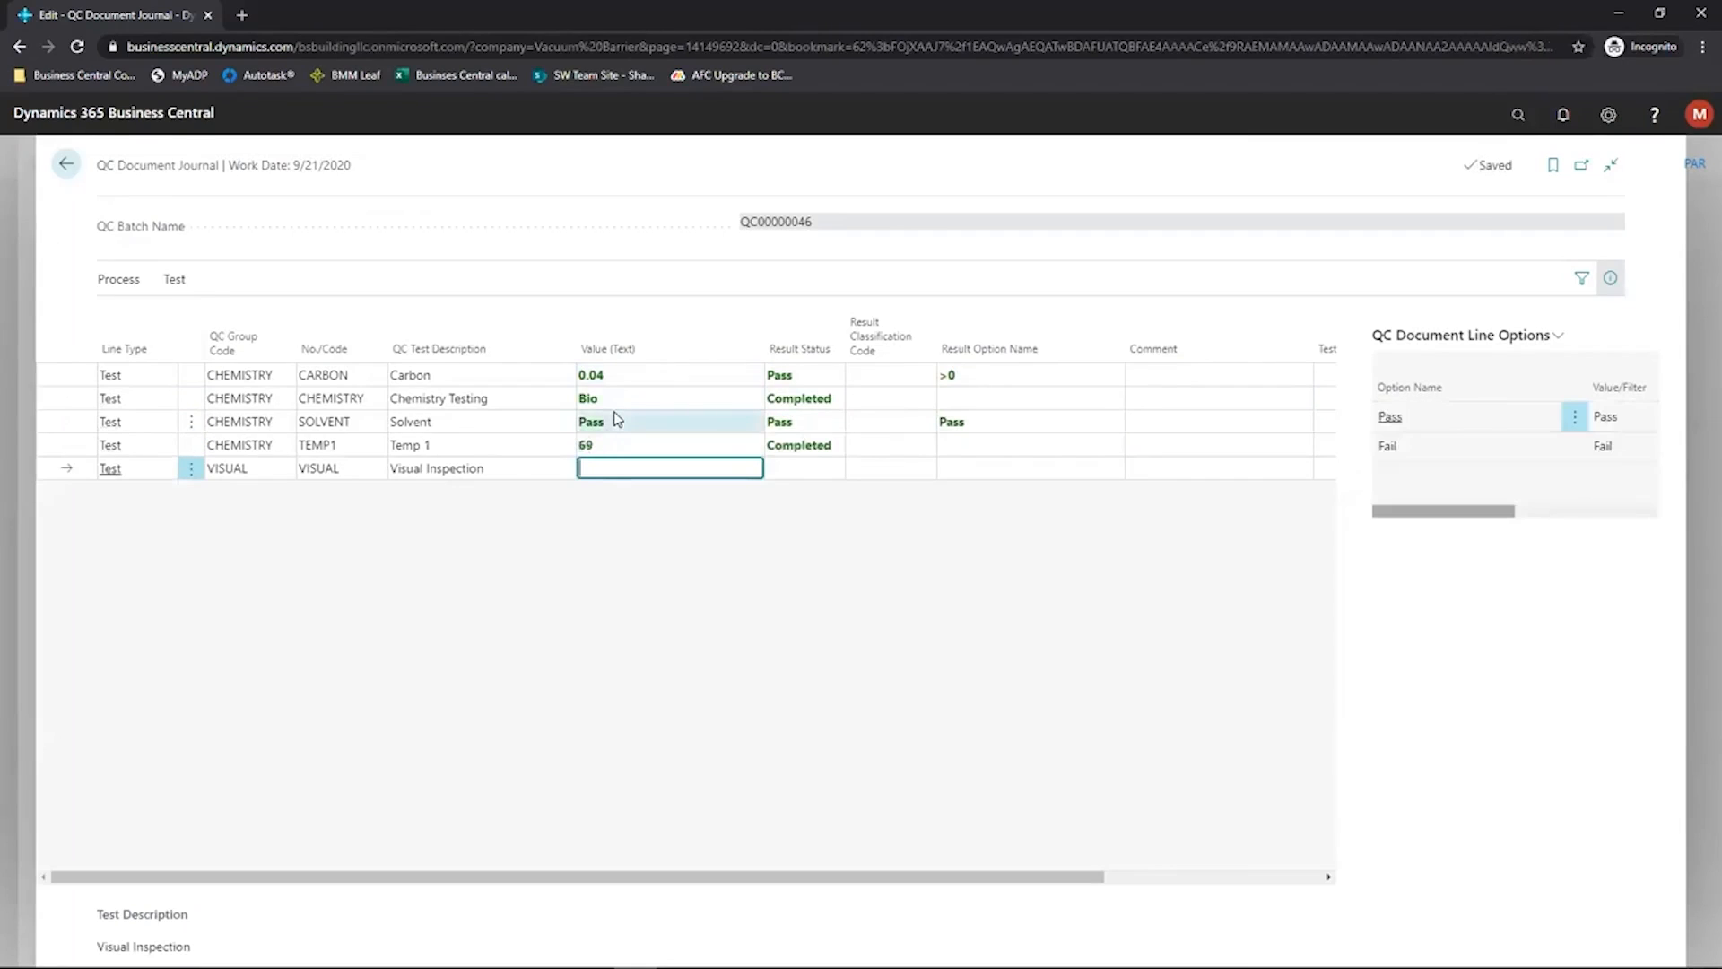
{"action": "type", "text": "pa"}
{"action": "key", "text": "Return"}
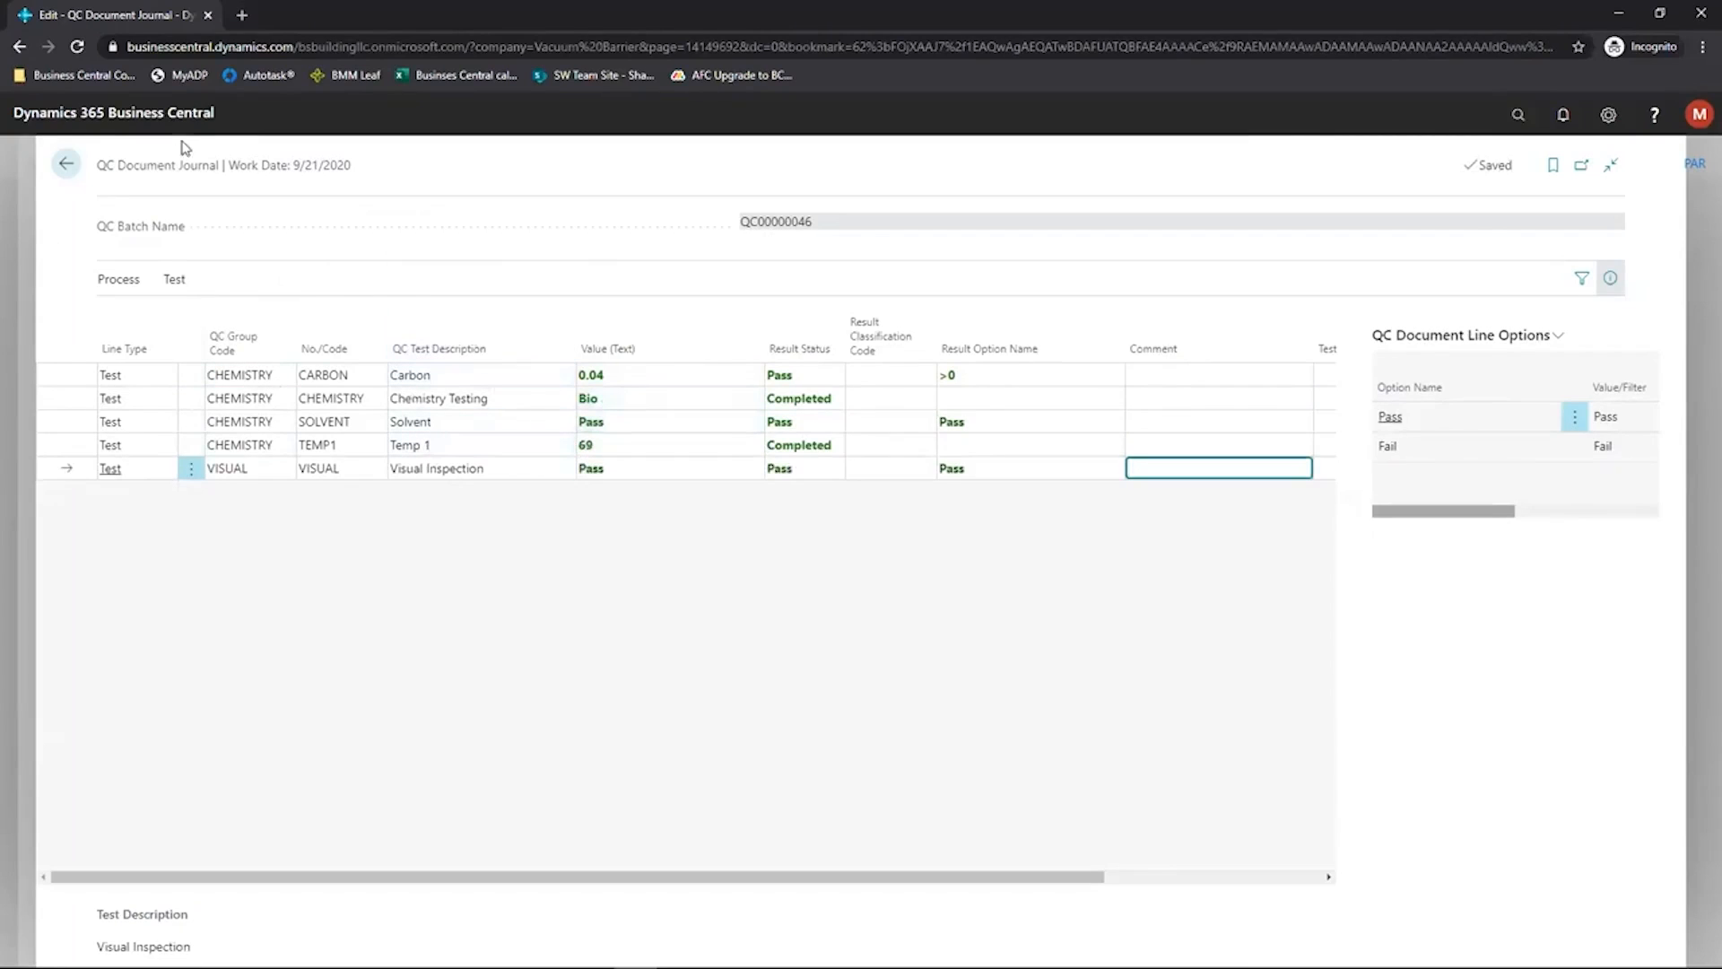
- Post the QC journal lines with the entered test results and return to the QC document
{"action": "left_click", "coordinate": [127, 281]}
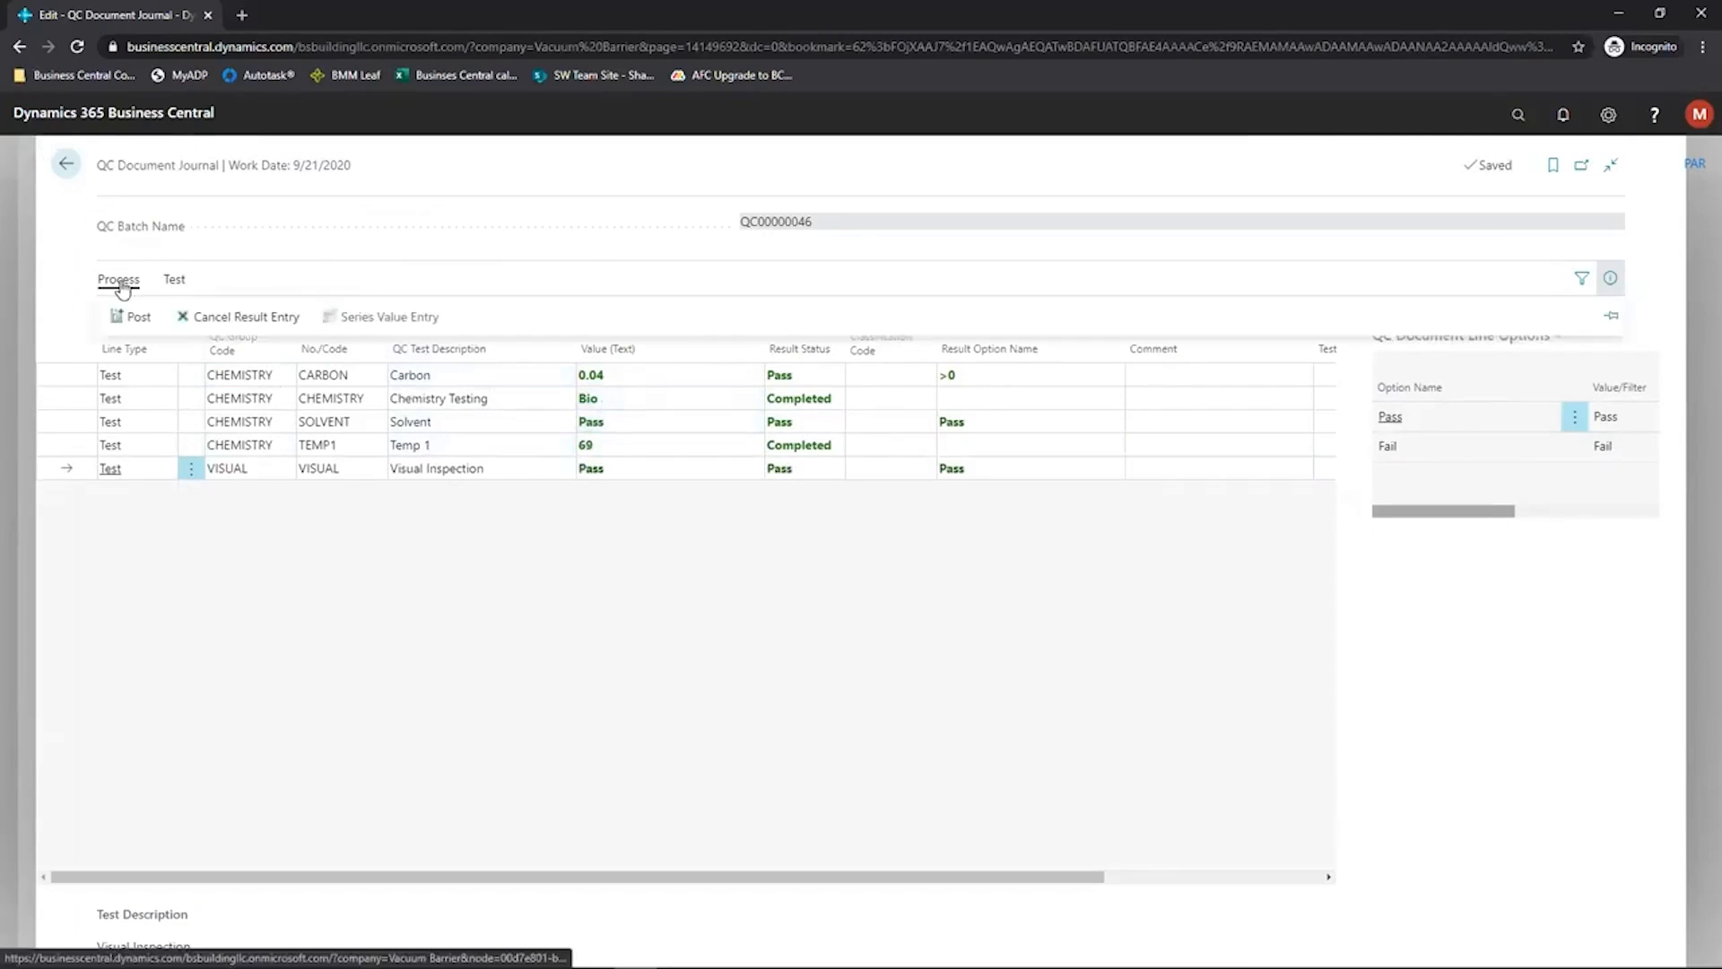
{"action": "left_click", "coordinate": [133, 319]}
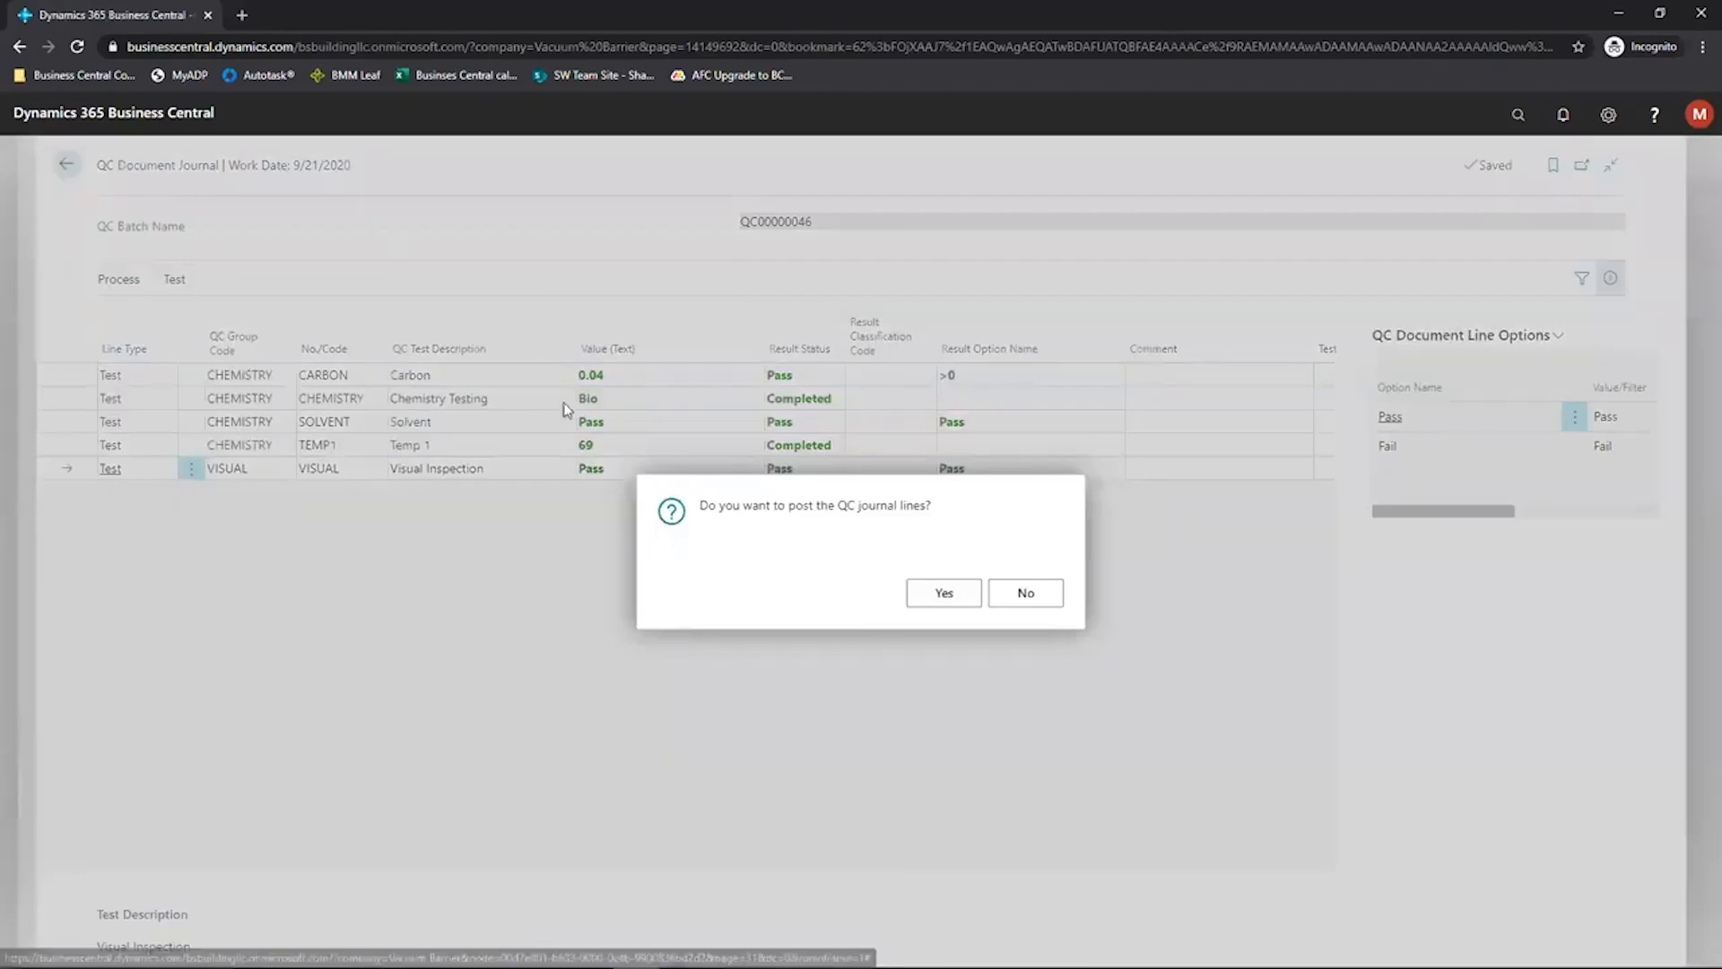
{"action": "left_click", "coordinate": [937, 596]}
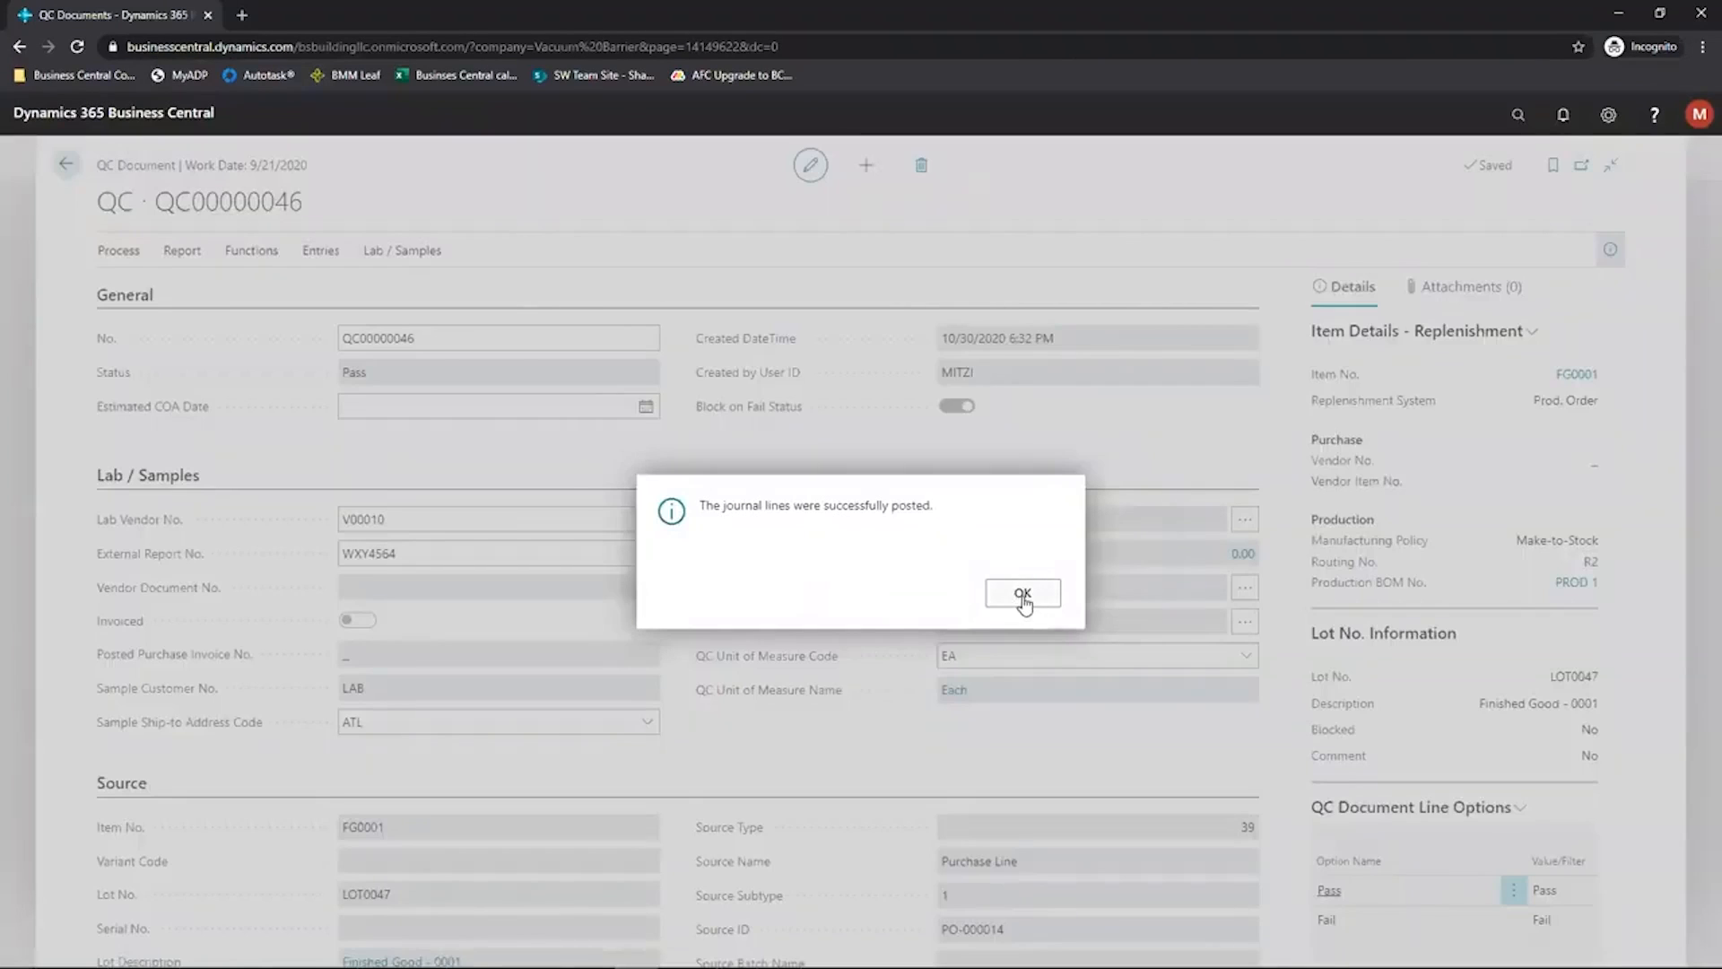
{"action": "left_click", "coordinate": [1019, 596]}
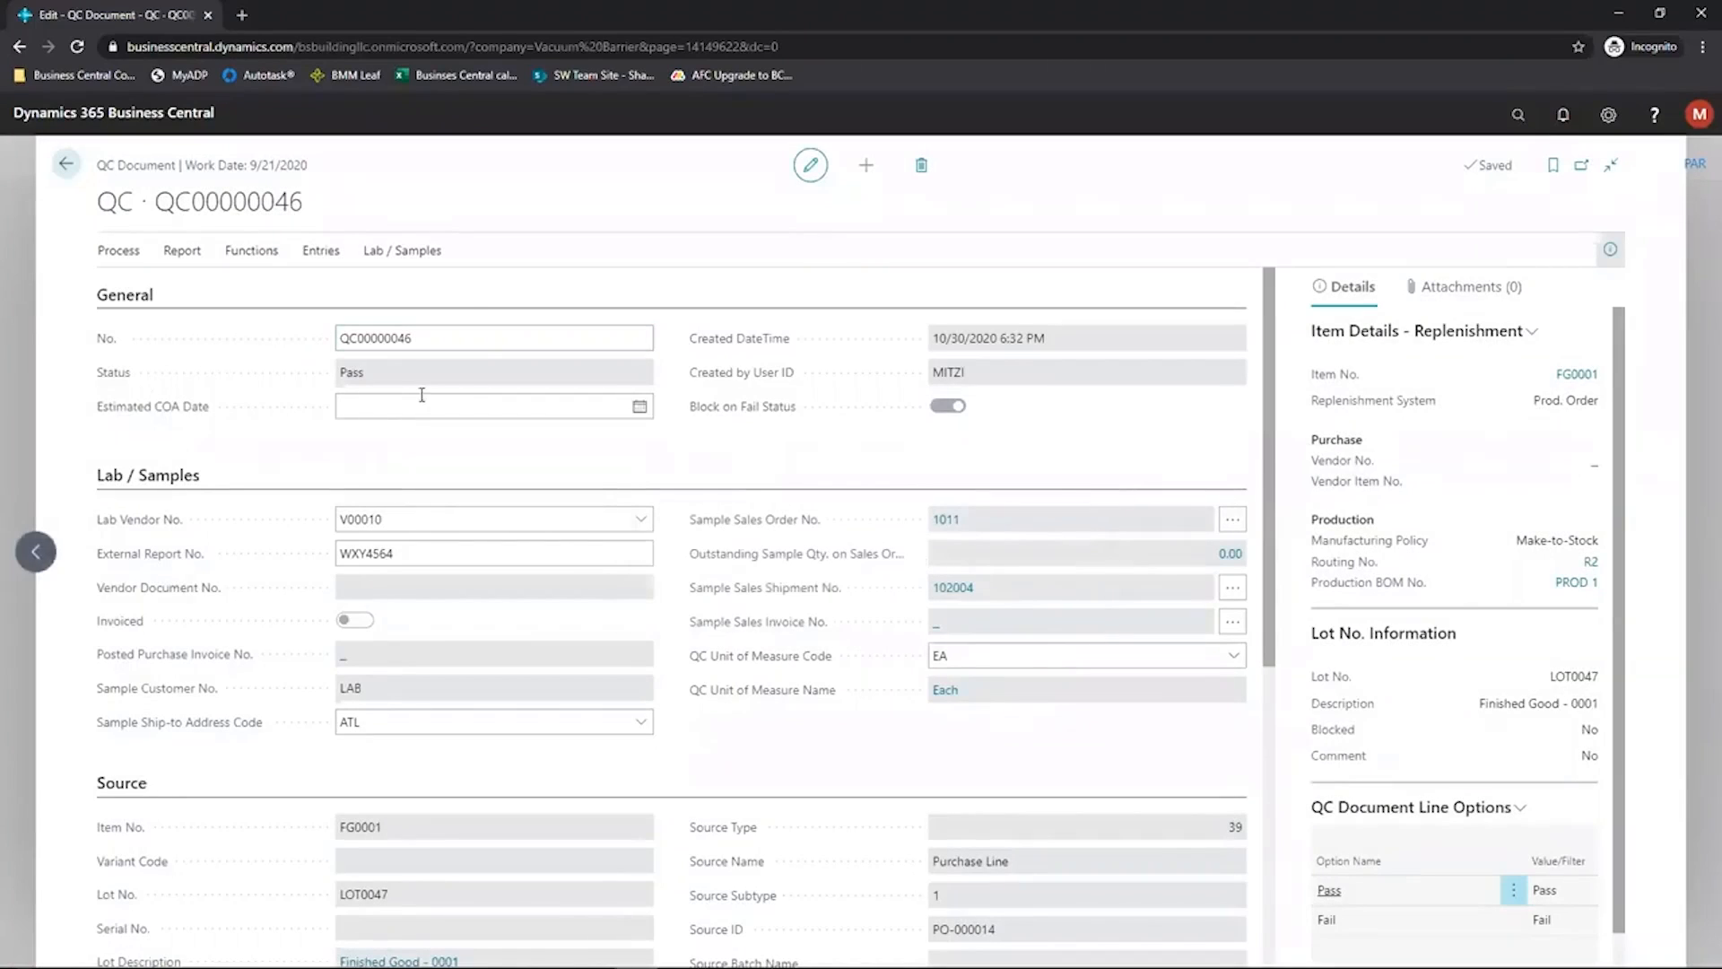
{"action": "left_click", "coordinate": [401, 261]}
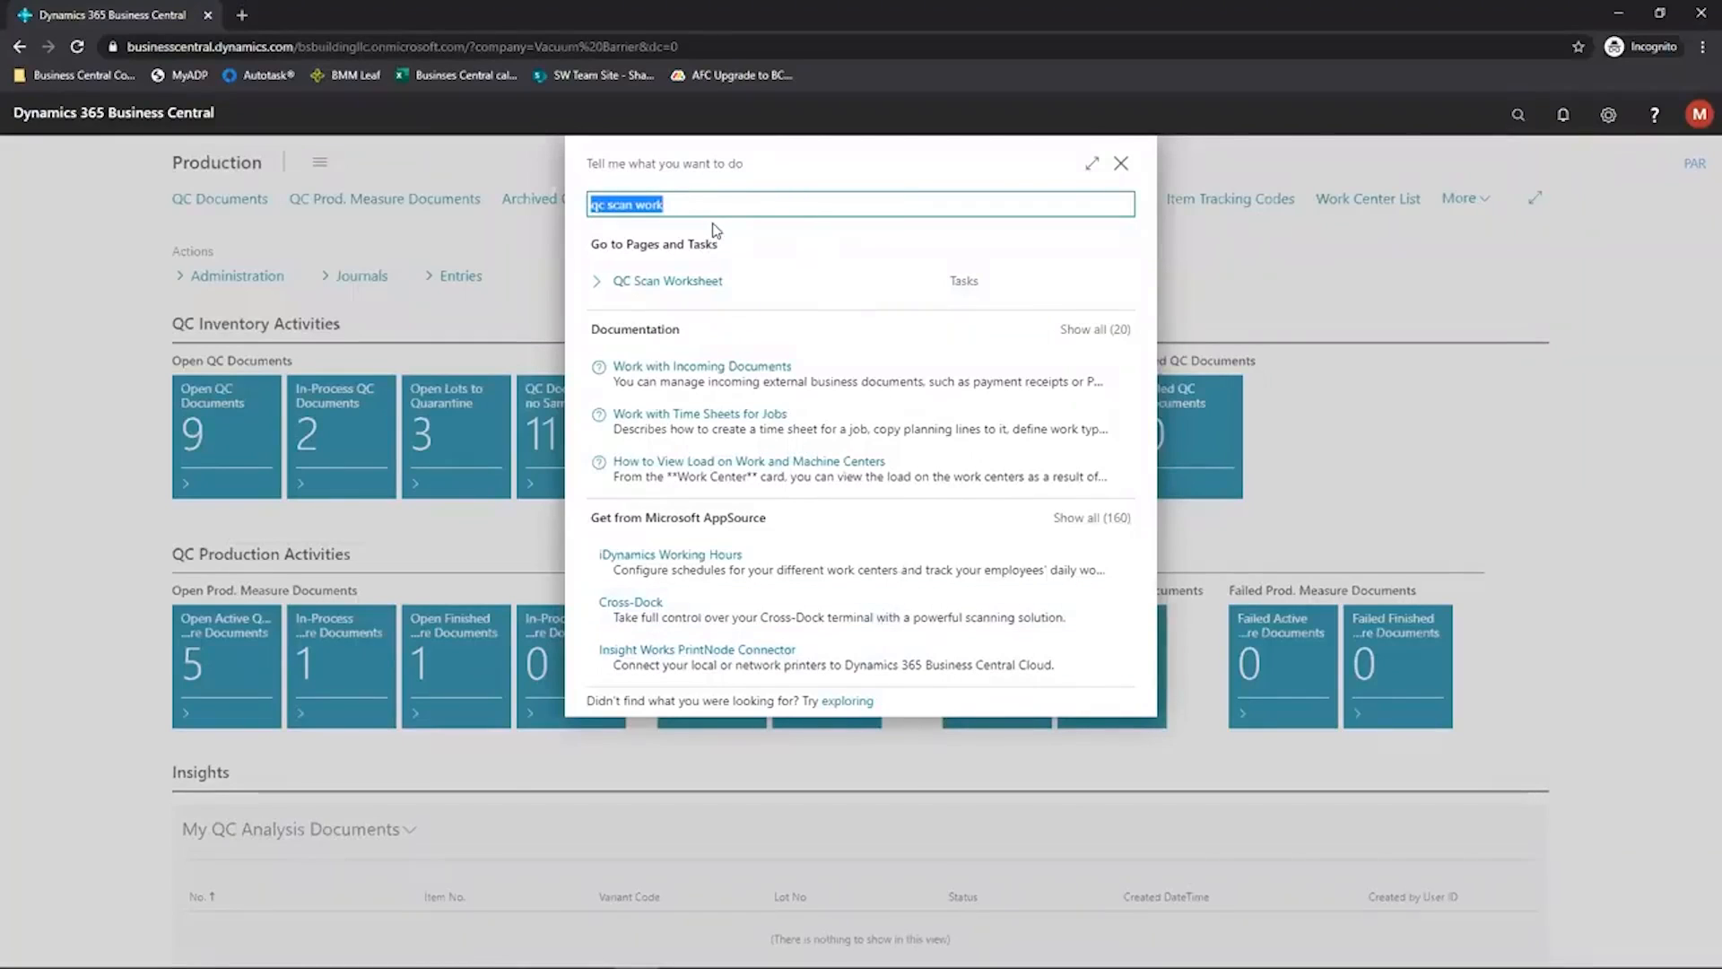
- Open the QC Scan Worksheet and enter lot LOT0046 as the scan
{"action": "left_click", "coordinate": [687, 282]}
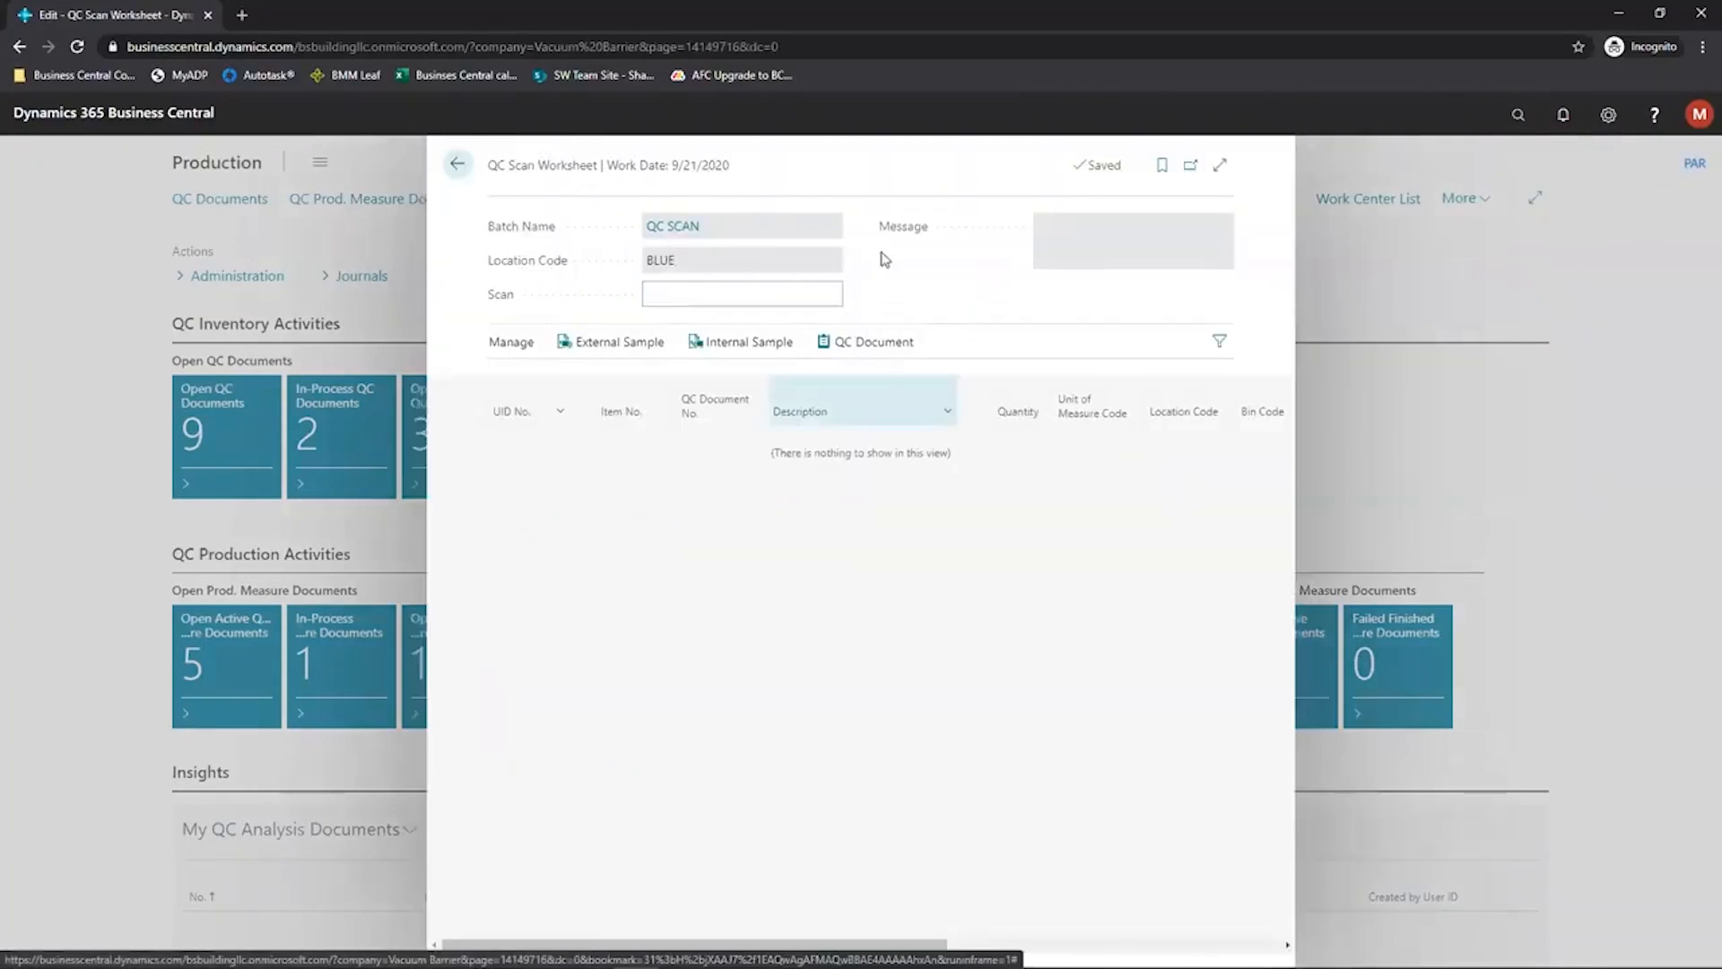
{"action": "left_click", "coordinate": [710, 293]}
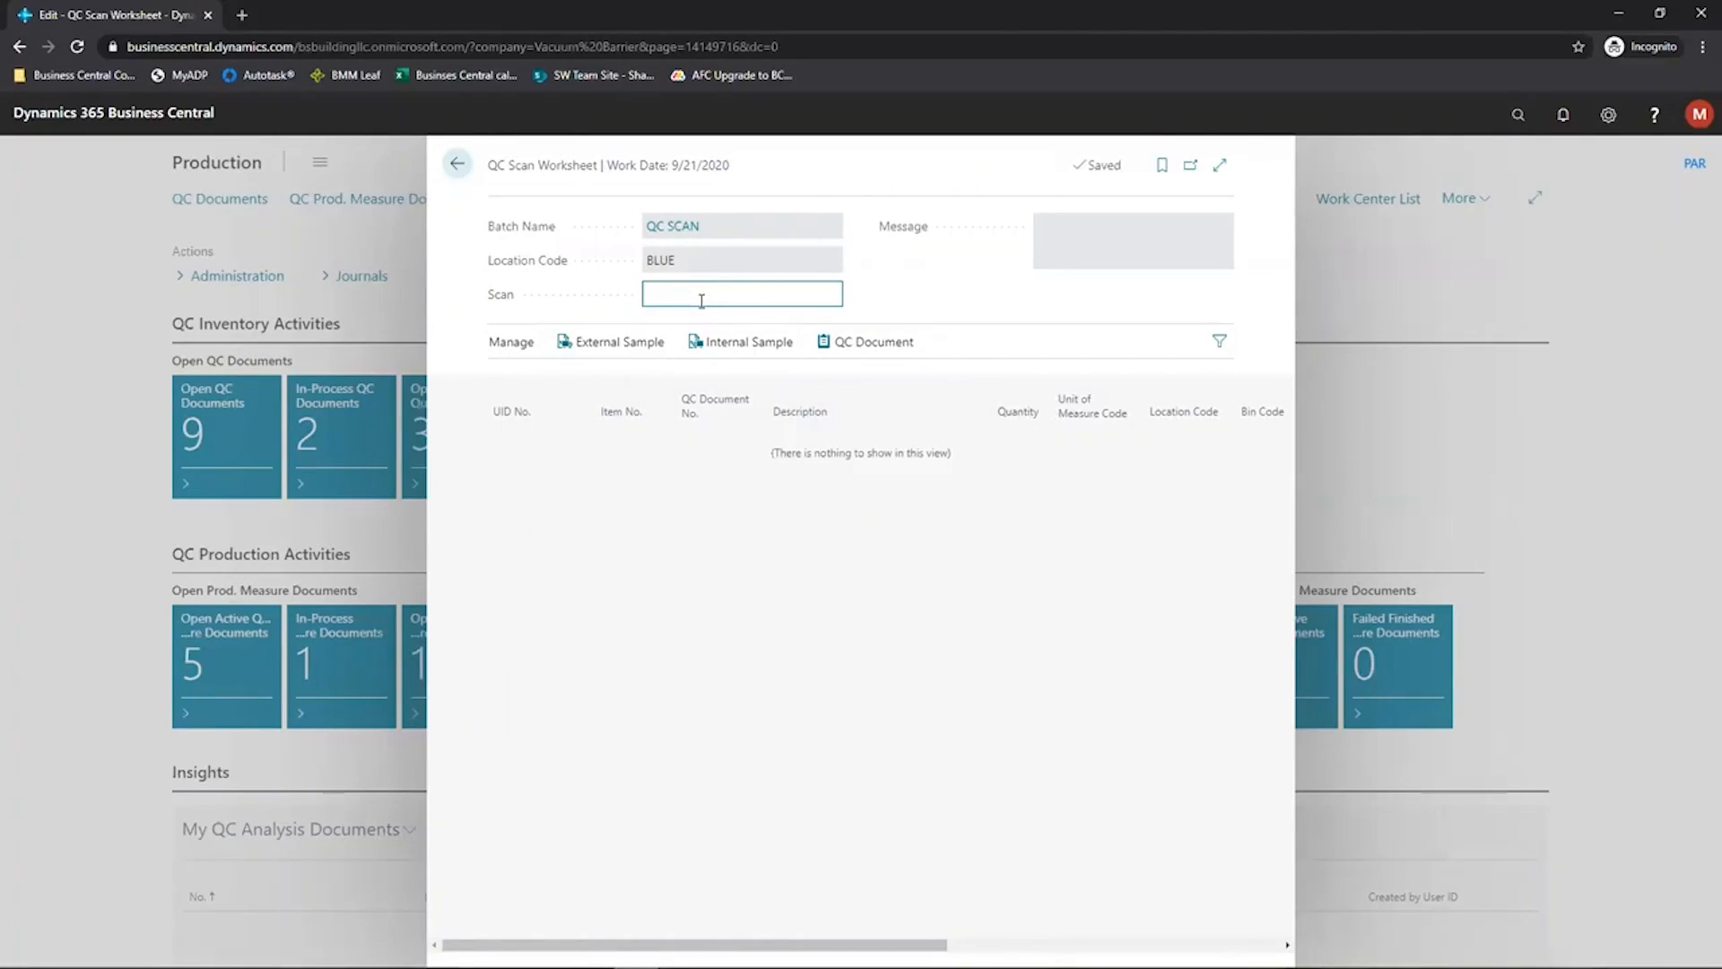
{"action": "type", "text": "LOT0046"}
{"action": "key", "text": "Return"}
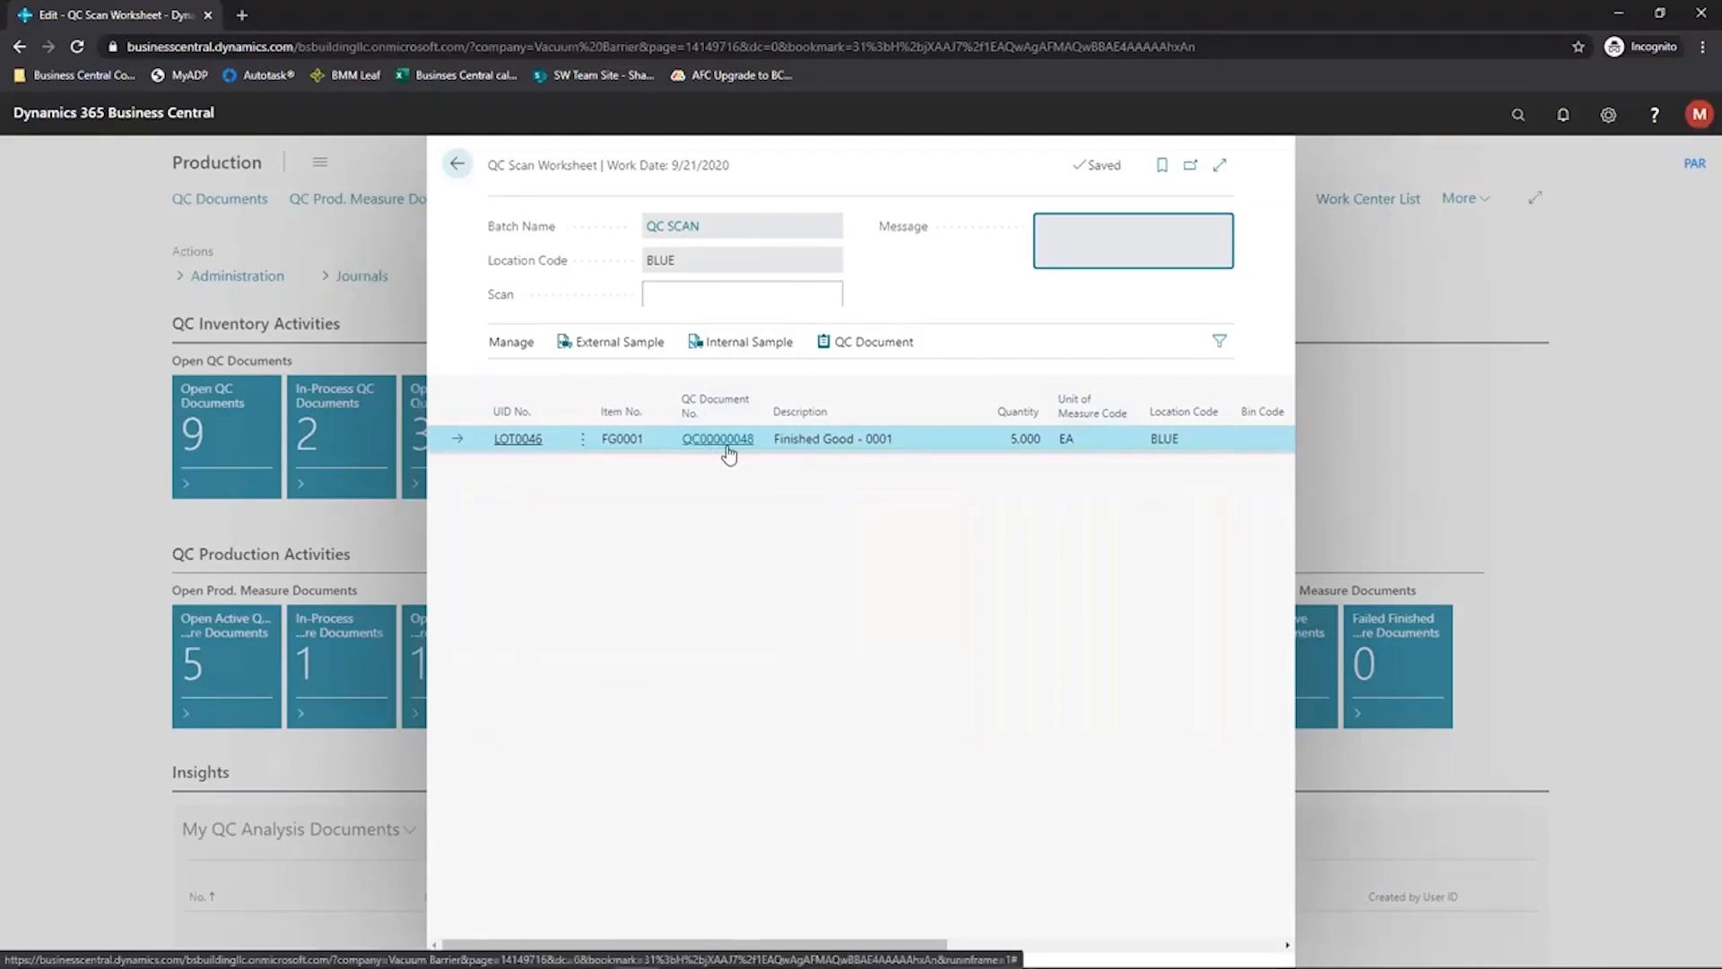
- Create an internal sample for LOT0046 with a sample quantity of 2 from location BLUE, and open its item journal
{"action": "left_click", "coordinate": [726, 343]}
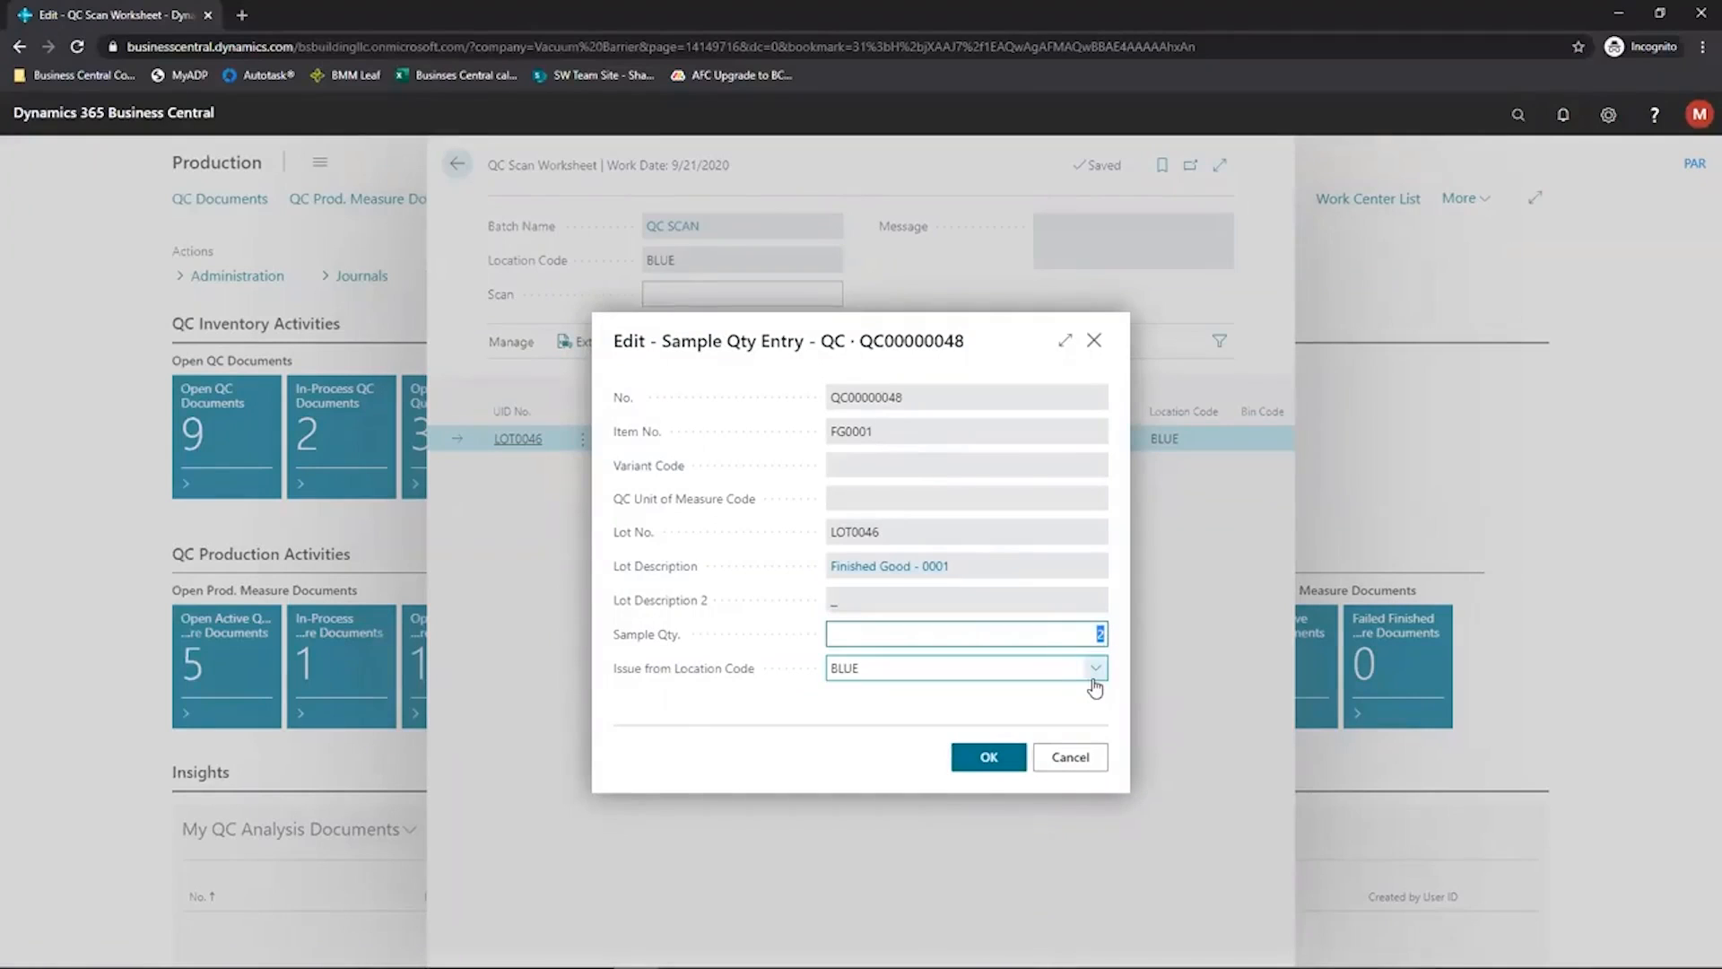
{"action": "left_click", "coordinate": [992, 756]}
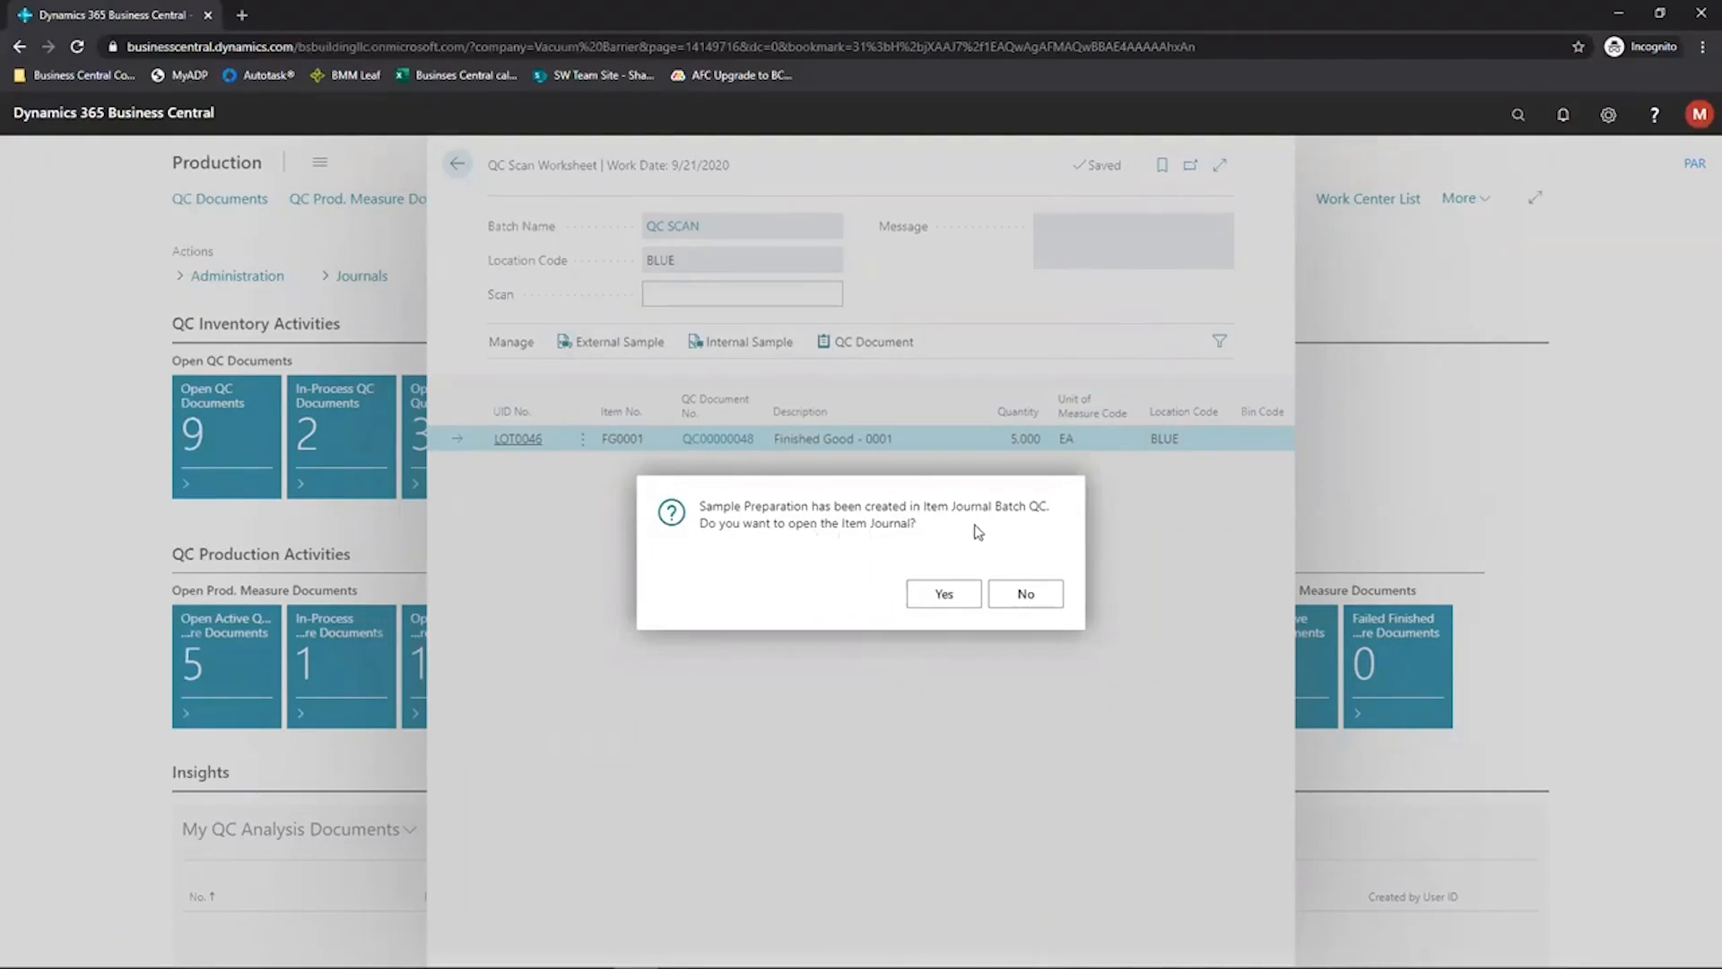
{"action": "left_click", "coordinate": [944, 594]}
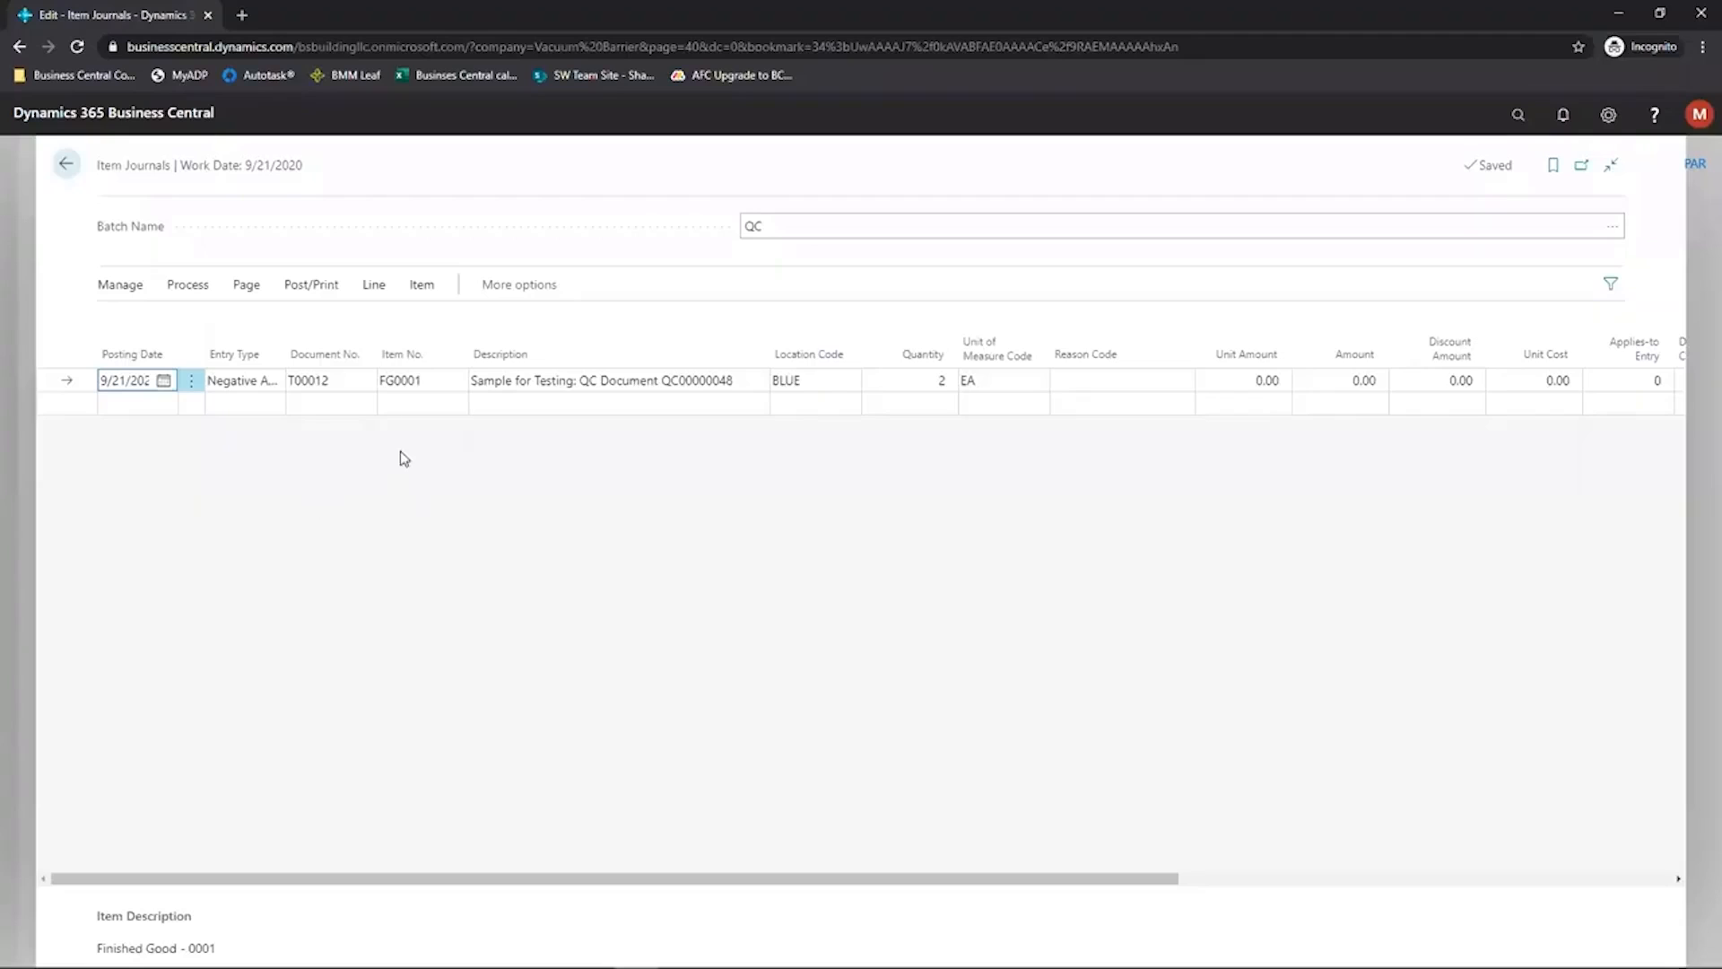
- Set the reason code of the FG0001 sample line in the item journal to QC SAMPLE
{"action": "left_click", "coordinate": [403, 379]}
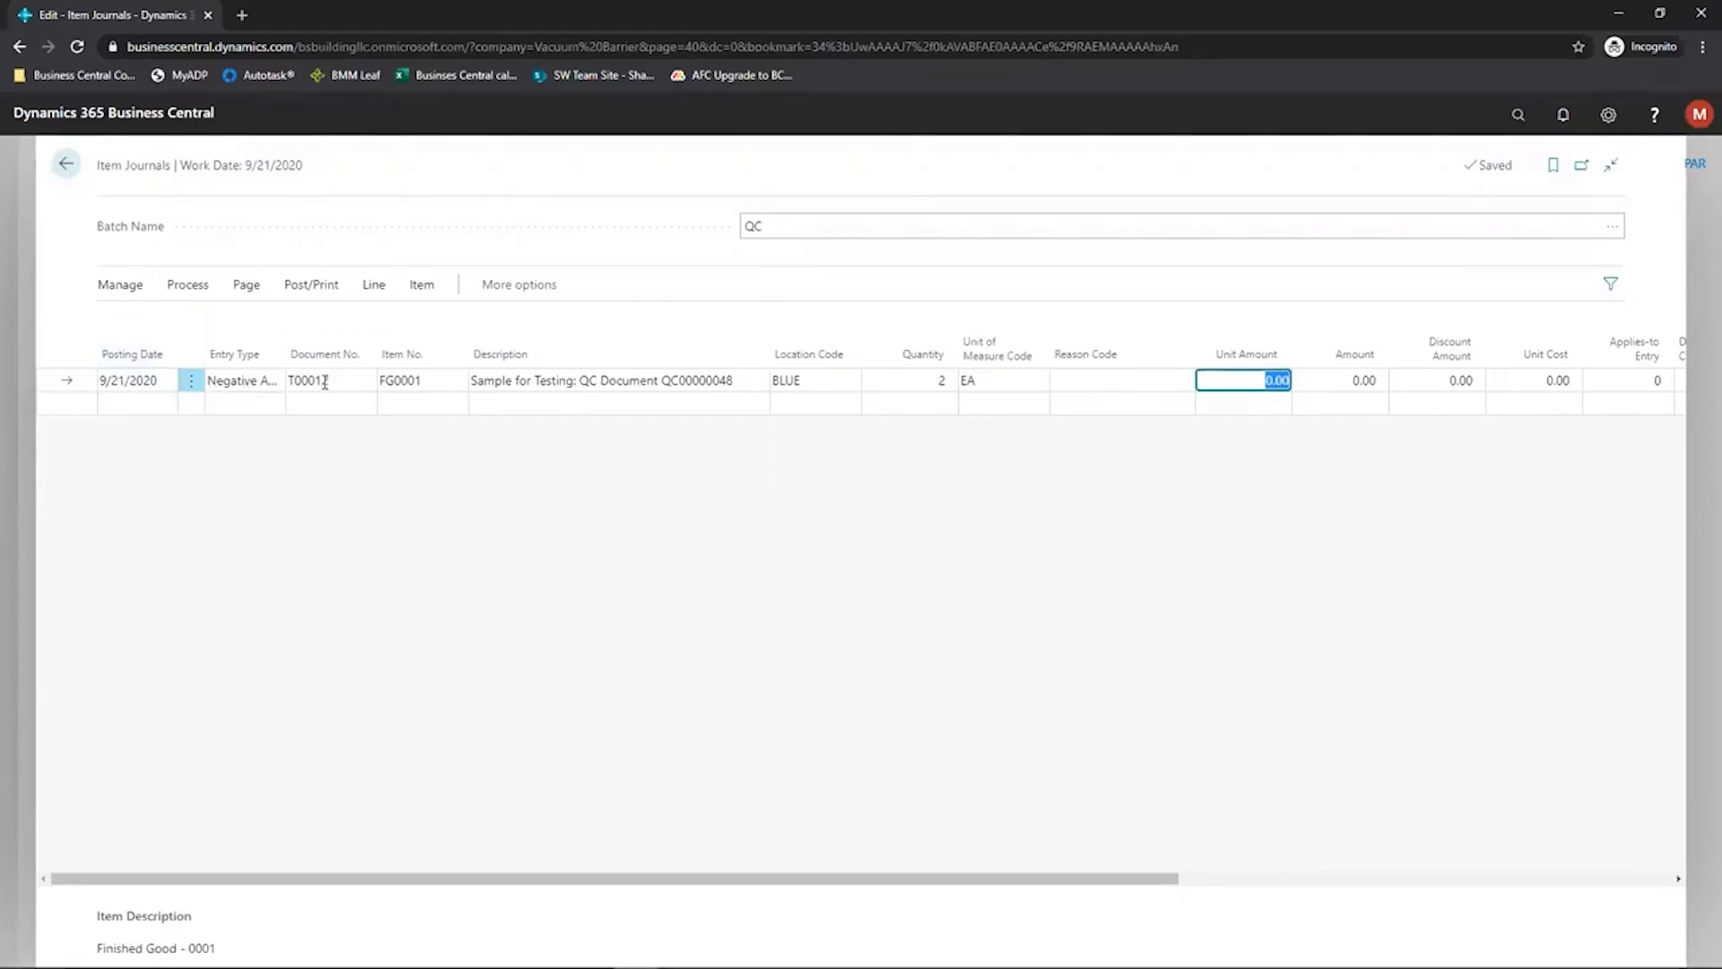
{"action": "left_click", "coordinate": [1184, 383]}
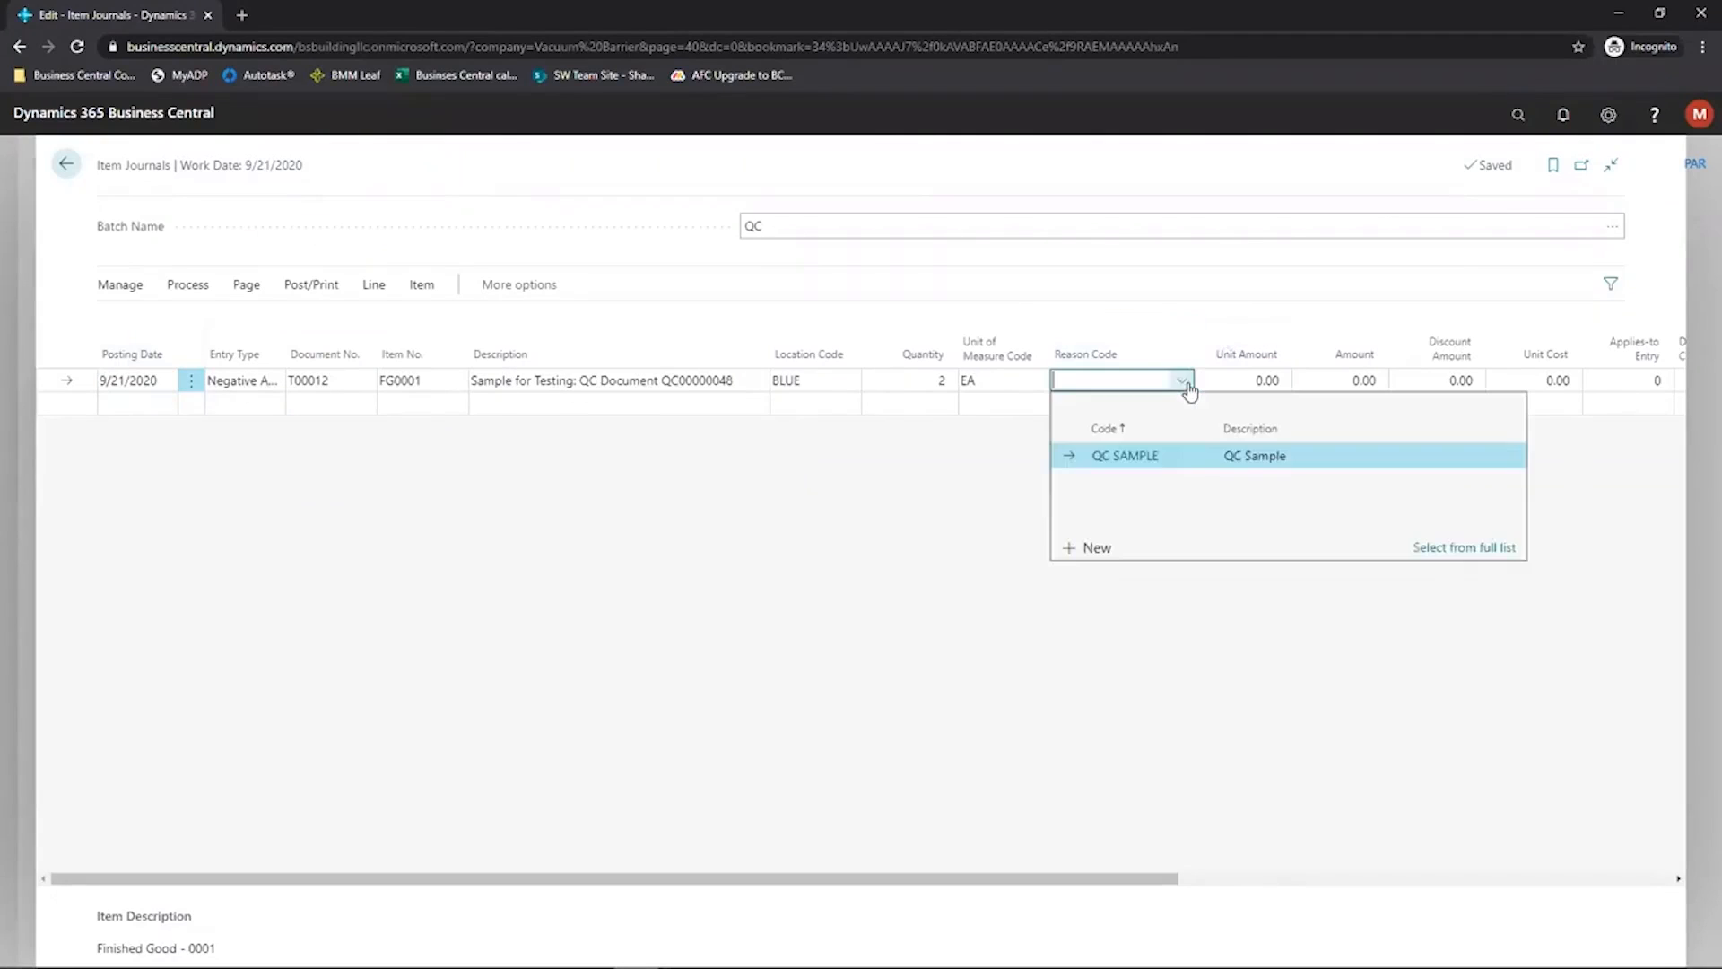
{"action": "left_click", "coordinate": [1131, 454]}
{"action": "key", "text": "Tab"}
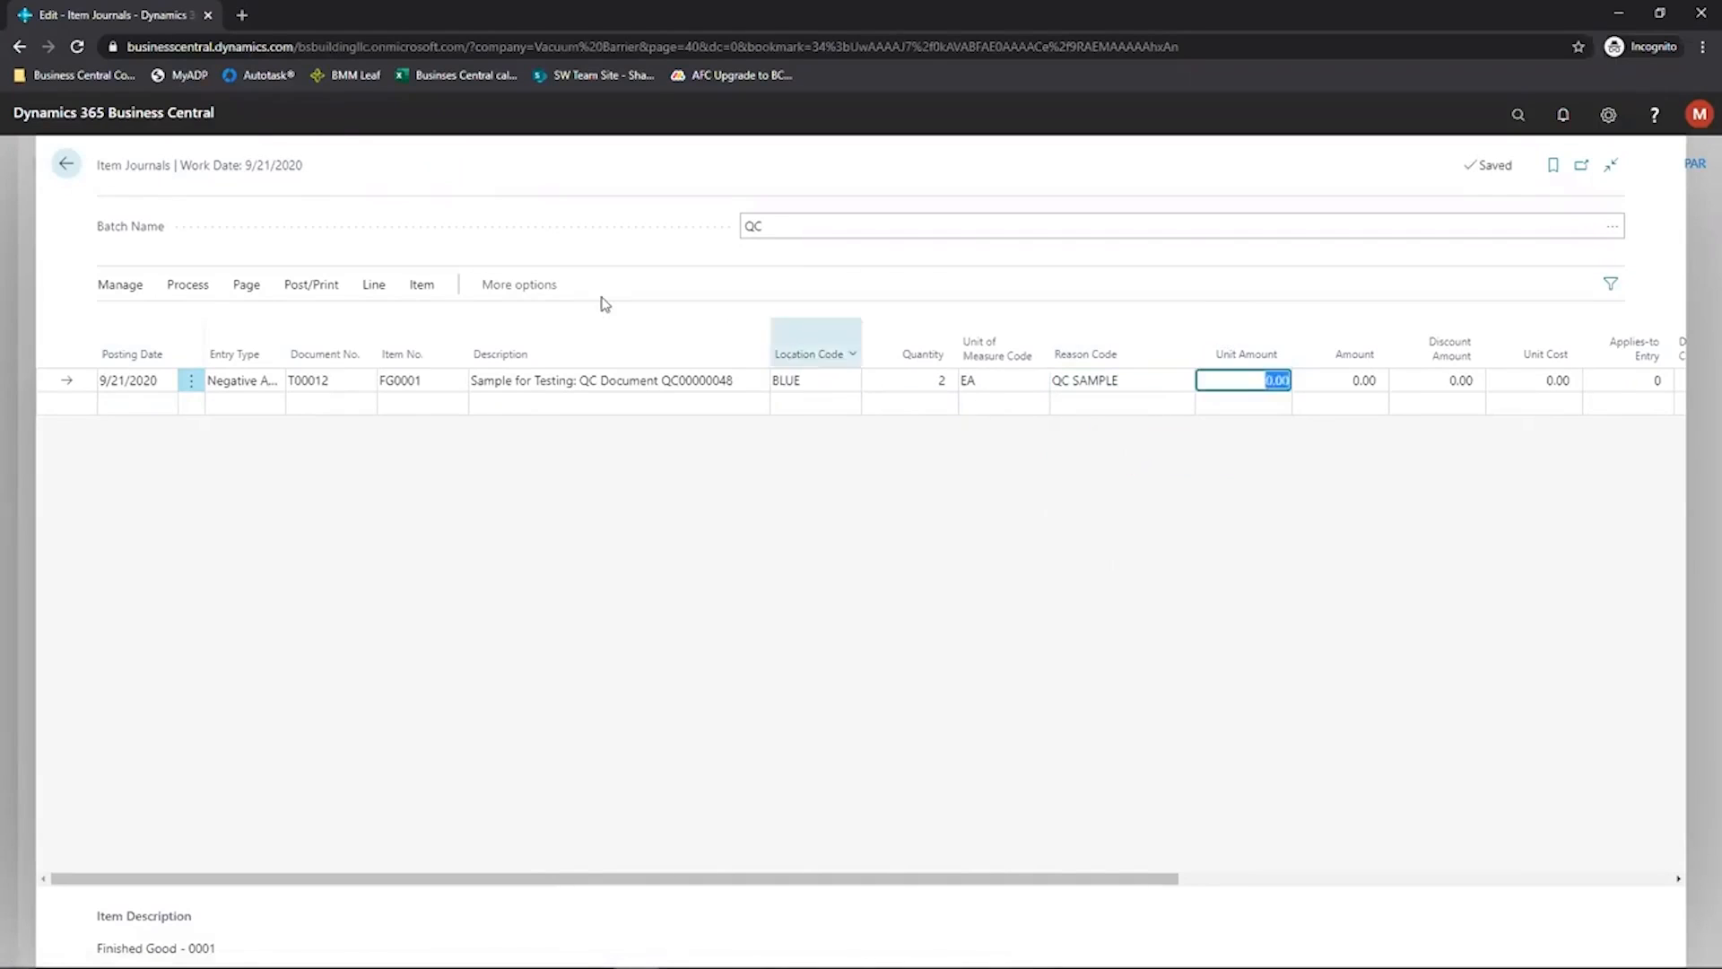
- Post the item journal line for the internal QC sample
{"action": "left_click", "coordinate": [299, 285]}
{"action": "left_click", "coordinate": [135, 324]}
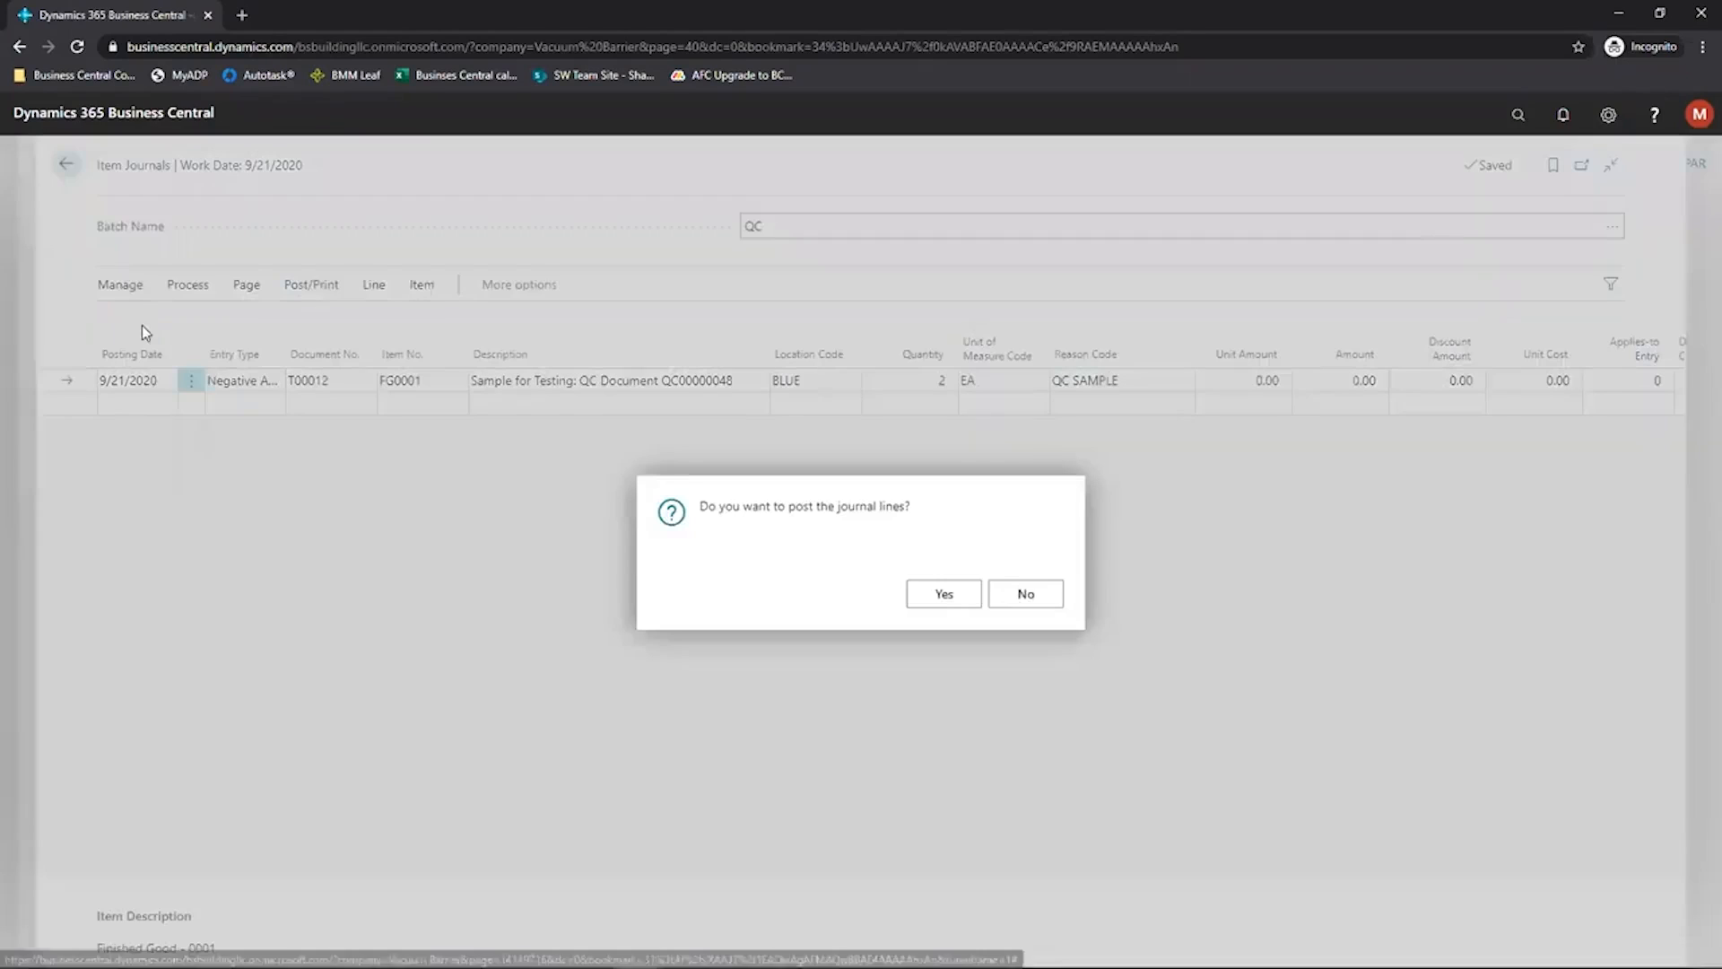
{"action": "left_click", "coordinate": [938, 597]}
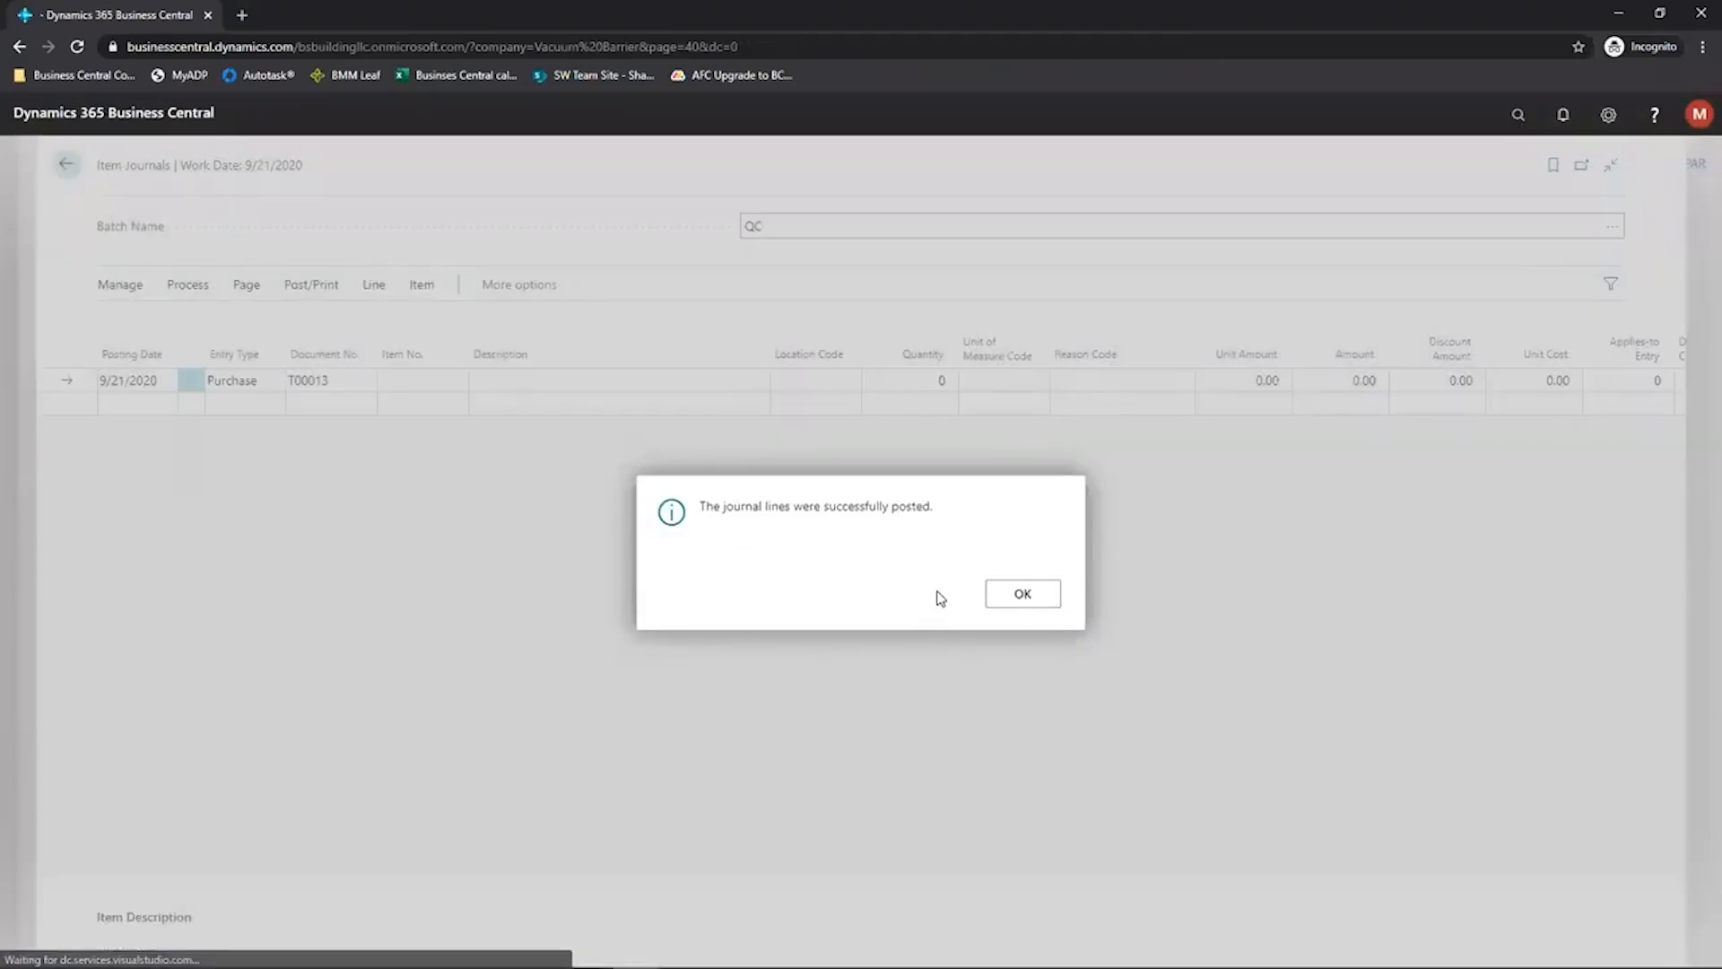
{"action": "left_click", "coordinate": [1023, 596]}
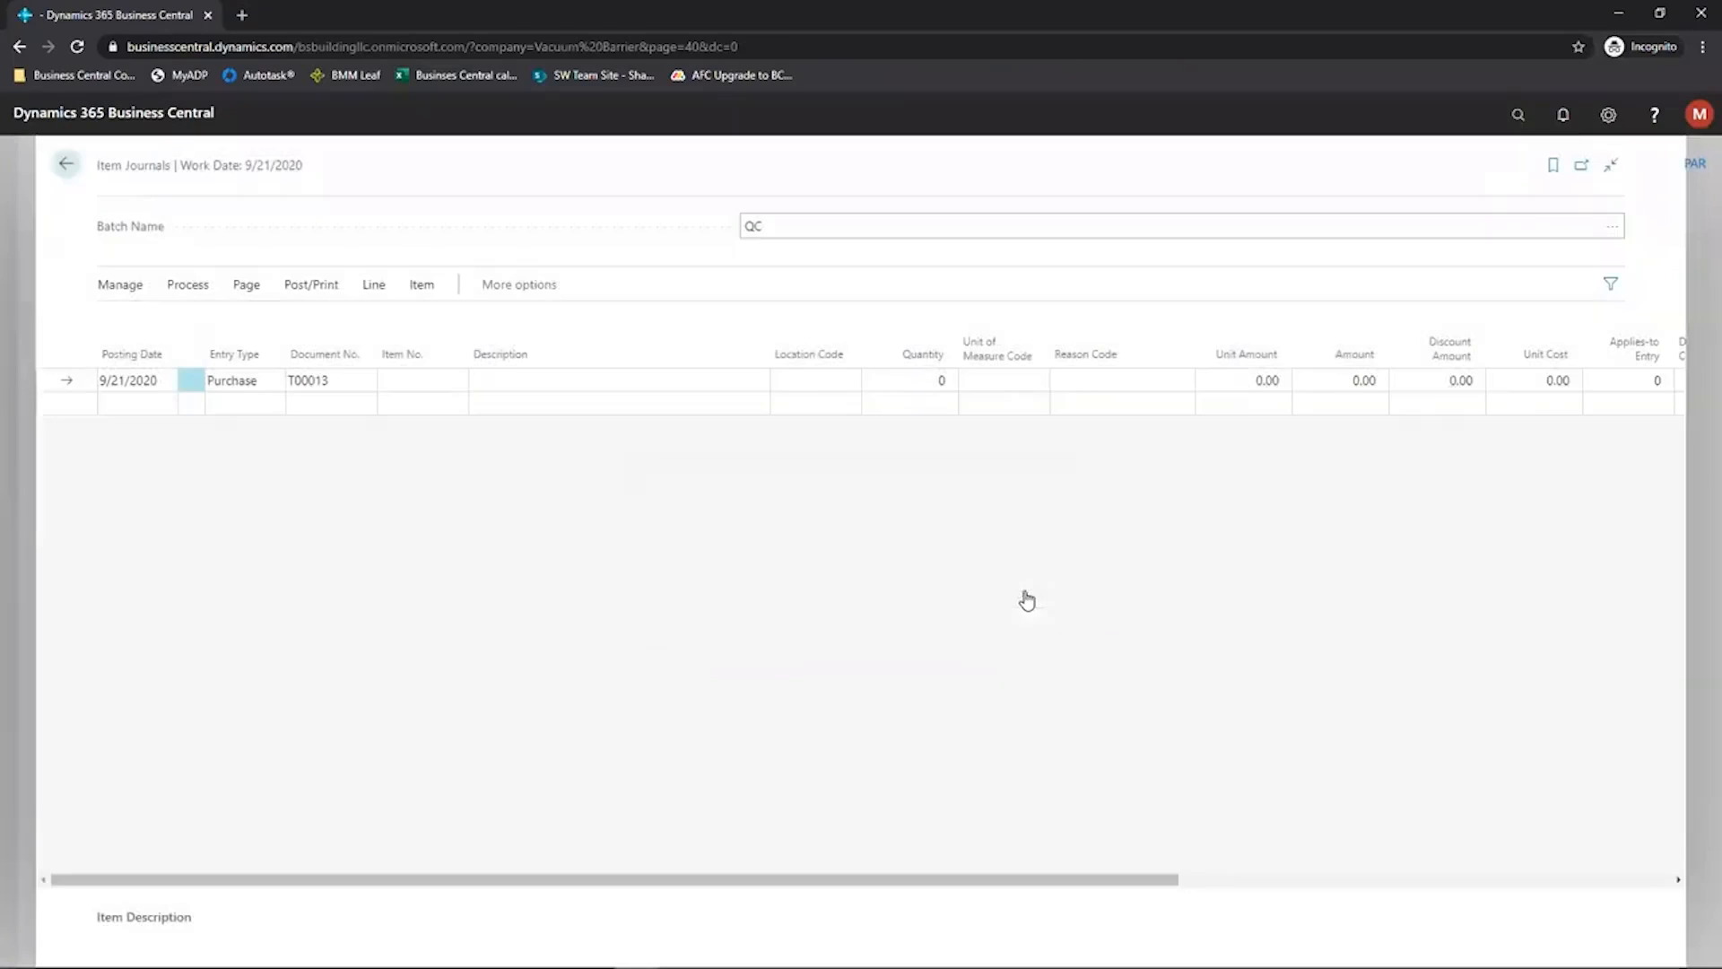
- Close the item journal and the QC Scan Worksheet, and open the QC Documents list
{"action": "left_click", "coordinate": [68, 166]}
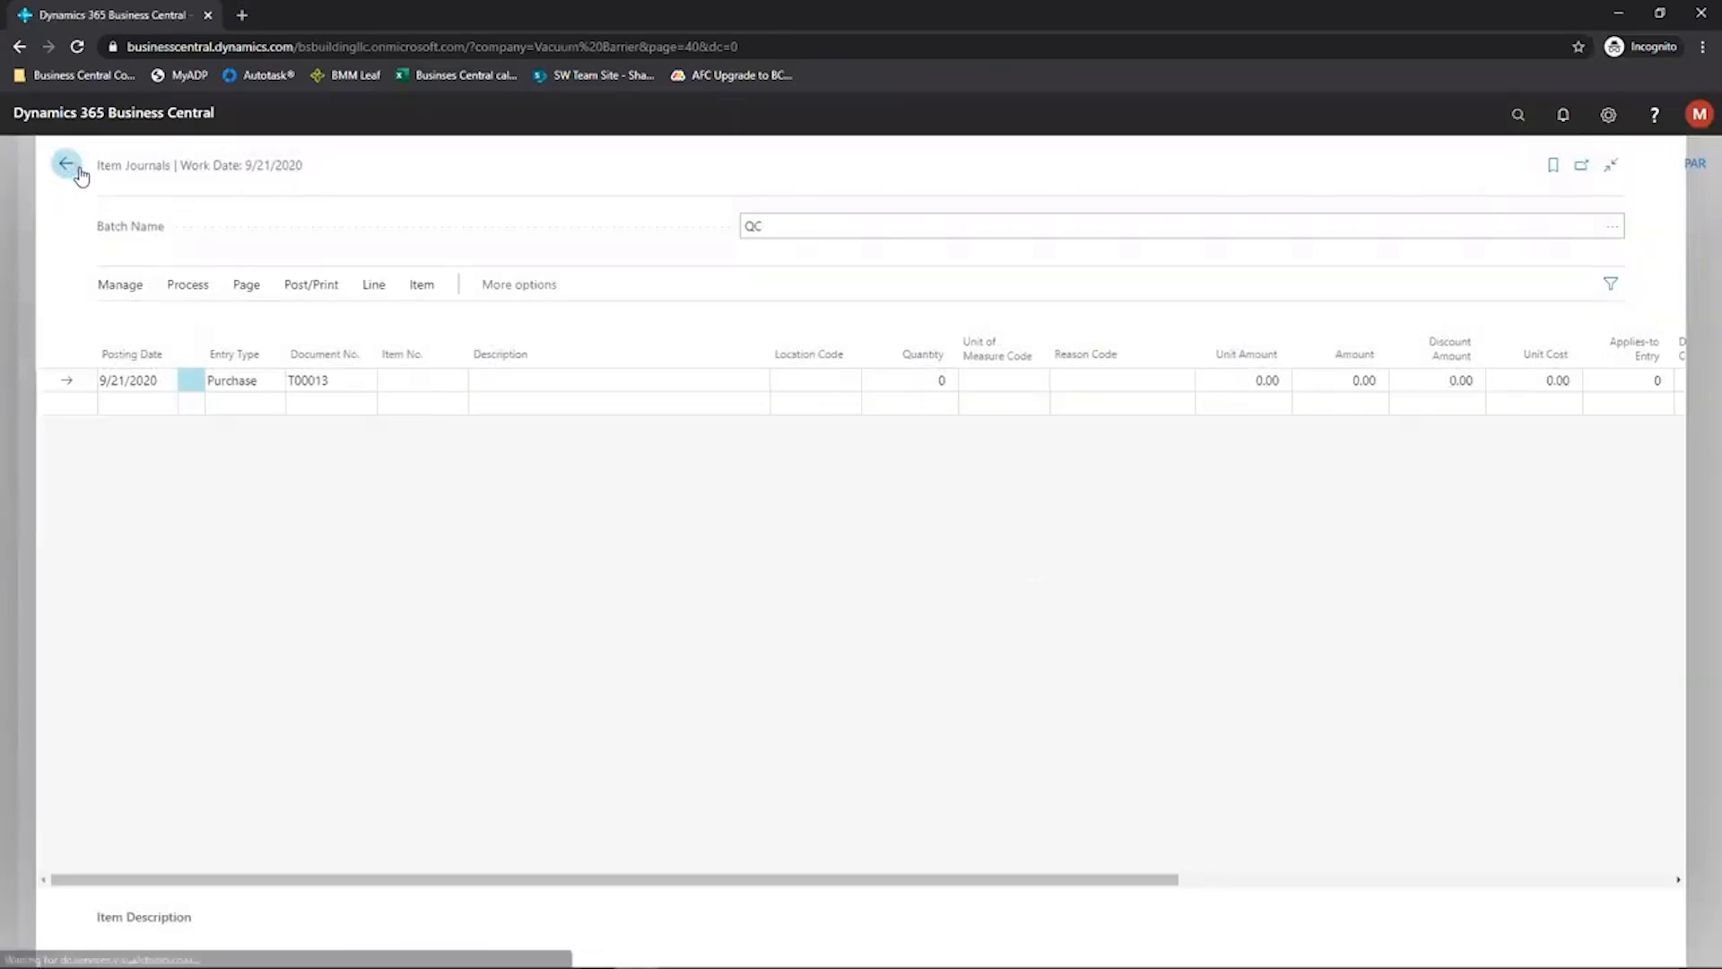
{"action": "left_click", "coordinate": [455, 166]}
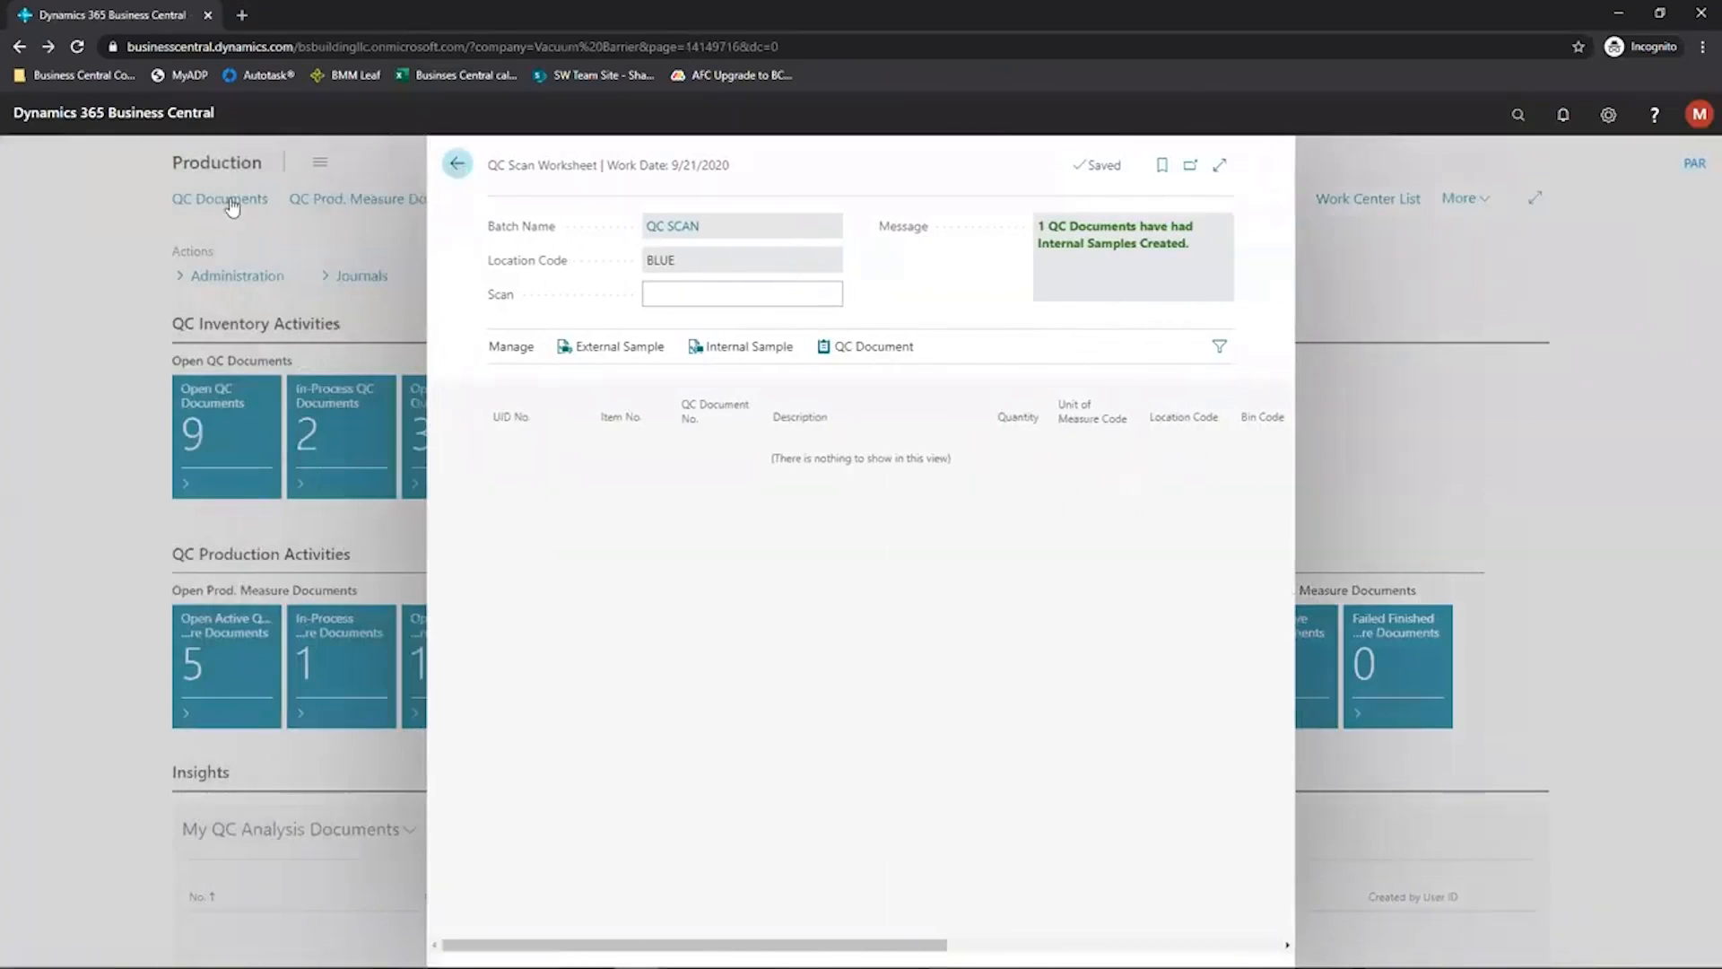
{"action": "left_click", "coordinate": [224, 199]}
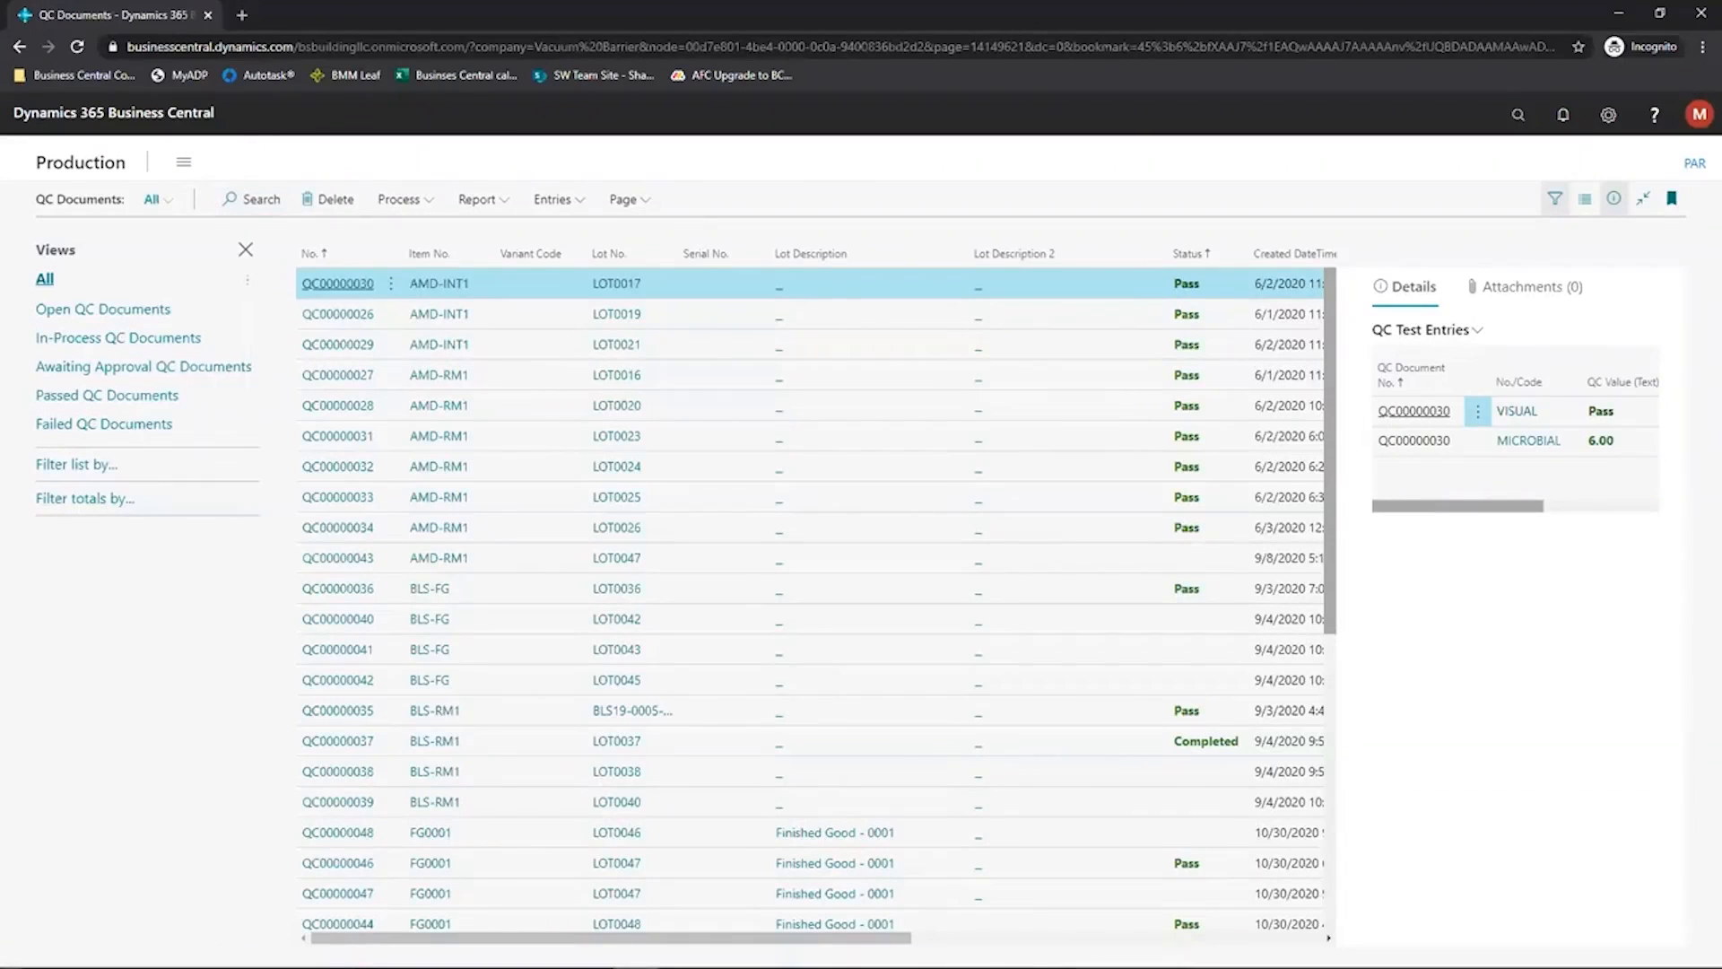
- Open the passed QC document for item FG0001, lot LOT0047, and show its report options
{"action": "key", "text": "alt+Tab"}
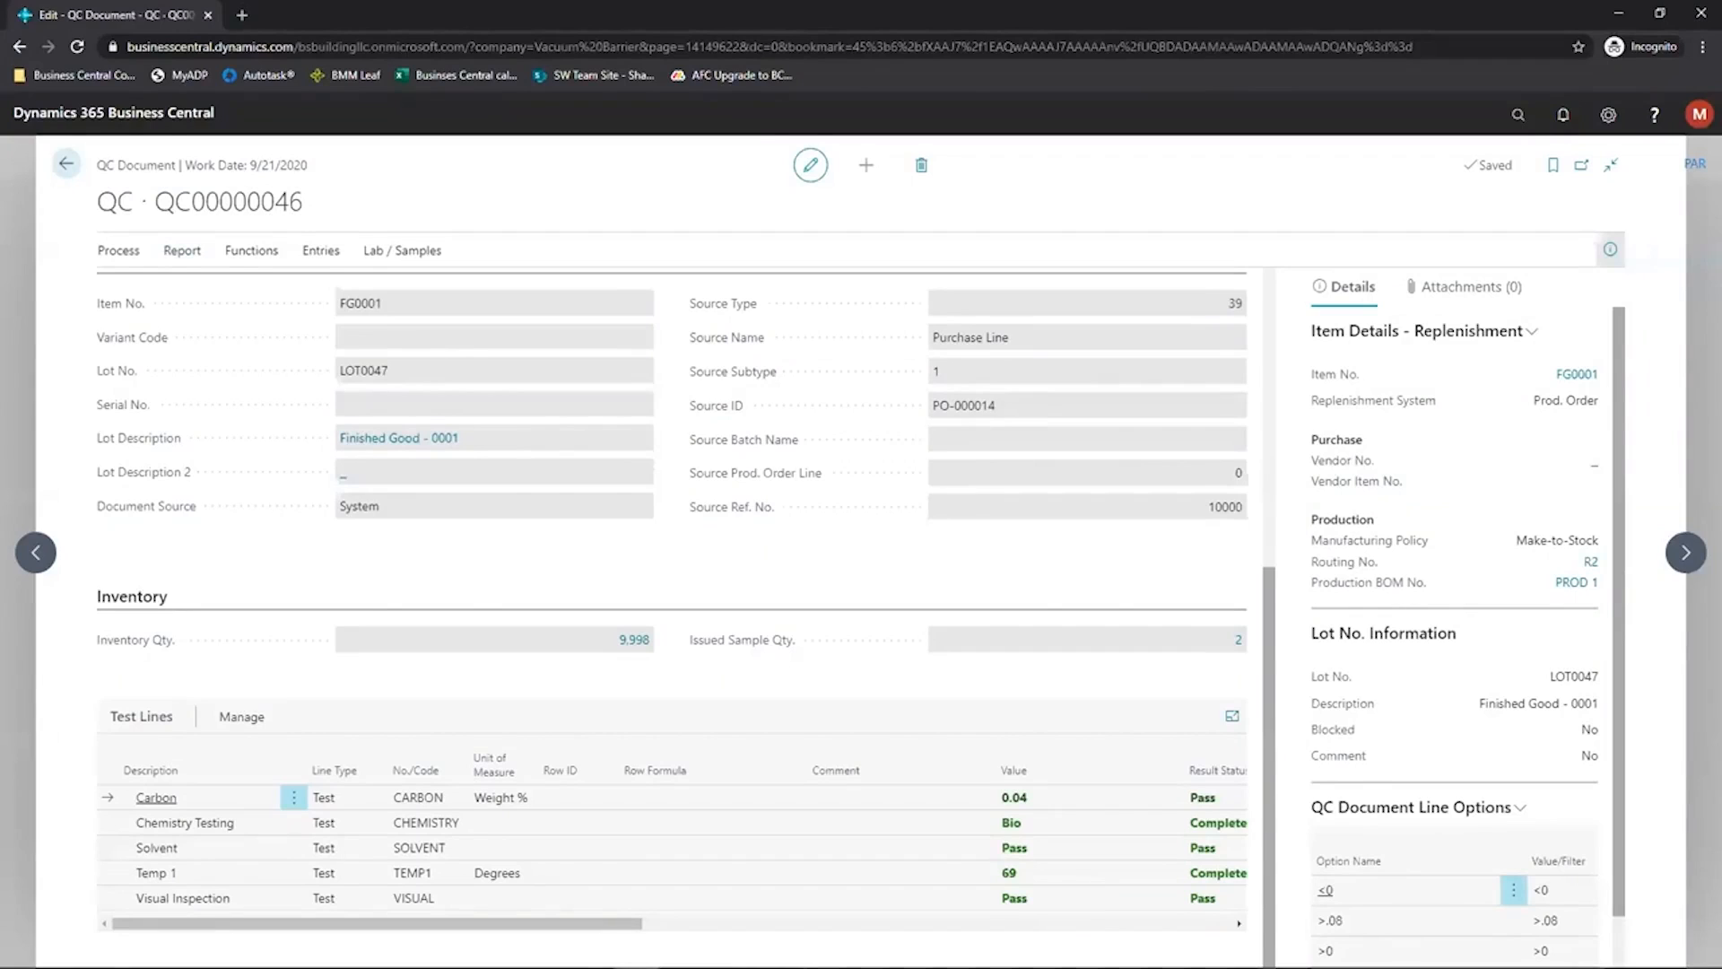
{"action": "left_click", "coordinate": [197, 254]}
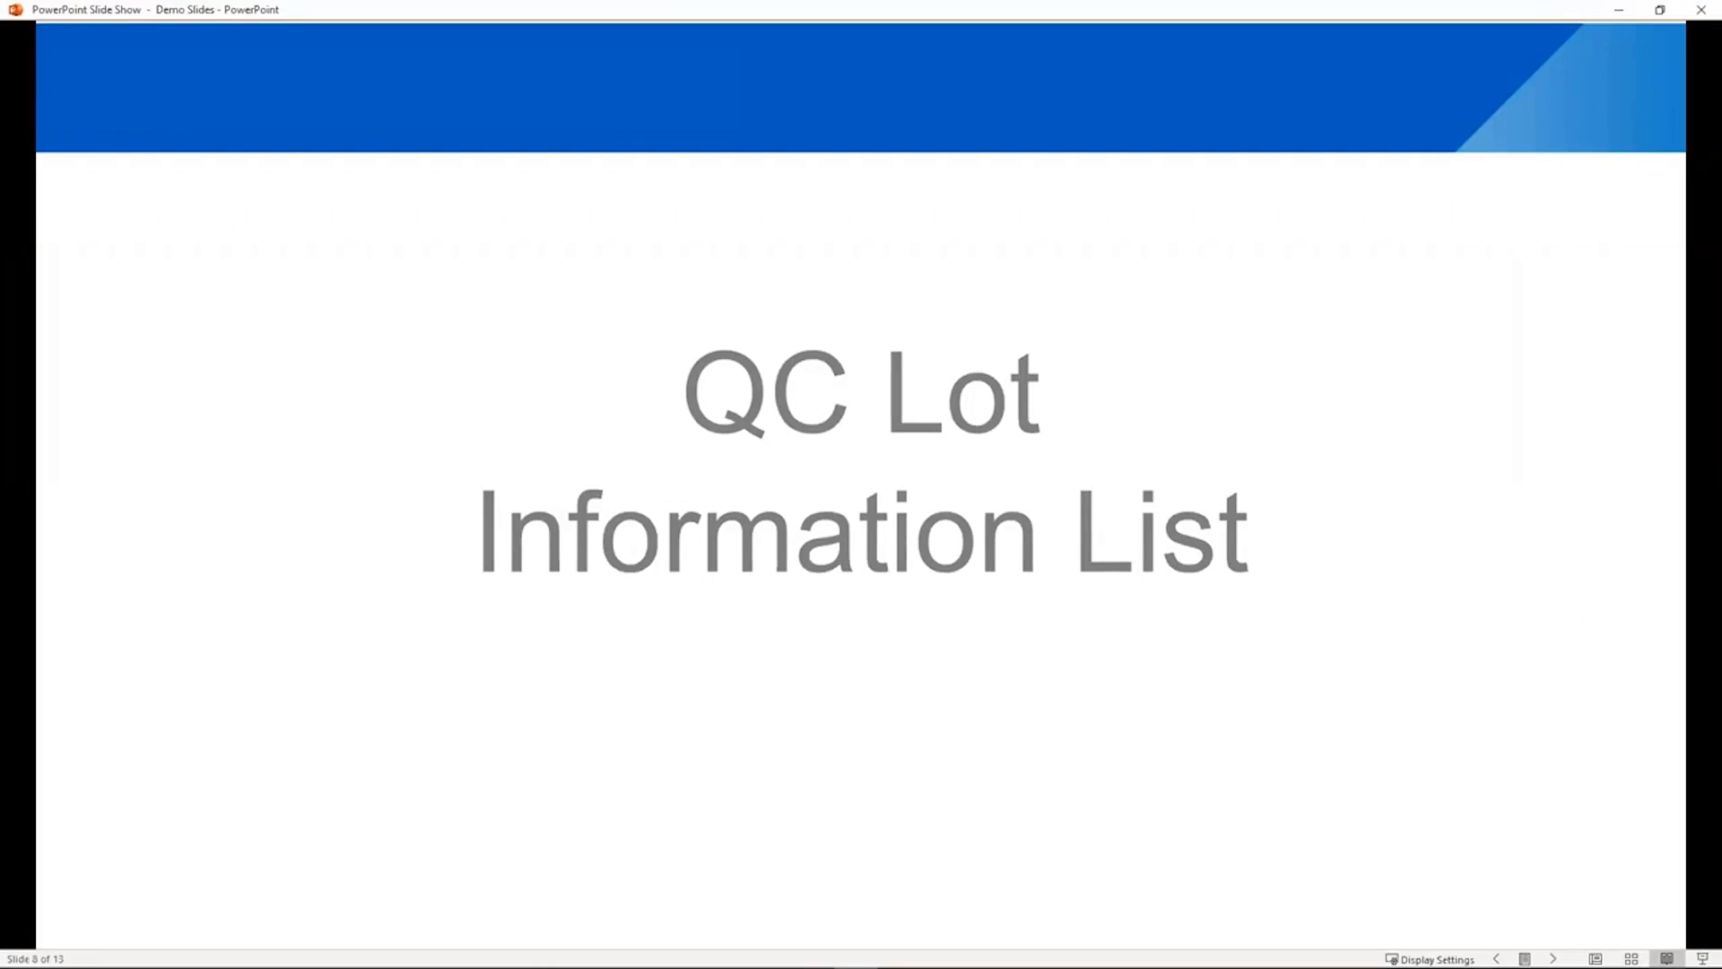
- Open the QC Lot Information List and examine the sample quantity and QC status columns of the lots
{"action": "key", "text": "alt+Tab"}
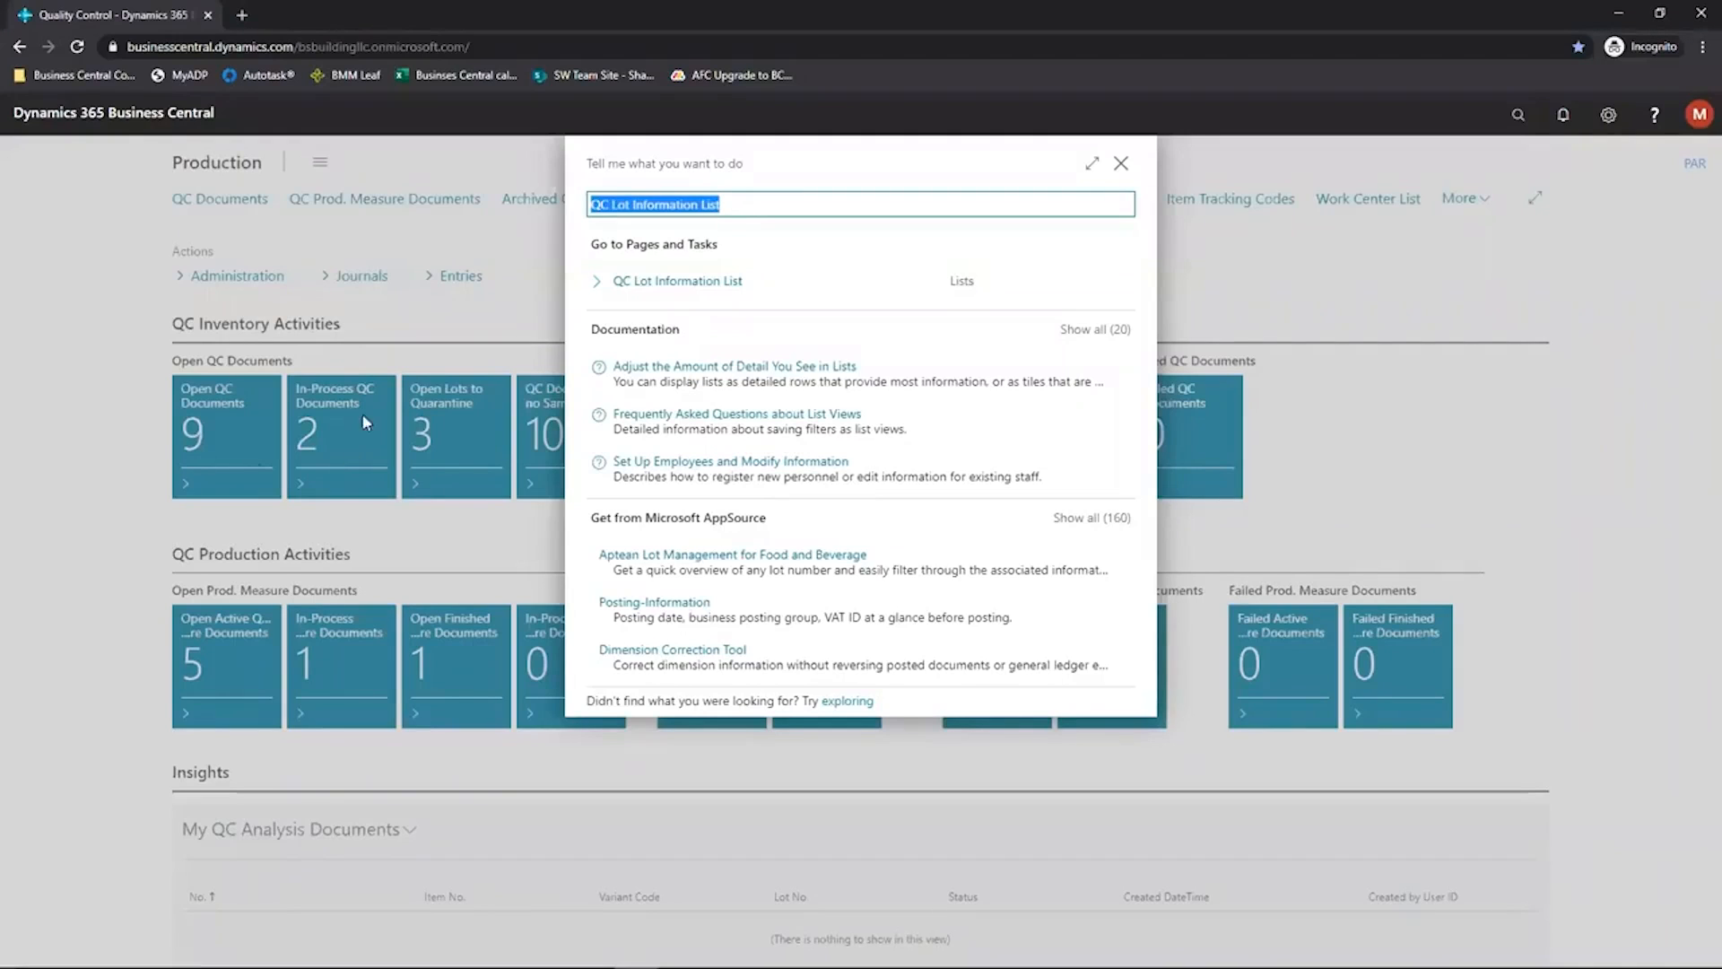
{"action": "left_click", "coordinate": [700, 282]}
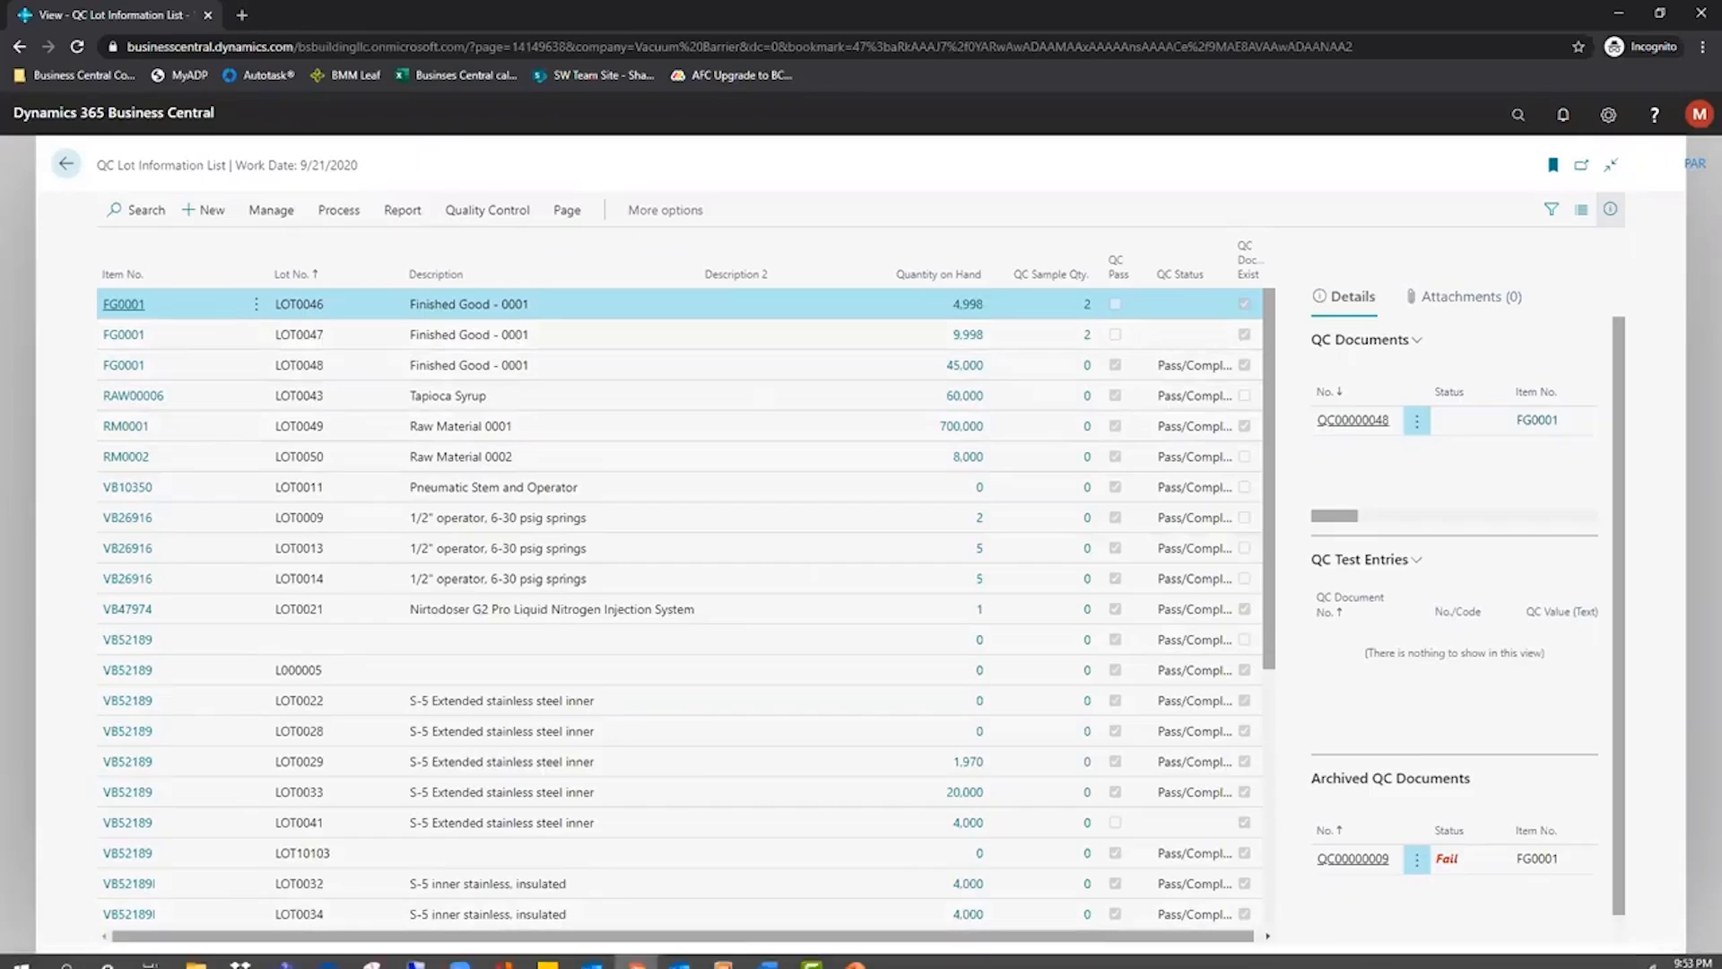
{"action": "left_click_drag", "start_coordinate": [960, 937], "coordinate": [969, 939]}
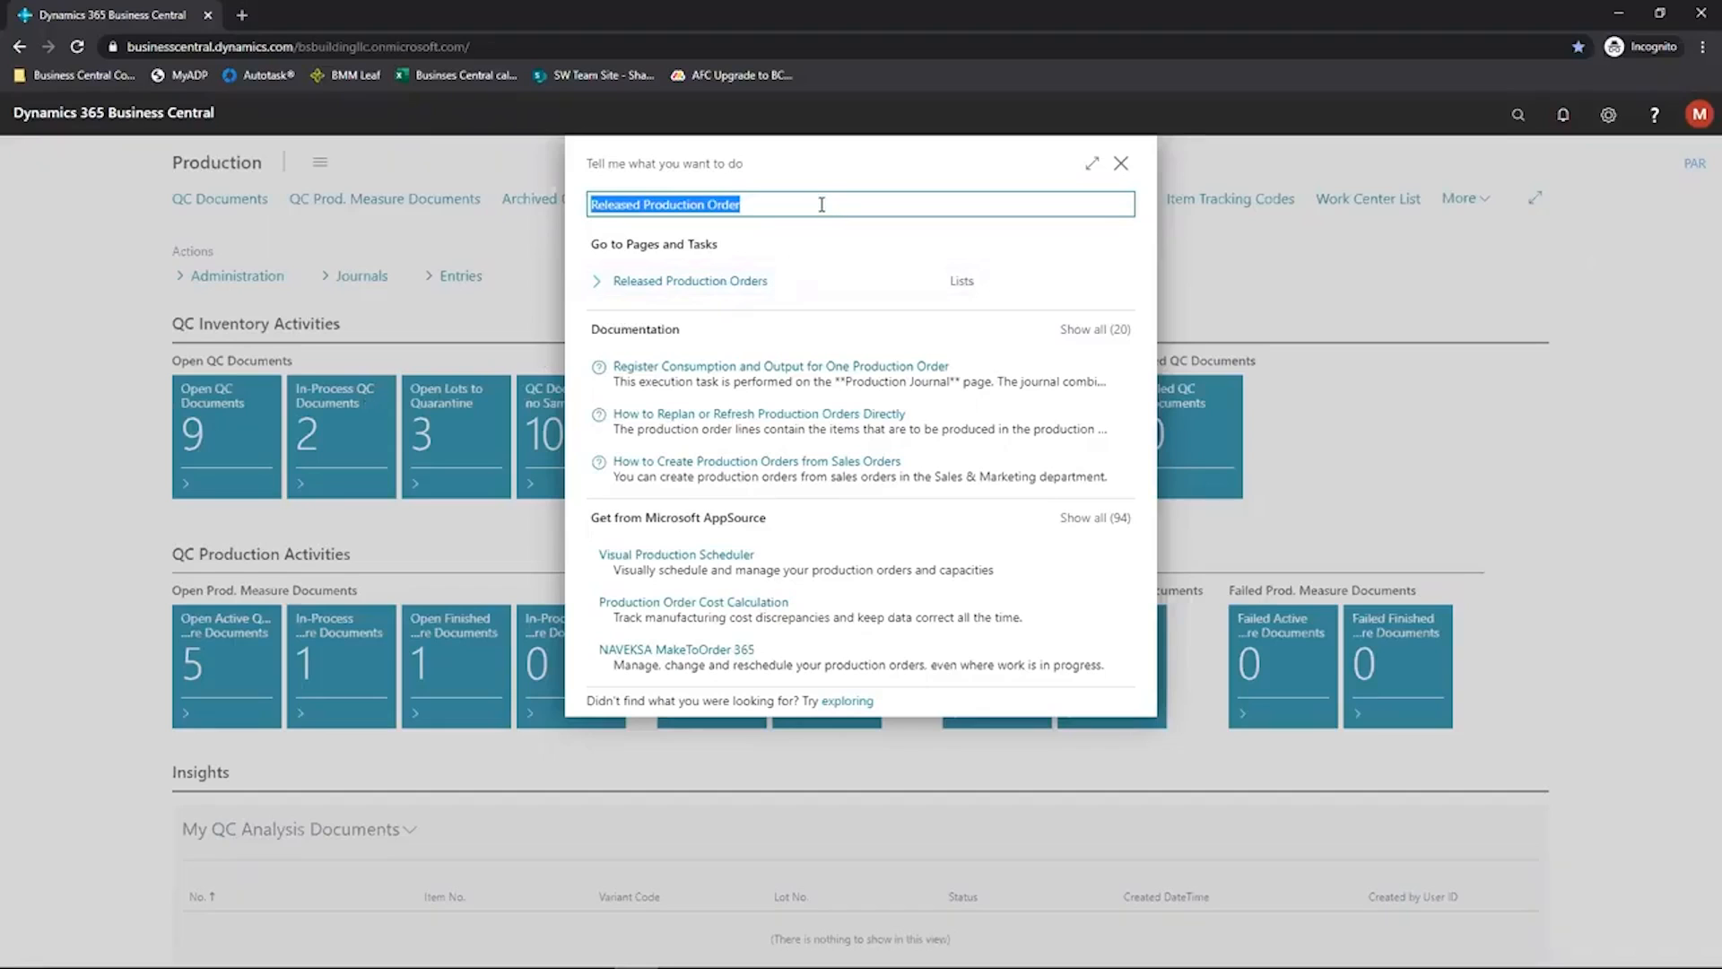
- Open the released production order for Finished Good - 0001 and start result entry for its in-process production measure document
{"action": "left_click", "coordinate": [715, 281]}
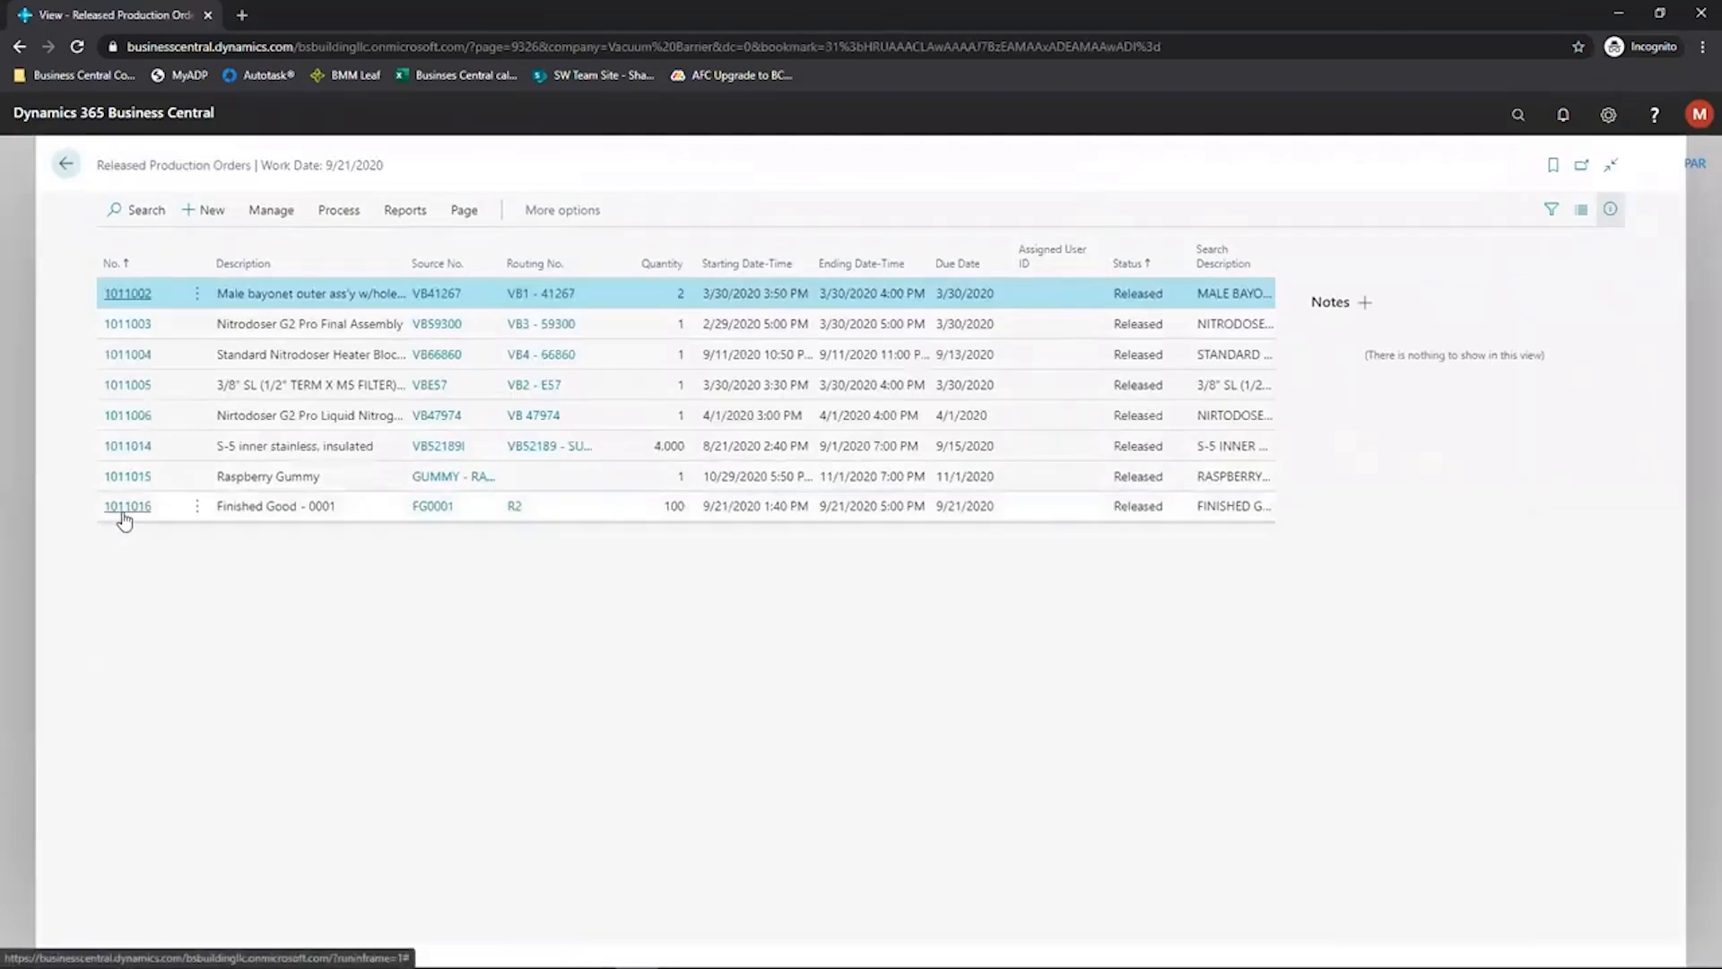
{"action": "left_click", "coordinate": [124, 516]}
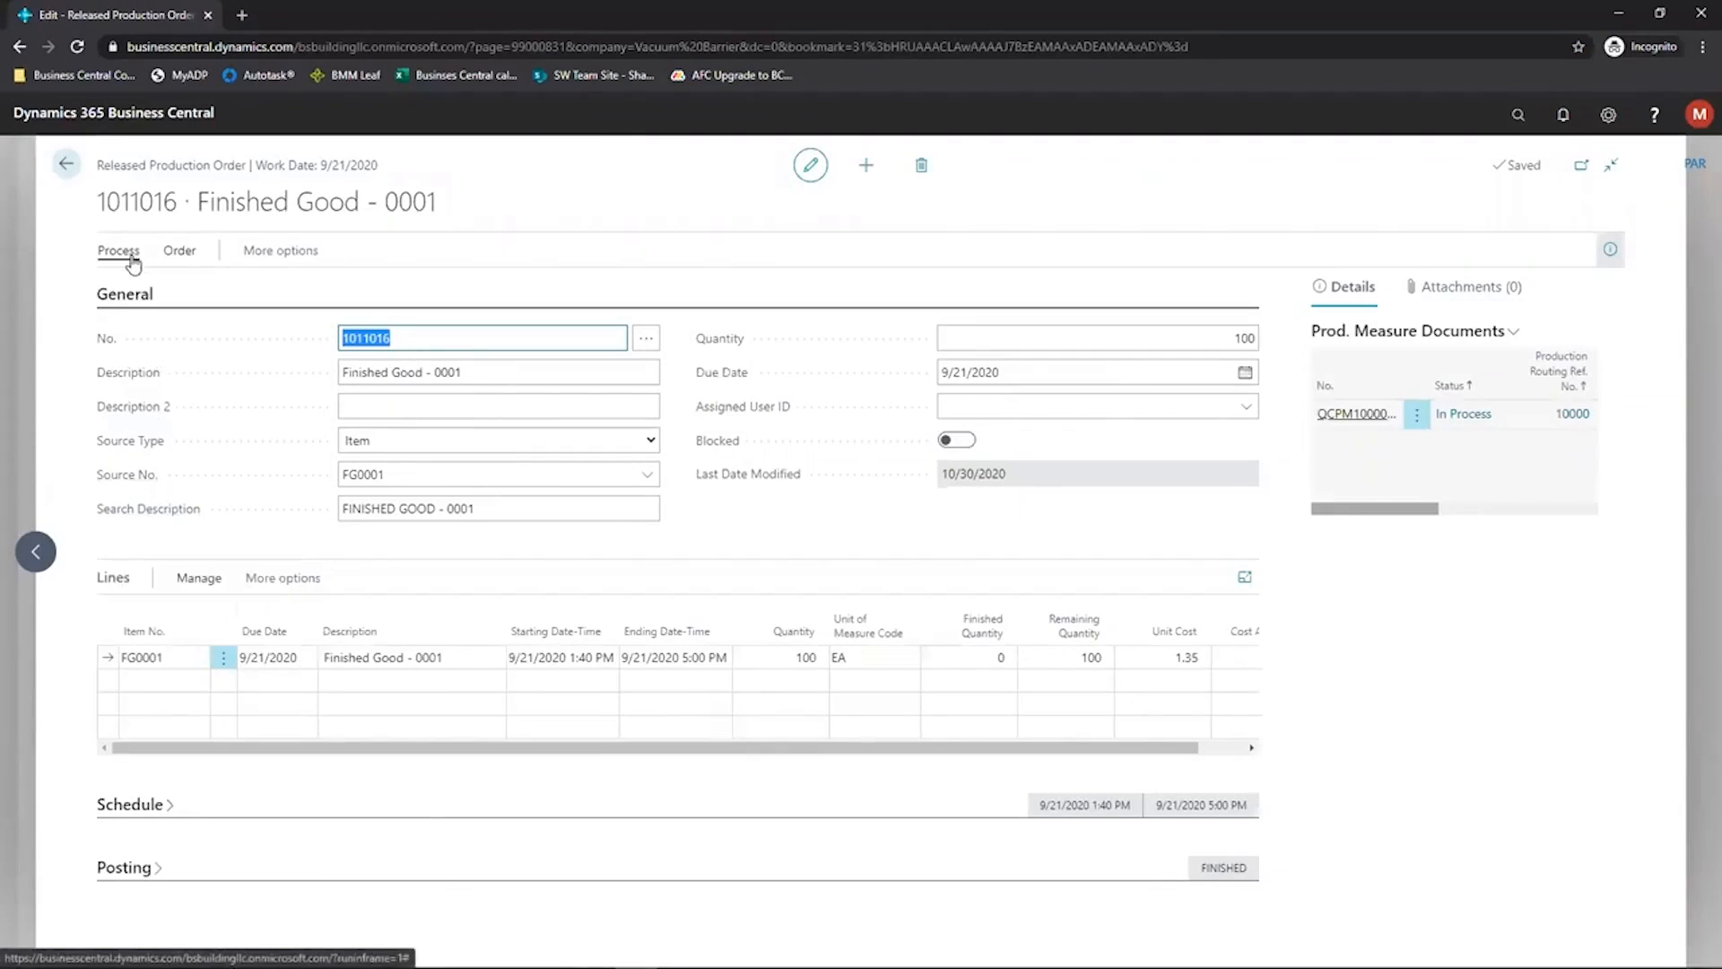
{"action": "mouse_move", "coordinate": [376, 644]}
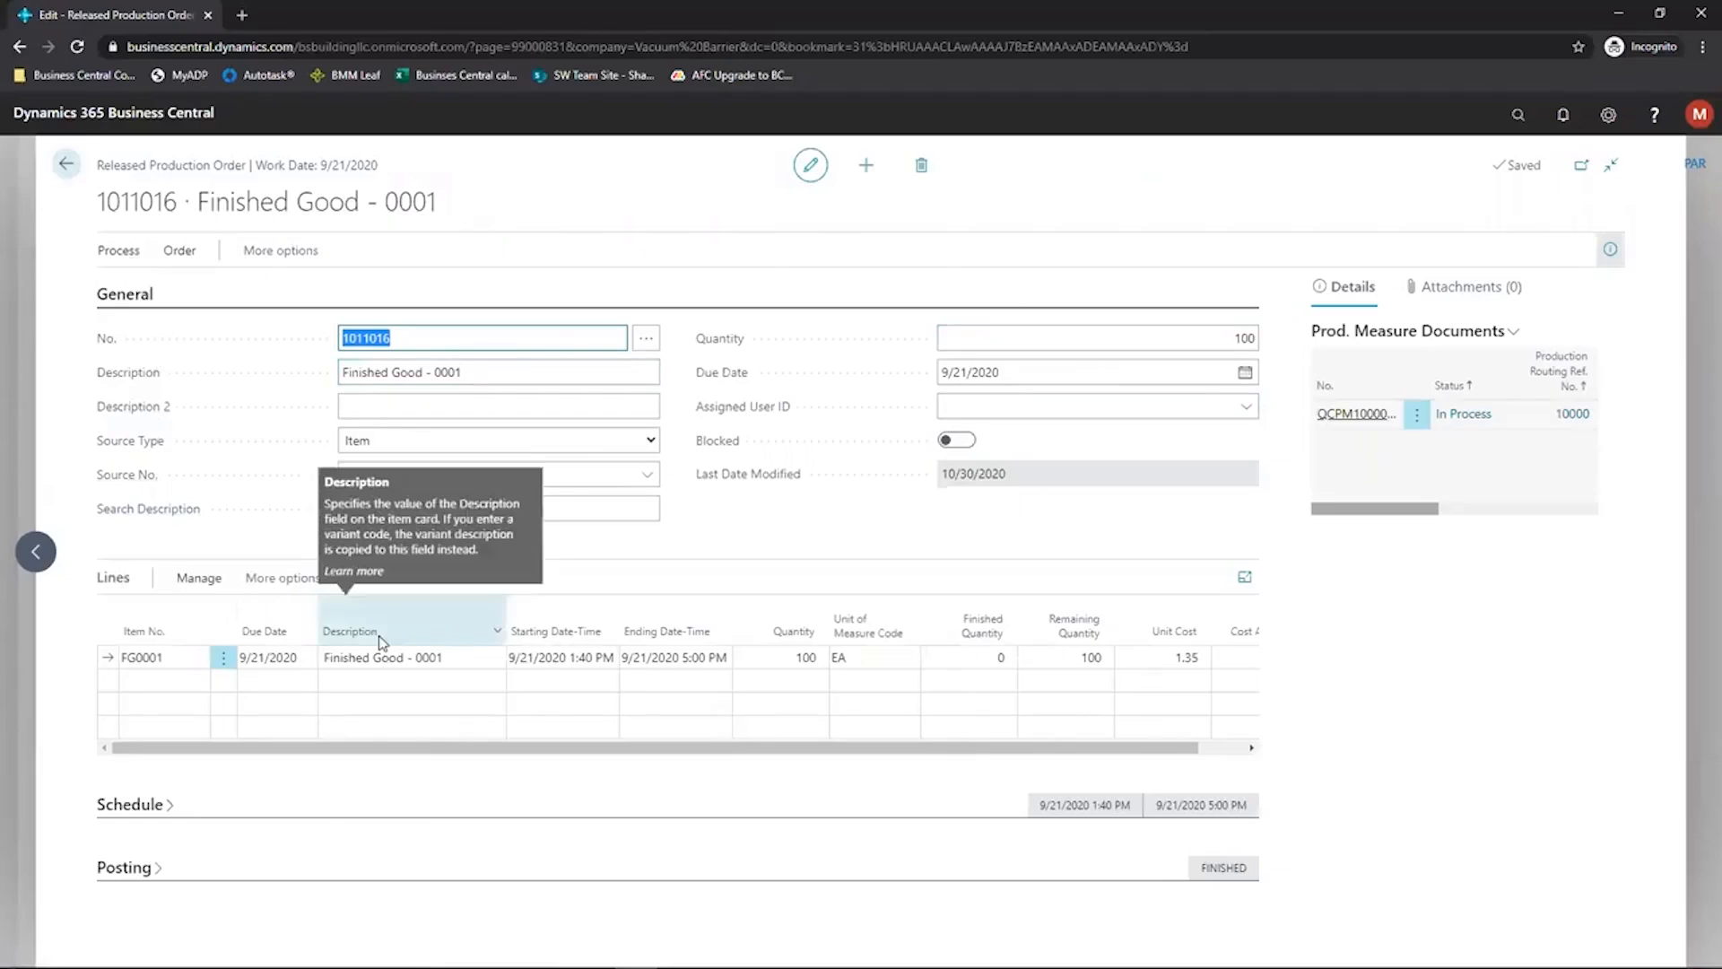
{"action": "left_click", "coordinate": [125, 255]}
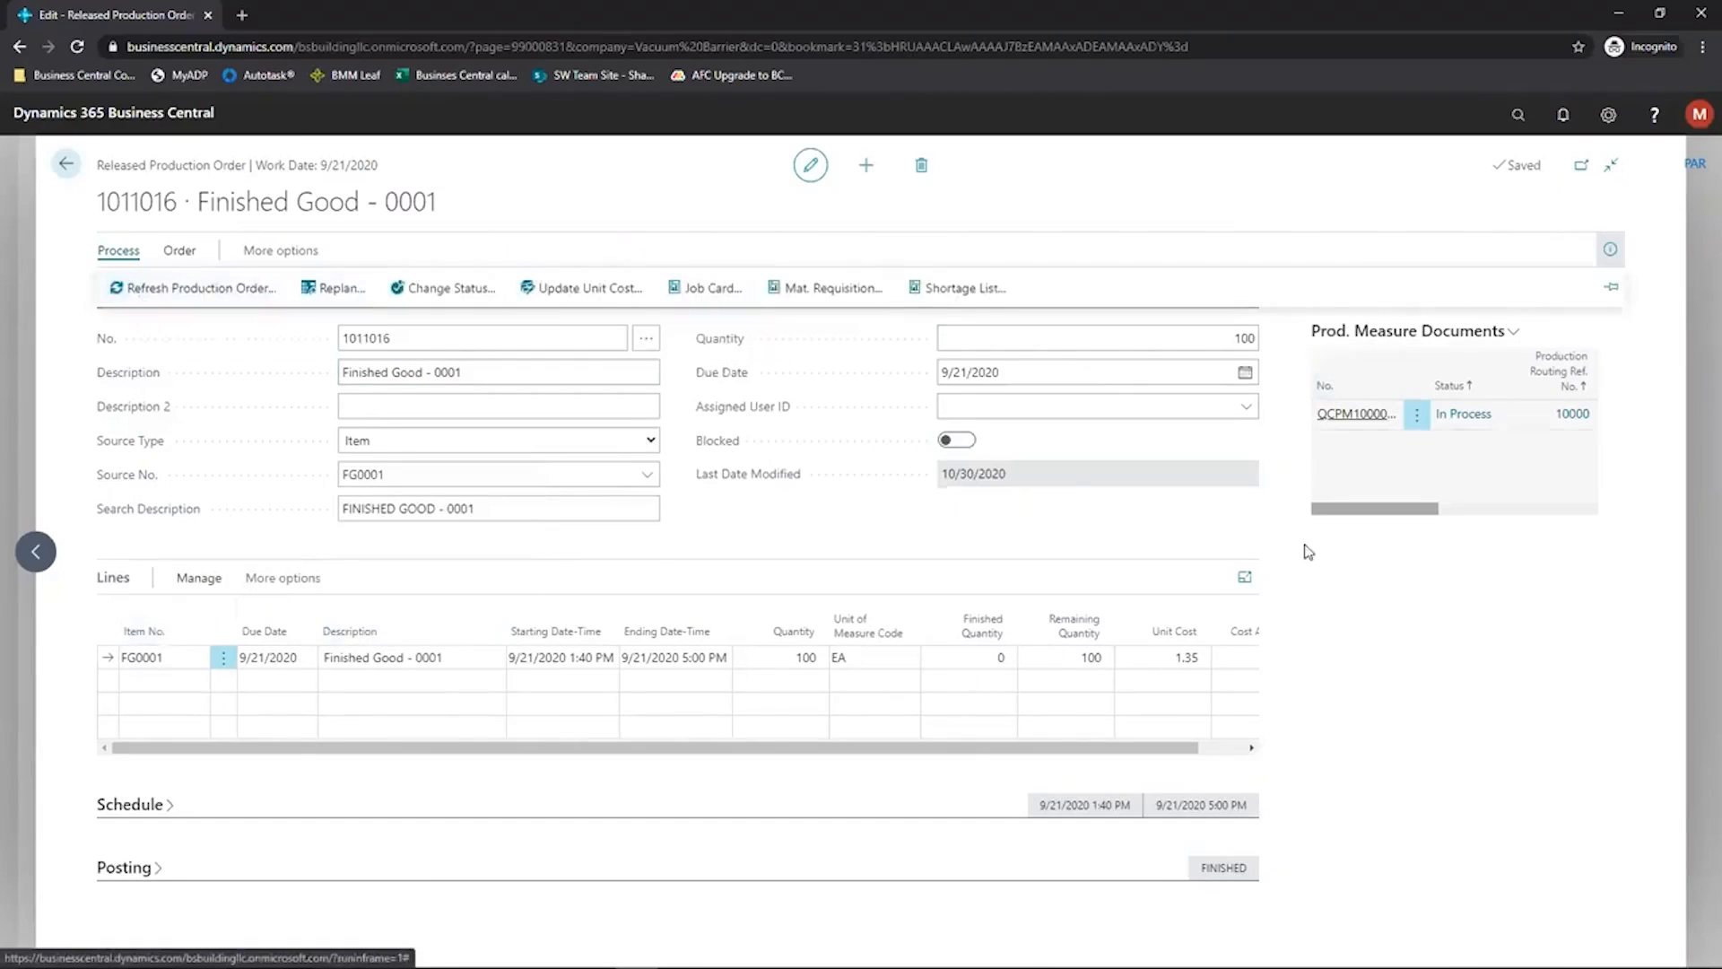
{"action": "left_click", "coordinate": [1366, 583]}
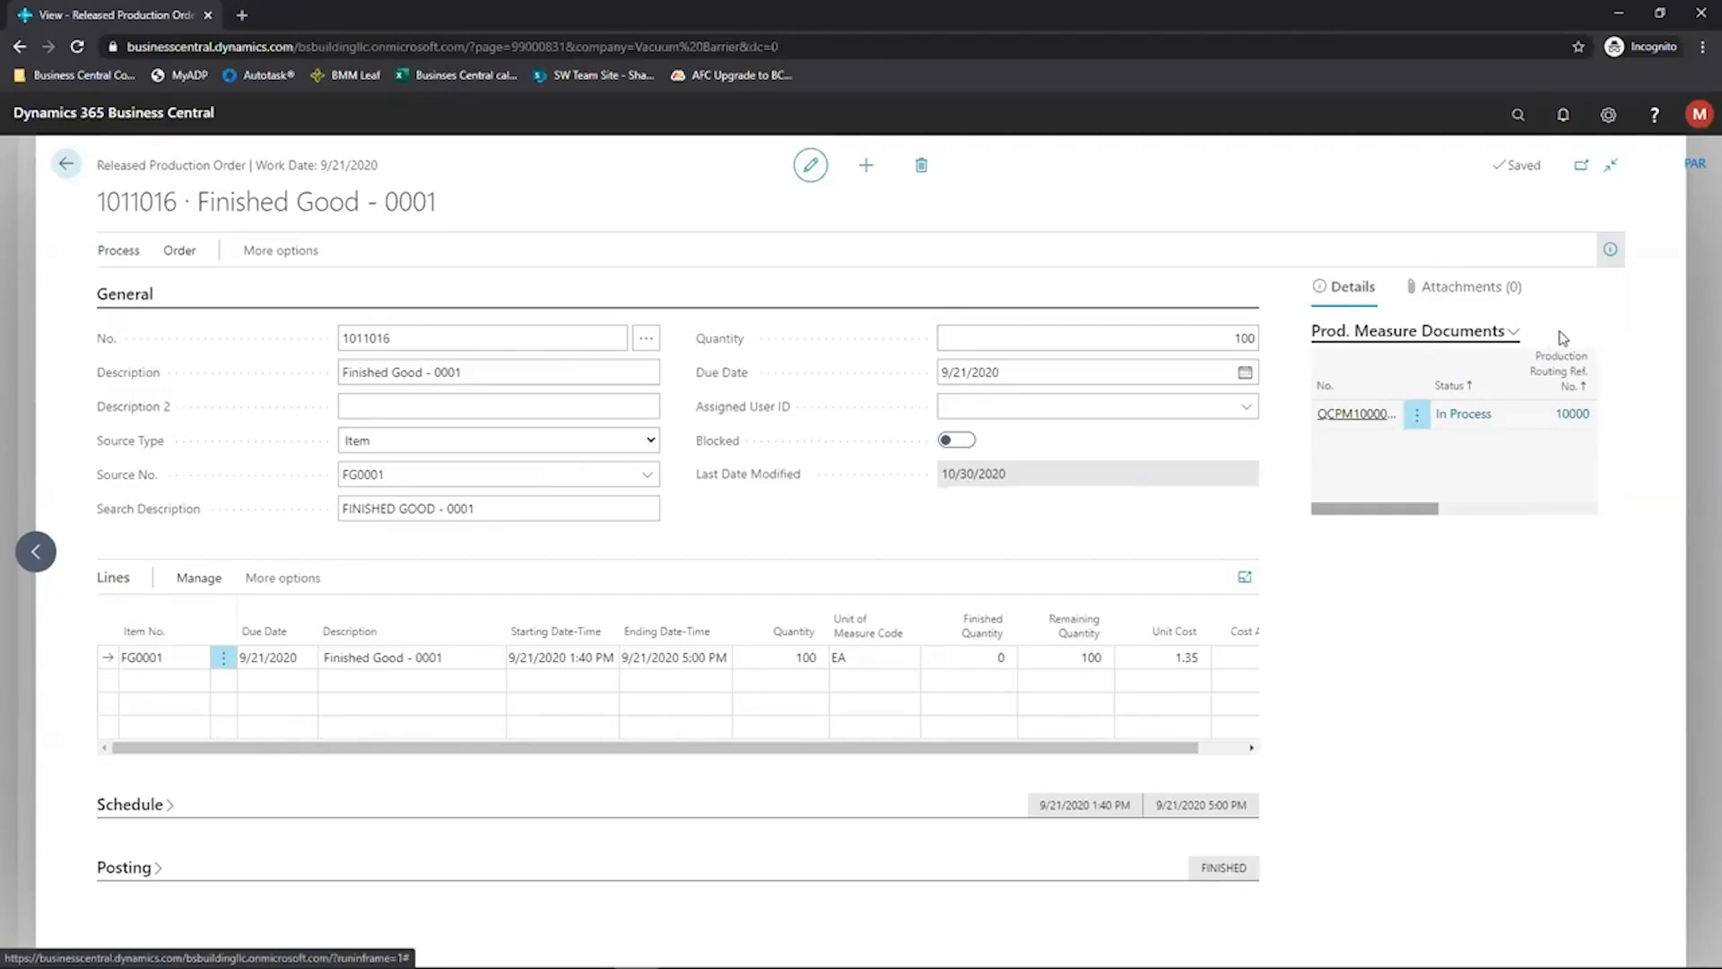
{"action": "left_click", "coordinate": [1511, 331]}
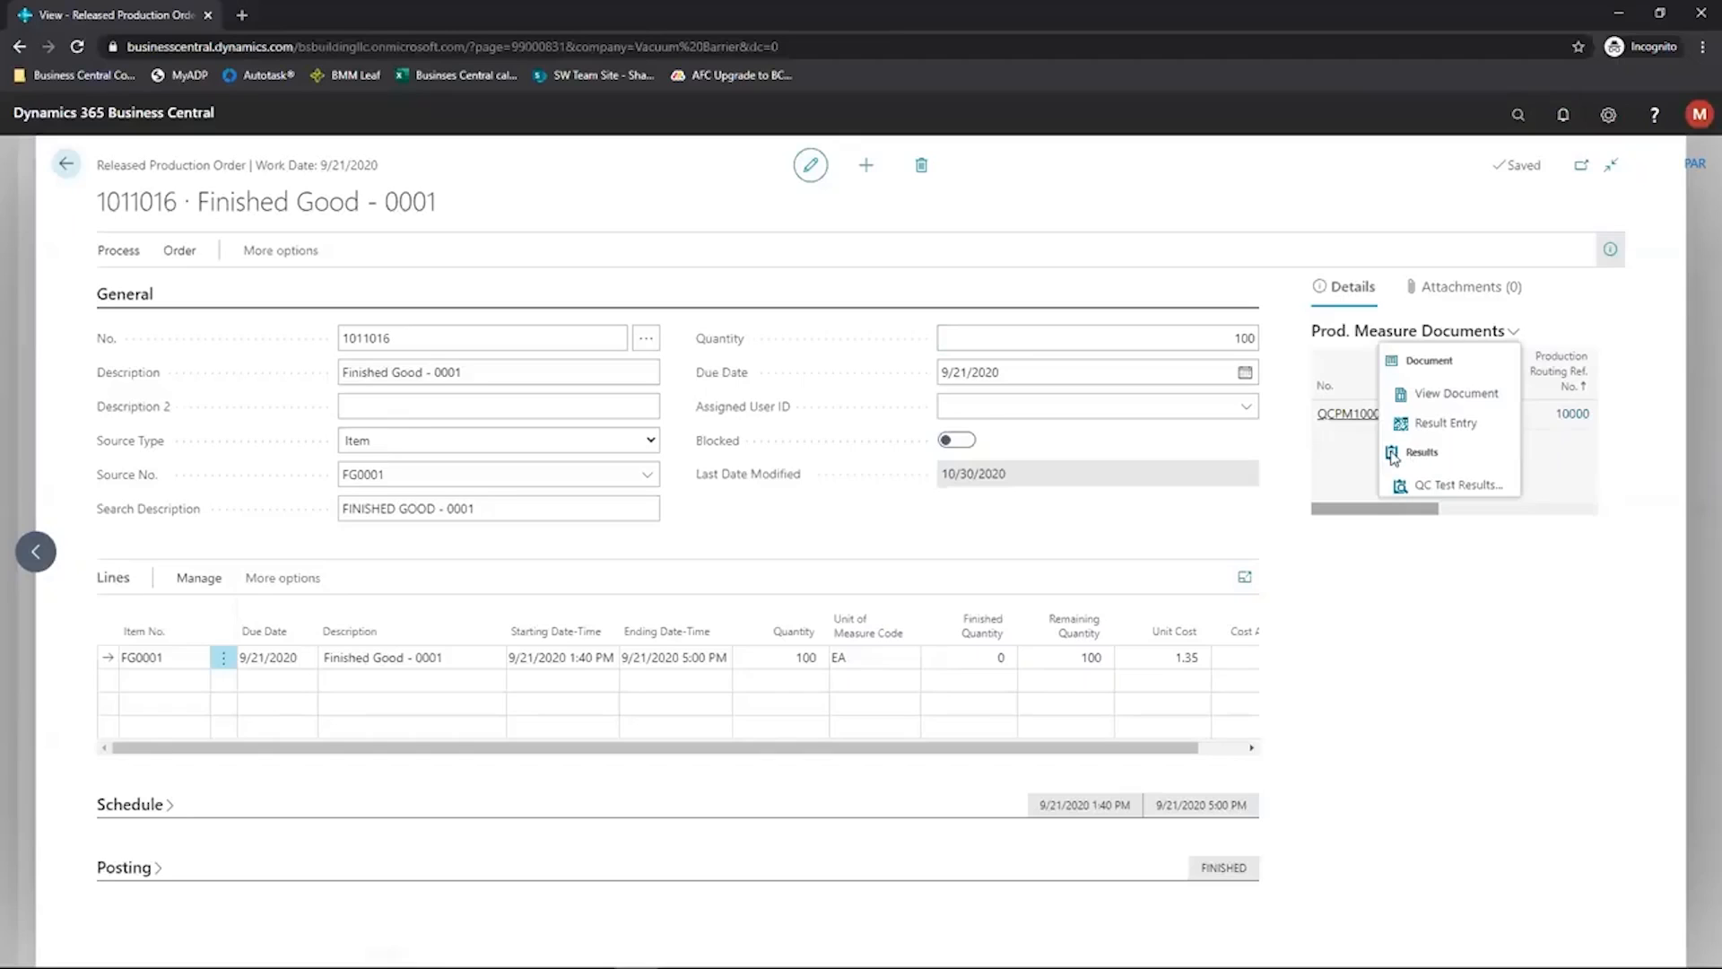
{"action": "left_click", "coordinate": [1399, 423]}
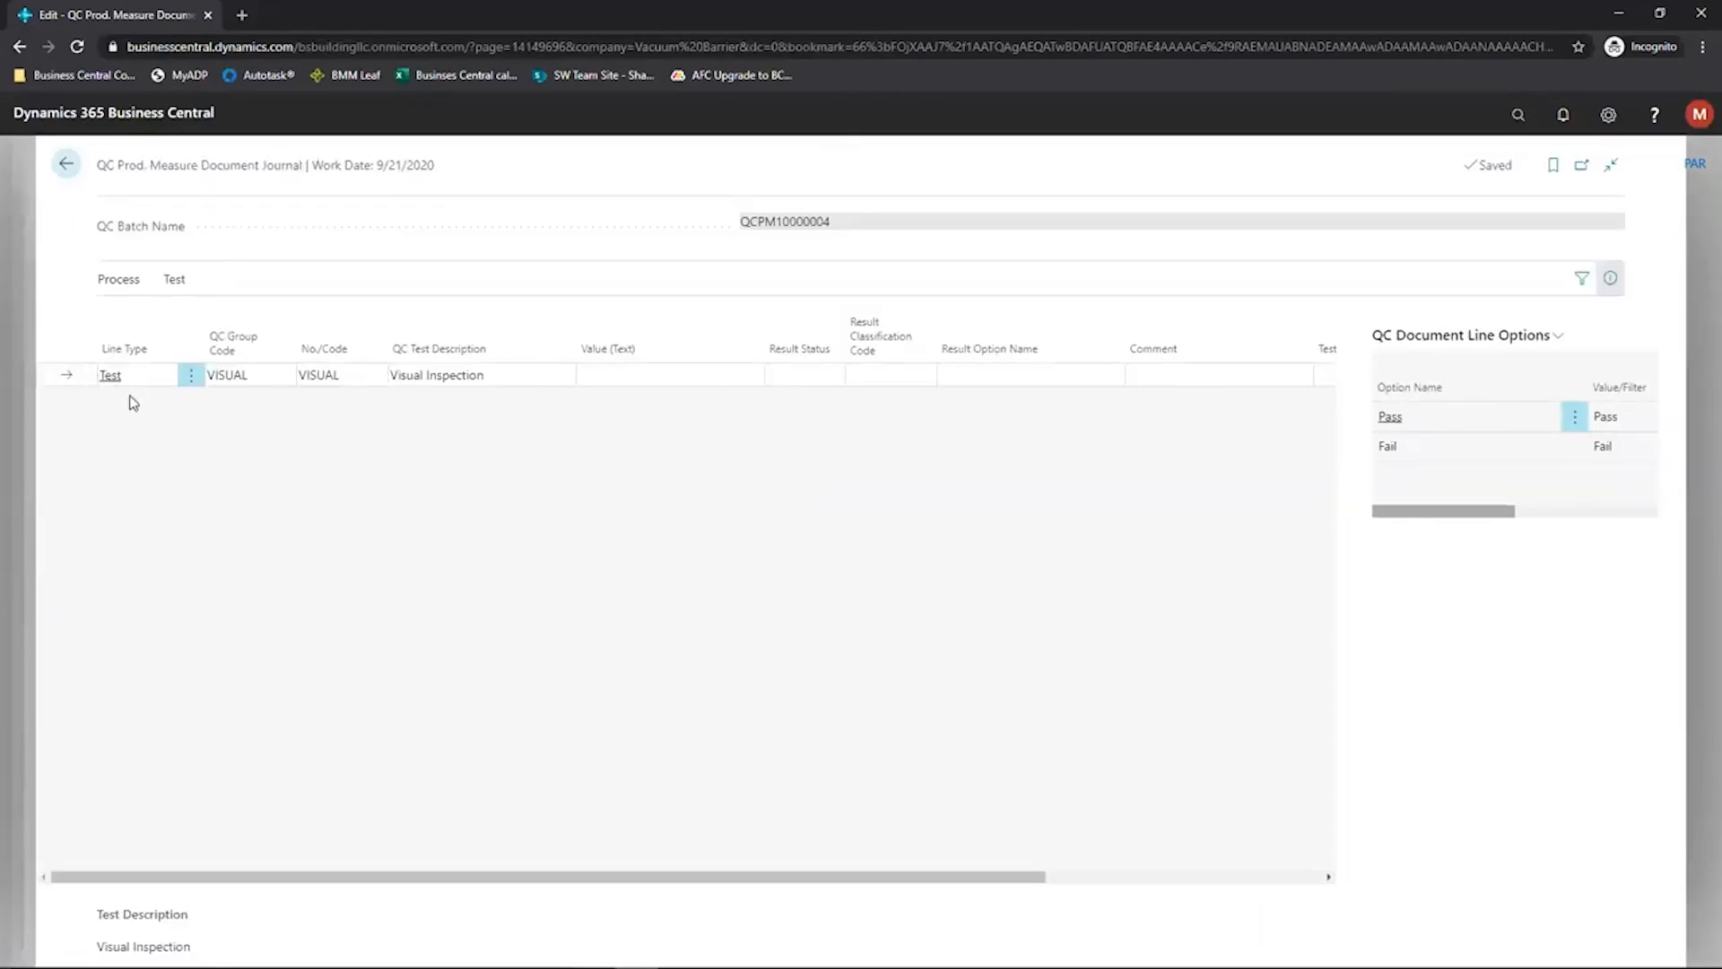
- Record the Visual Inspection test value as Pass in the production measure document journal and post the result
{"action": "left_click", "coordinate": [671, 373]}
{"action": "type", "text": "Pass"}
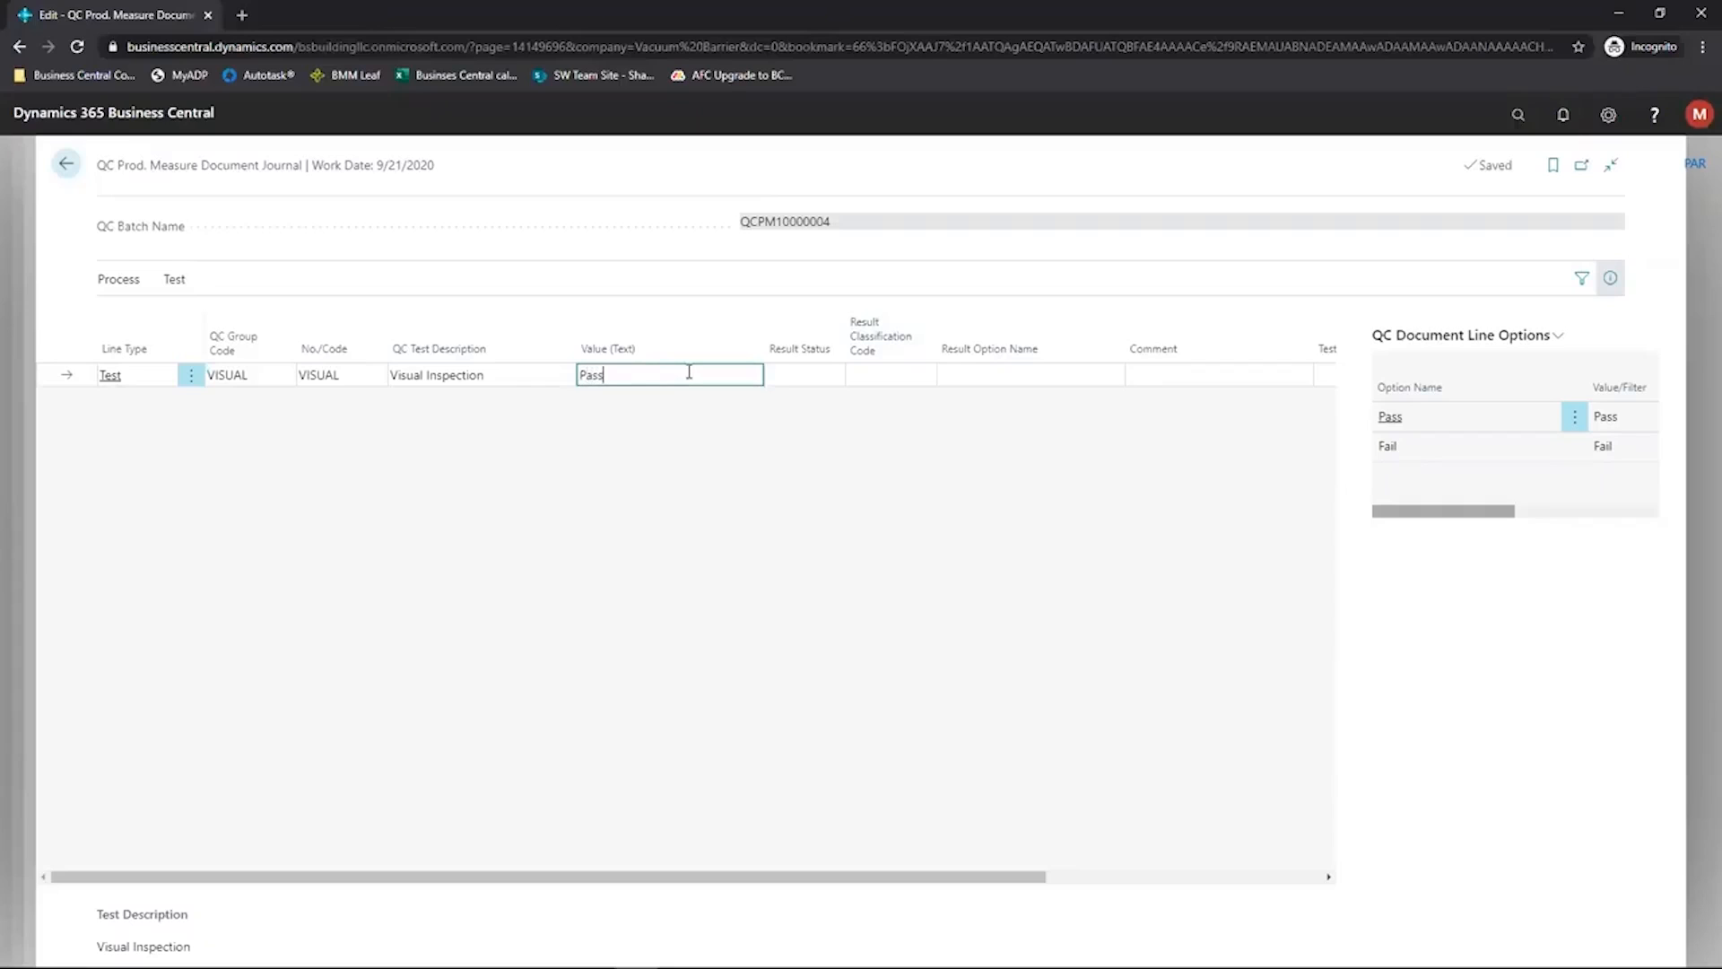
{"action": "key", "text": "Tab"}
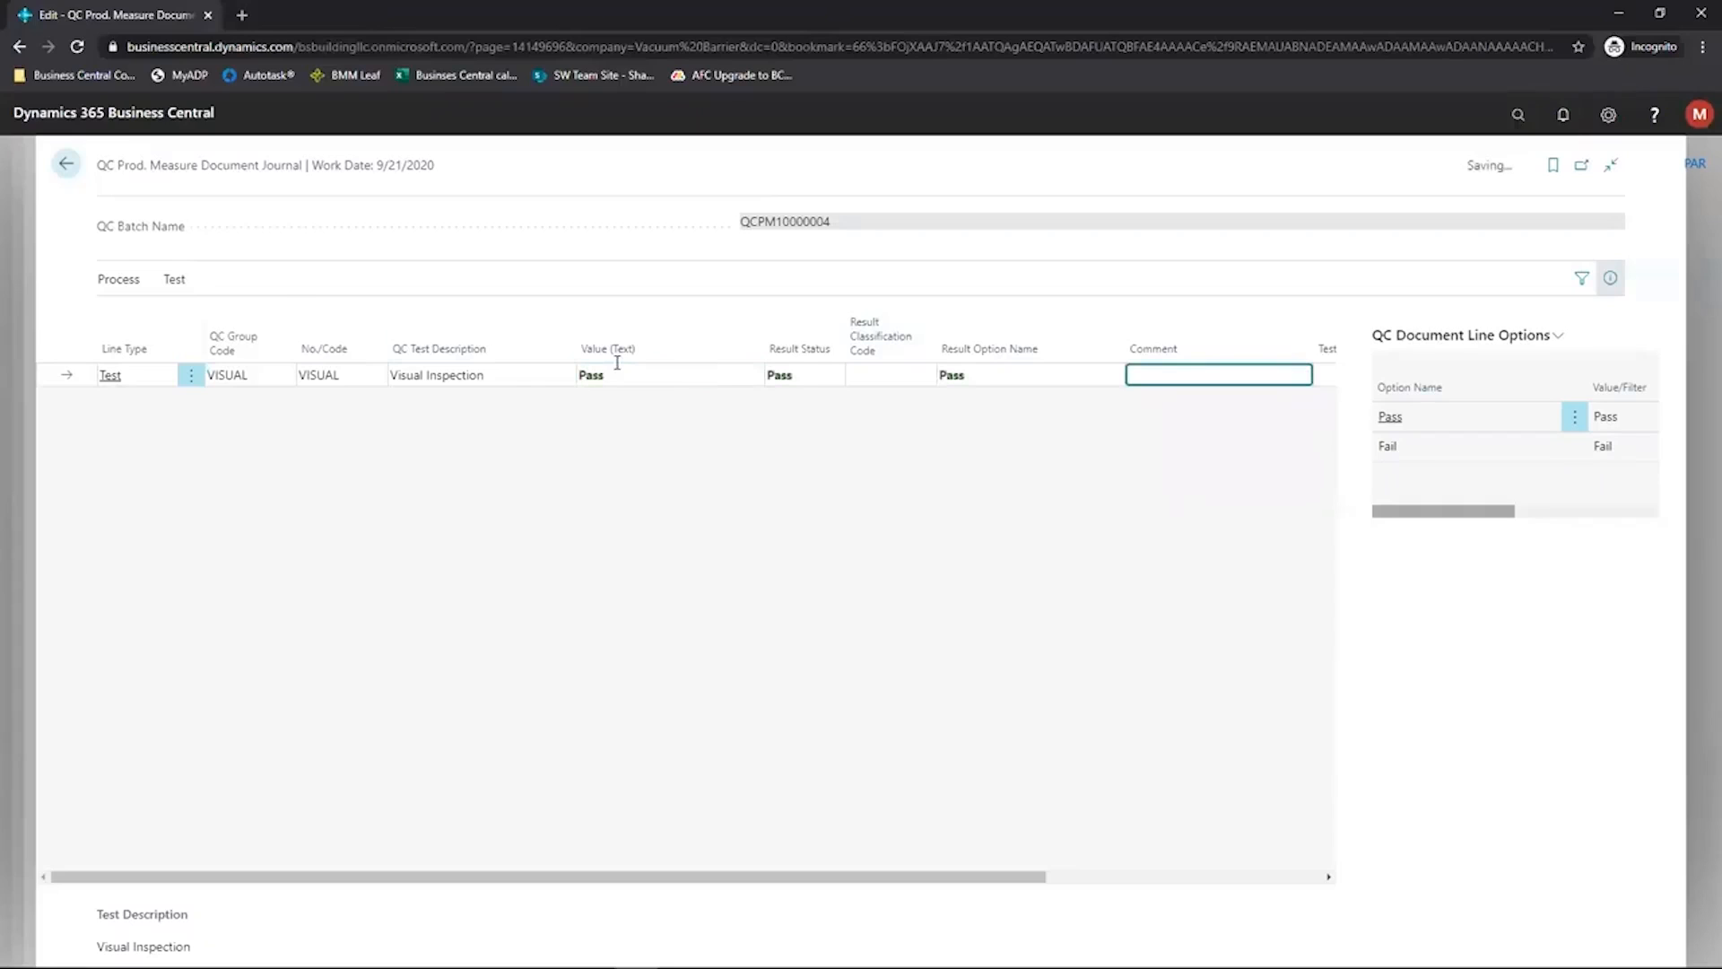
{"action": "left_click", "coordinate": [106, 285]}
{"action": "left_click", "coordinate": [132, 318]}
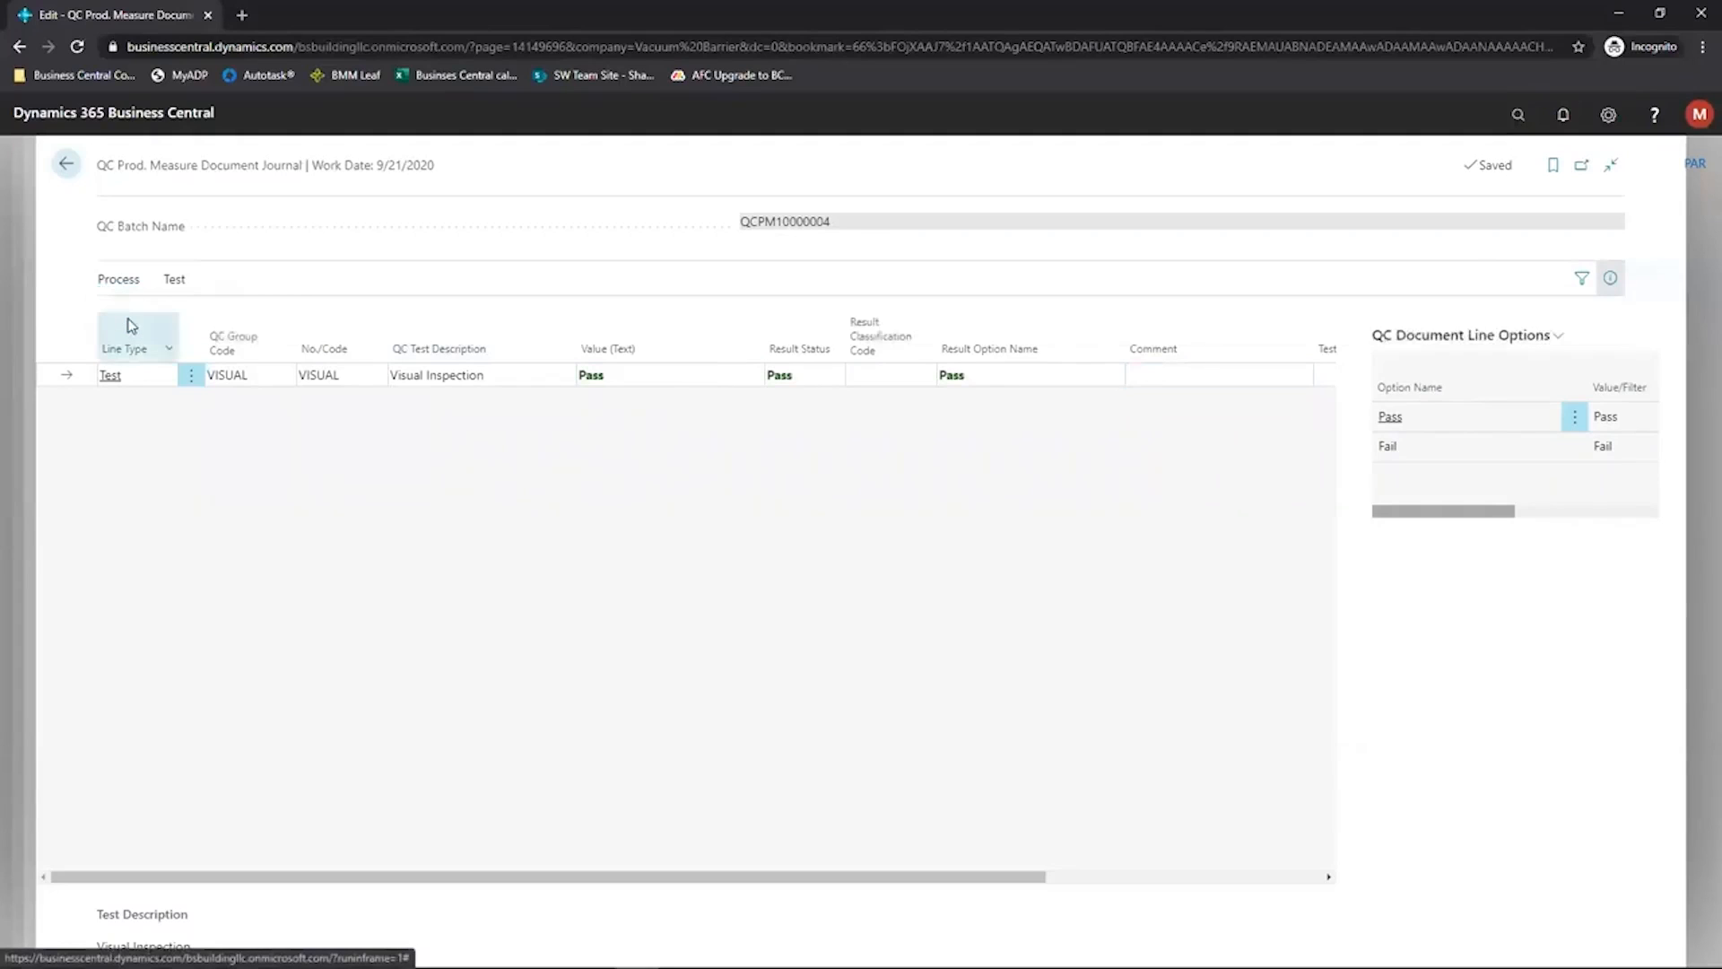
{"action": "left_click", "coordinate": [962, 592]}
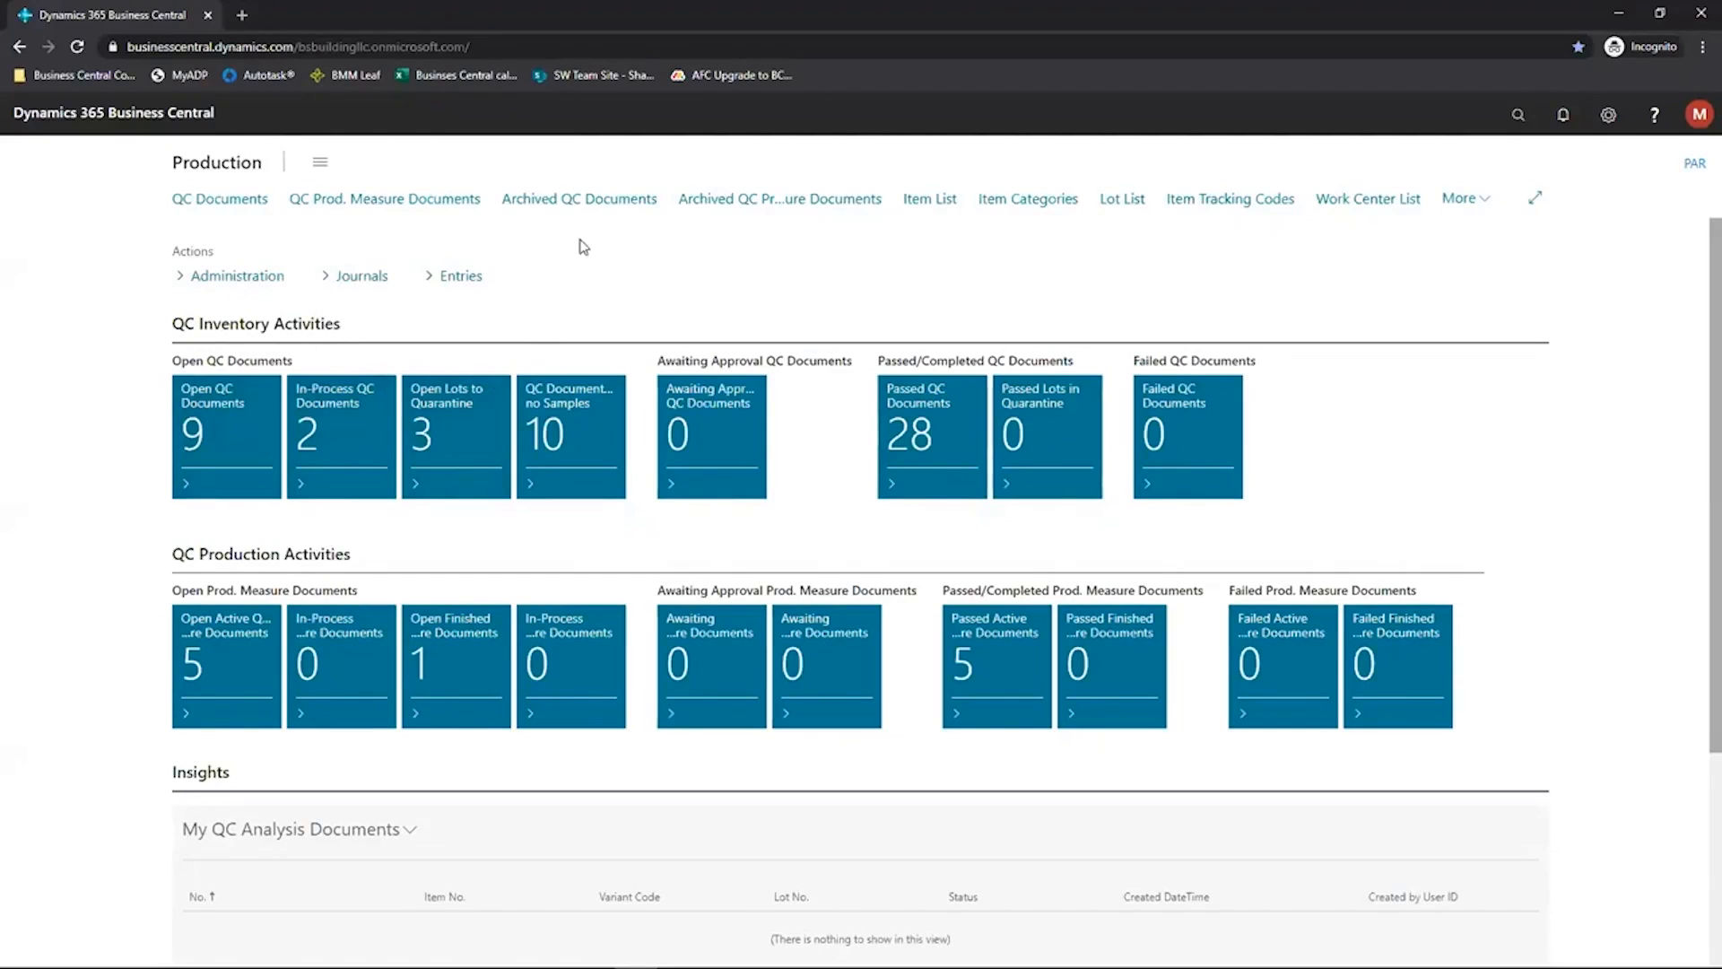
- Open the item card of FG0001 and view the QC source items in its item tracking settings
{"action": "left_click", "coordinate": [933, 205]}
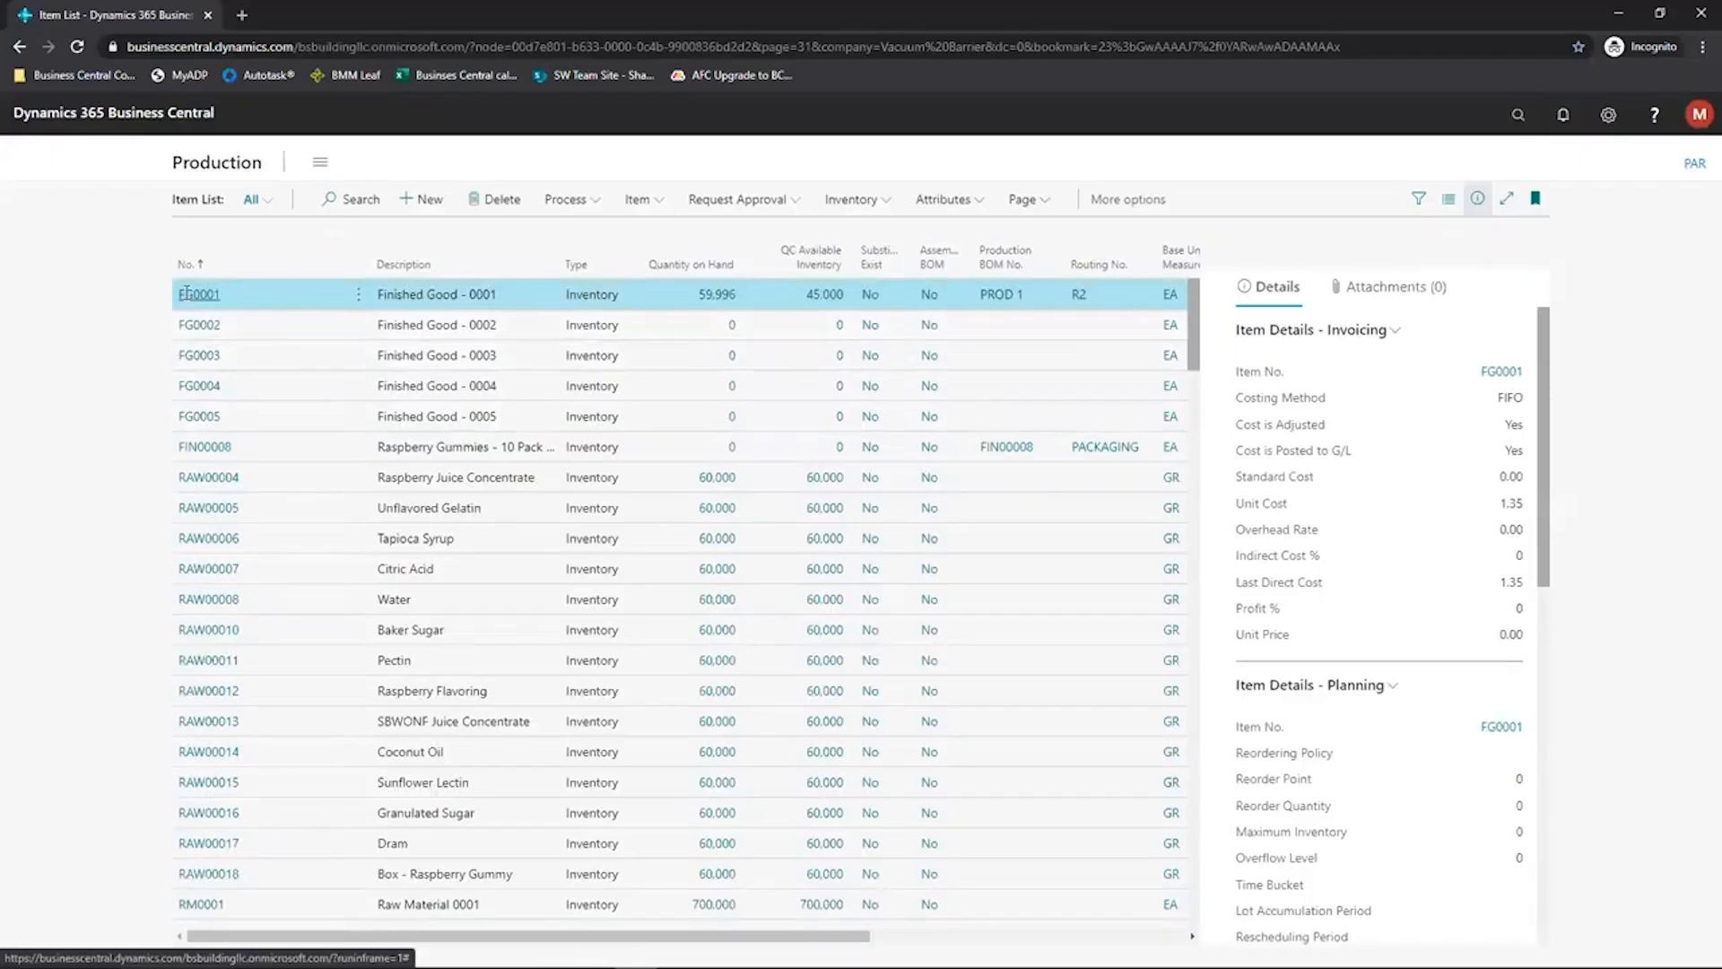
{"action": "left_click", "coordinate": [186, 294]}
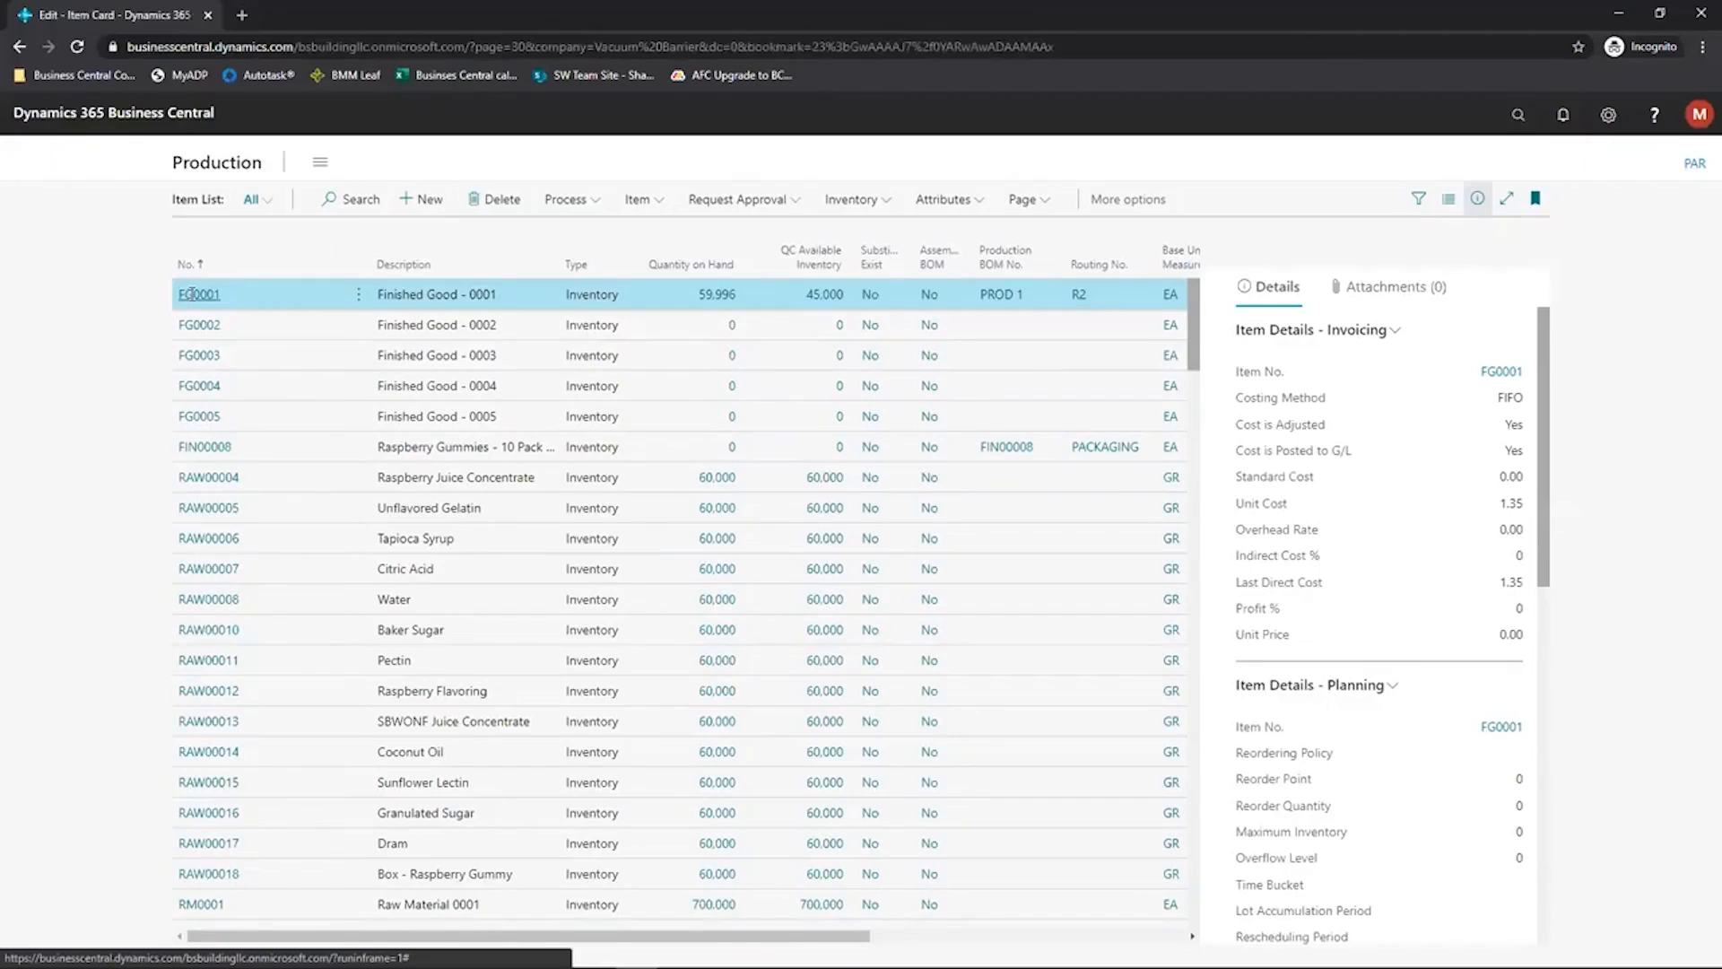
{"action": "scroll", "coordinate": [530, 592], "scroll_direction": "down", "scroll_amount": 5}
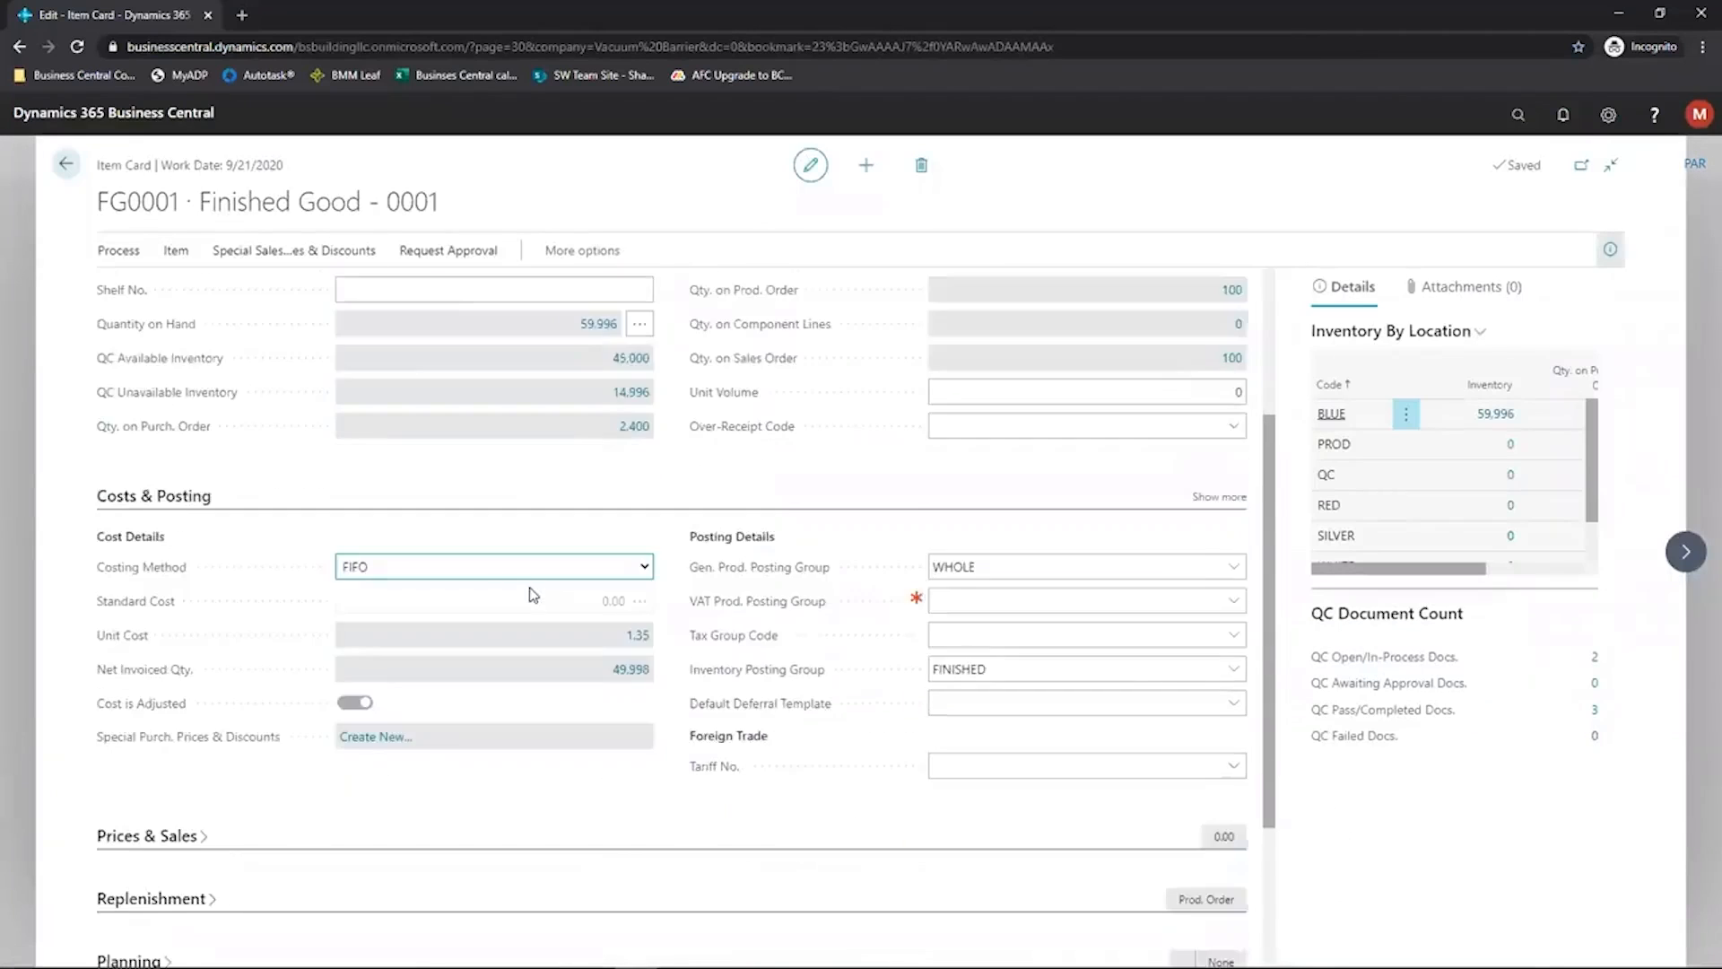
{"action": "left_click", "coordinate": [431, 789]}
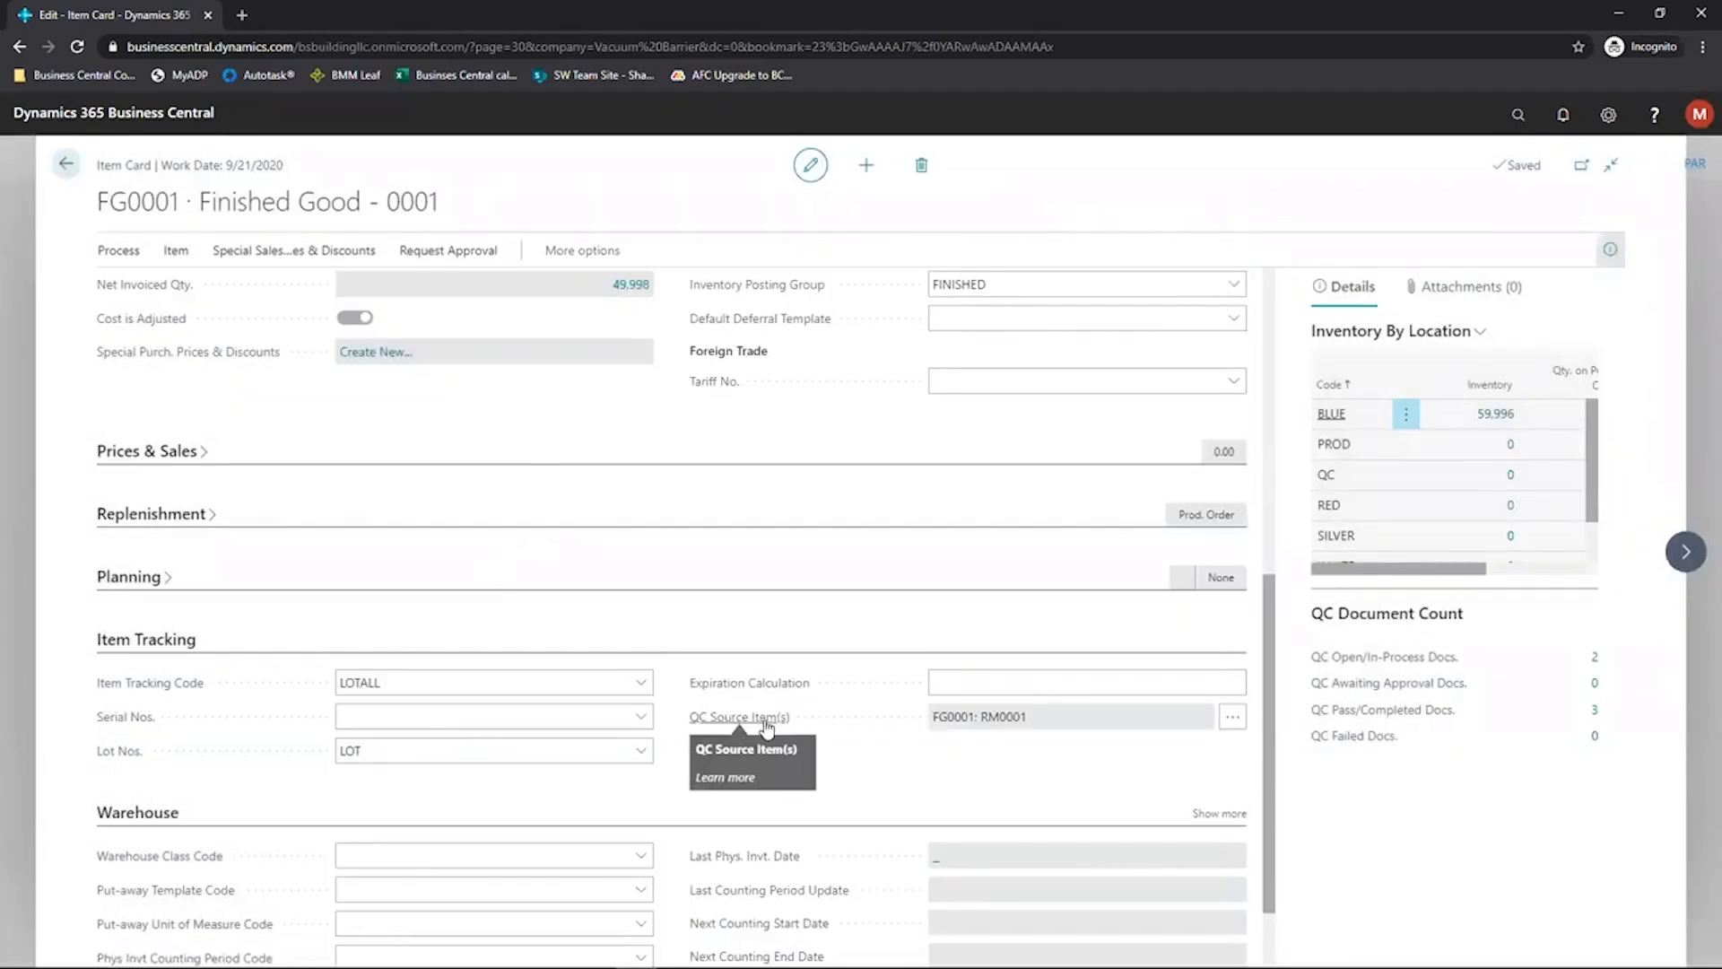
{"action": "left_click", "coordinate": [1233, 716]}
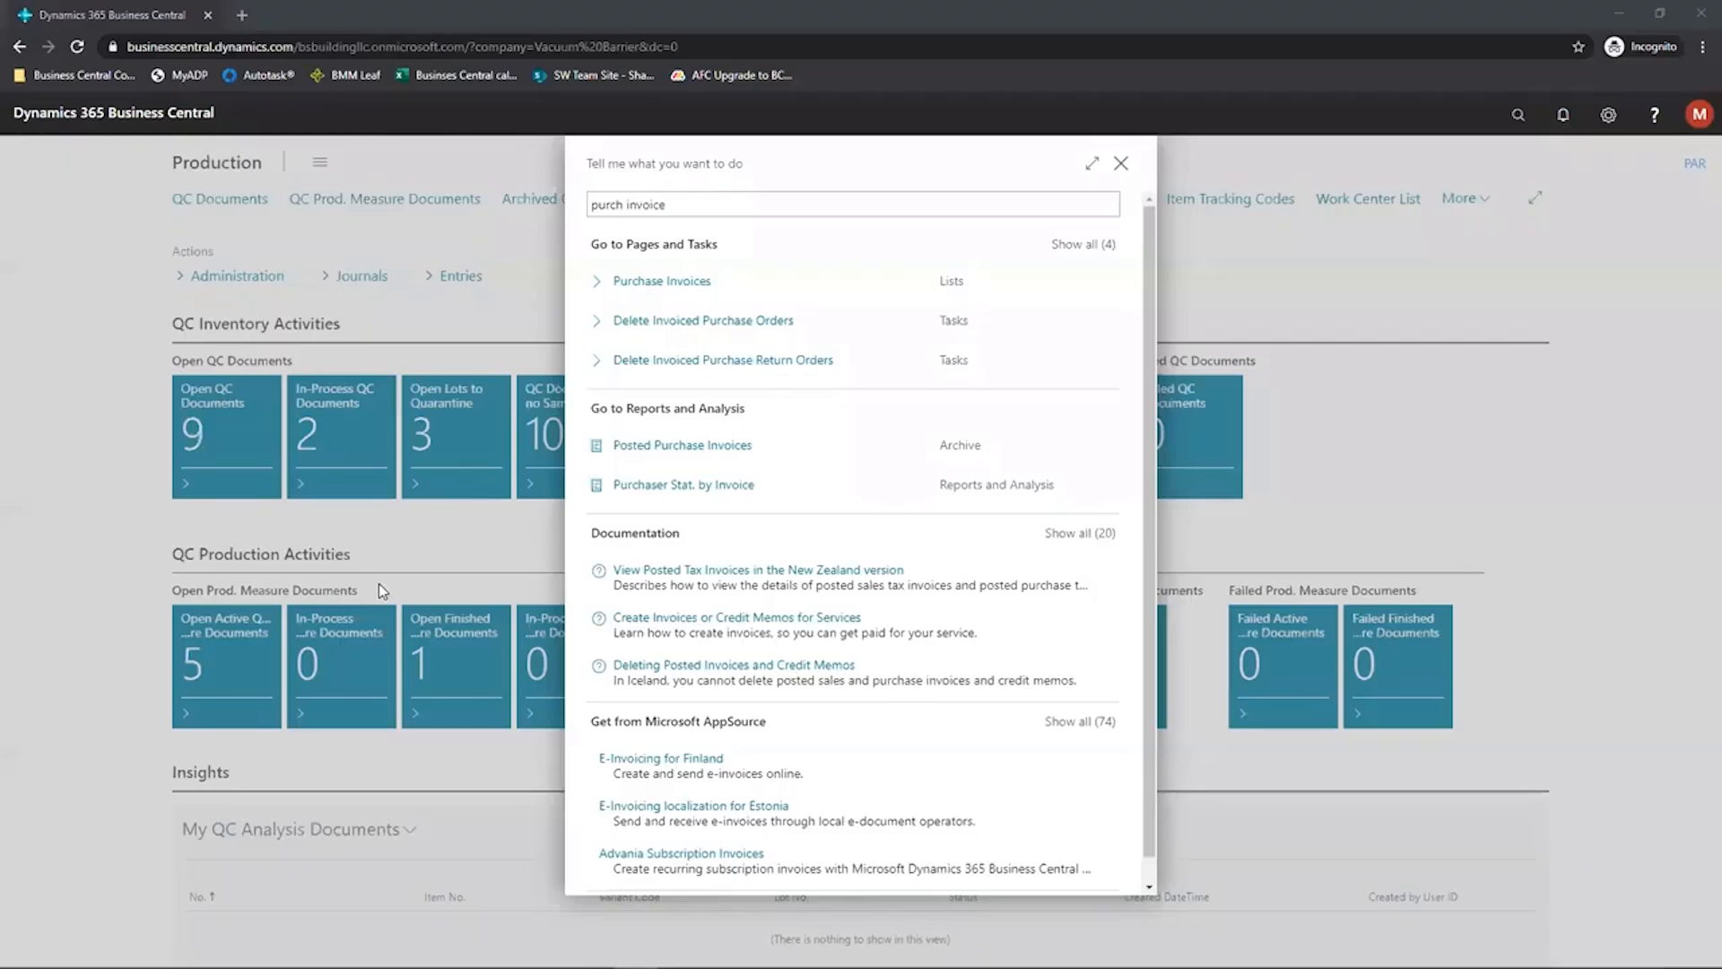
- Open the Ionic Security purchase invoice and set its vendor invoice number to WXY4564
{"action": "left_click", "coordinate": [378, 583]}
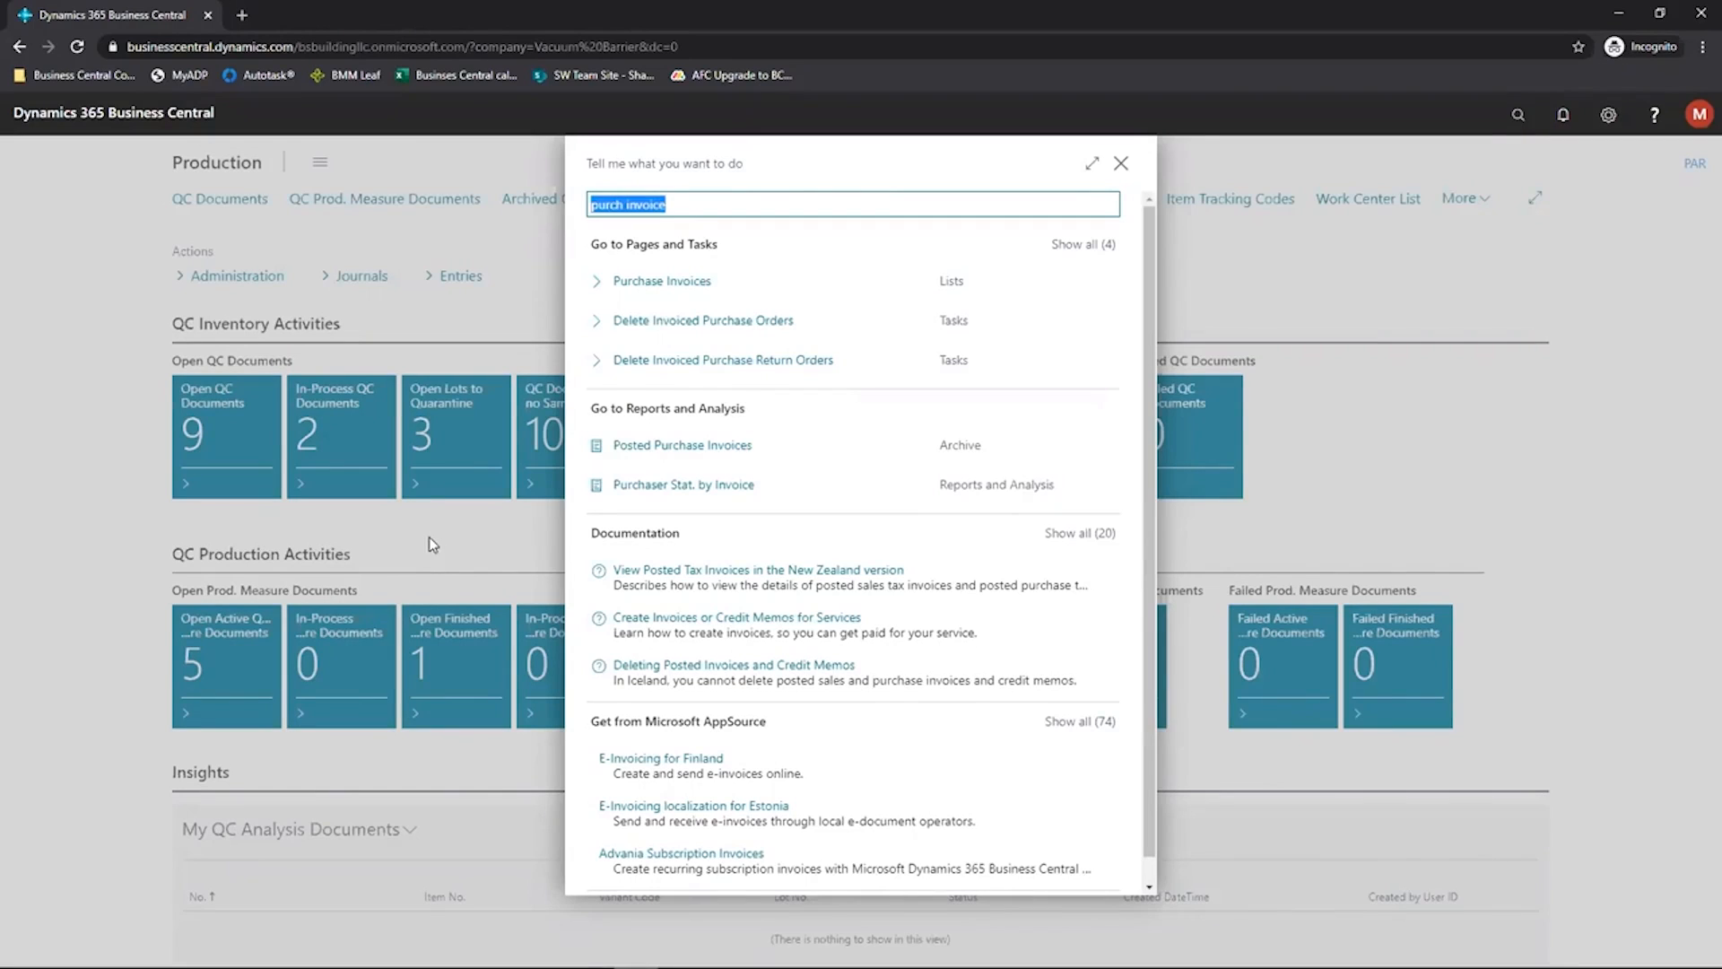
{"action": "left_click", "coordinate": [659, 282]}
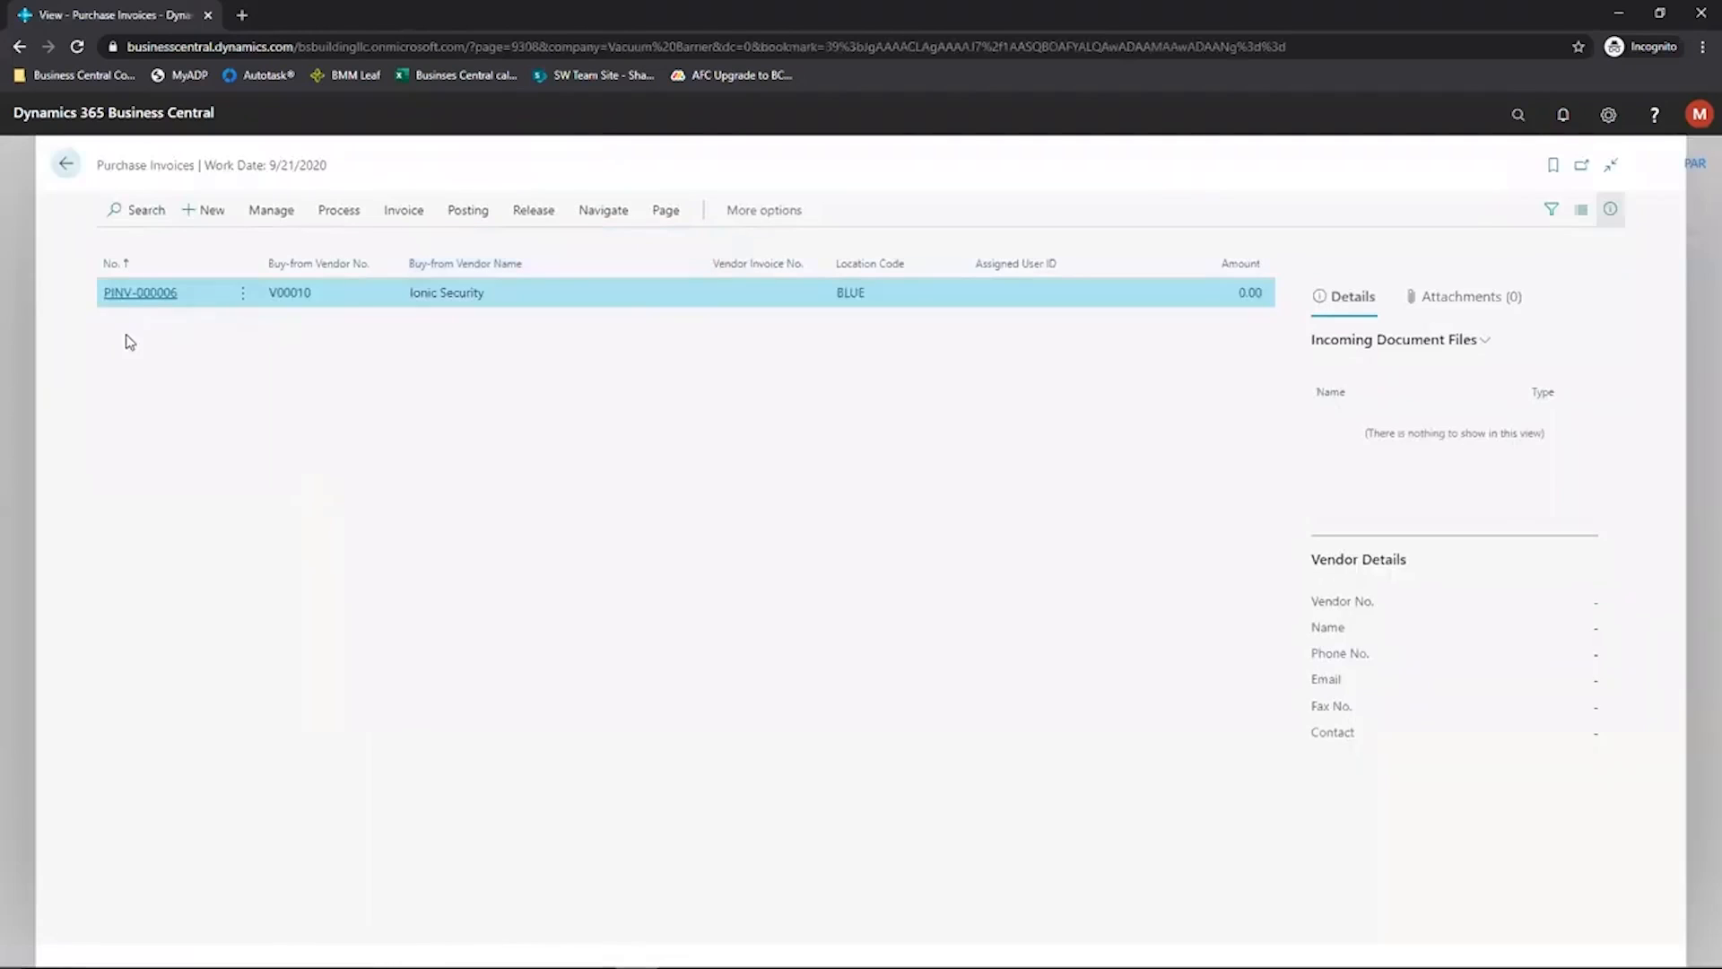
{"action": "left_click", "coordinate": [142, 294]}
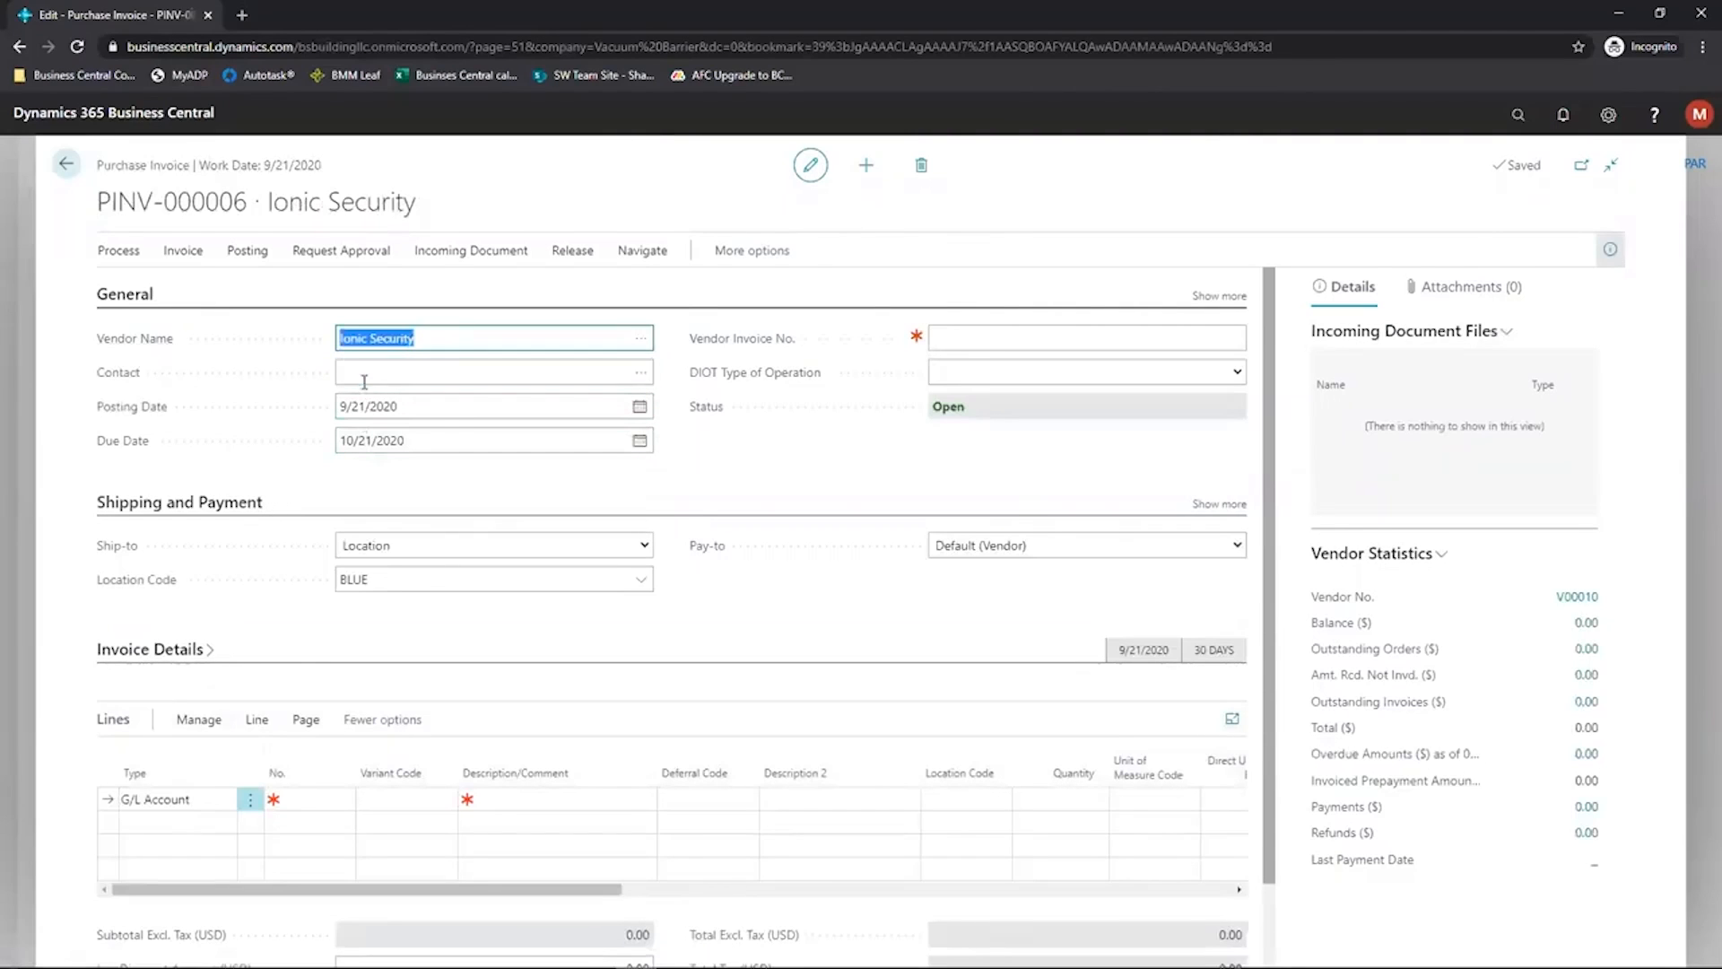
{"action": "left_click", "coordinate": [949, 336]}
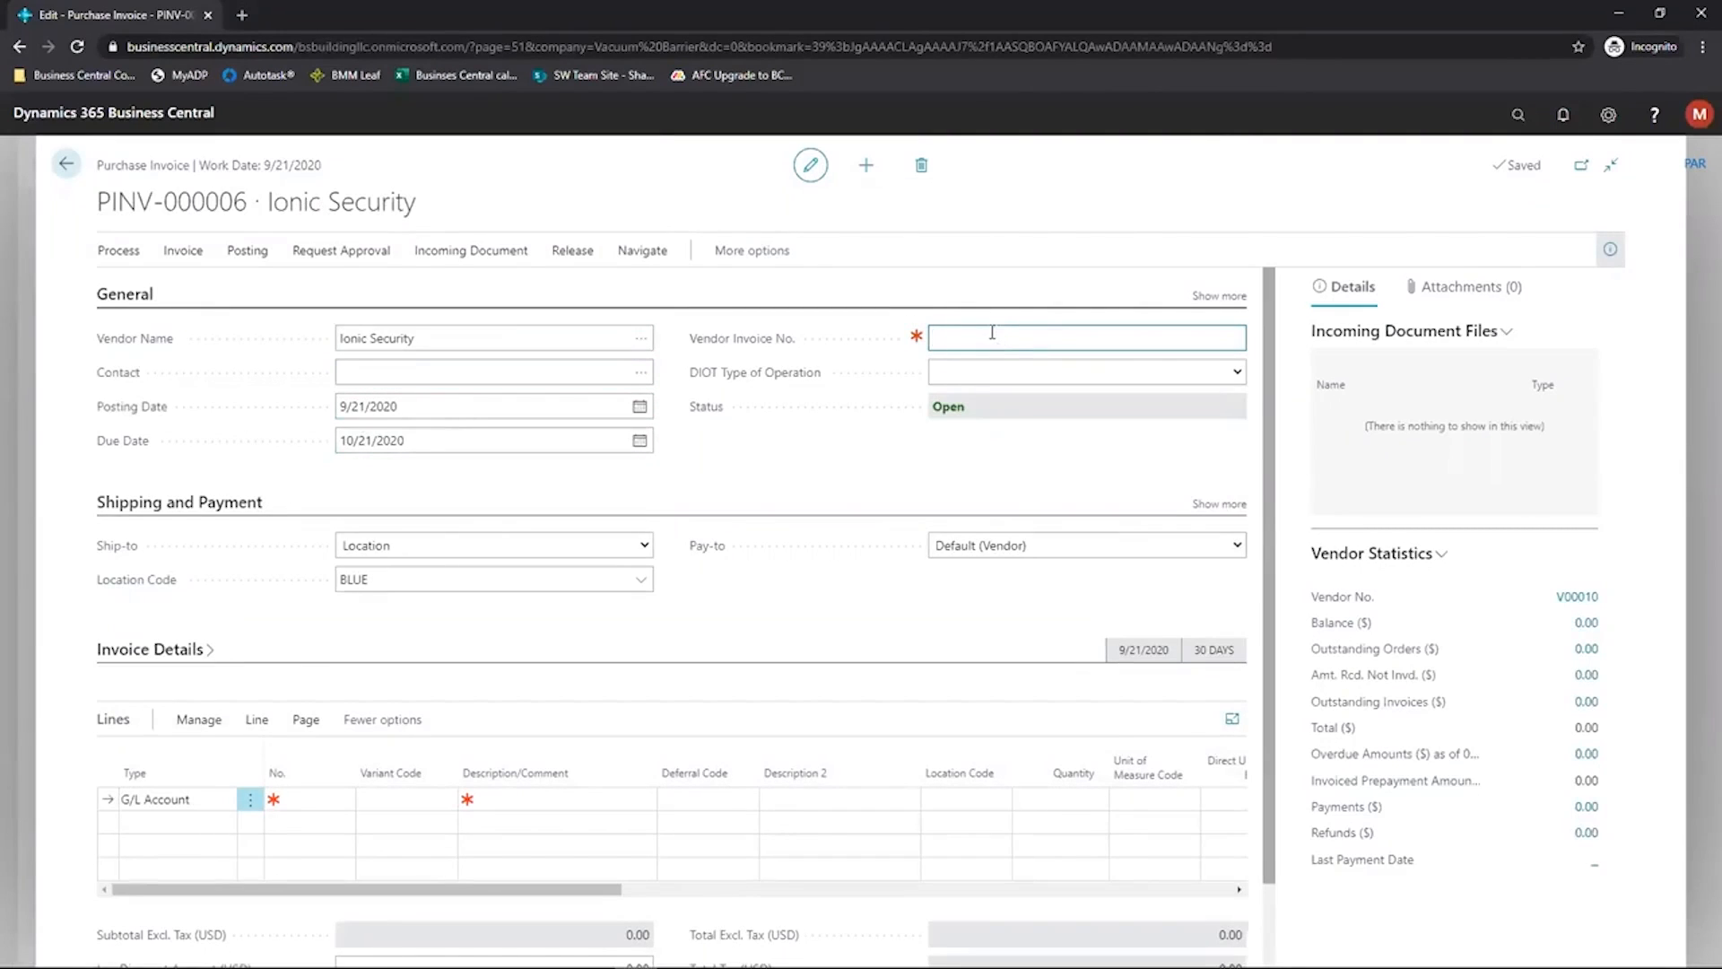
{"action": "type", "text": "WXY4564"}
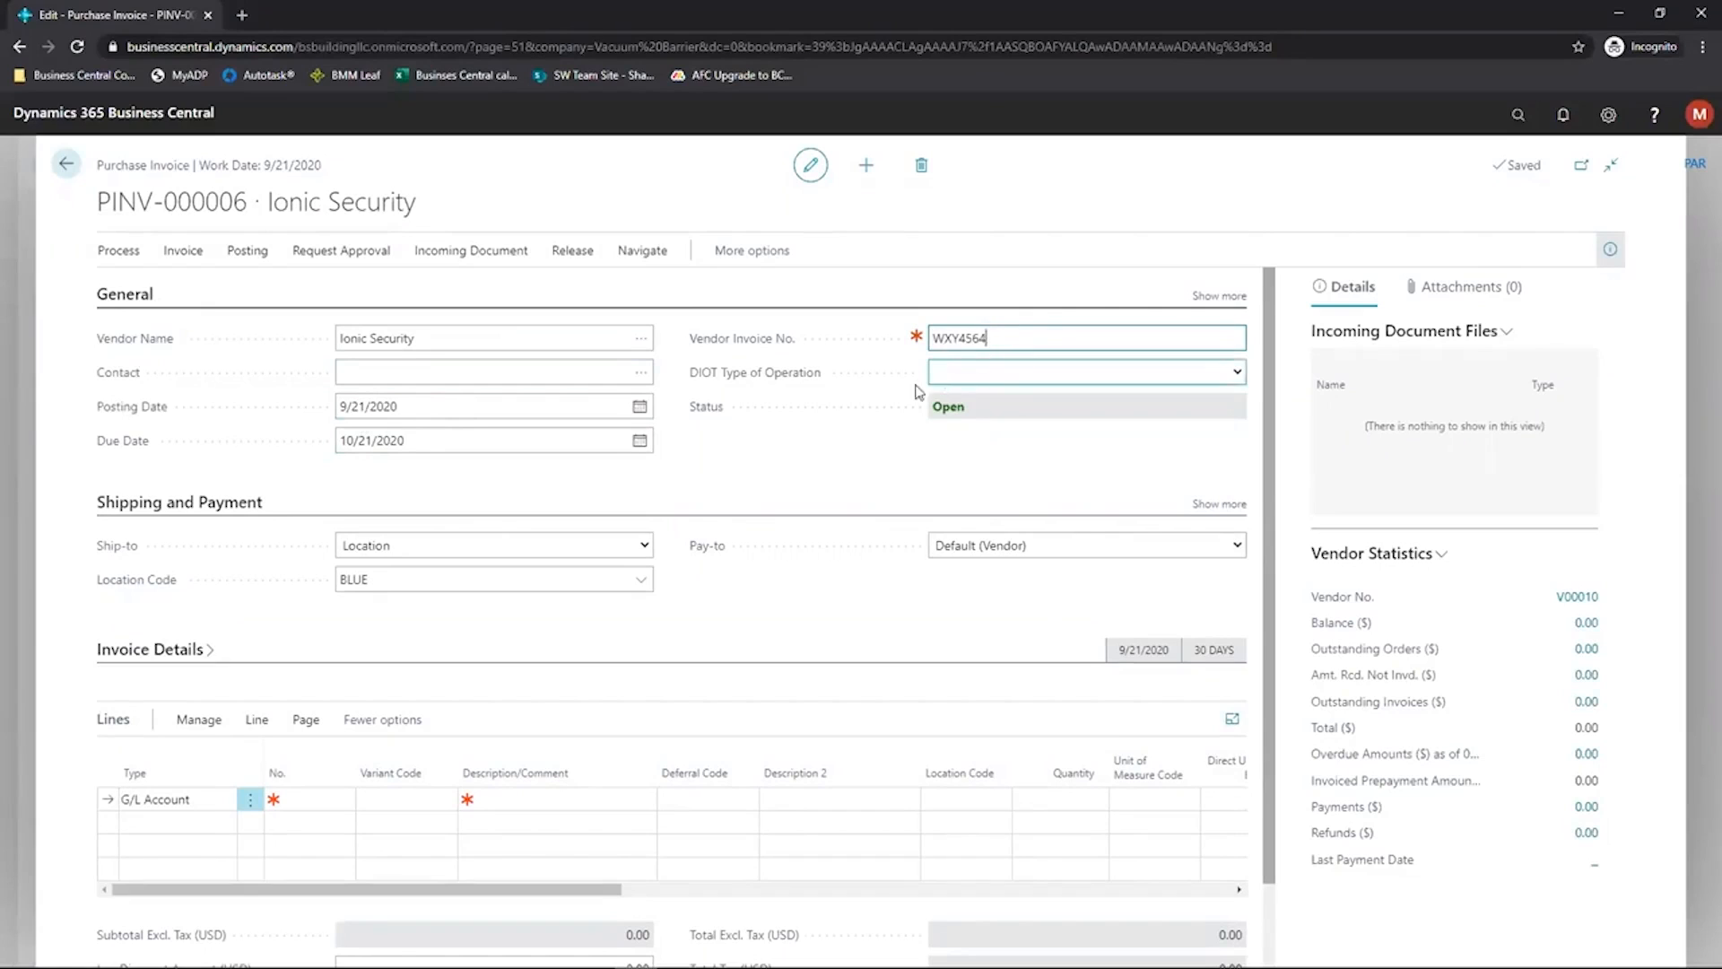
{"action": "key", "text": "Tab"}
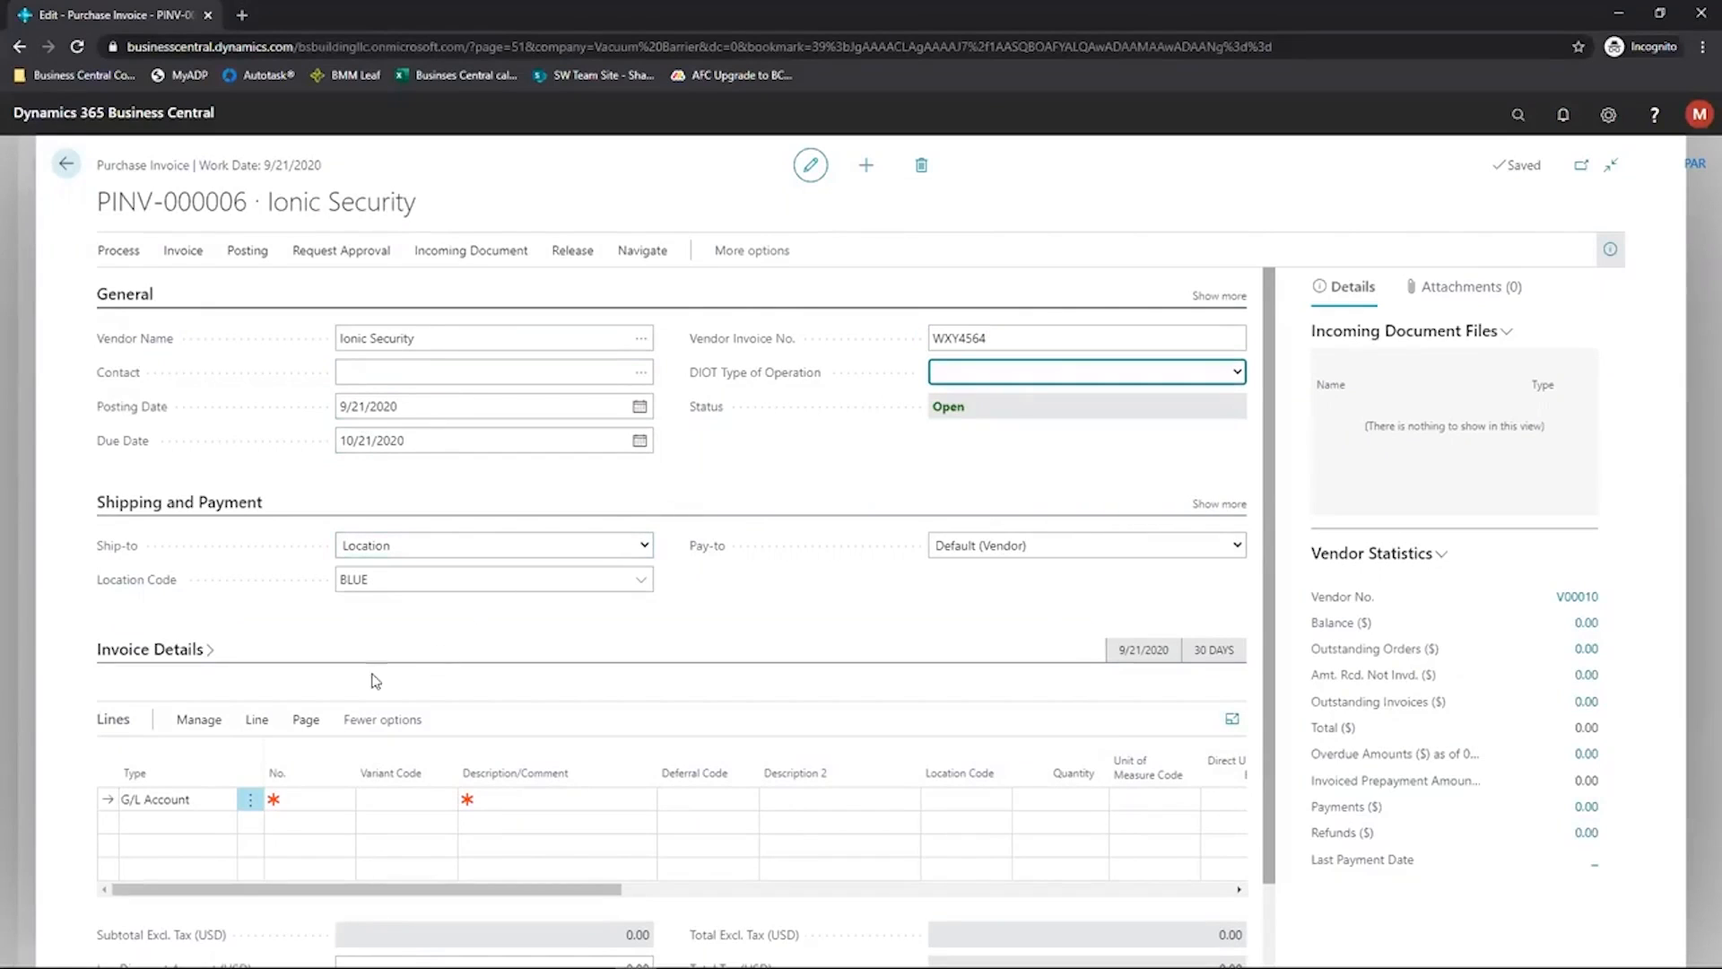
- Pull QC document QC00000046 for lot LOT0047 into the purchase invoice lines
{"action": "left_click", "coordinate": [256, 726]}
{"action": "left_click", "coordinate": [179, 756]}
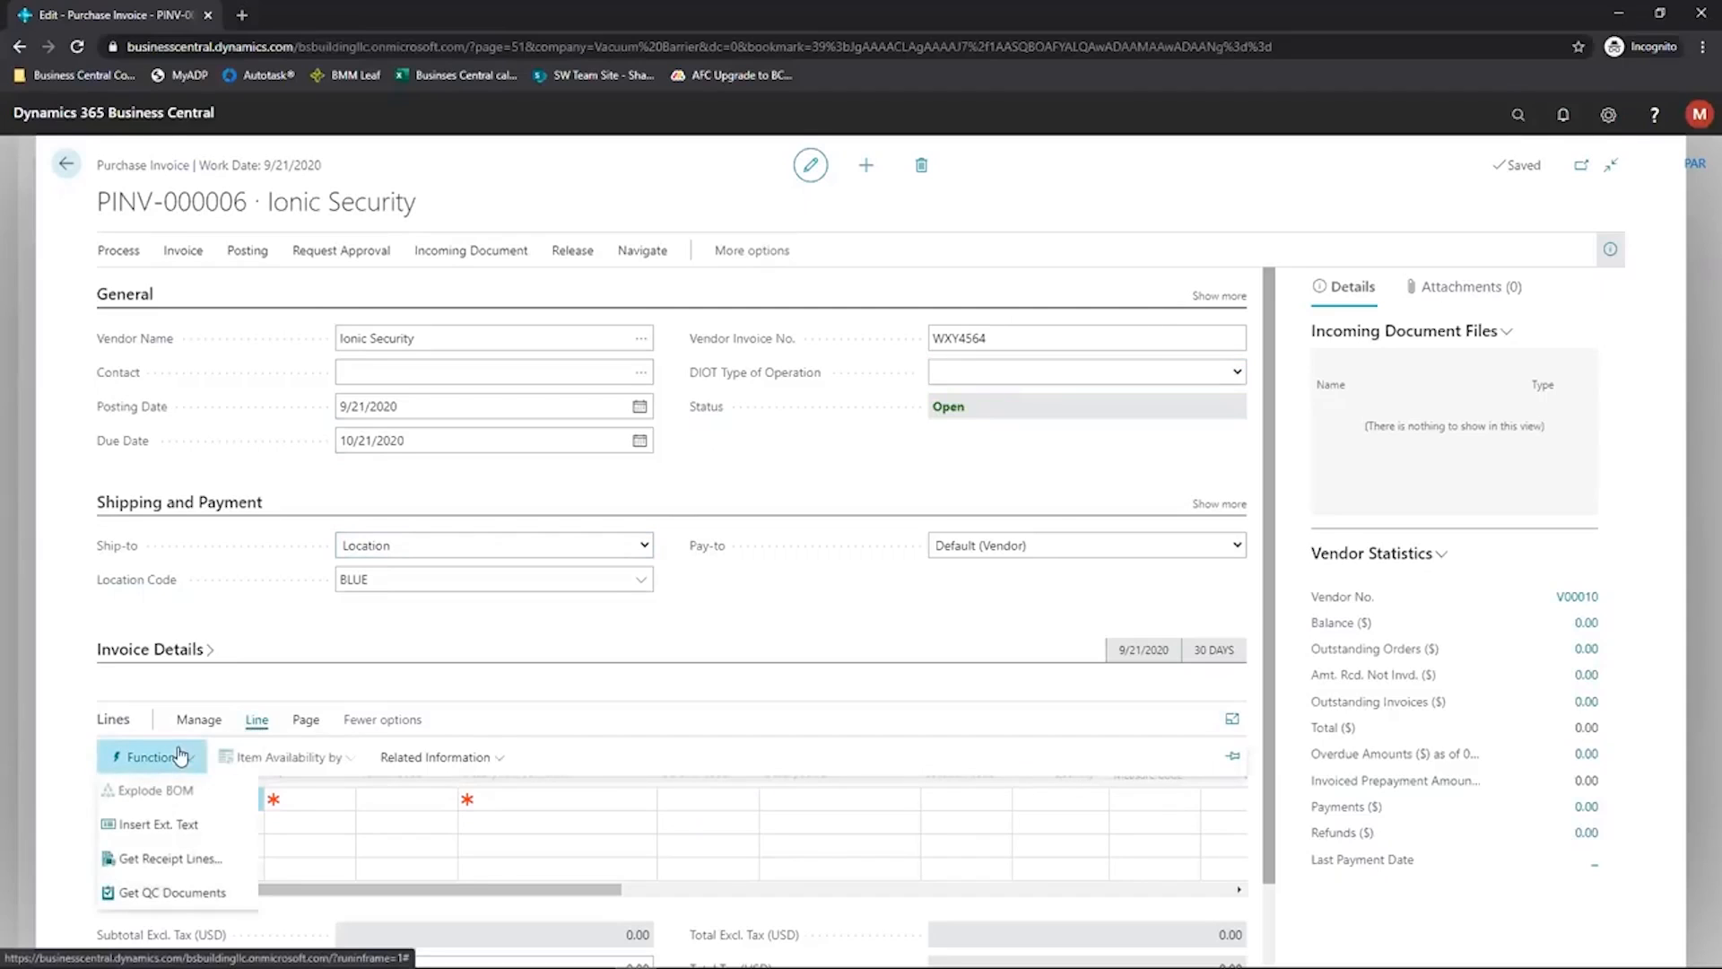
{"action": "left_click", "coordinate": [171, 894]}
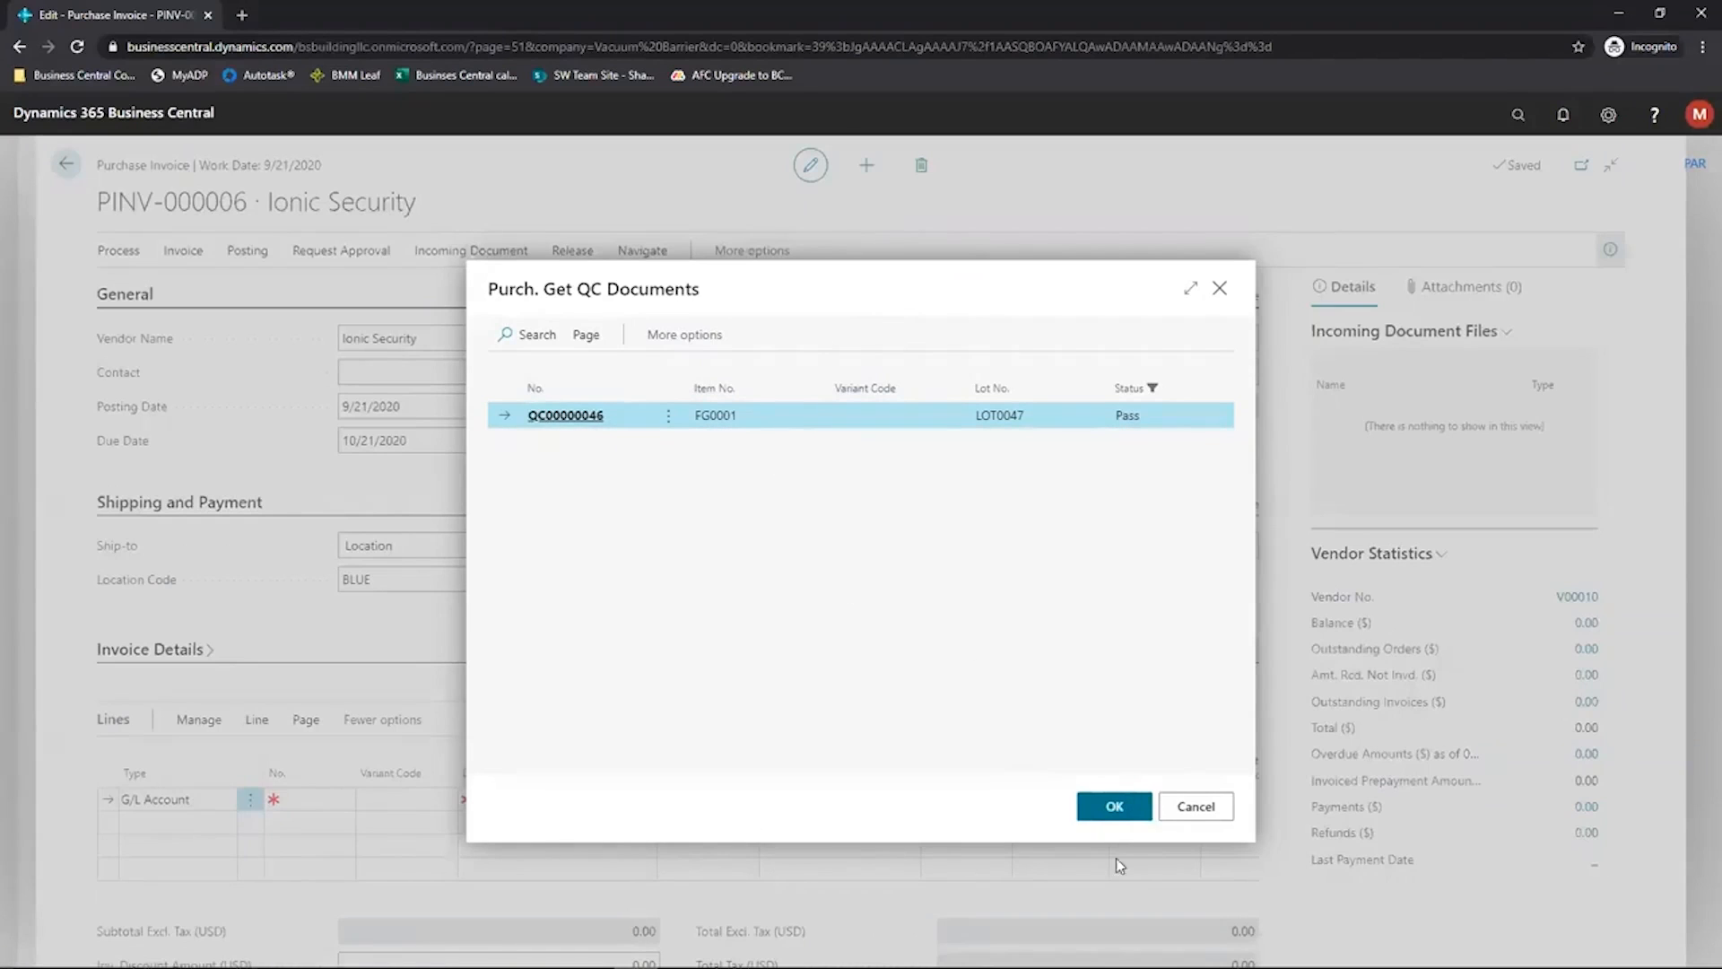
{"action": "left_click", "coordinate": [1112, 807]}
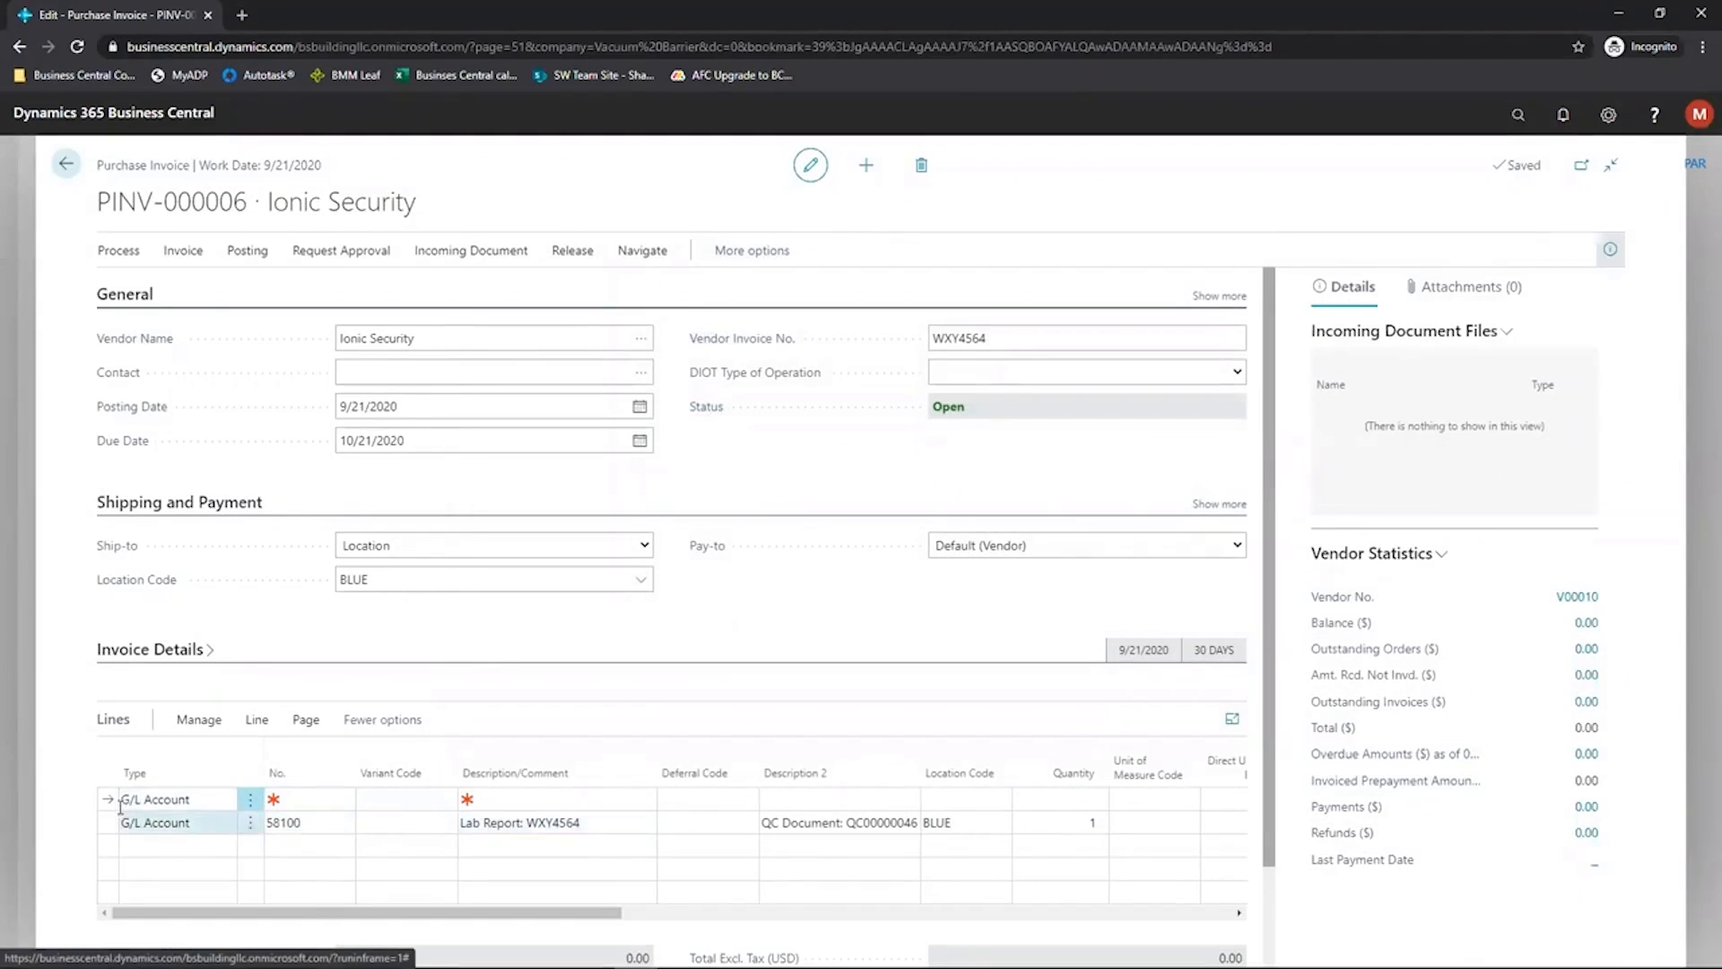
- Delete the blank G/L Account line above the lab report line on the purchase invoice
{"action": "left_click", "coordinate": [251, 803]}
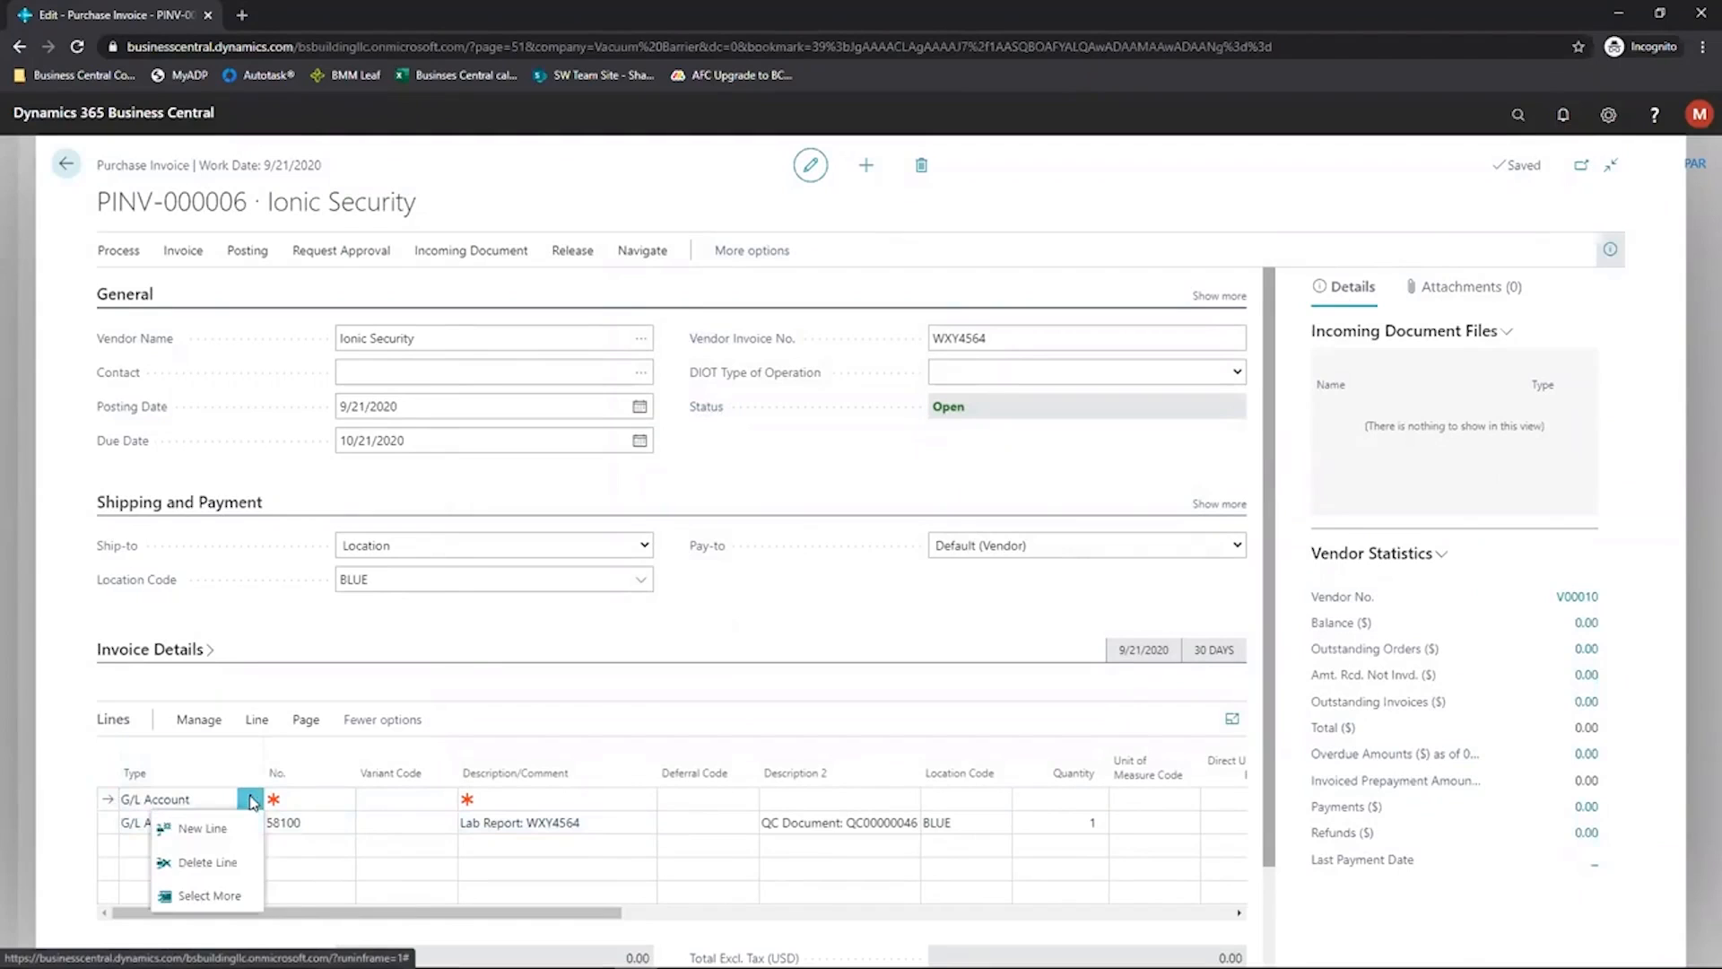
{"action": "left_click", "coordinate": [235, 863]}
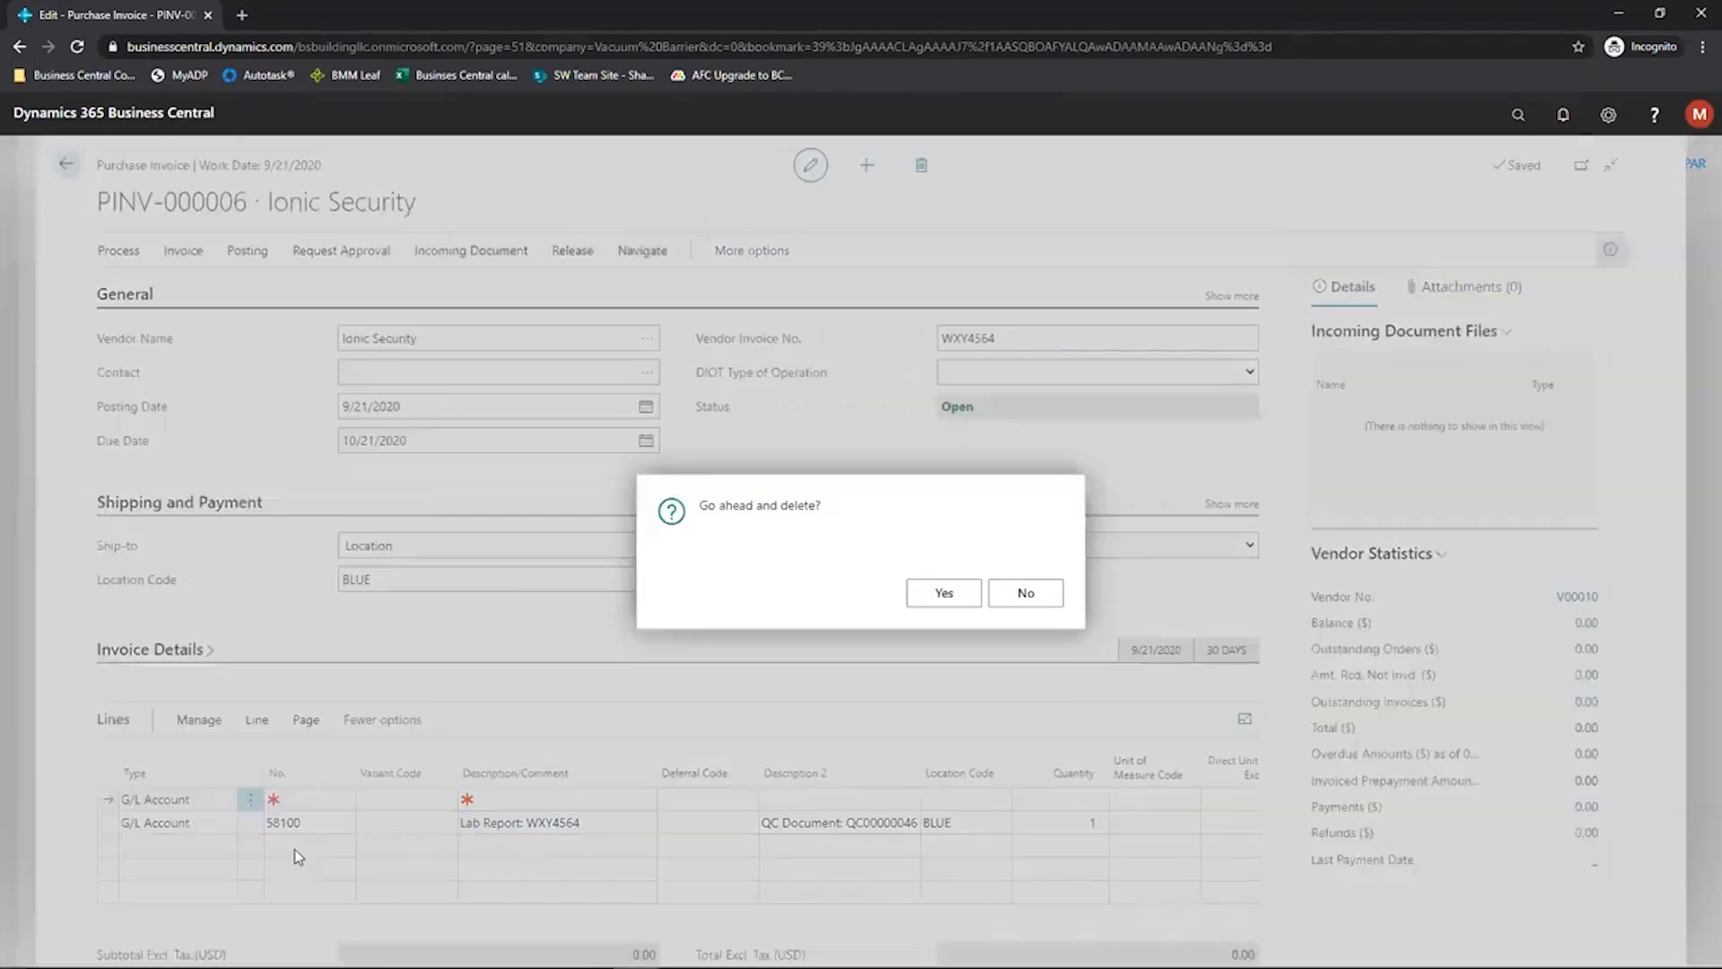
{"action": "left_click", "coordinate": [913, 601]}
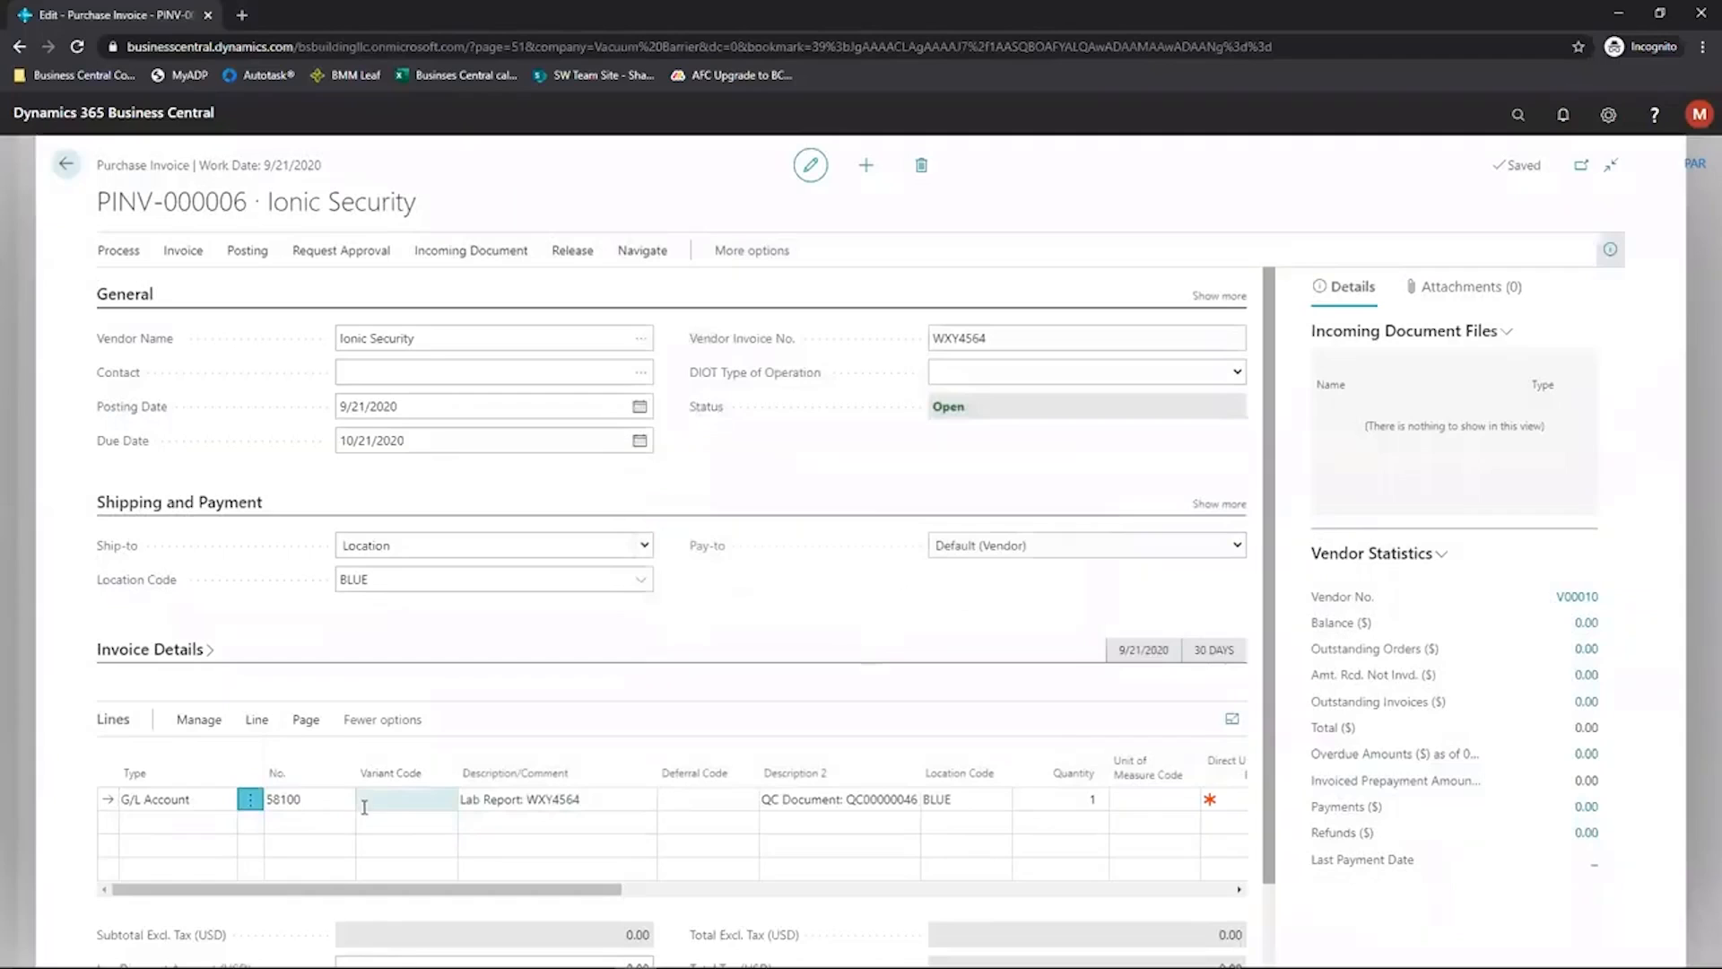
- Set the direct unit cost excluding tax of the lab report line to 300
{"action": "left_click", "coordinate": [395, 799]}
{"action": "key", "text": "Tab"}
{"action": "key", "text": "Tab"}
{"action": "key", "text": "Tab"}
{"action": "key", "text": "Tab"}
{"action": "key", "text": "Tab"}
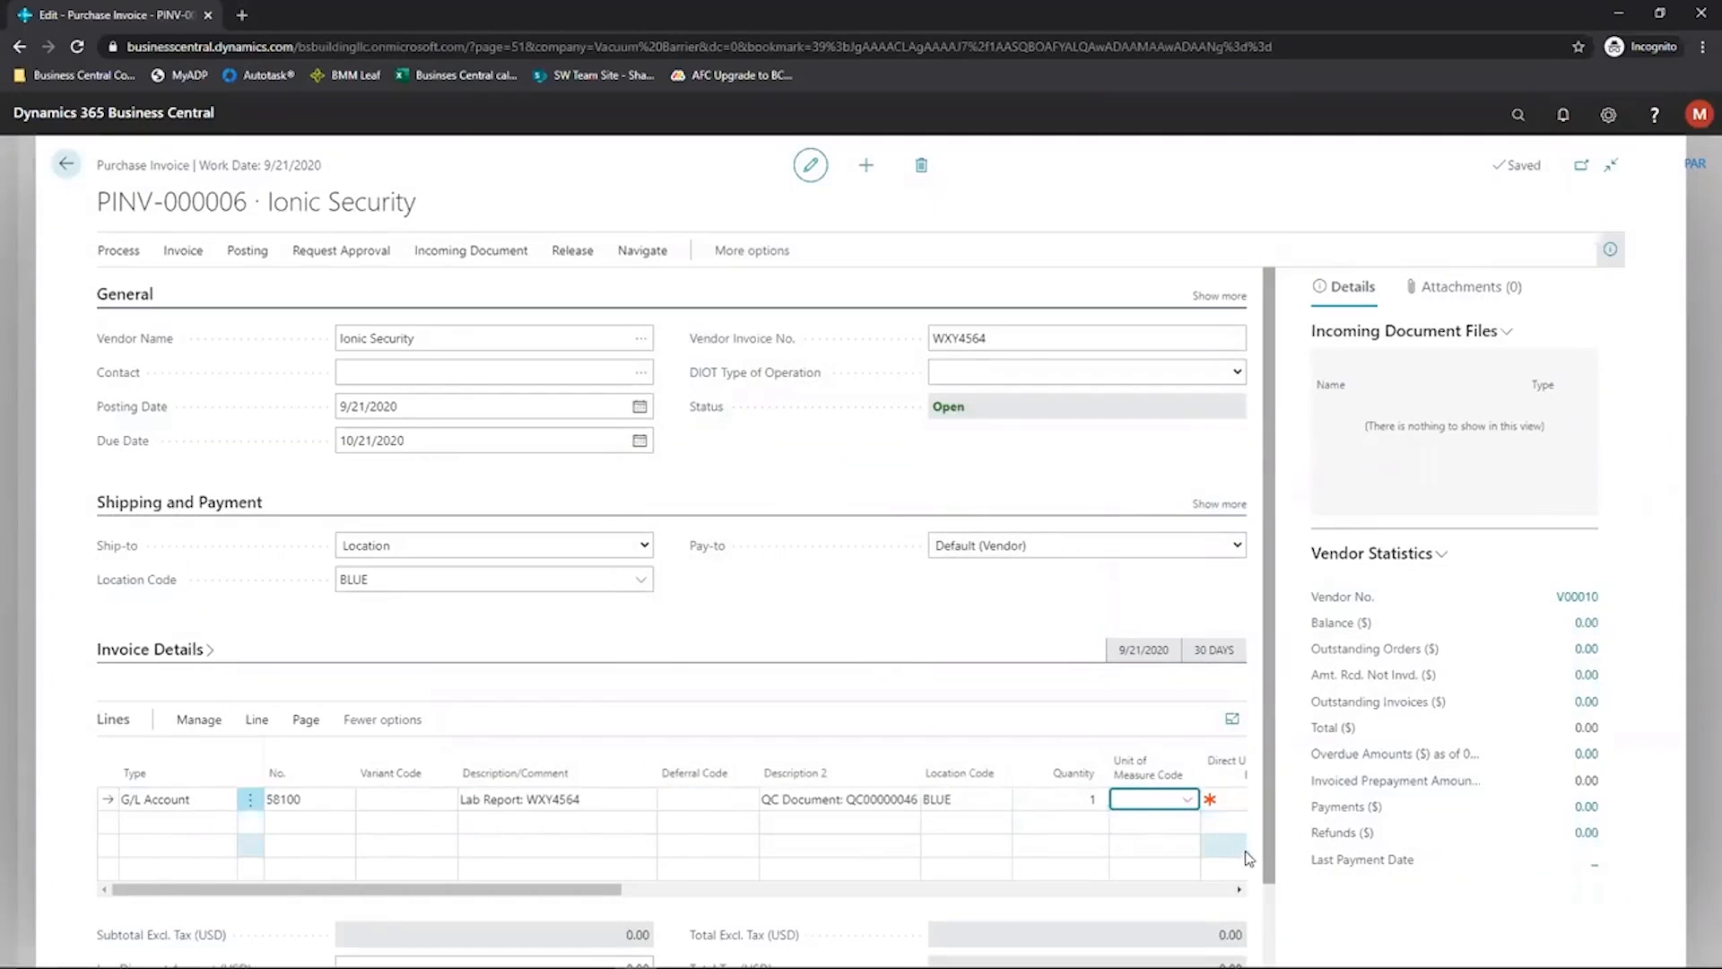
{"action": "key", "text": "Tab"}
{"action": "type", "text": "300"}
{"action": "key", "text": "Tab"}
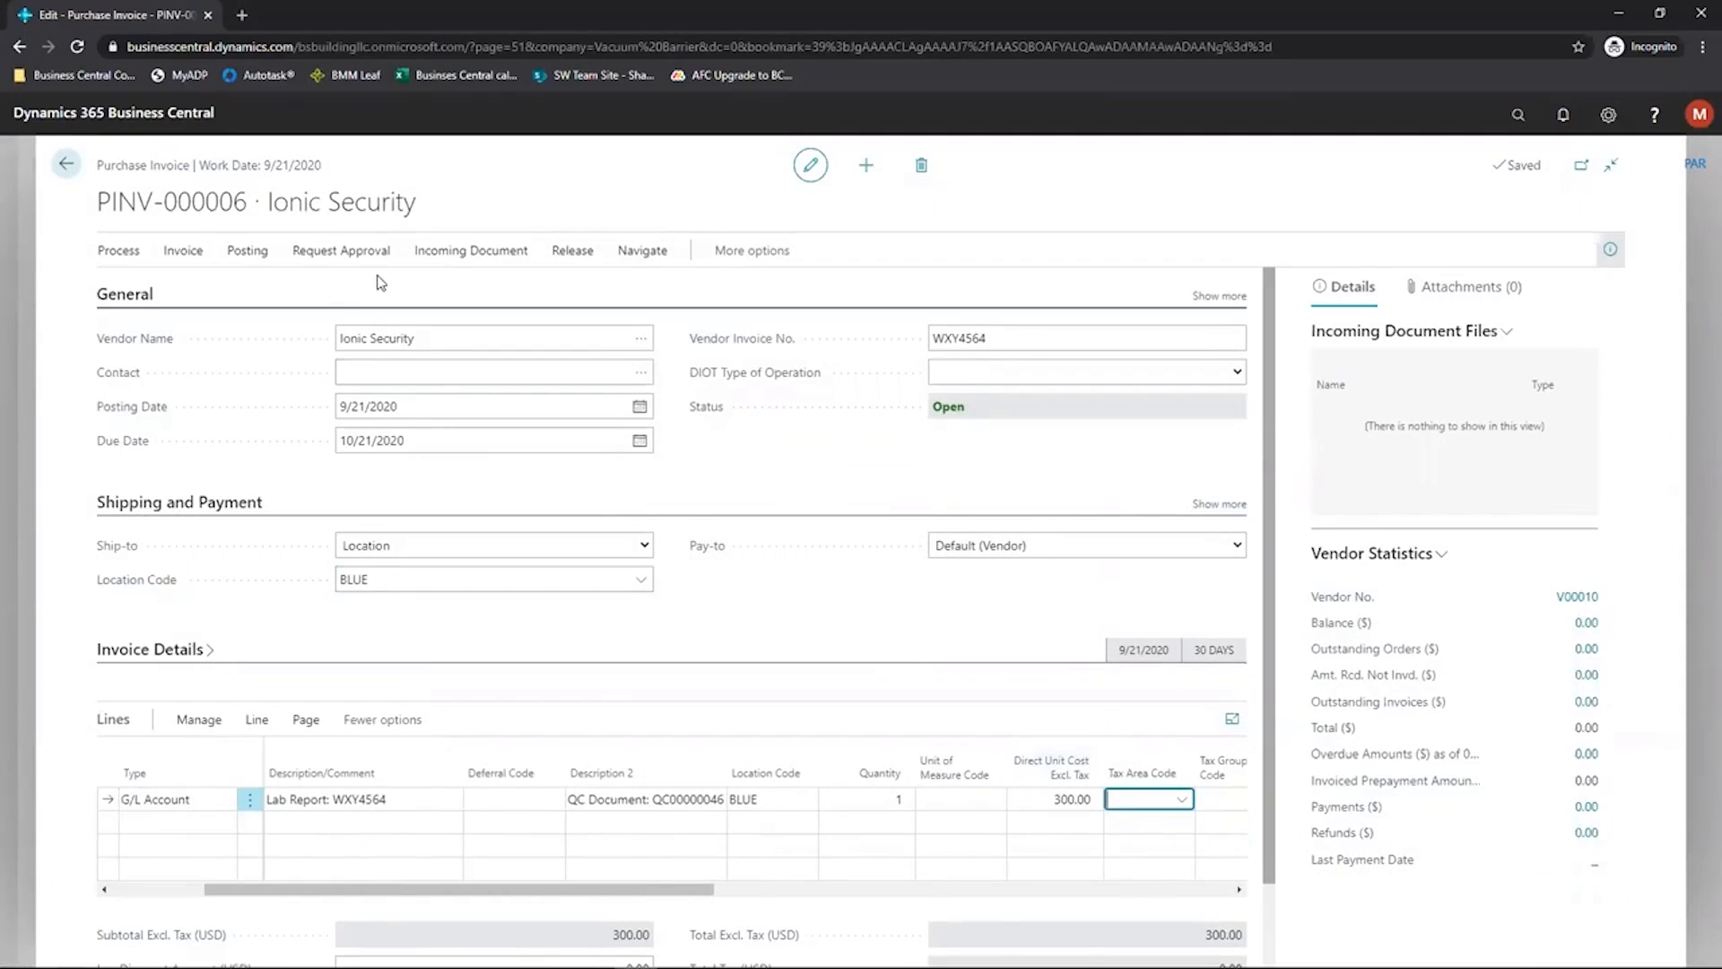
- Post the Ionic Security purchase invoice and decline opening the posted invoice
{"action": "left_click", "coordinate": [120, 253]}
{"action": "left_click", "coordinate": [247, 253]}
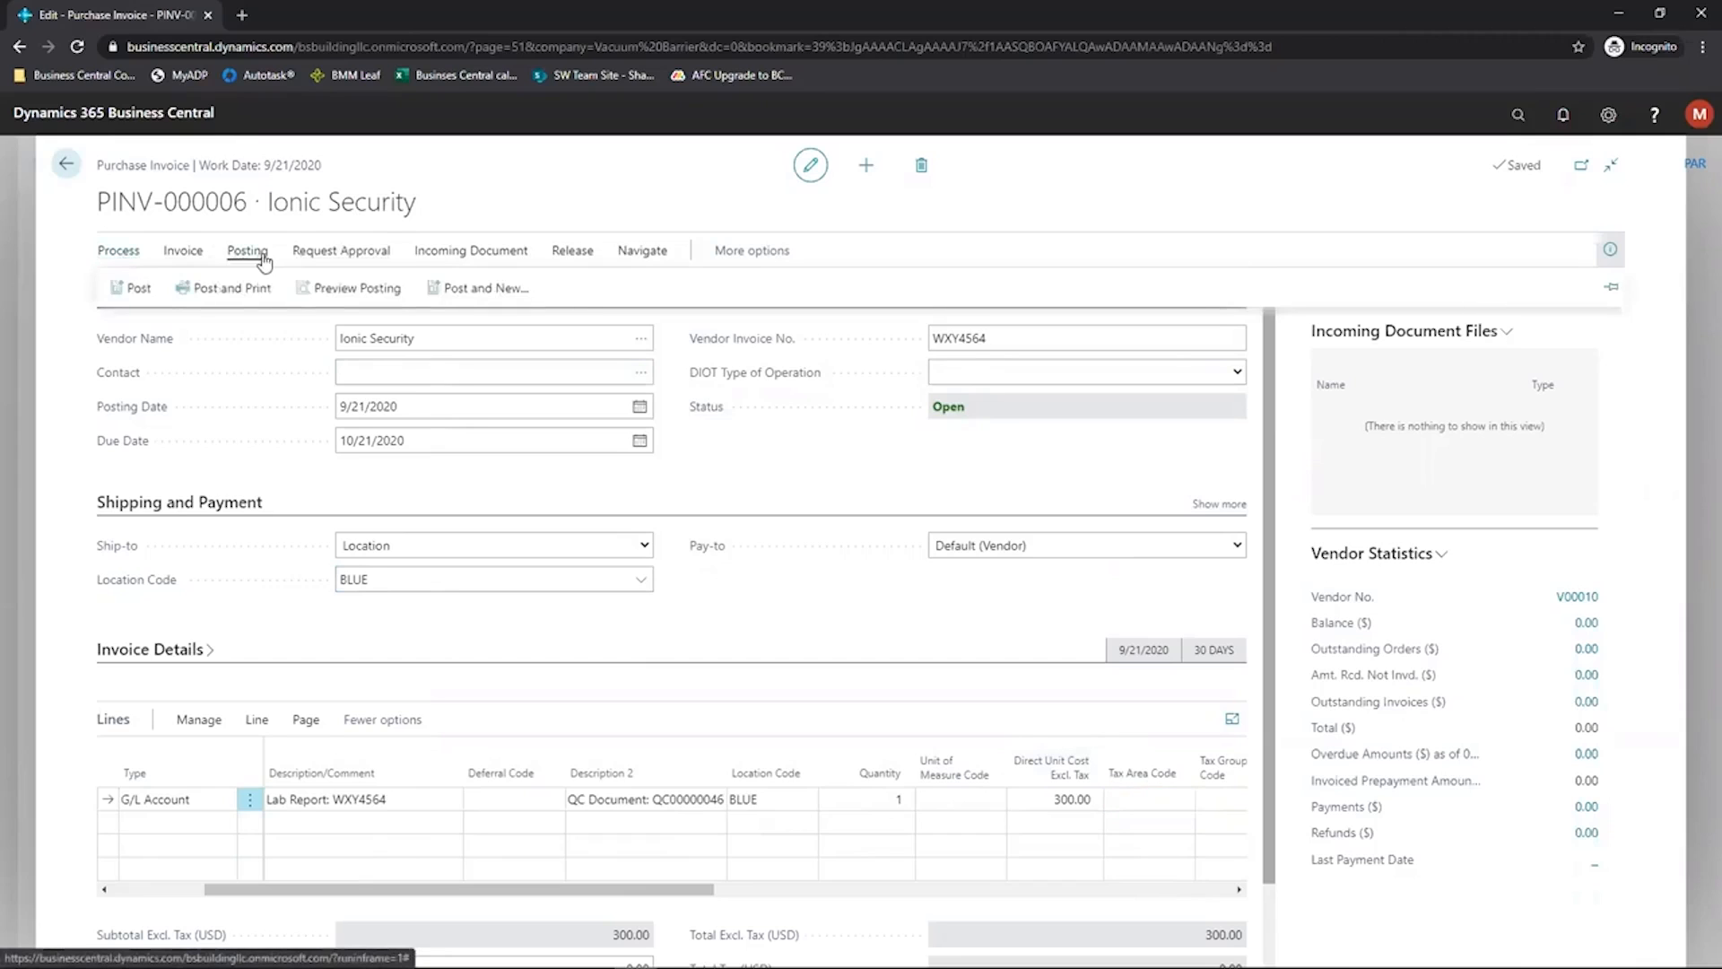
{"action": "left_click", "coordinate": [135, 293]}
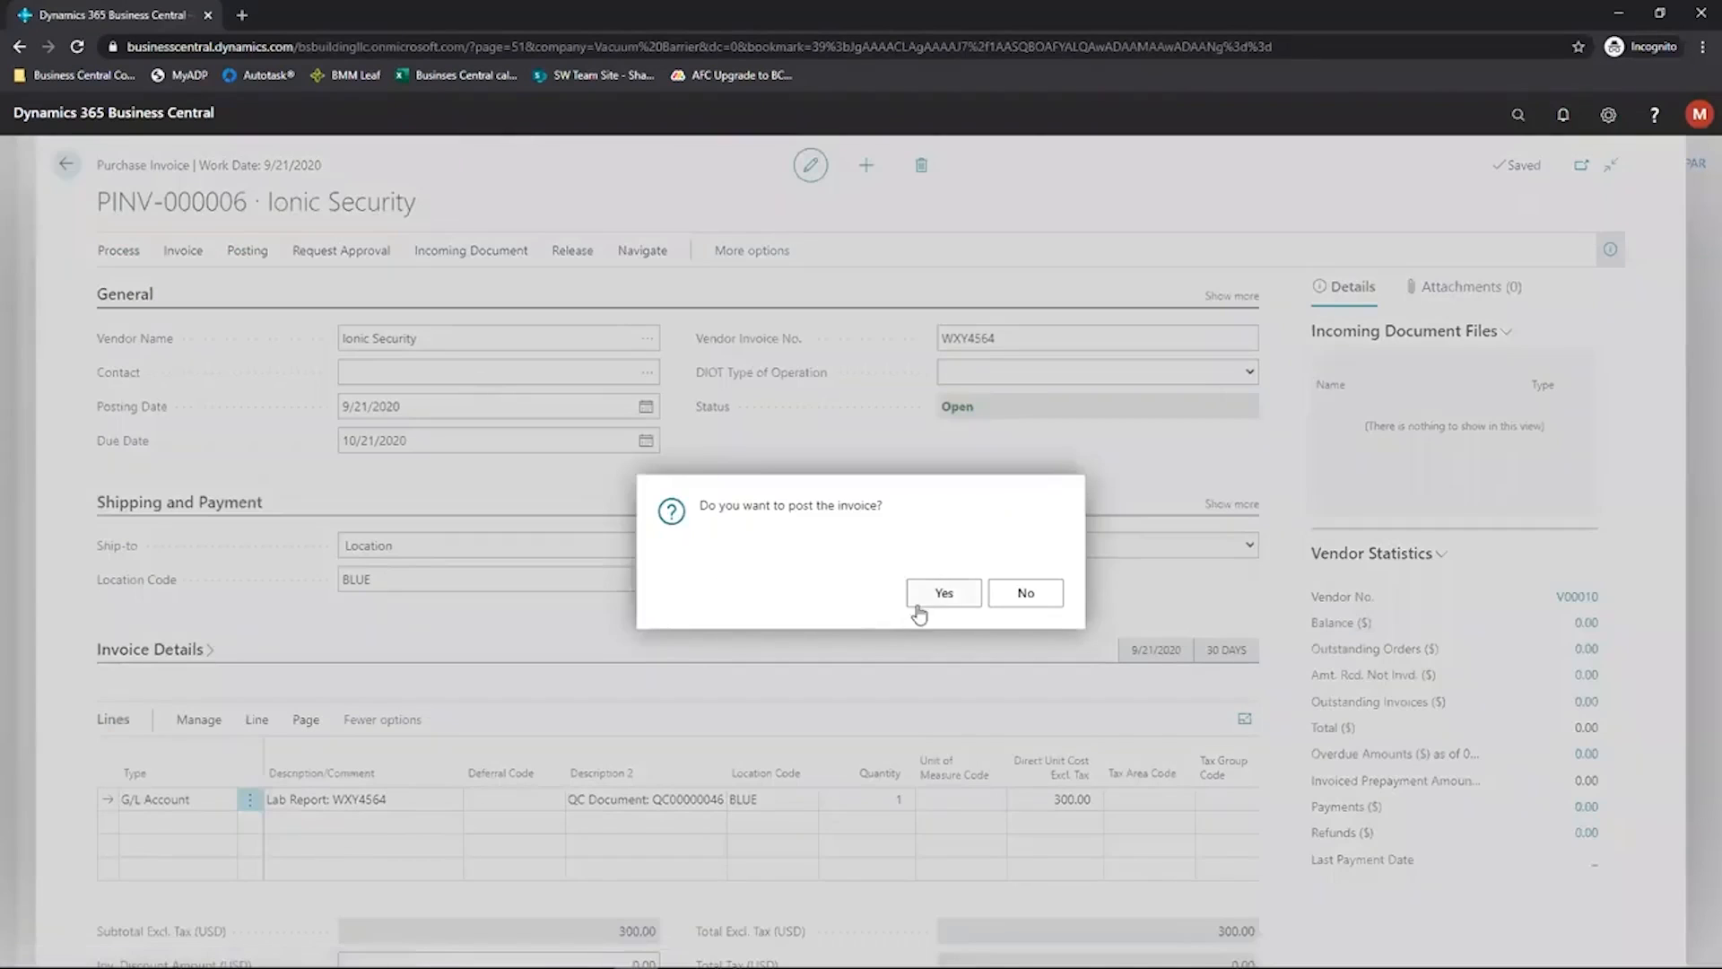
{"action": "left_click", "coordinate": [923, 598]}
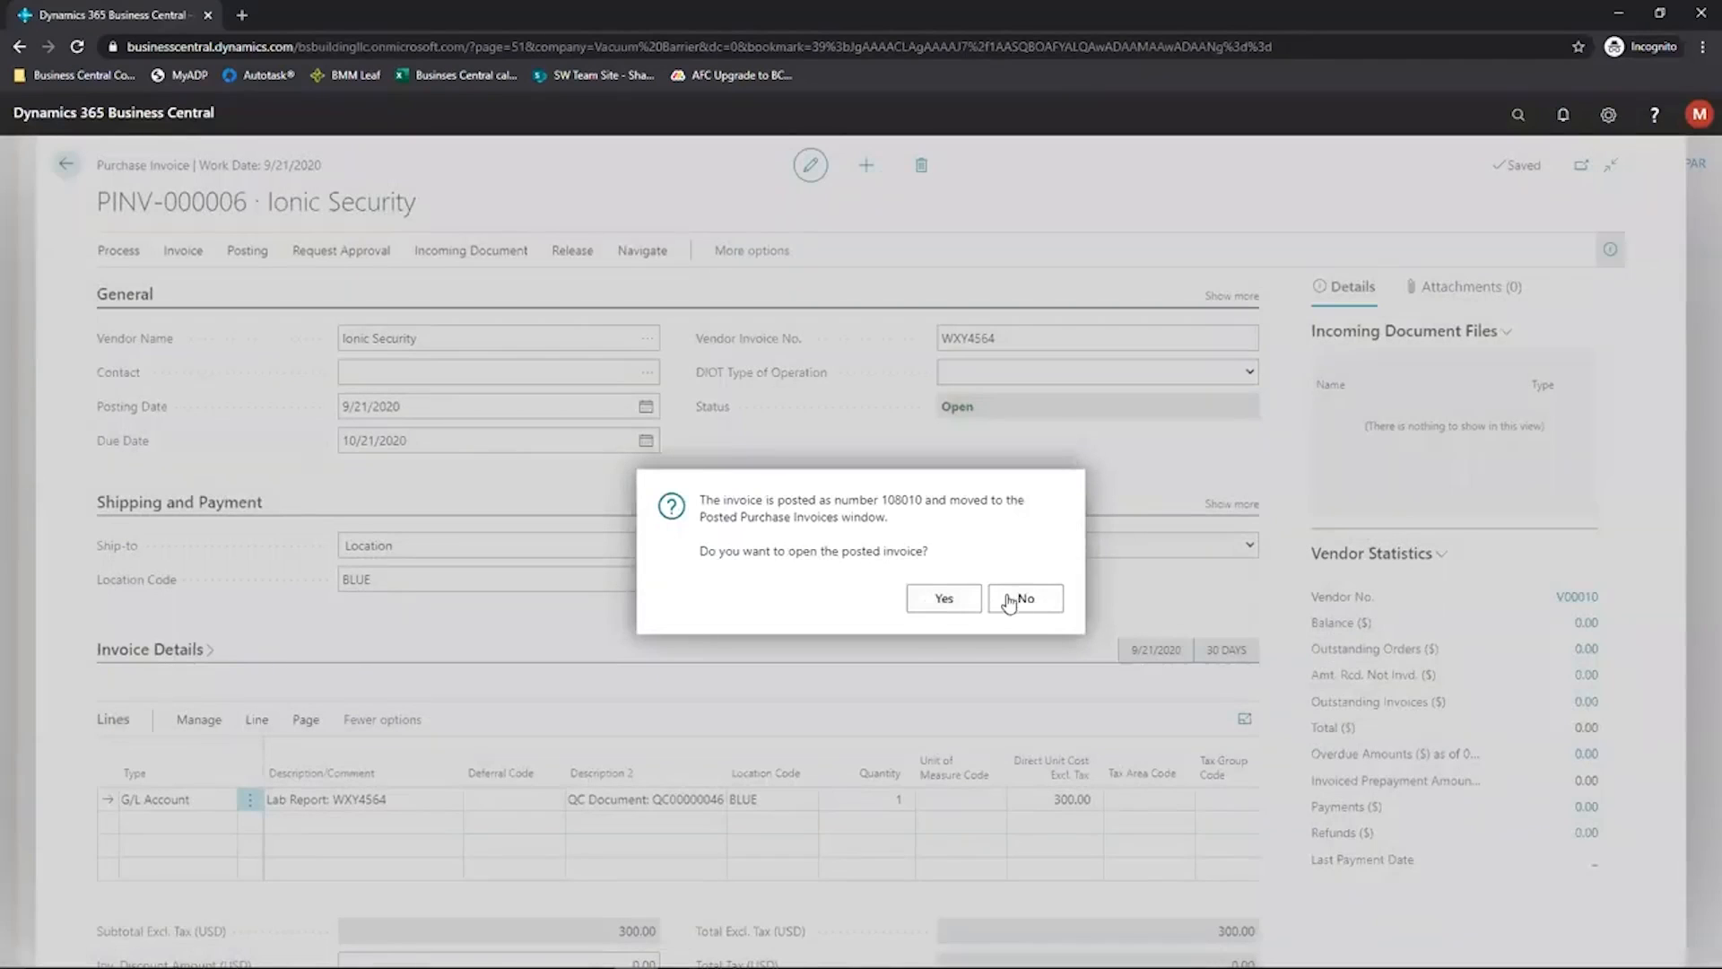
{"action": "key", "text": "Escape"}
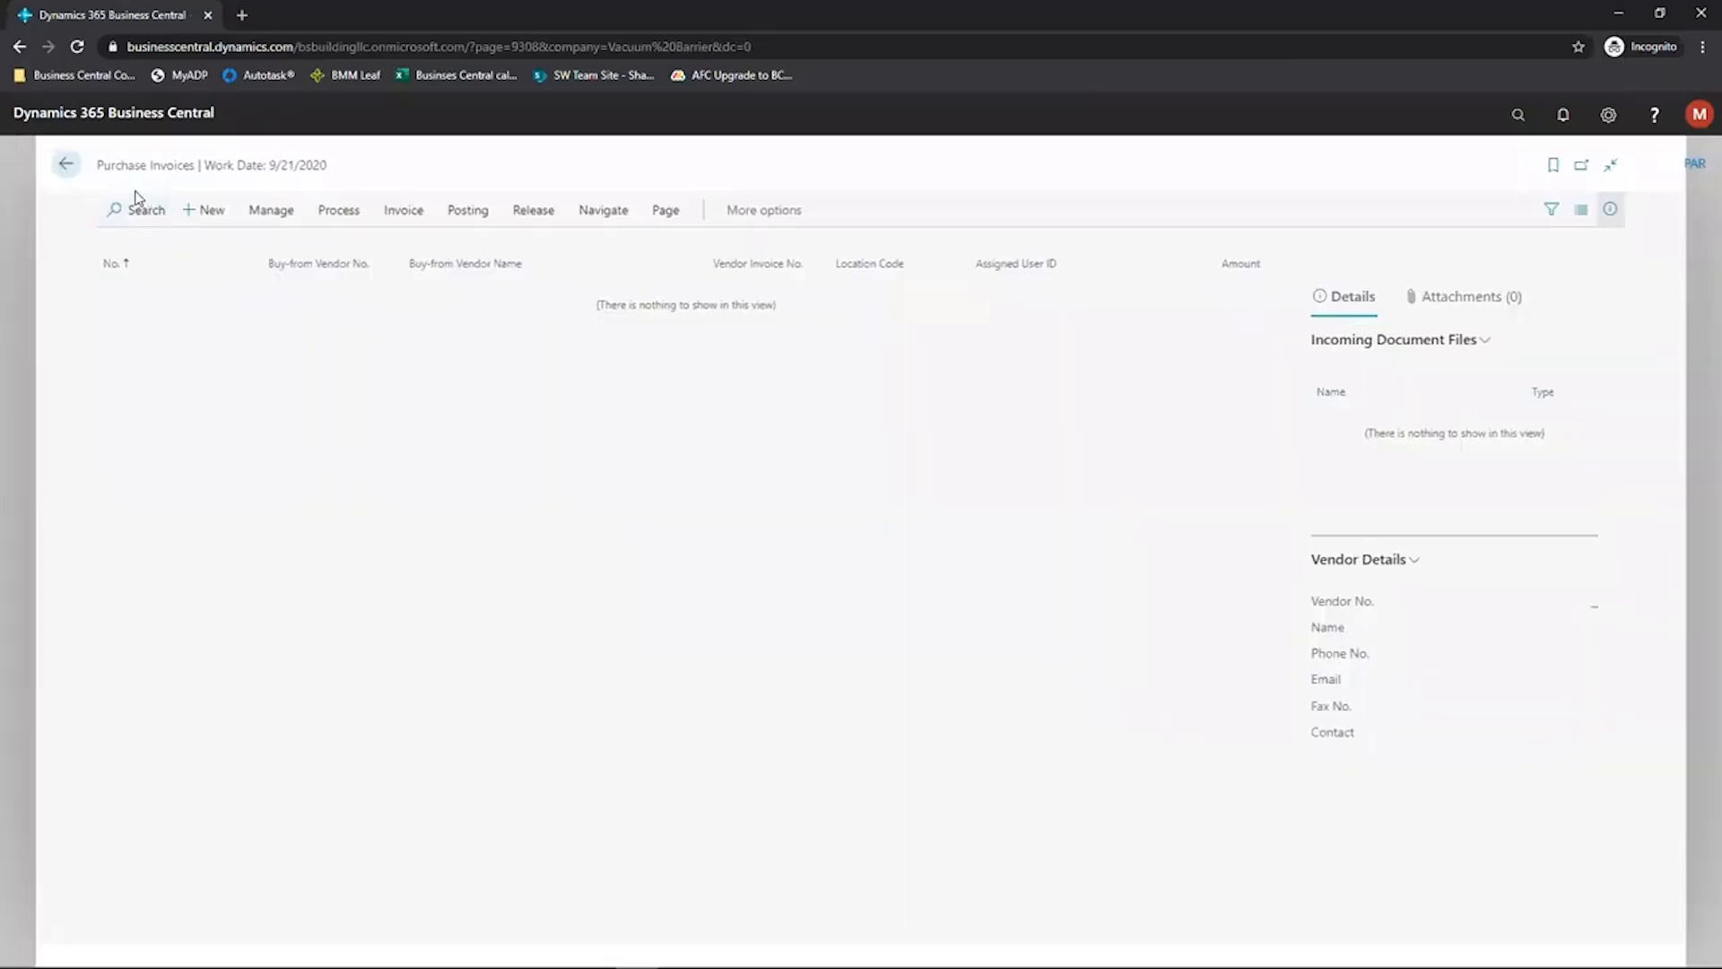
- Return to the home page, list the QC documents in descending number order, and open QC00000046 for review
{"action": "left_click", "coordinate": [66, 171]}
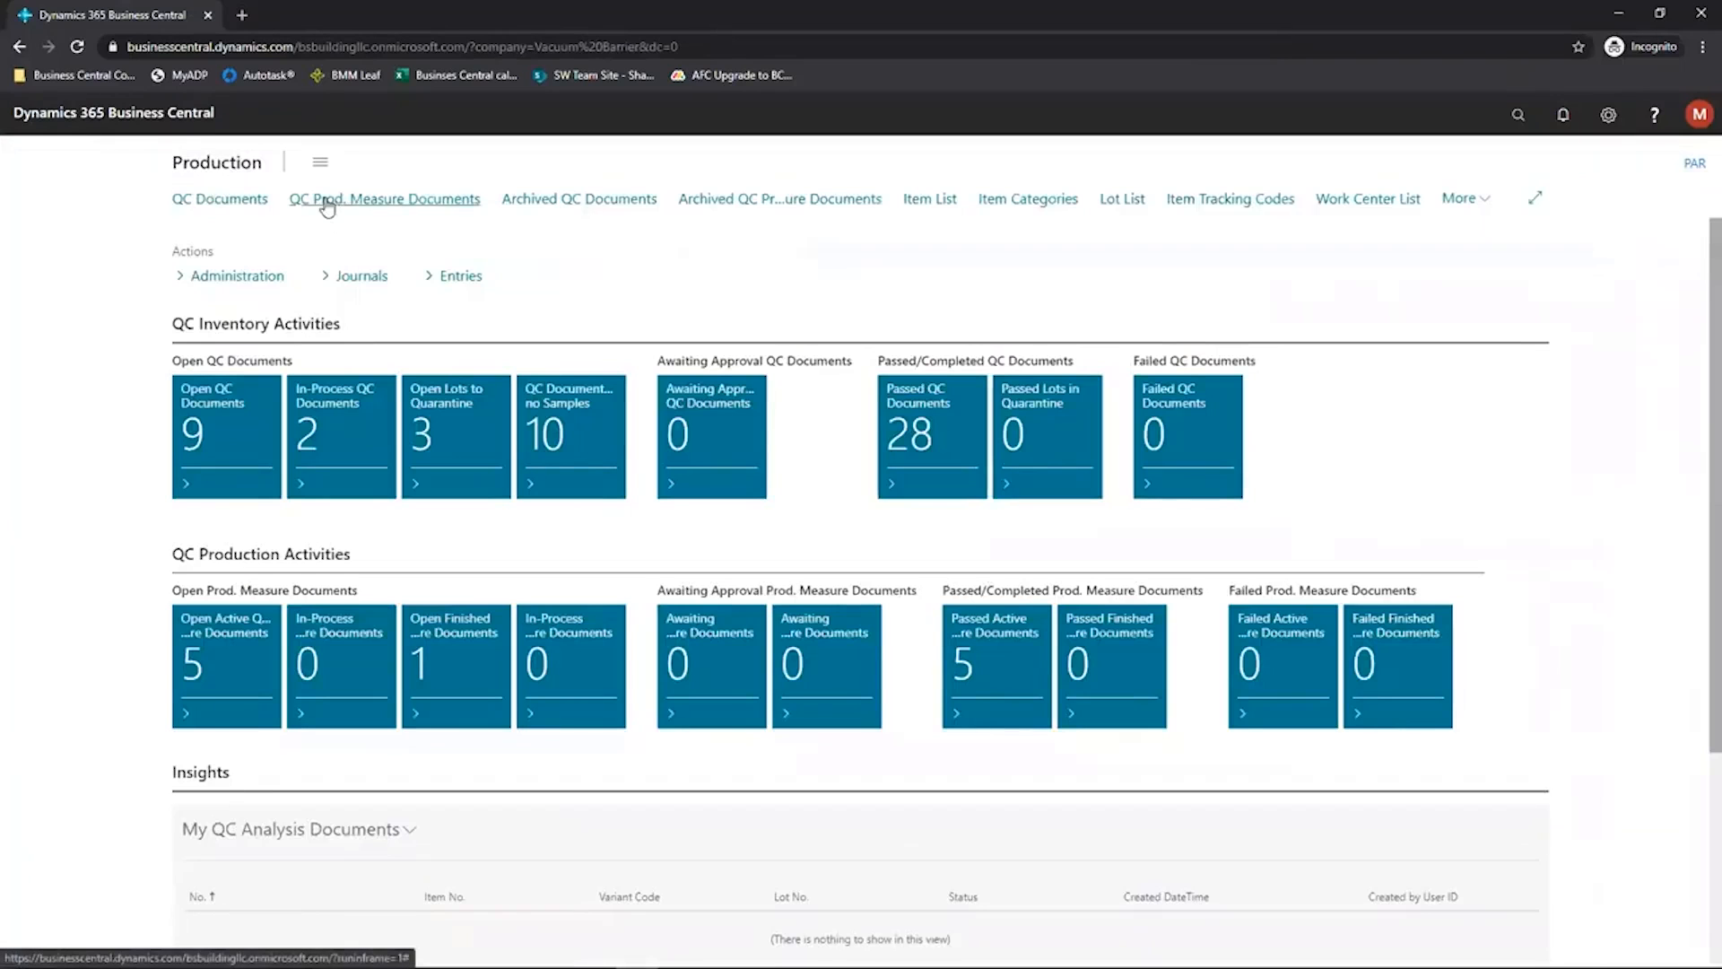
{"action": "left_click", "coordinate": [235, 202]}
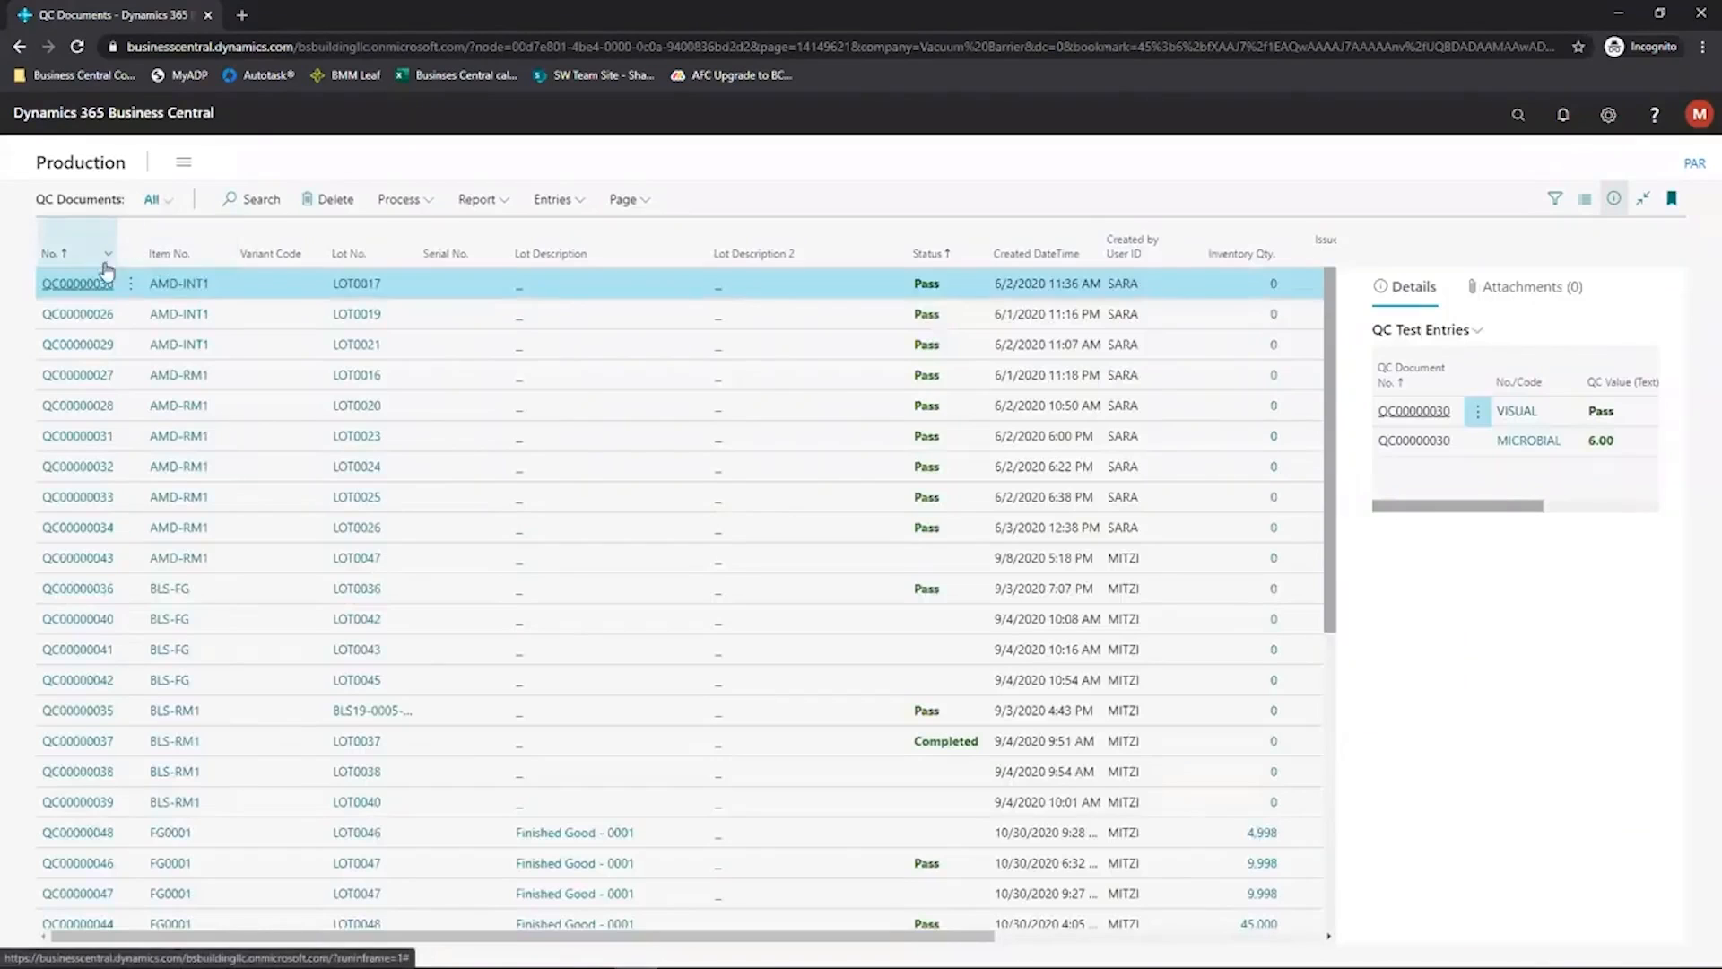
{"action": "left_click", "coordinate": [109, 255]}
{"action": "left_click", "coordinate": [84, 318]}
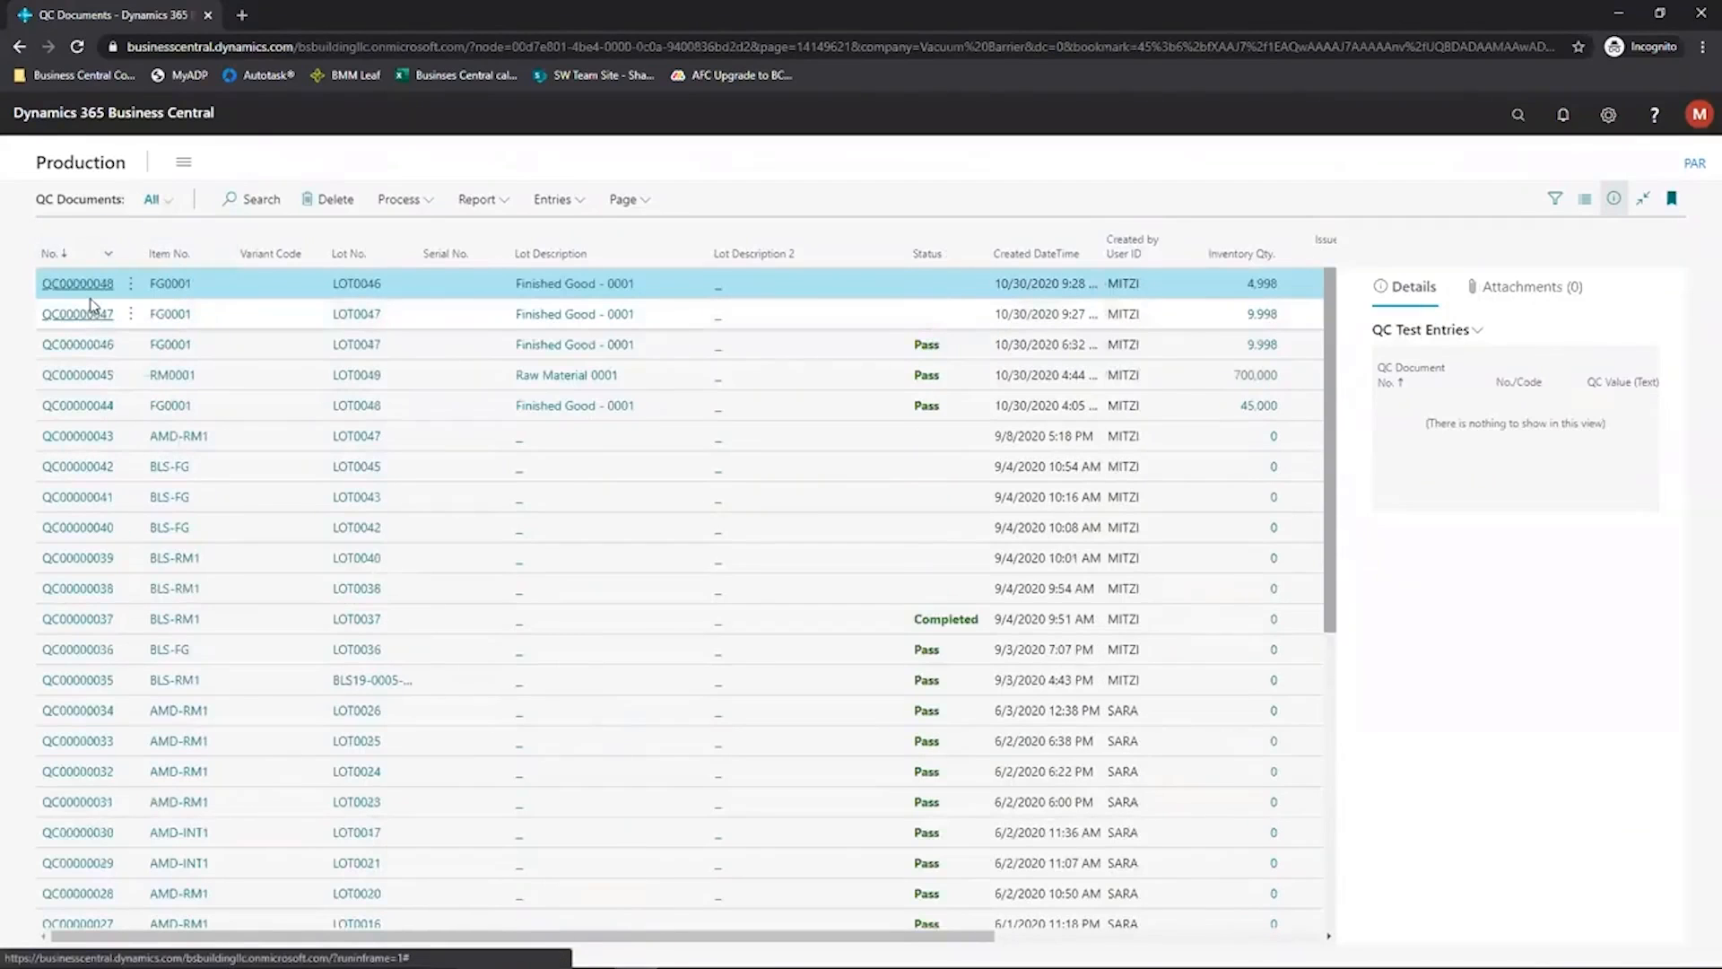
{"action": "left_click", "coordinate": [90, 345]}
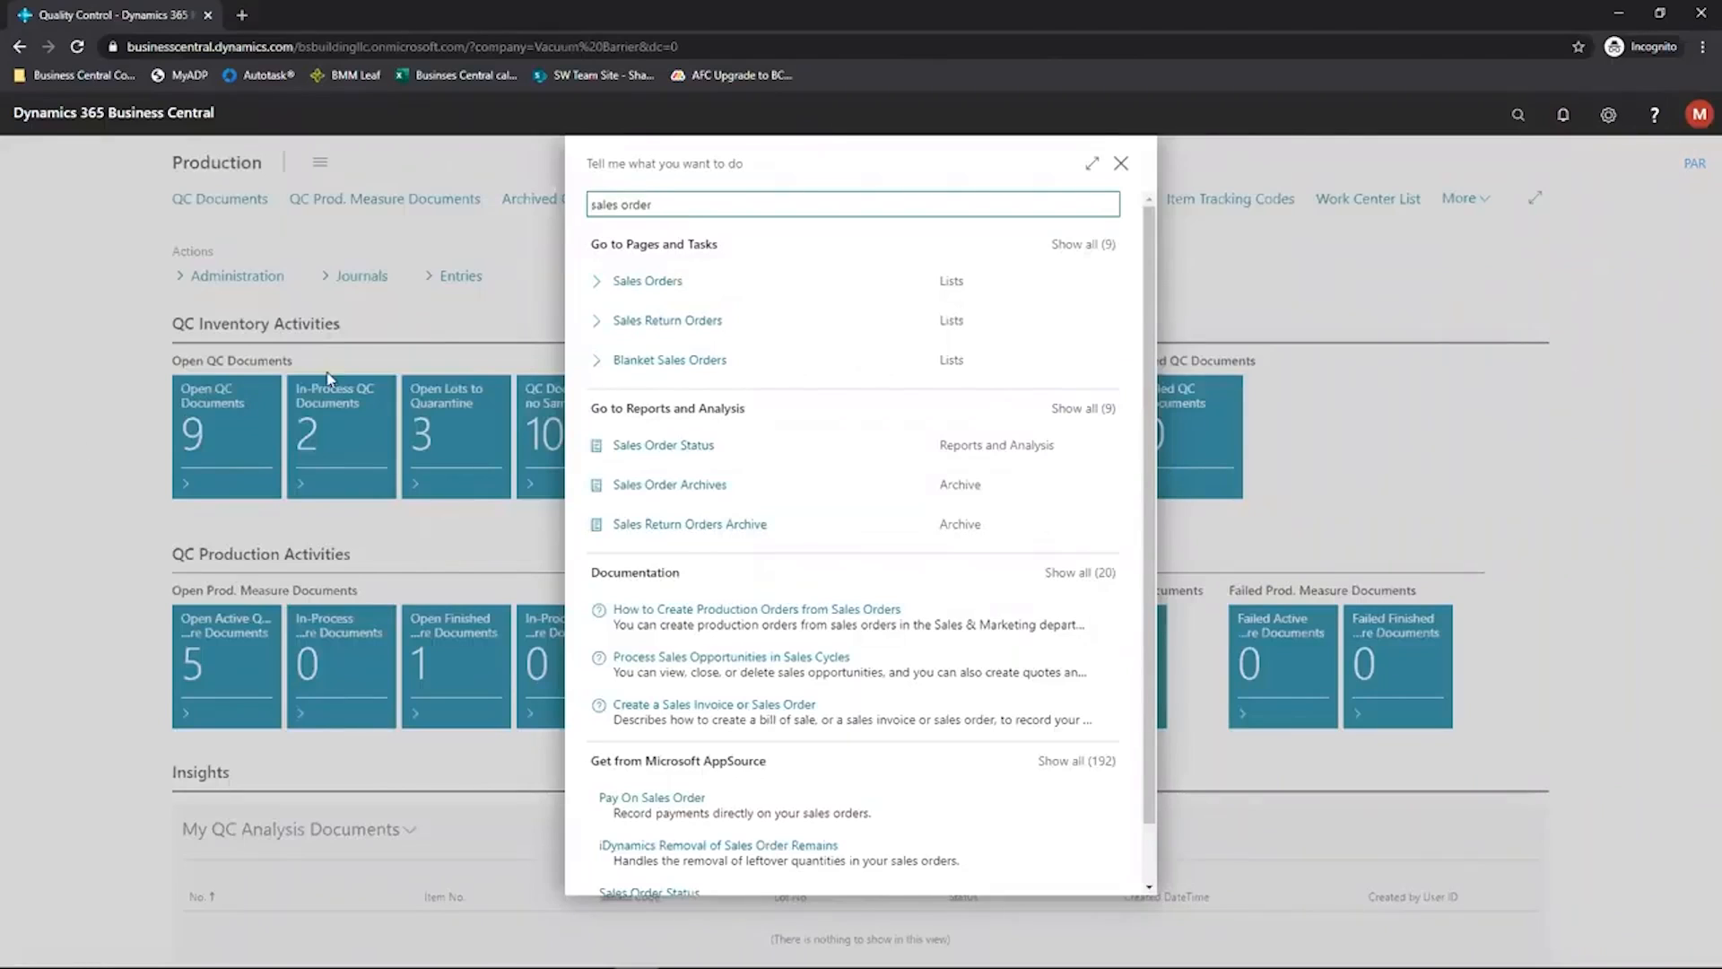
- Find the sales orders list, open The Johnson Companies order, and expand its lines
{"action": "left_click", "coordinate": [617, 285]}
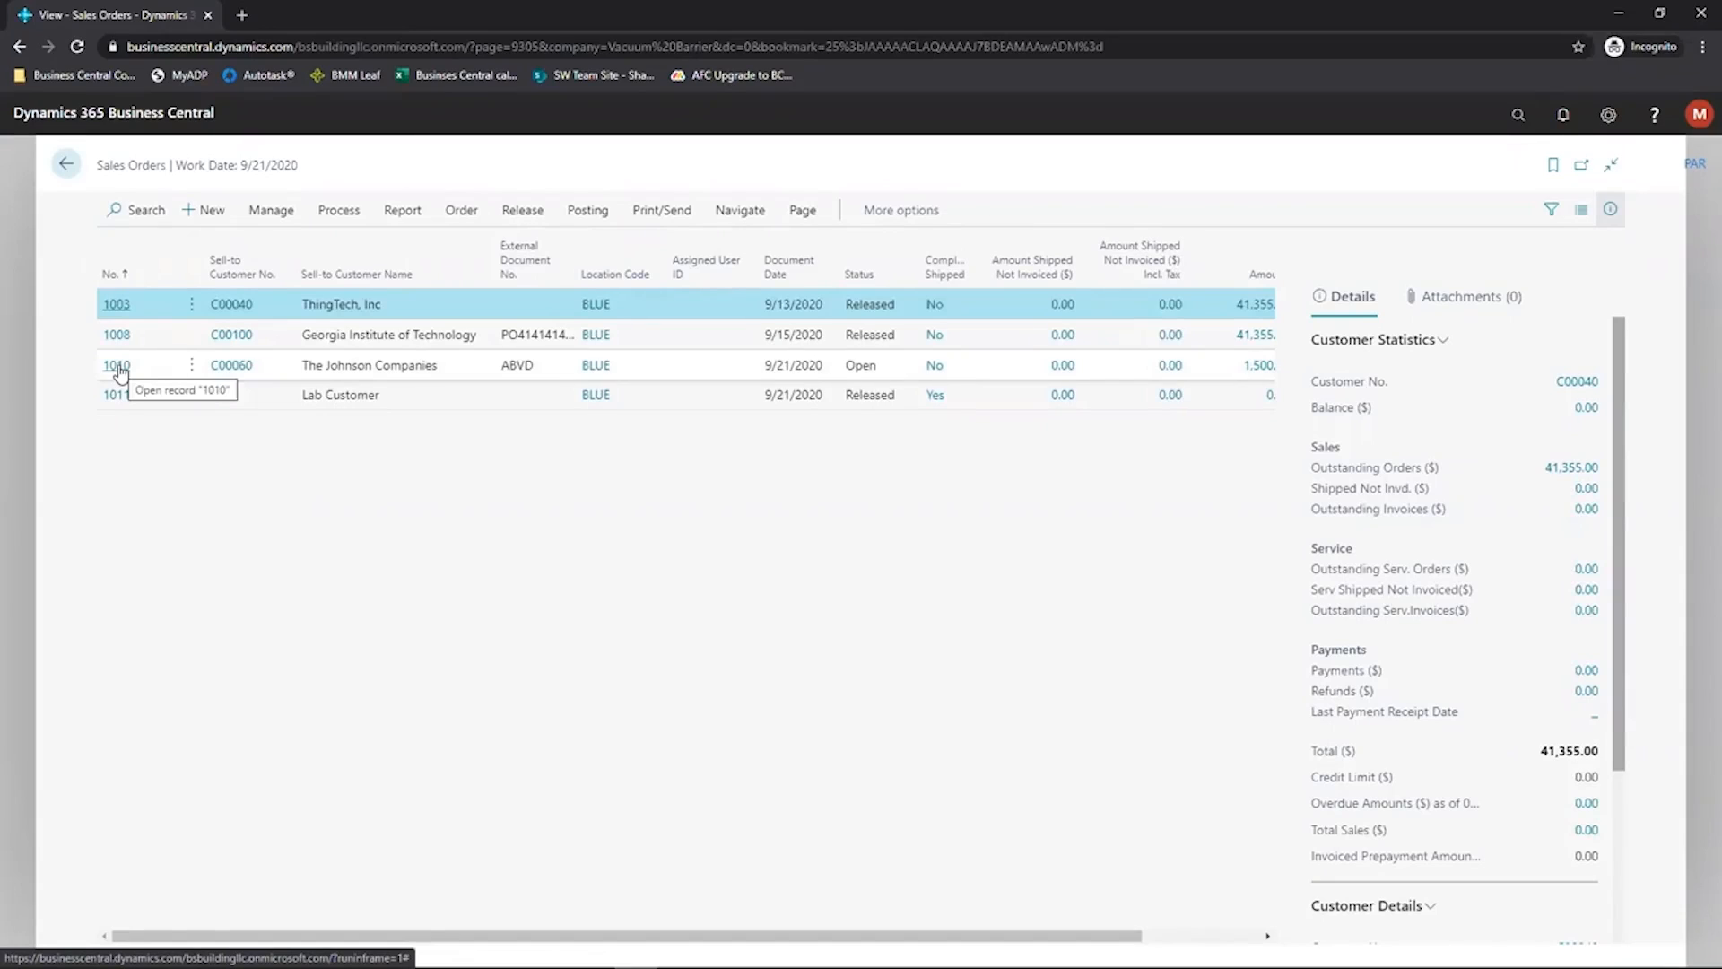
{"action": "left_click", "coordinate": [119, 367]}
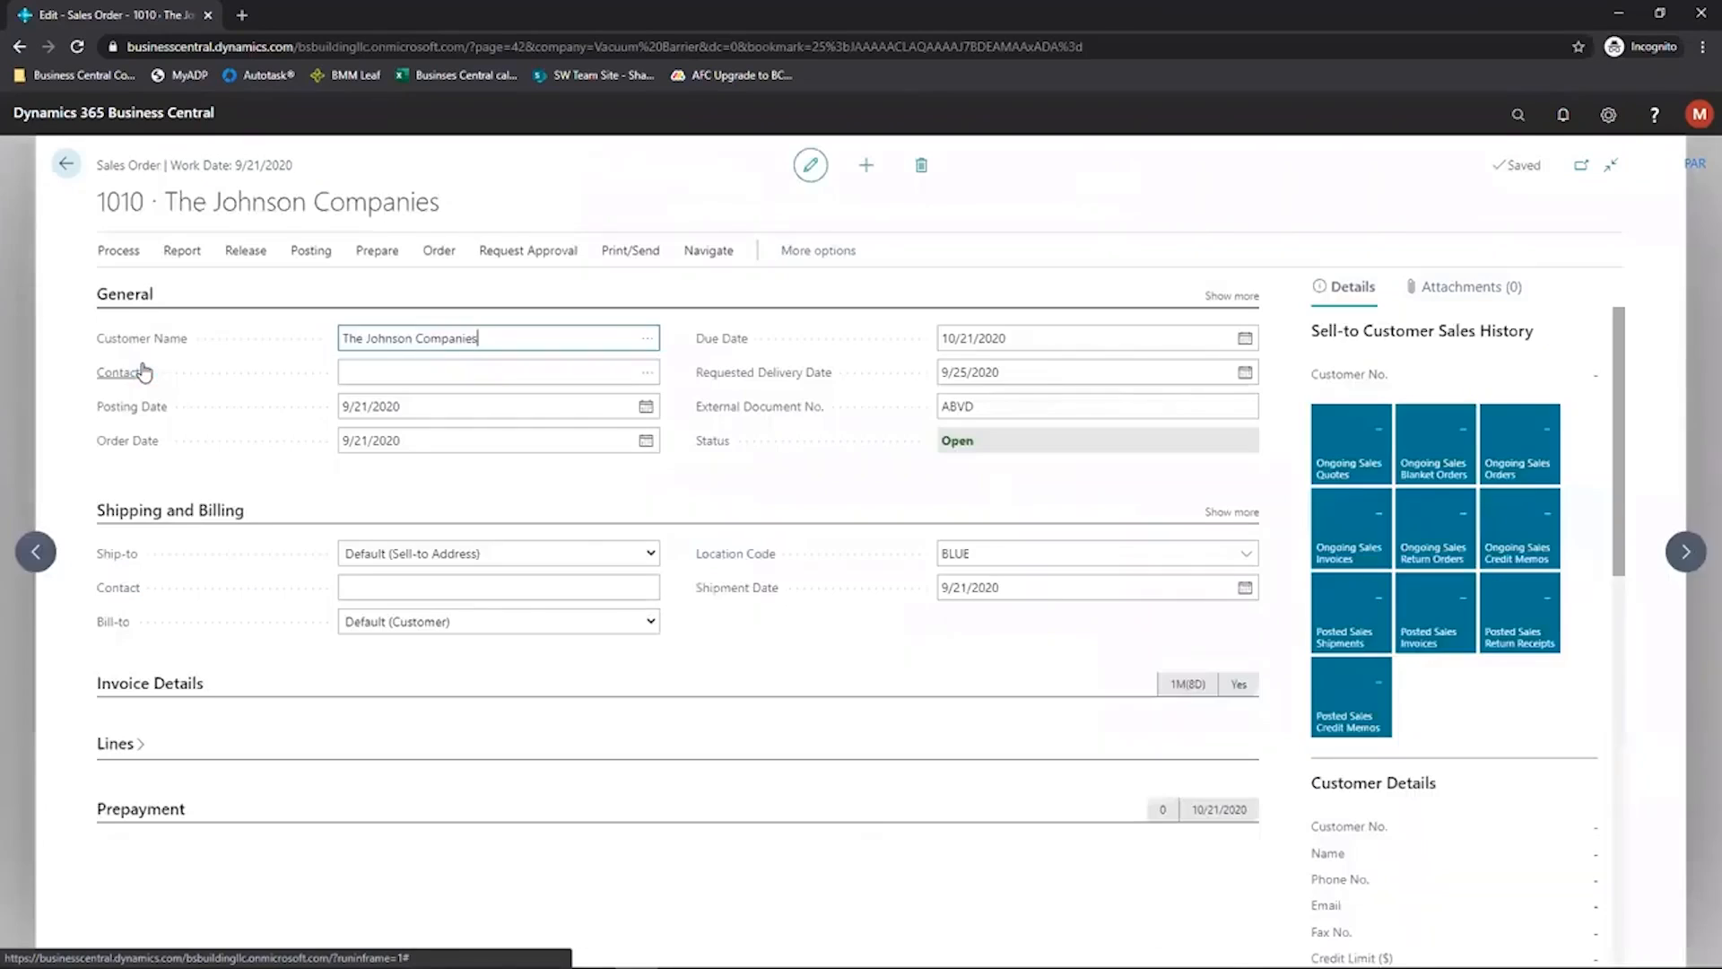
{"action": "left_click", "coordinate": [139, 744]}
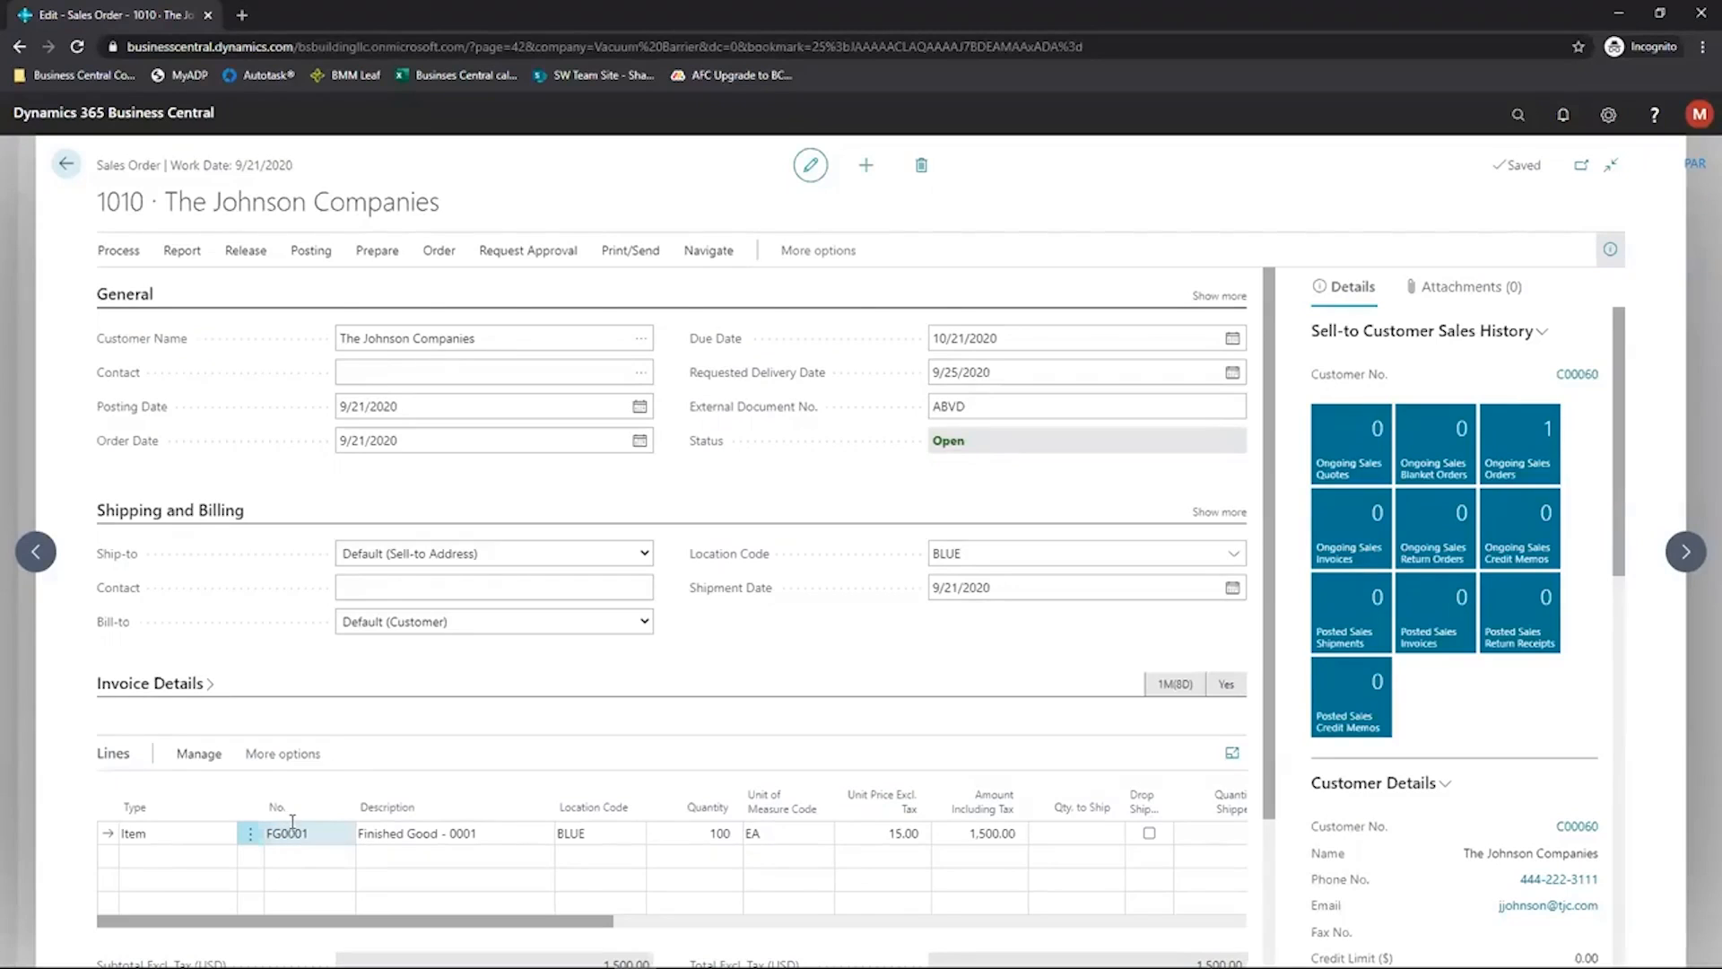
- Open the item tracking lines for the FG0001 sales line and bring up the lot number list
{"action": "left_click", "coordinate": [198, 753]}
{"action": "left_click", "coordinate": [369, 789]}
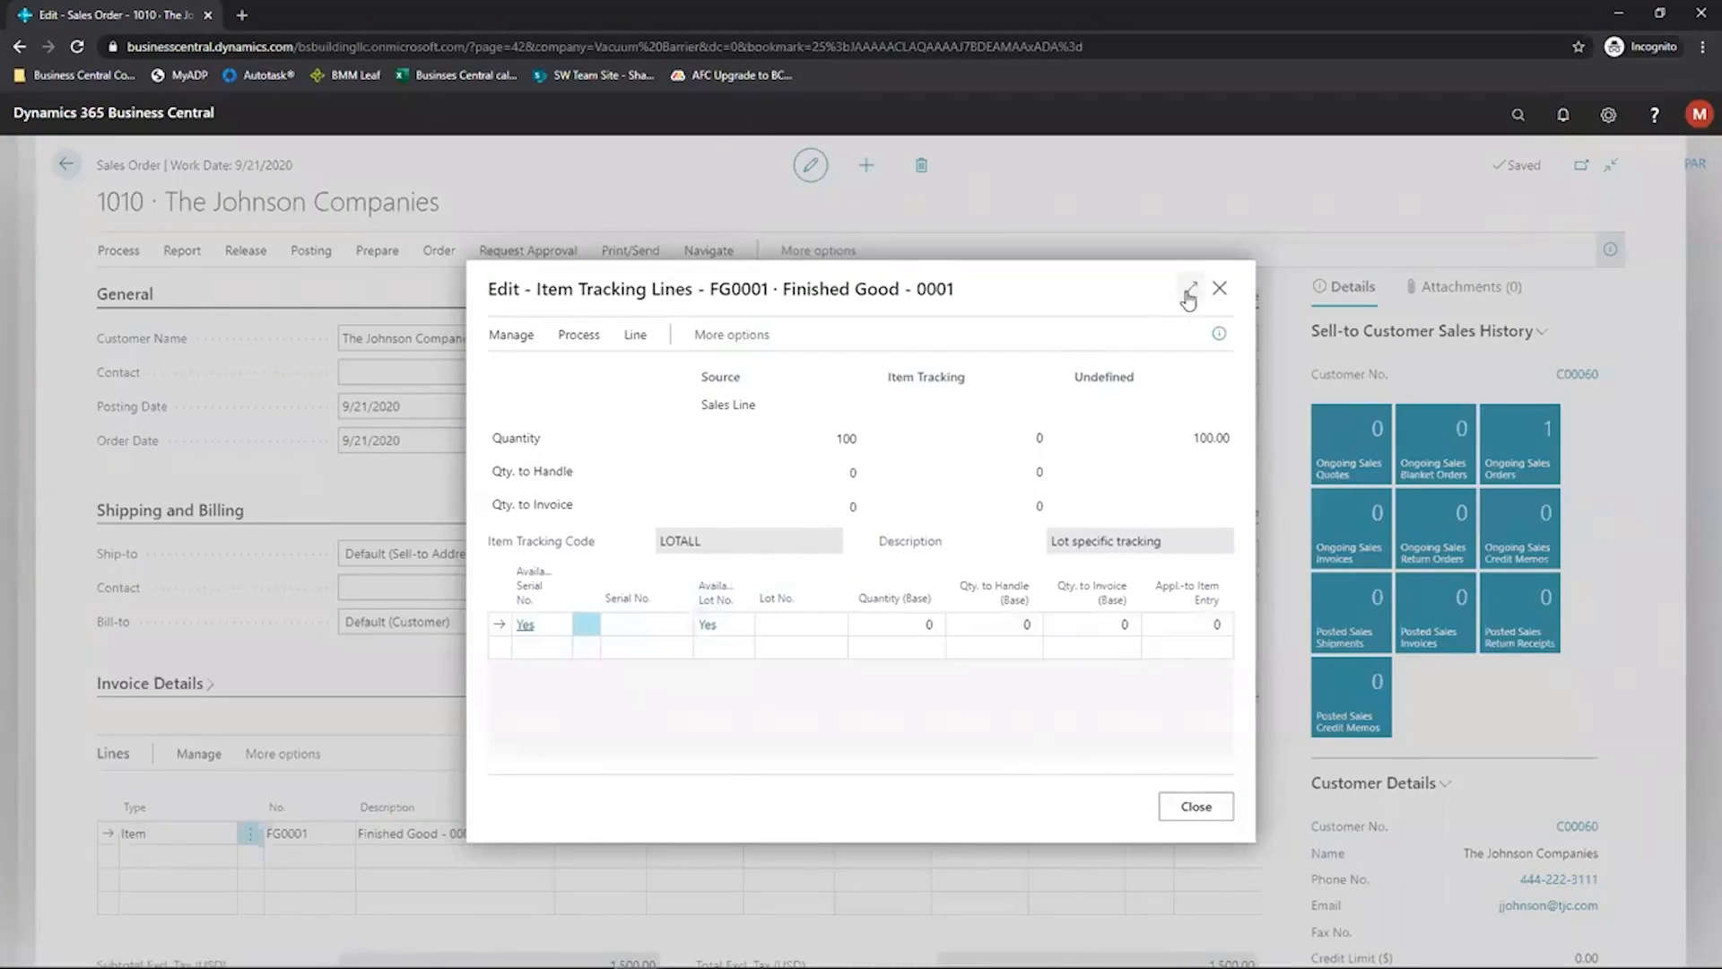
{"action": "left_click", "coordinate": [1189, 291]}
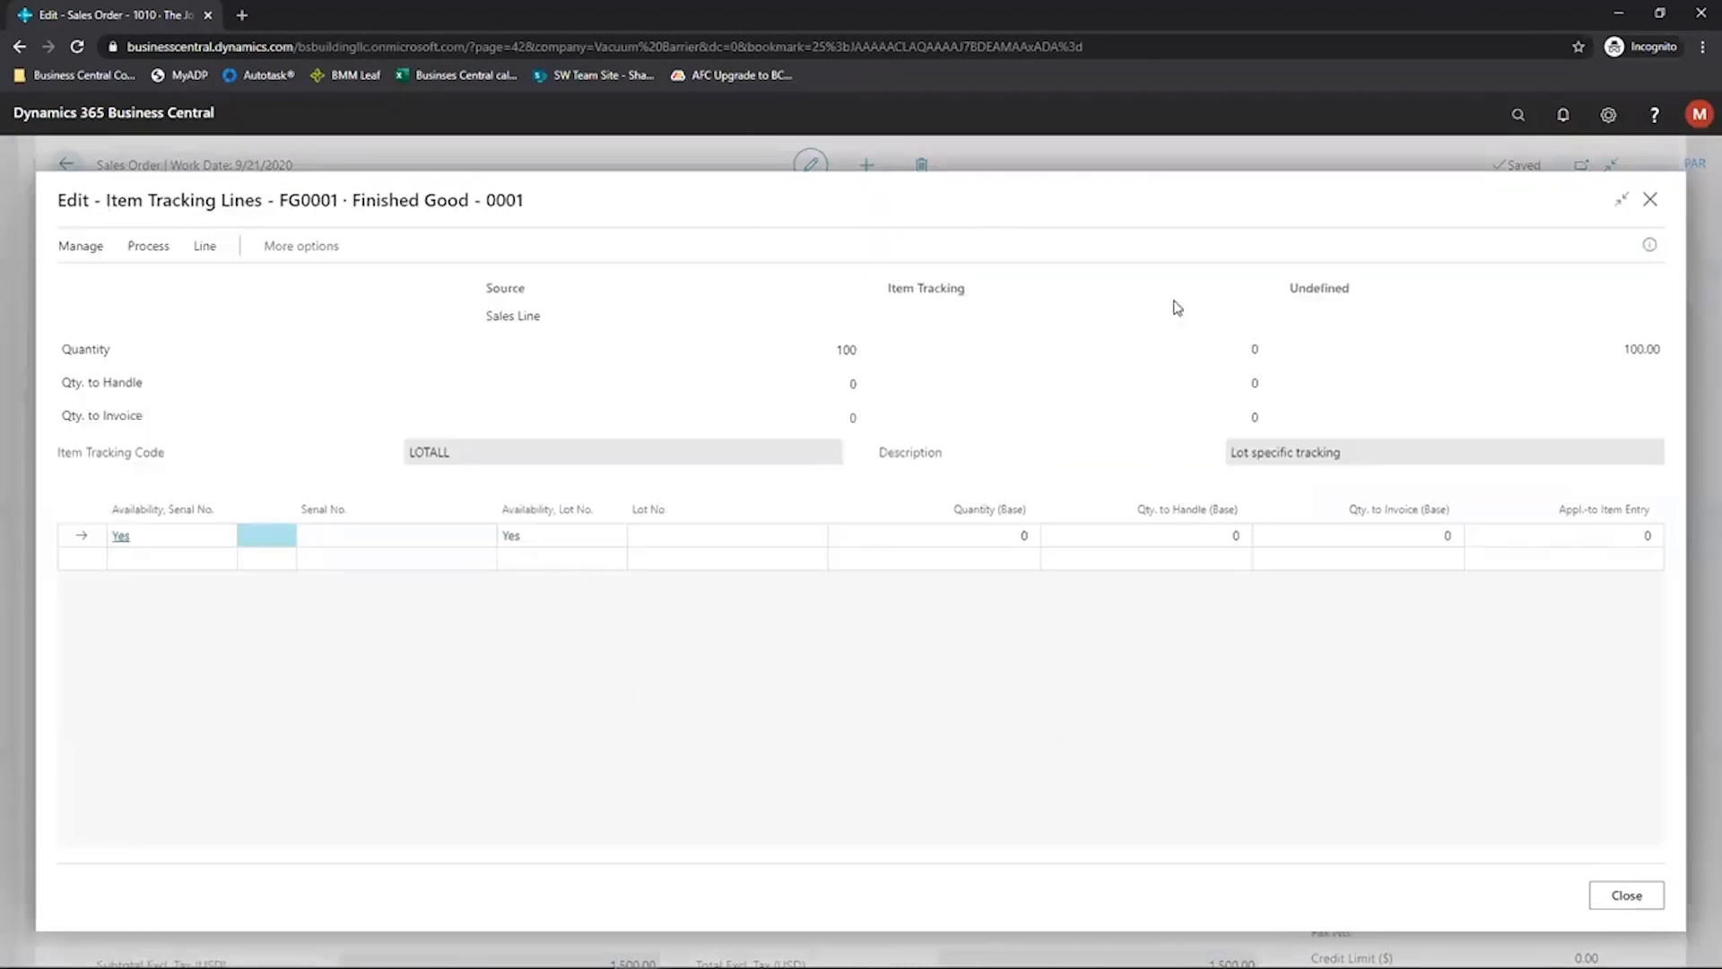
{"action": "left_click", "coordinate": [742, 534]}
{"action": "left_click", "coordinate": [816, 537]}
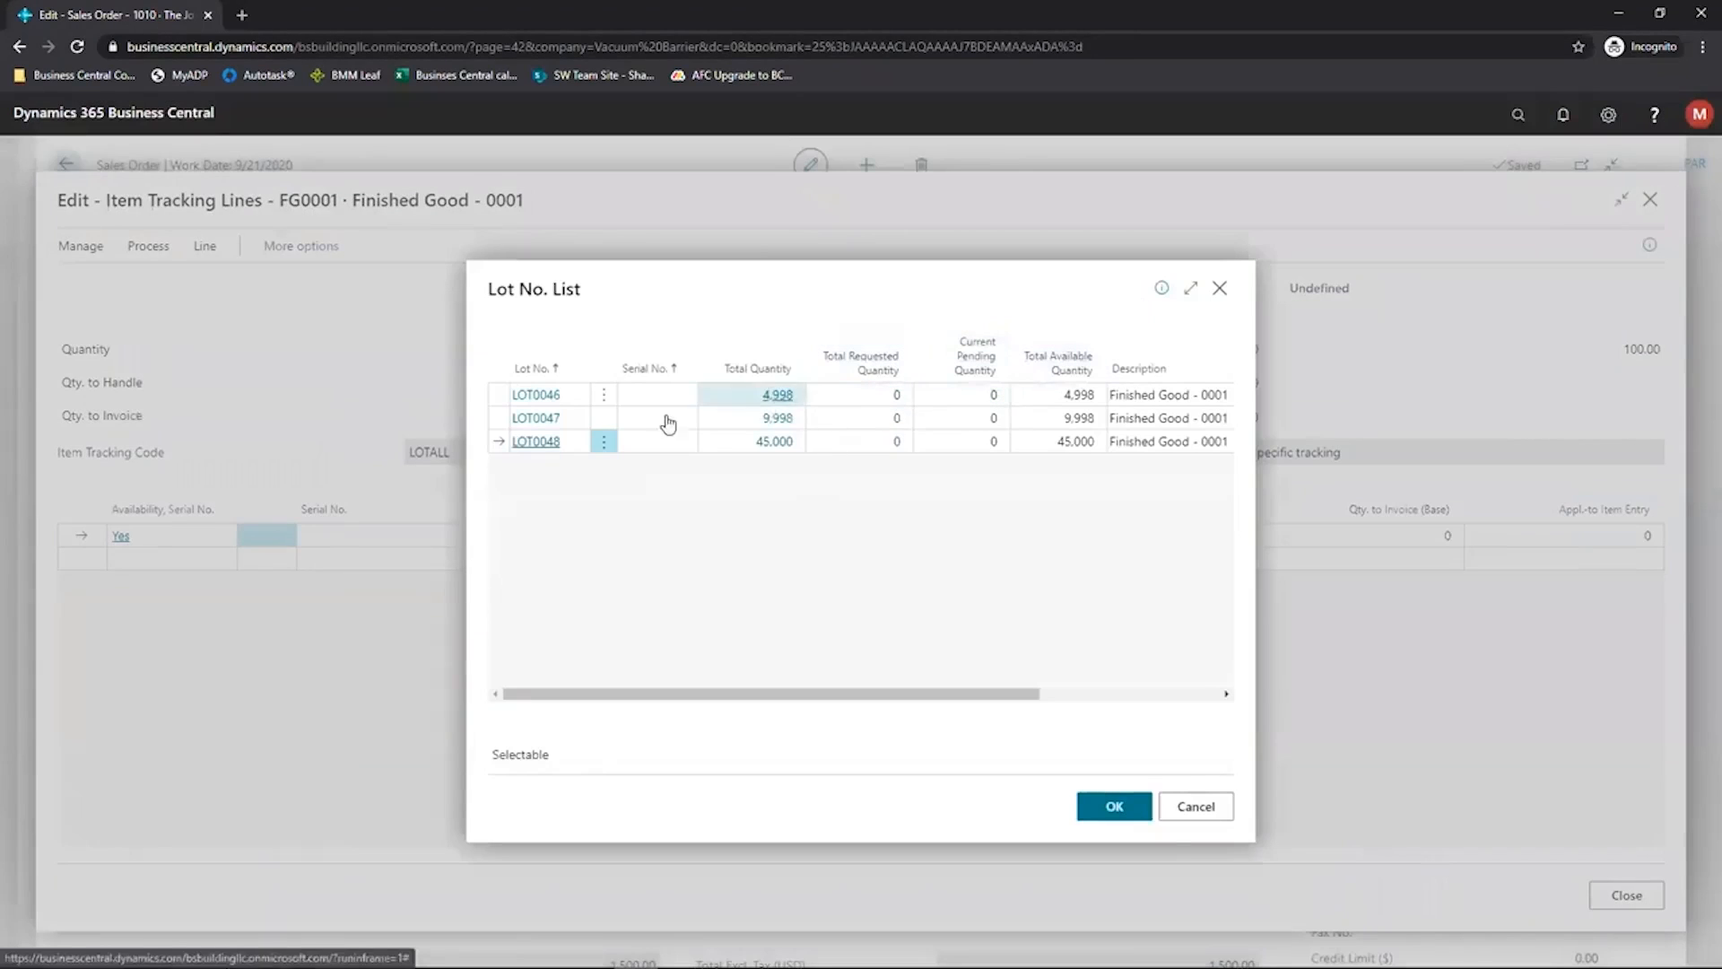
- Show the QC details in the lot list and examine QC results and item availability for lots LOT0047, LOT0046 and LOT0048
{"action": "left_click", "coordinate": [1161, 287]}
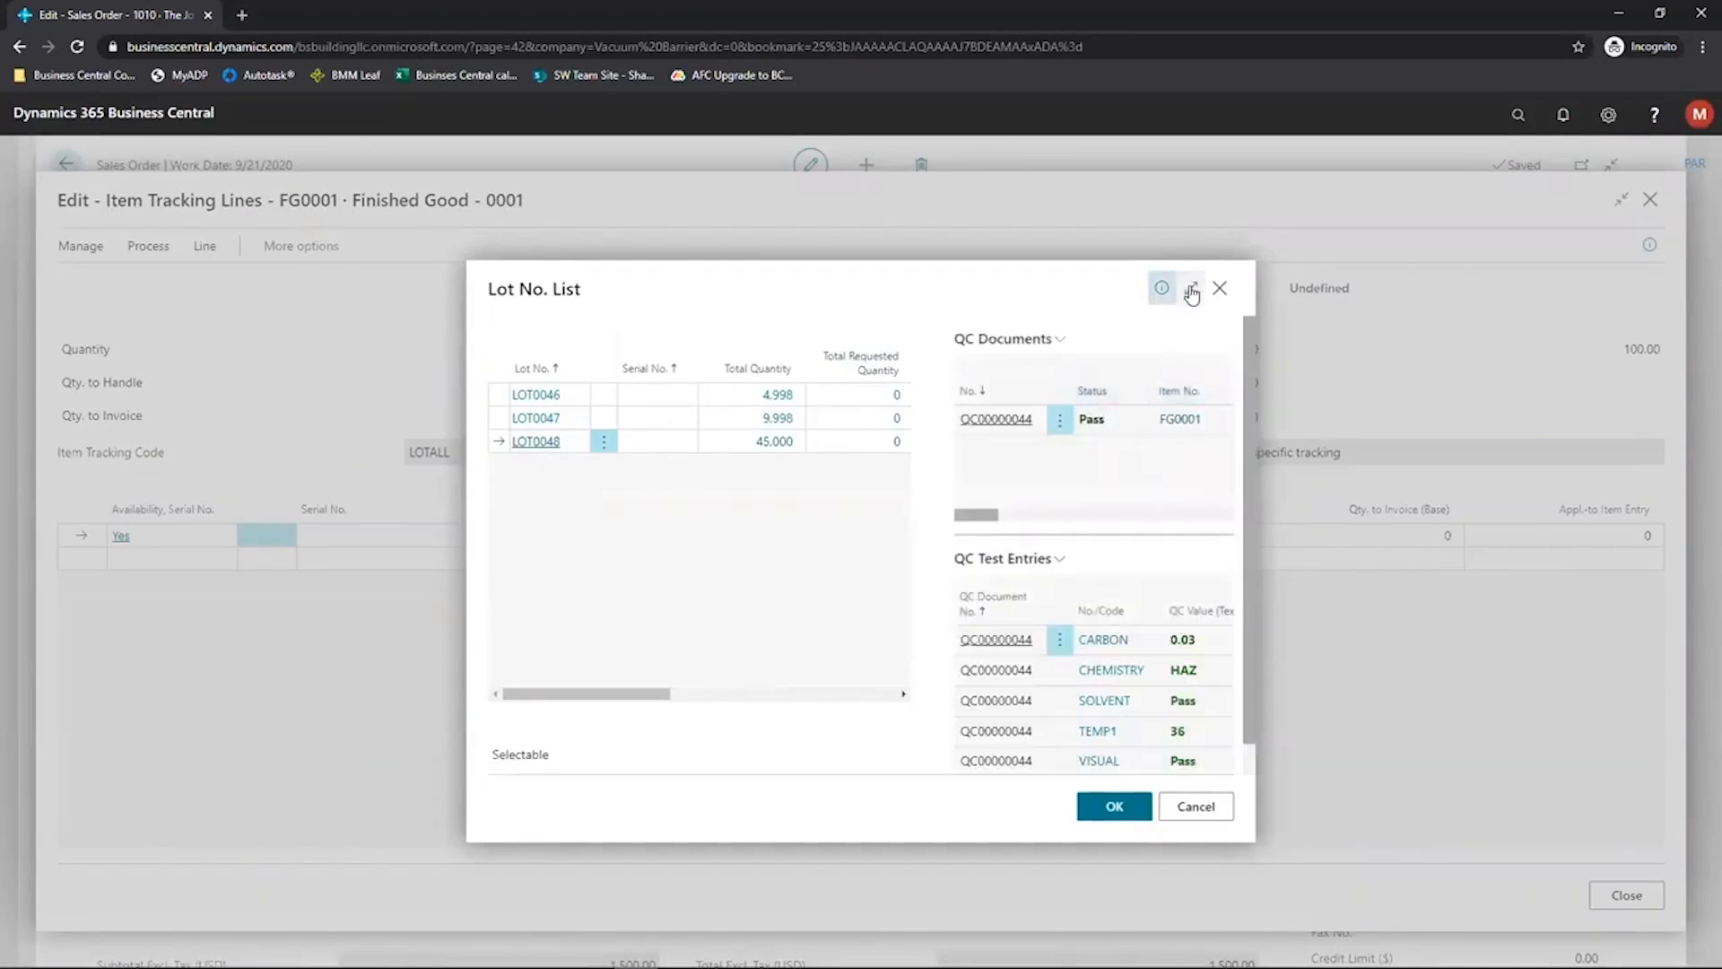
{"action": "left_click", "coordinate": [1190, 288]}
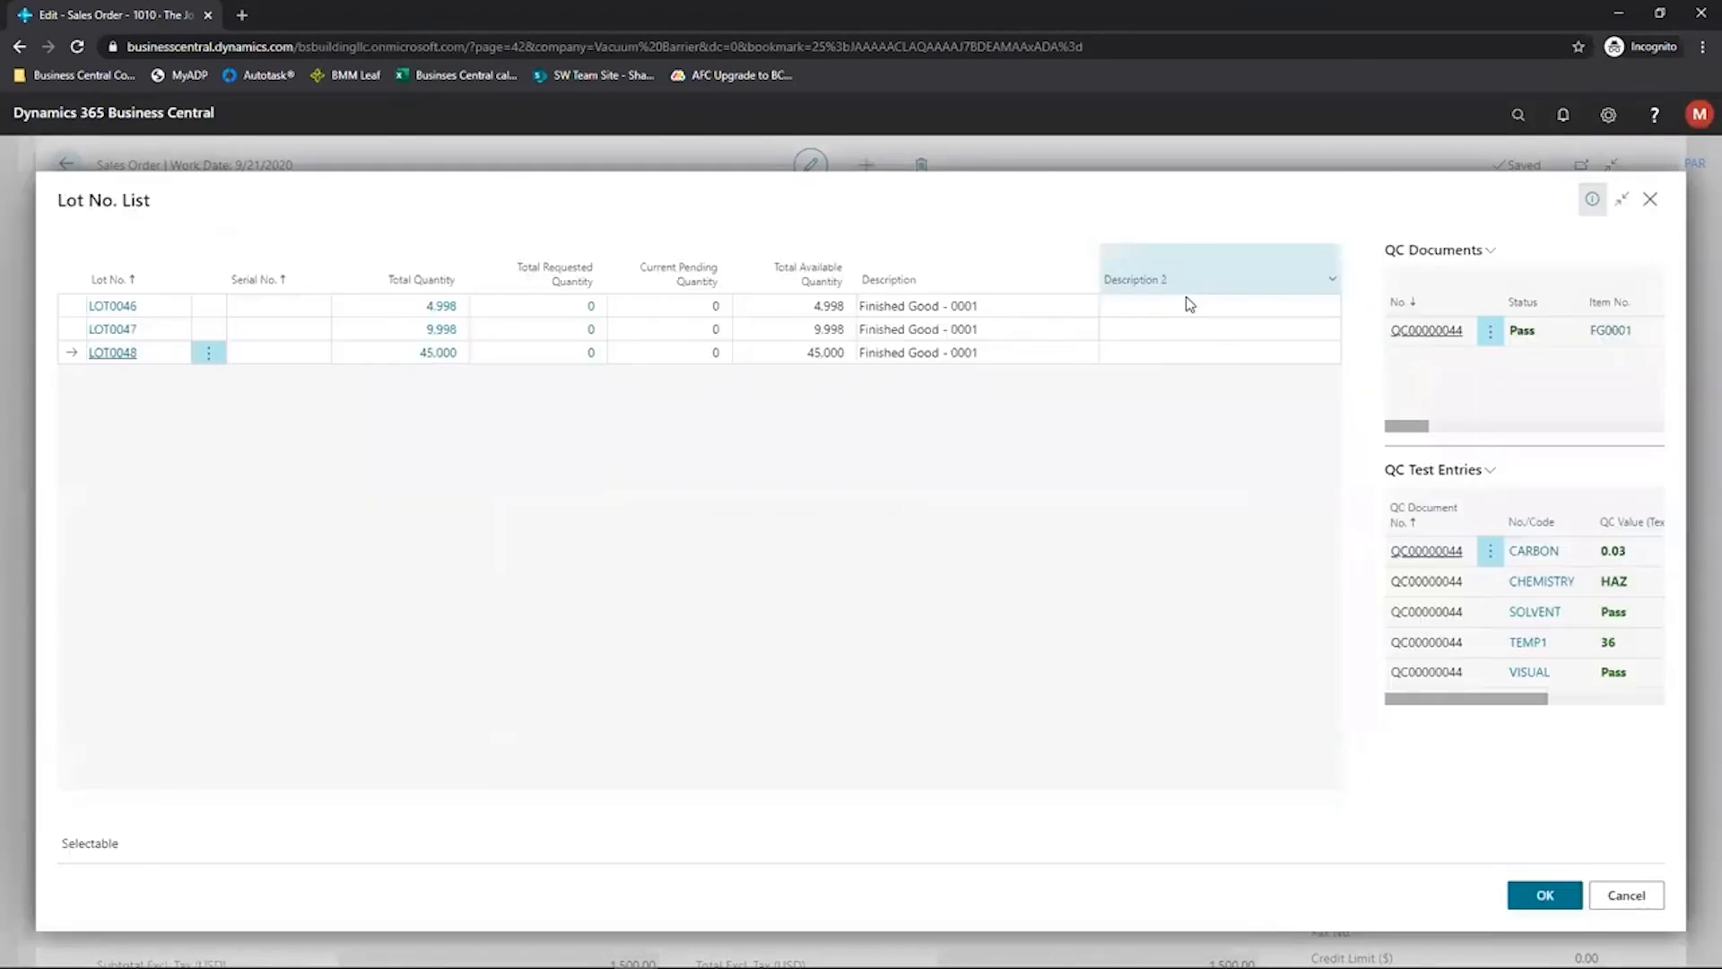
{"action": "left_click", "coordinate": [333, 329]}
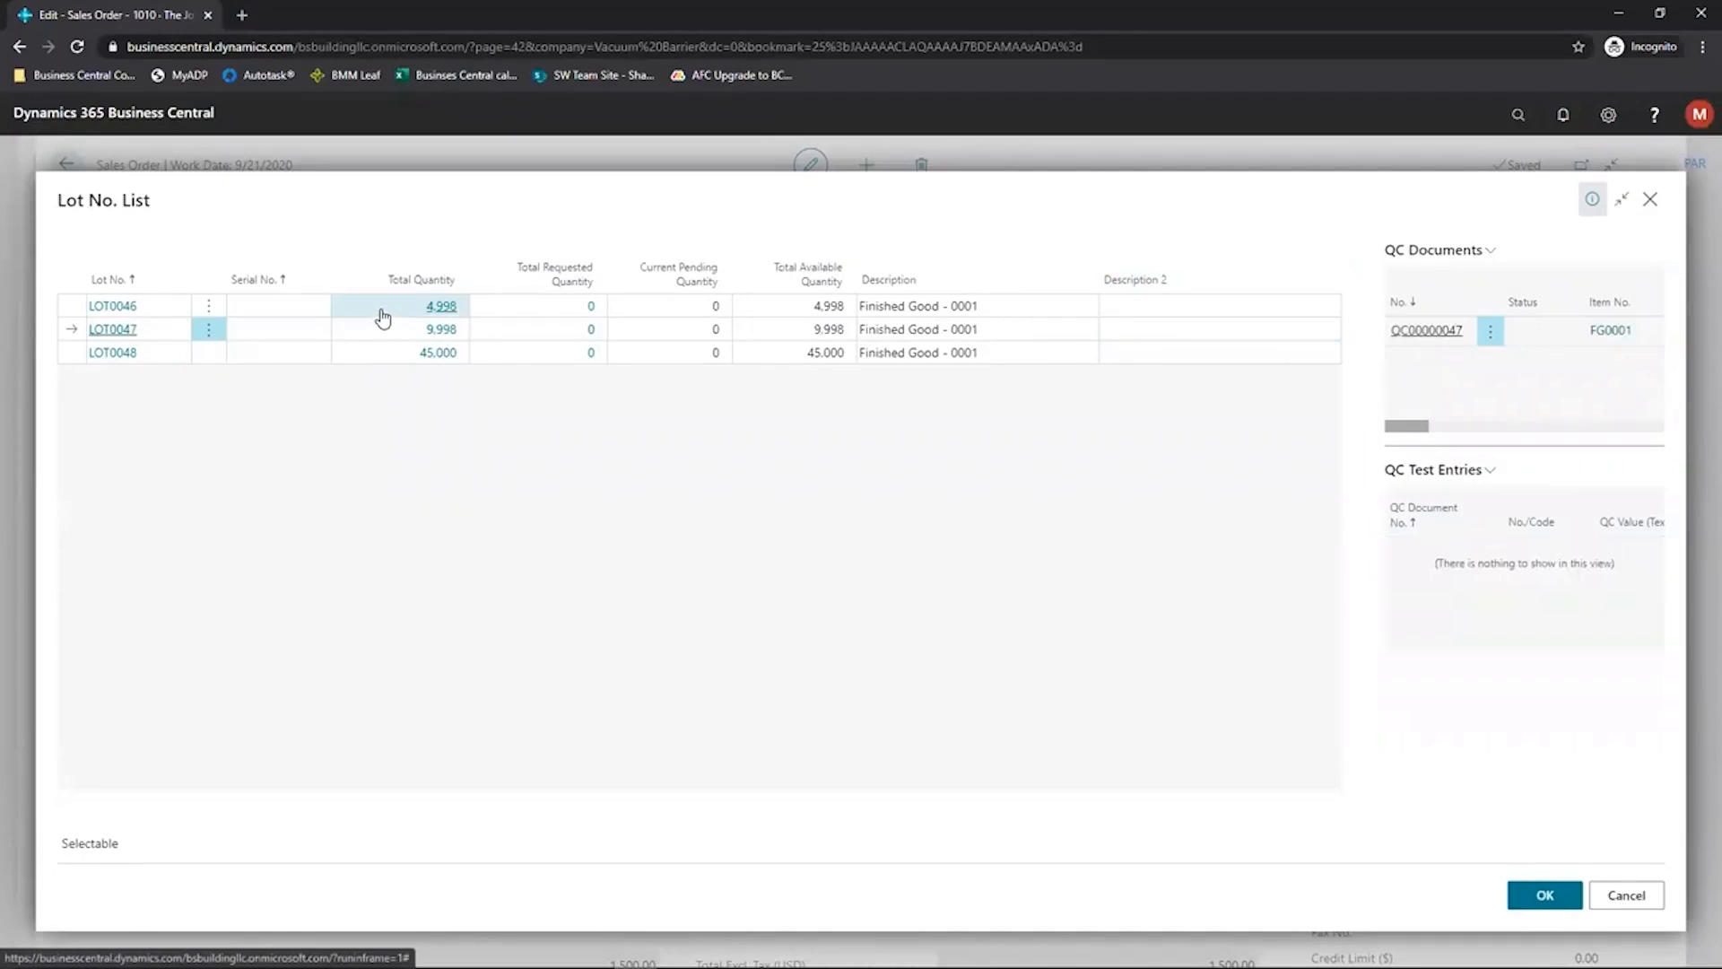
{"action": "left_click", "coordinate": [382, 314]}
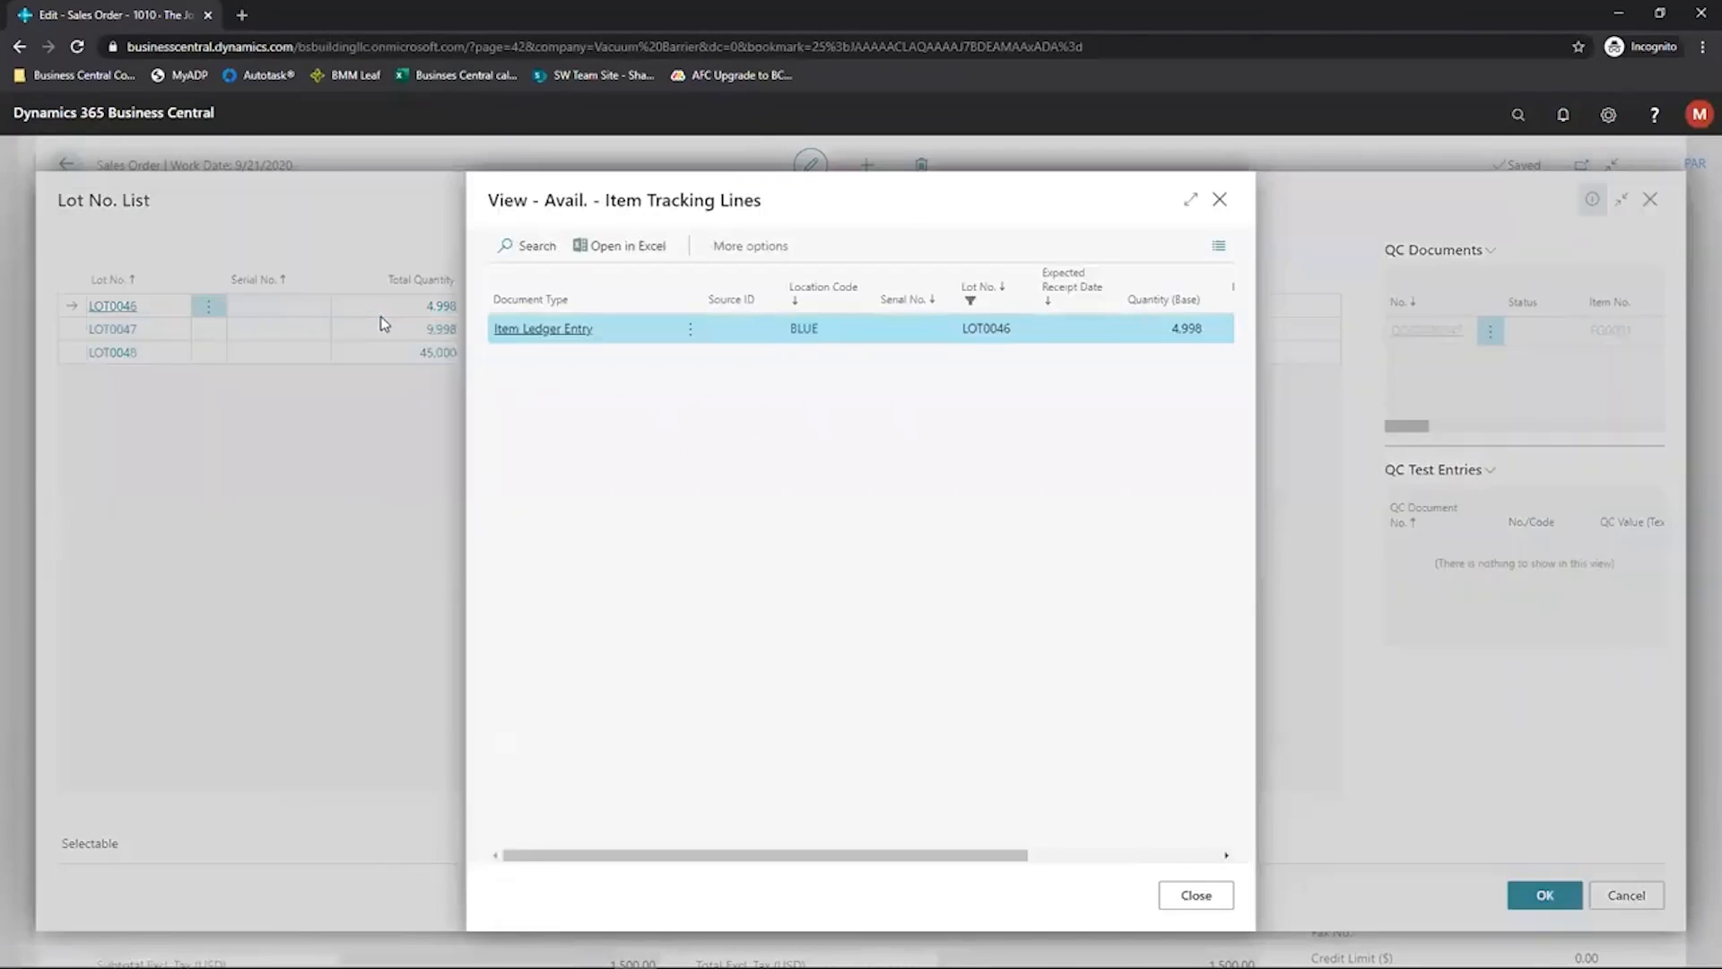
{"action": "left_click", "coordinate": [1196, 895]}
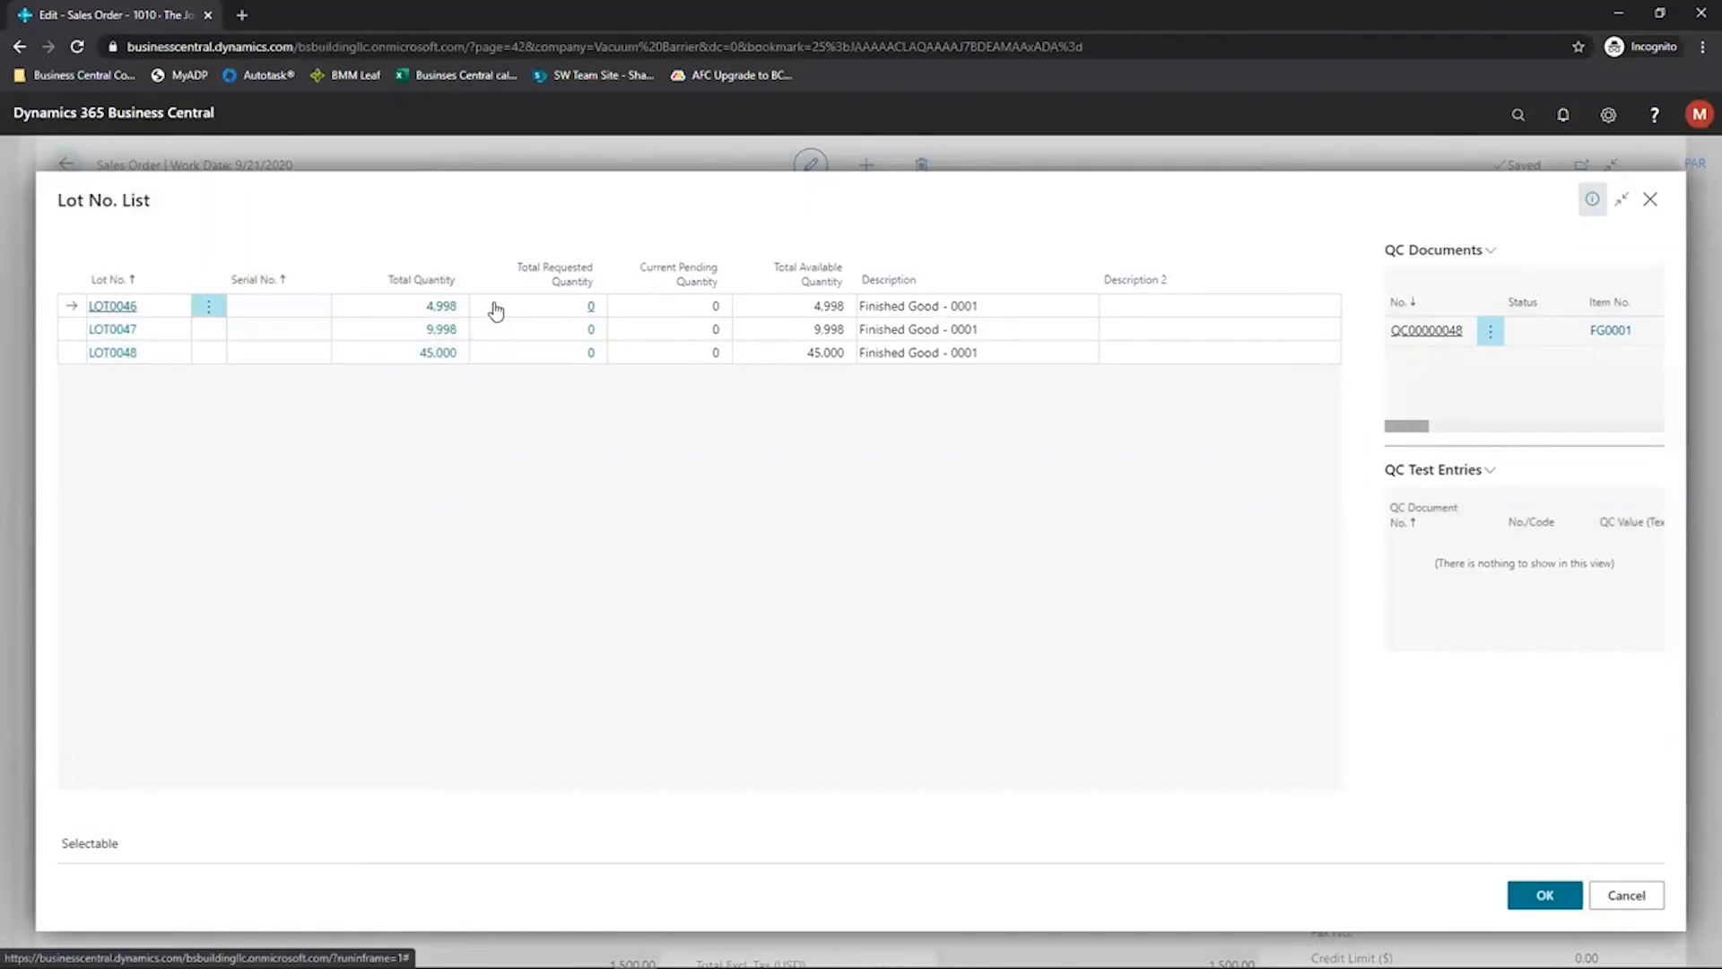
{"action": "left_click", "coordinate": [400, 363]}
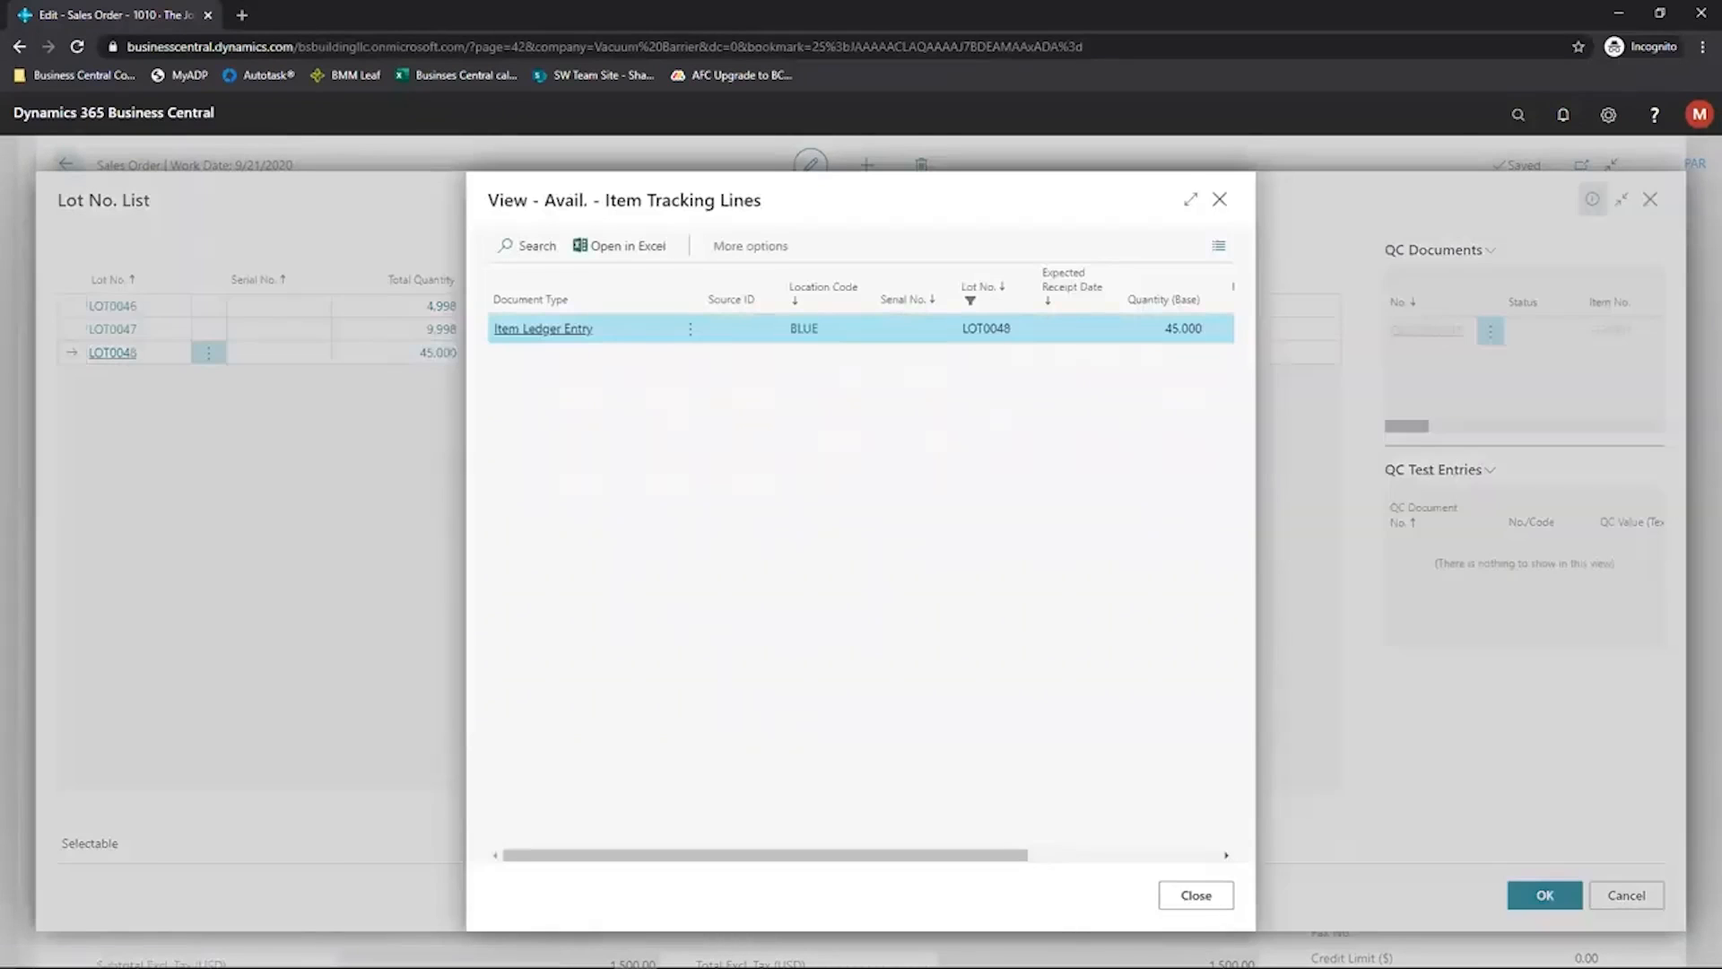
{"action": "left_click", "coordinate": [1195, 895]}
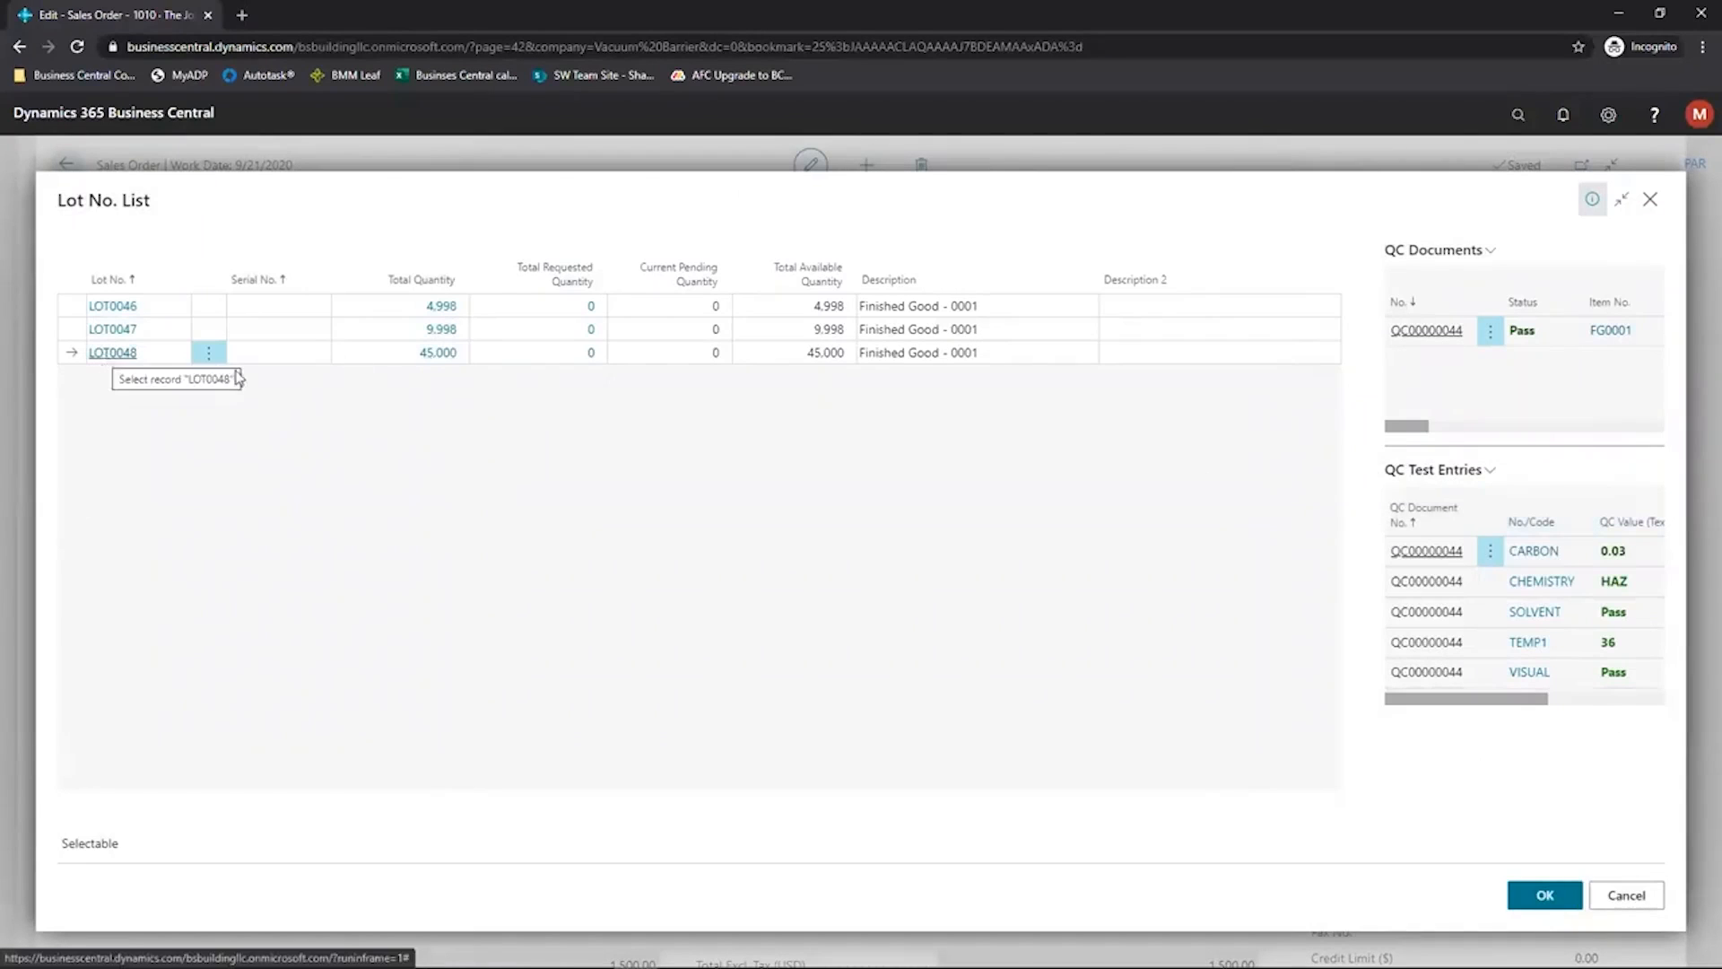
- Assign lot LOT0048 to the FG0001 sales line and review its QC details before closing the item tracking lines
{"action": "left_click", "coordinate": [1538, 892]}
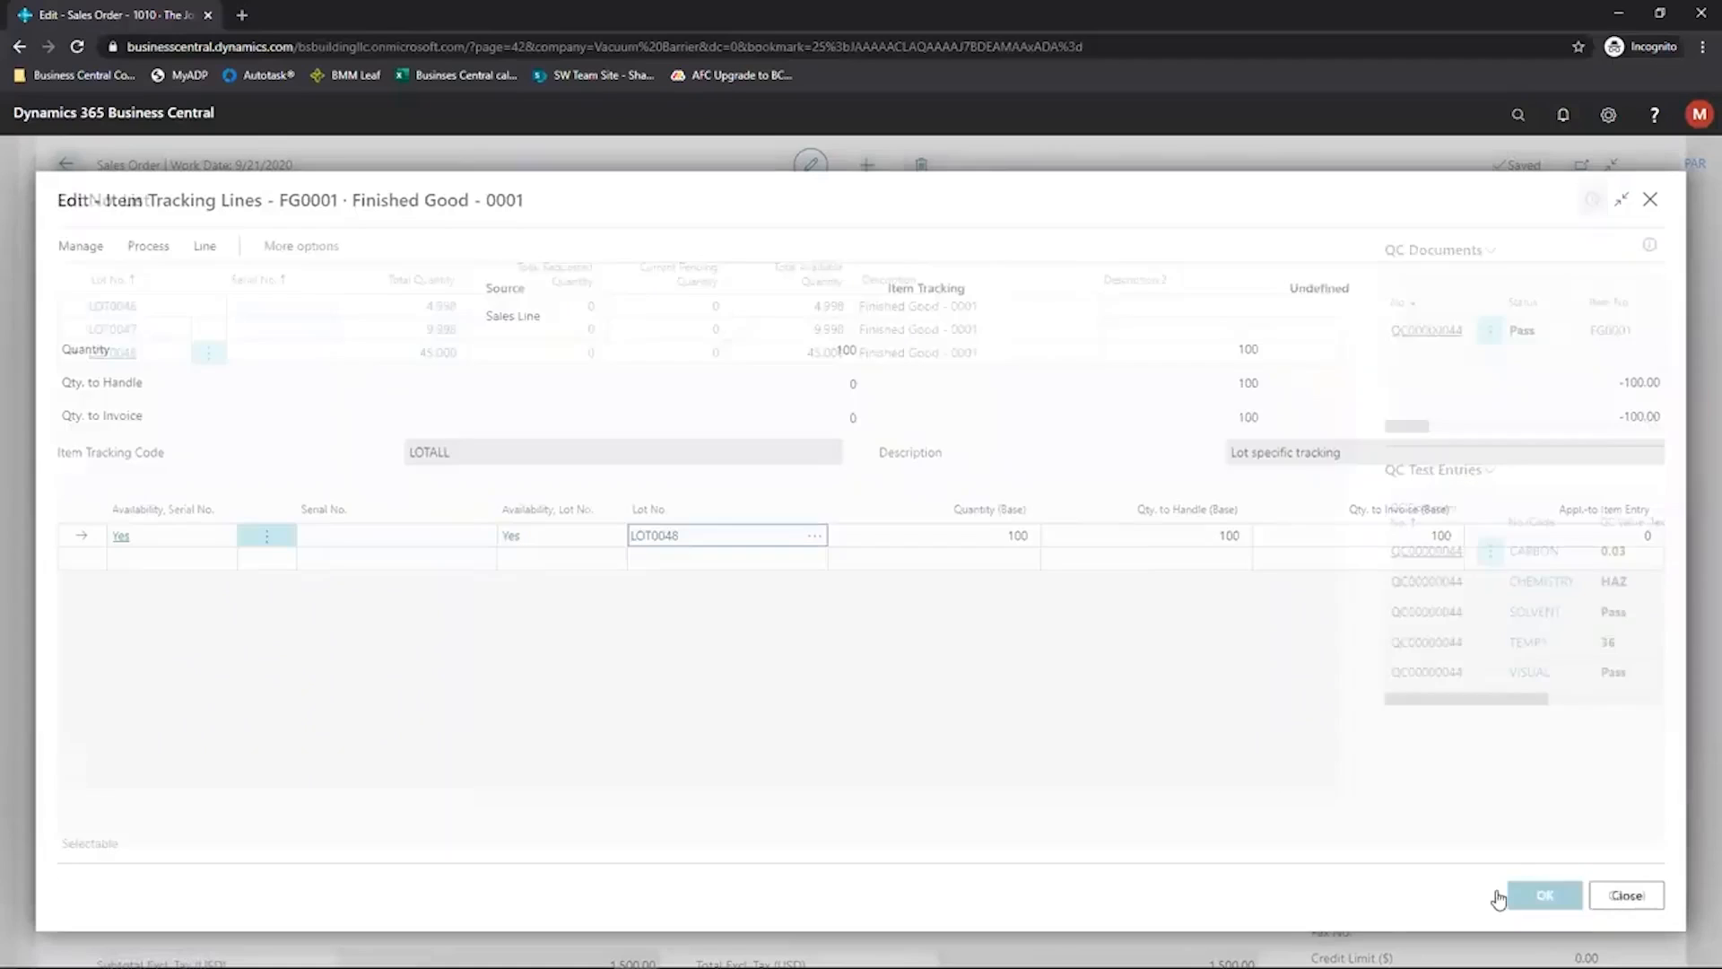
{"action": "left_click", "coordinate": [1649, 244]}
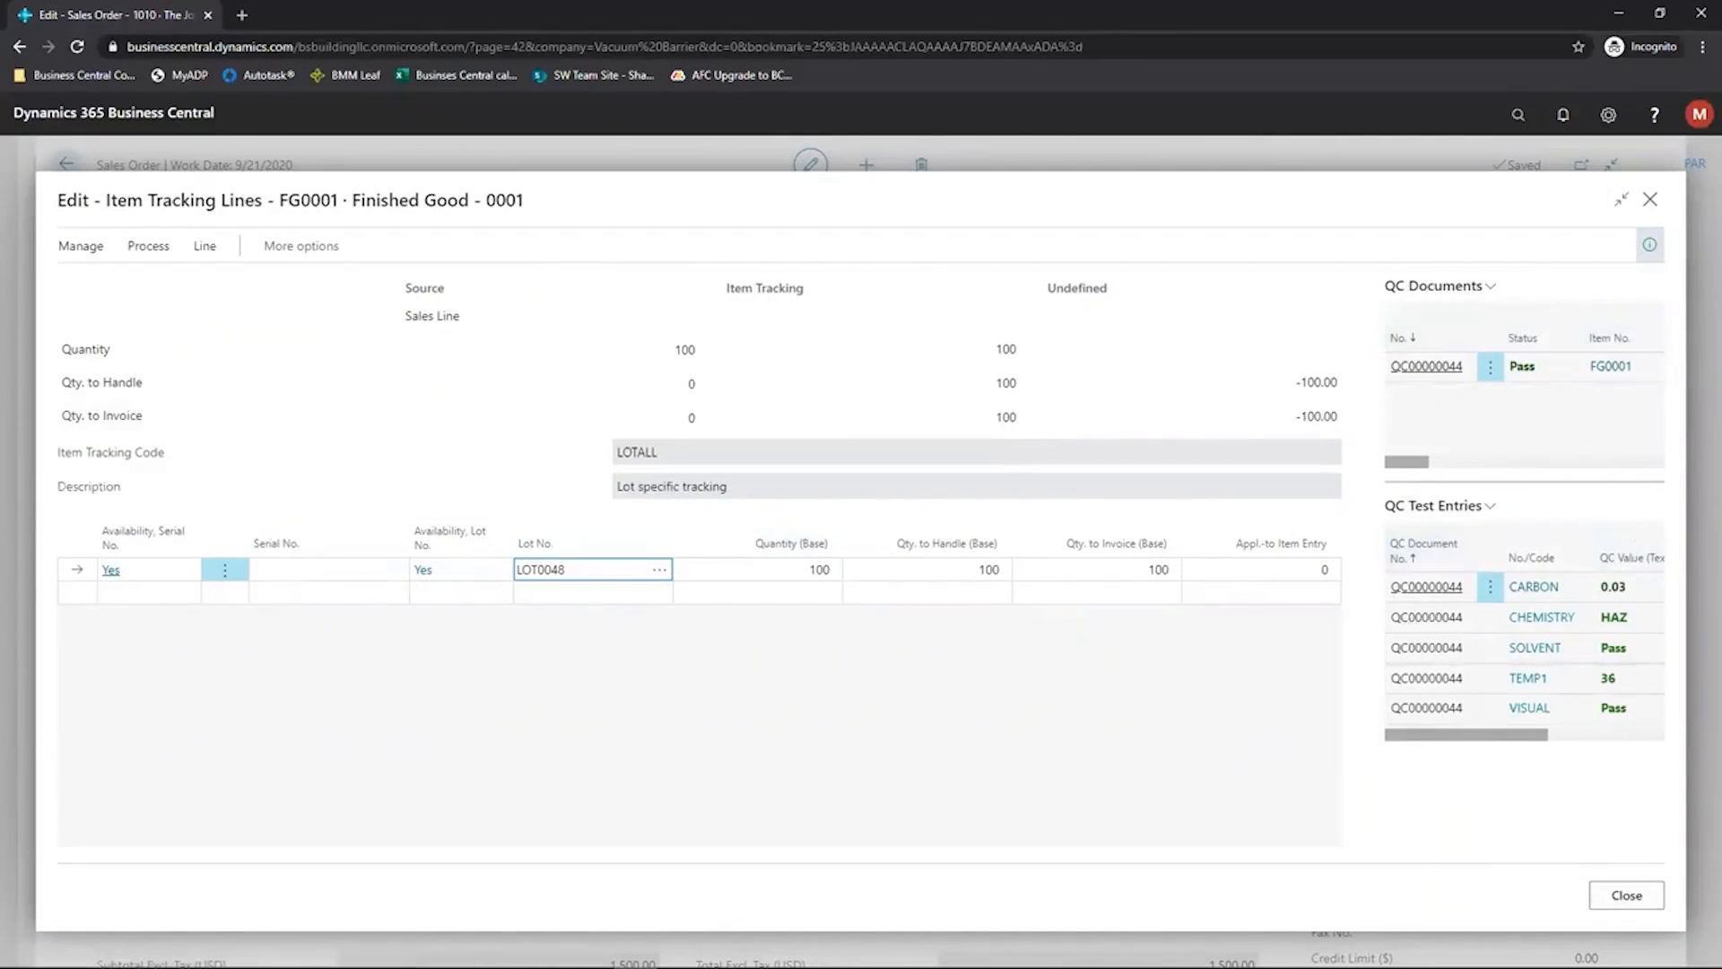
{"action": "left_click", "coordinate": [1622, 899]}
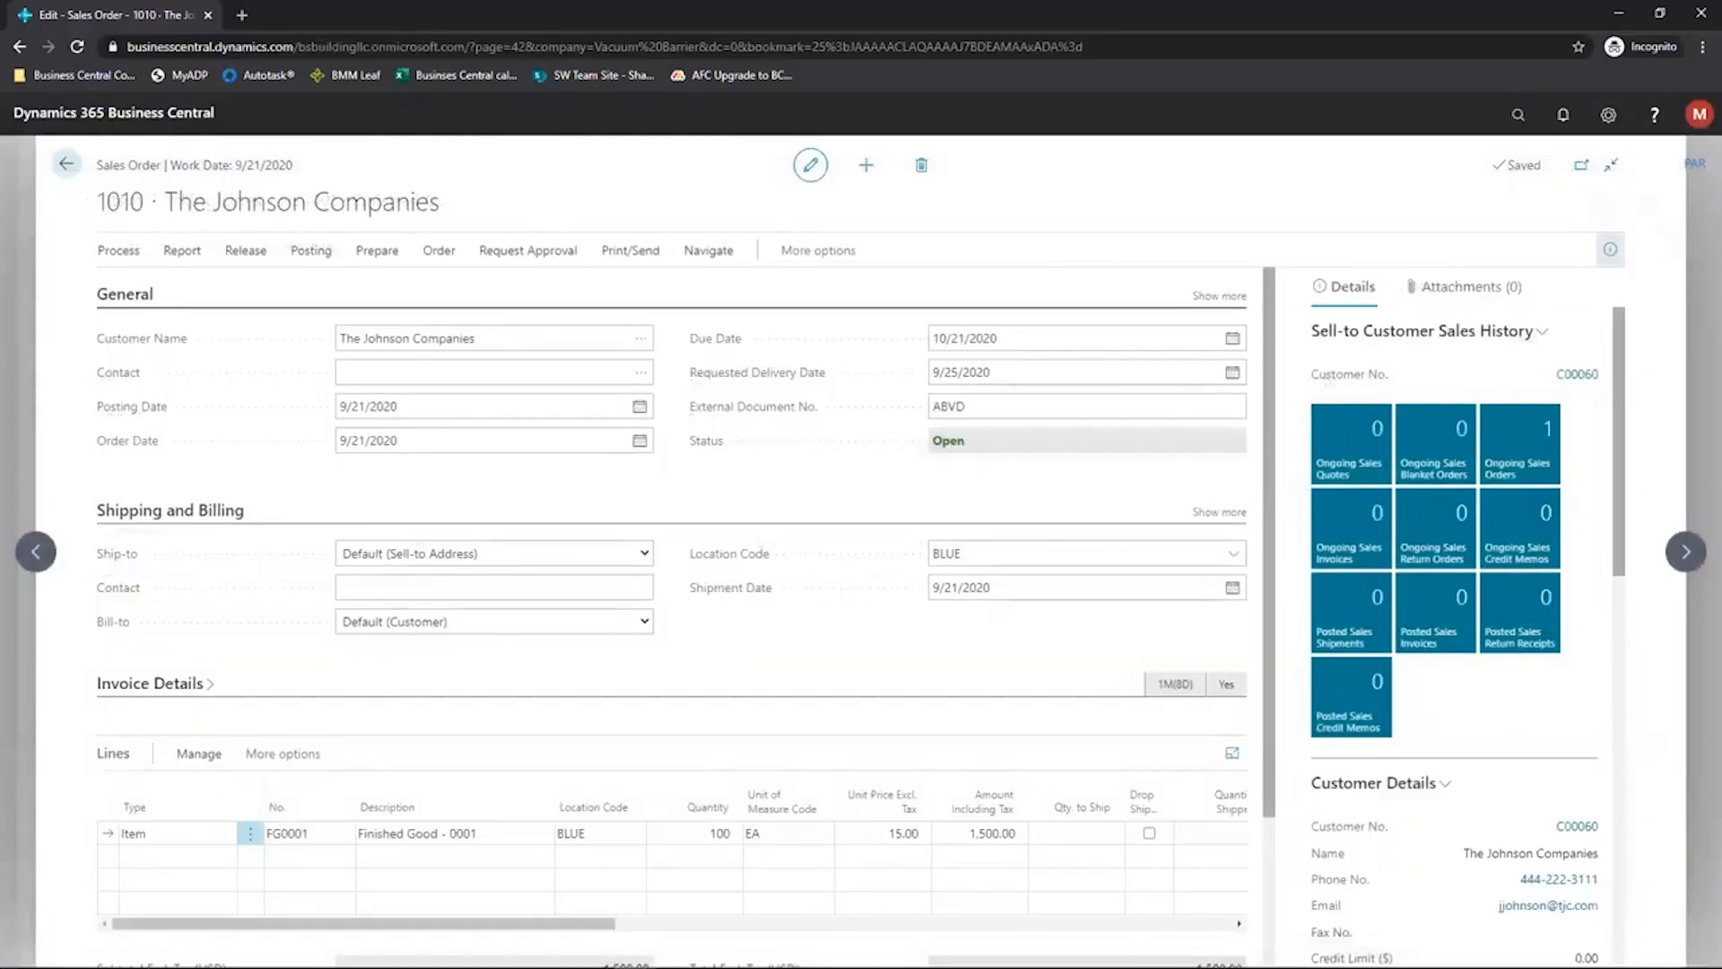